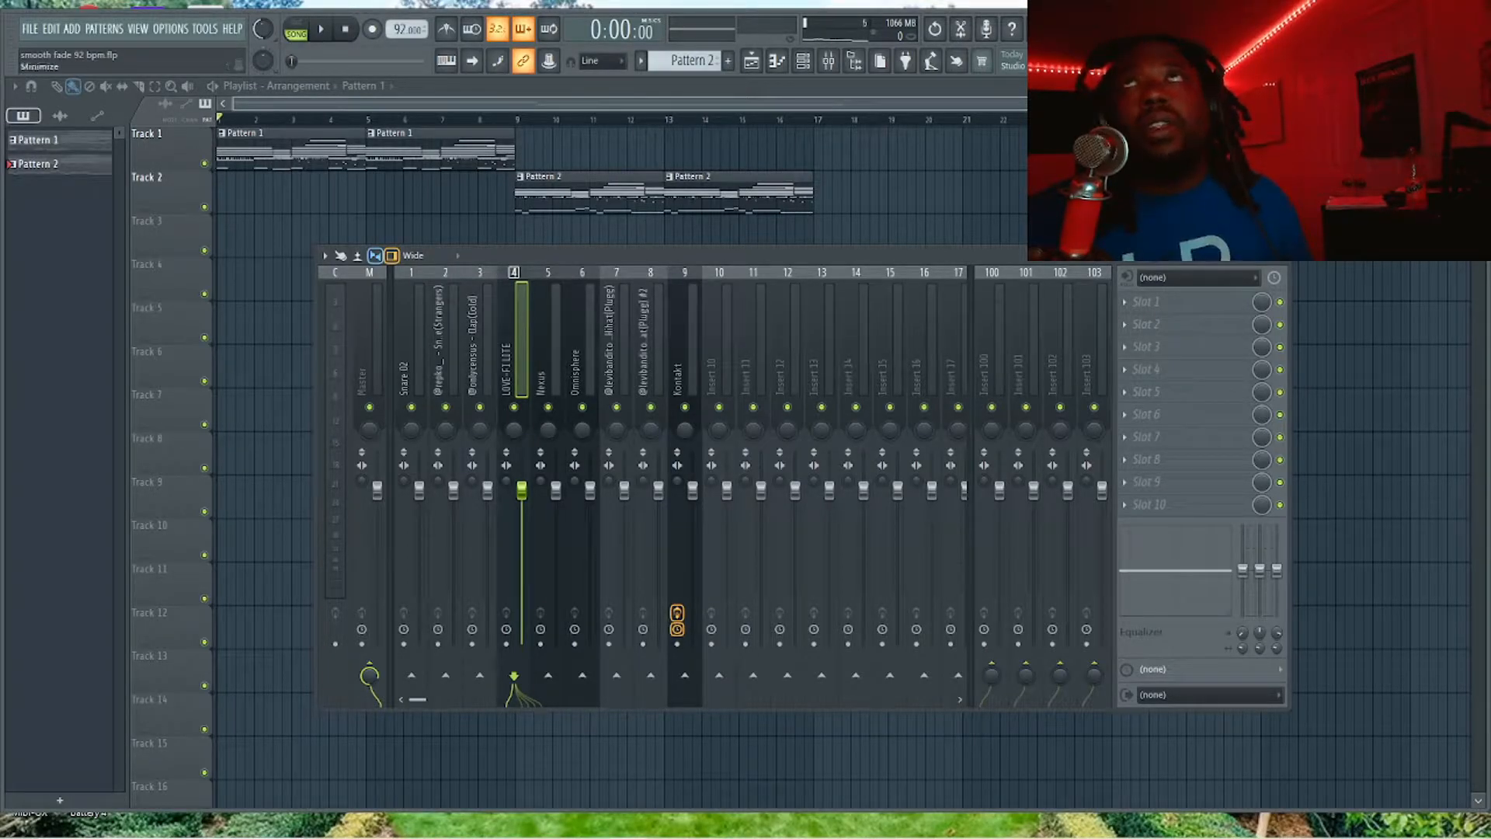
Maximize the program window, close the playlist, and place the mixer in front, overlapping the lower rows of the channel rack.
click(1454, 17)
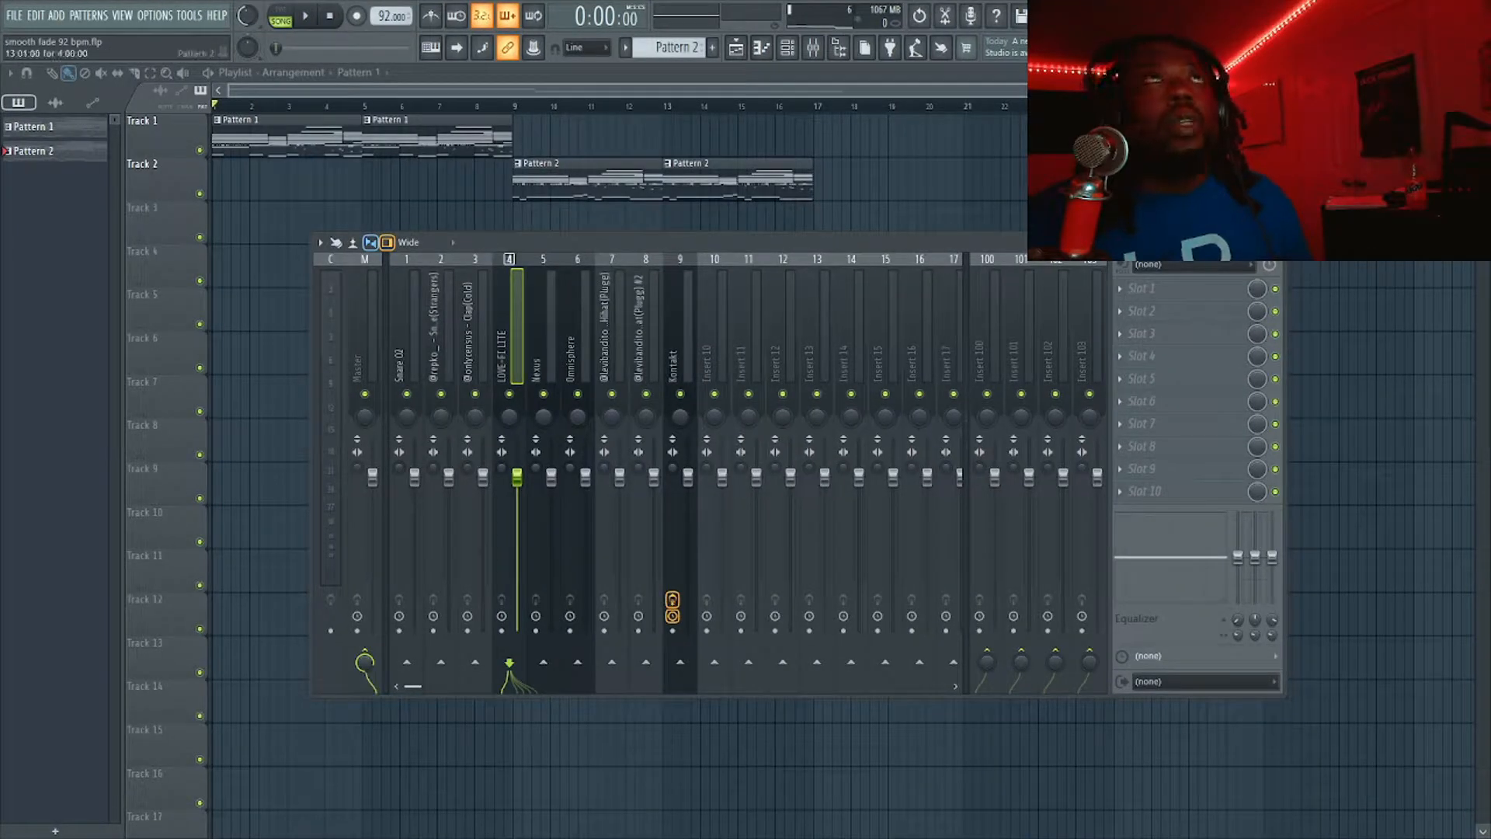
drag(672, 242, 663, 280)
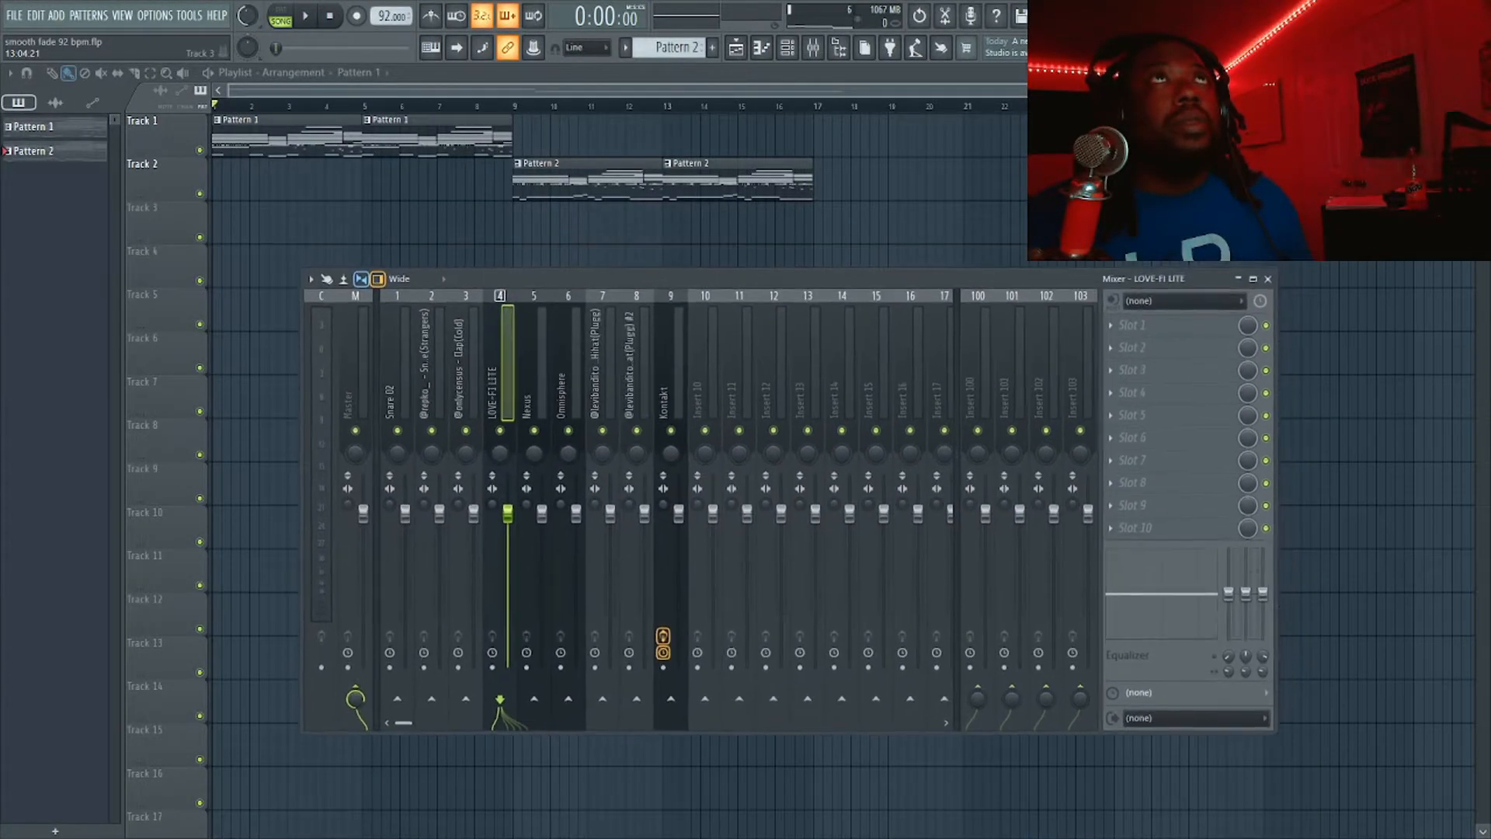
click(1481, 72)
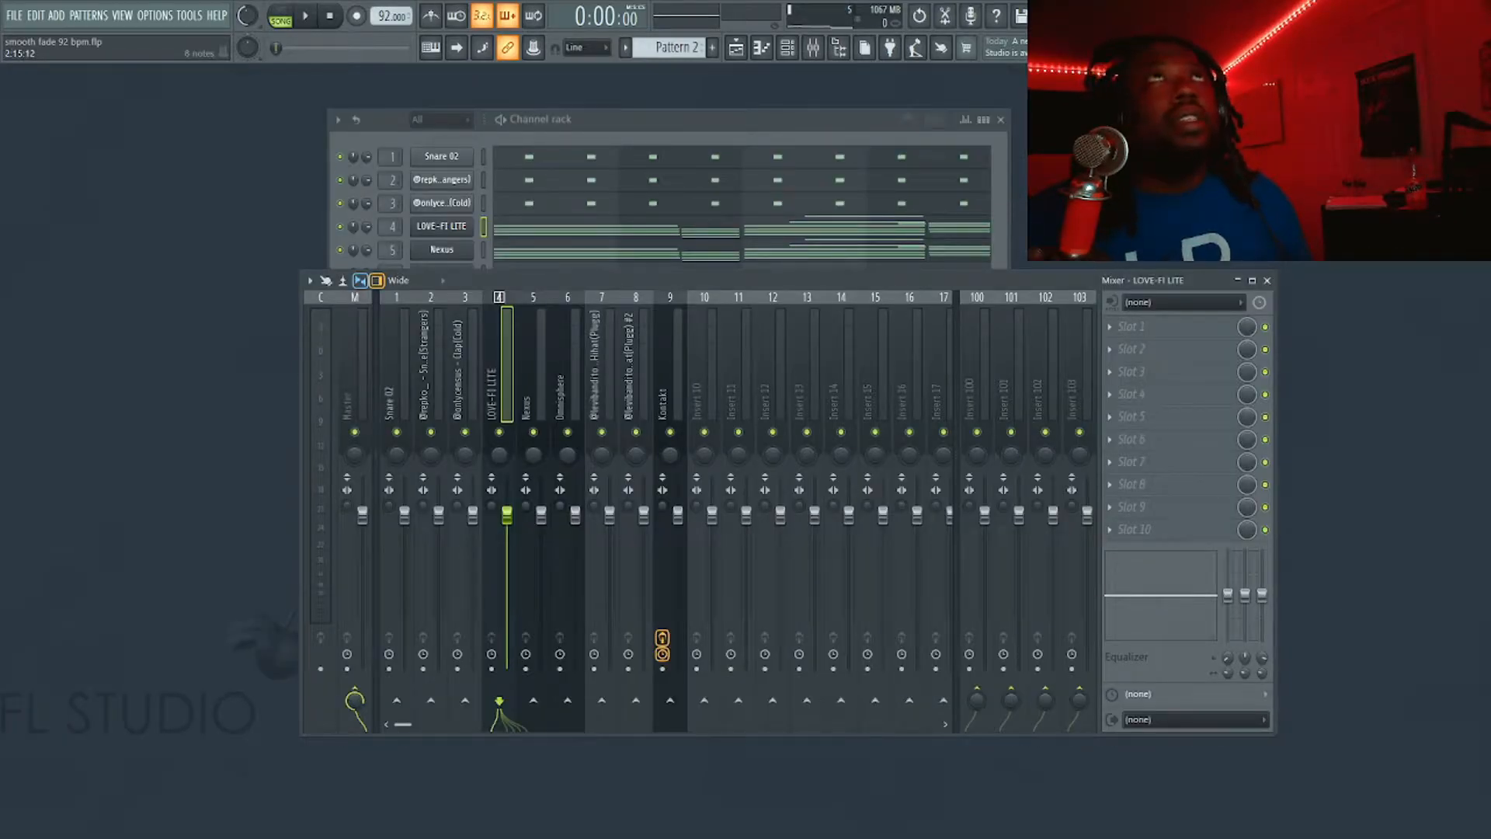
click(784, 120)
key(F9)
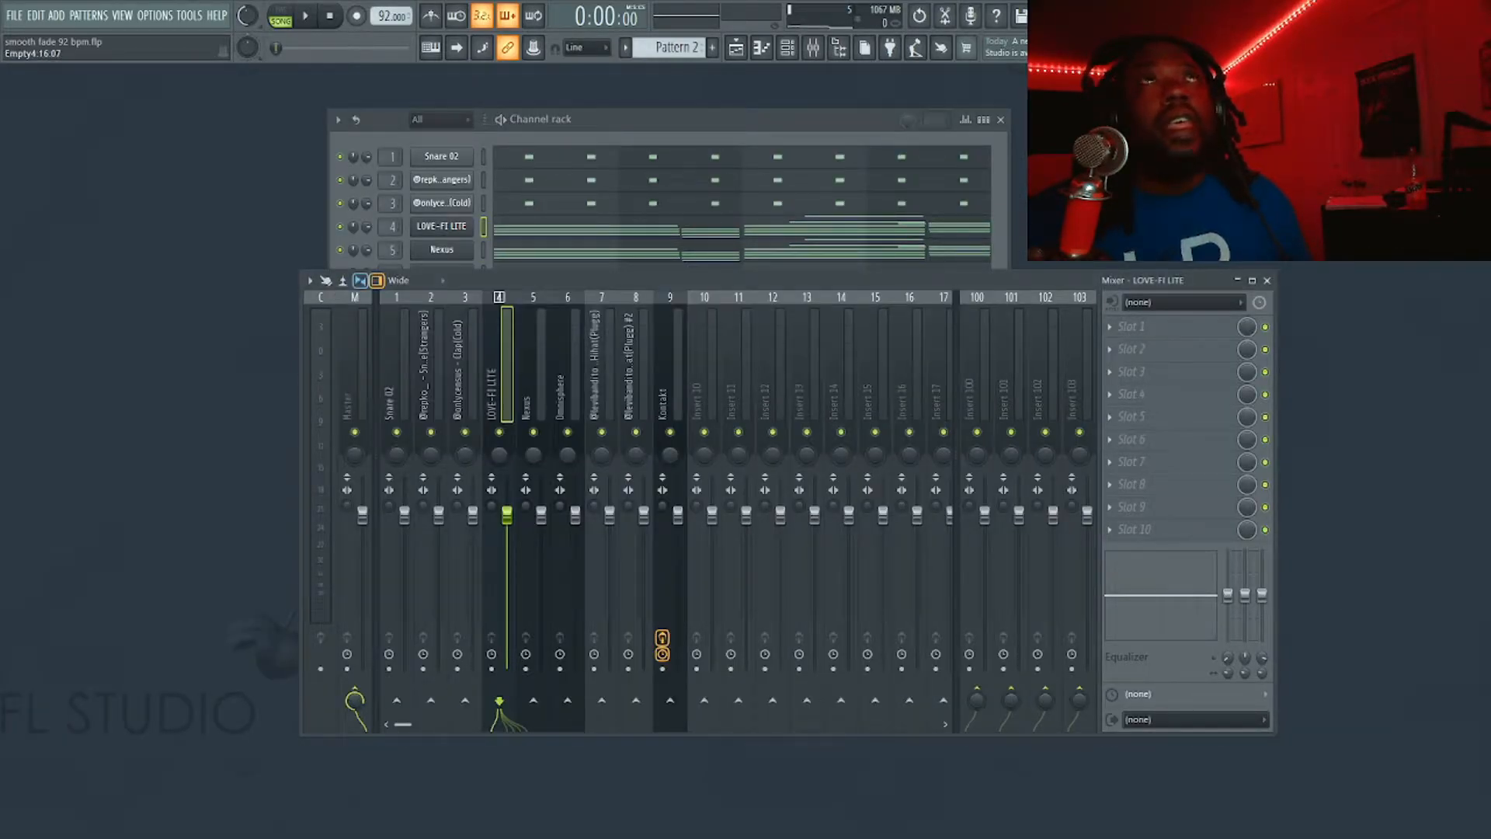
drag(777, 280, 770, 279)
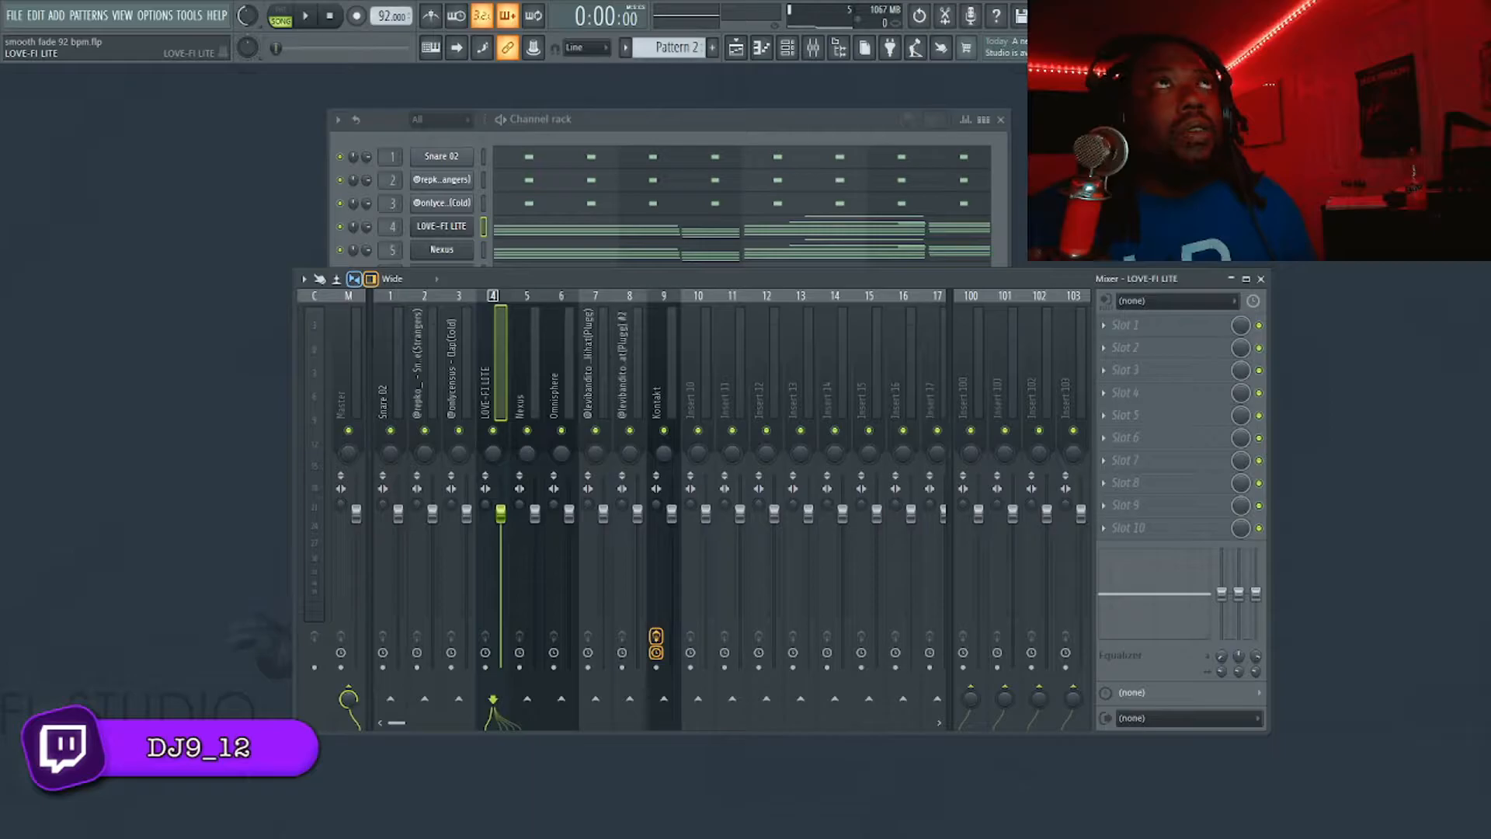
Solo the LOVE-FI LITE channel and bring its plugin window to the front, slightly higher on the workspace.
click(441, 227)
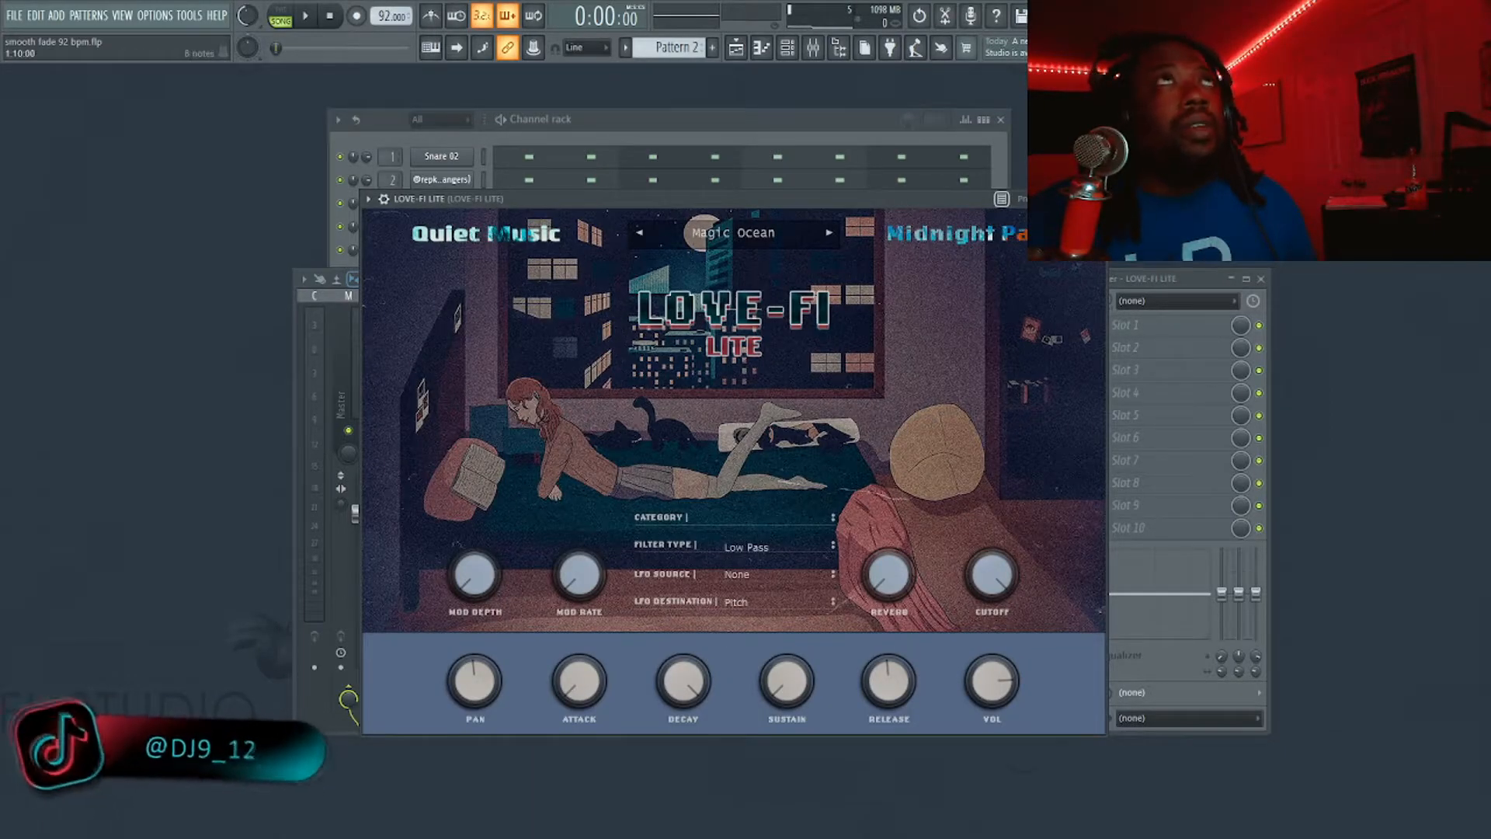
key(F6)
right_click(341, 226)
click(368, 234)
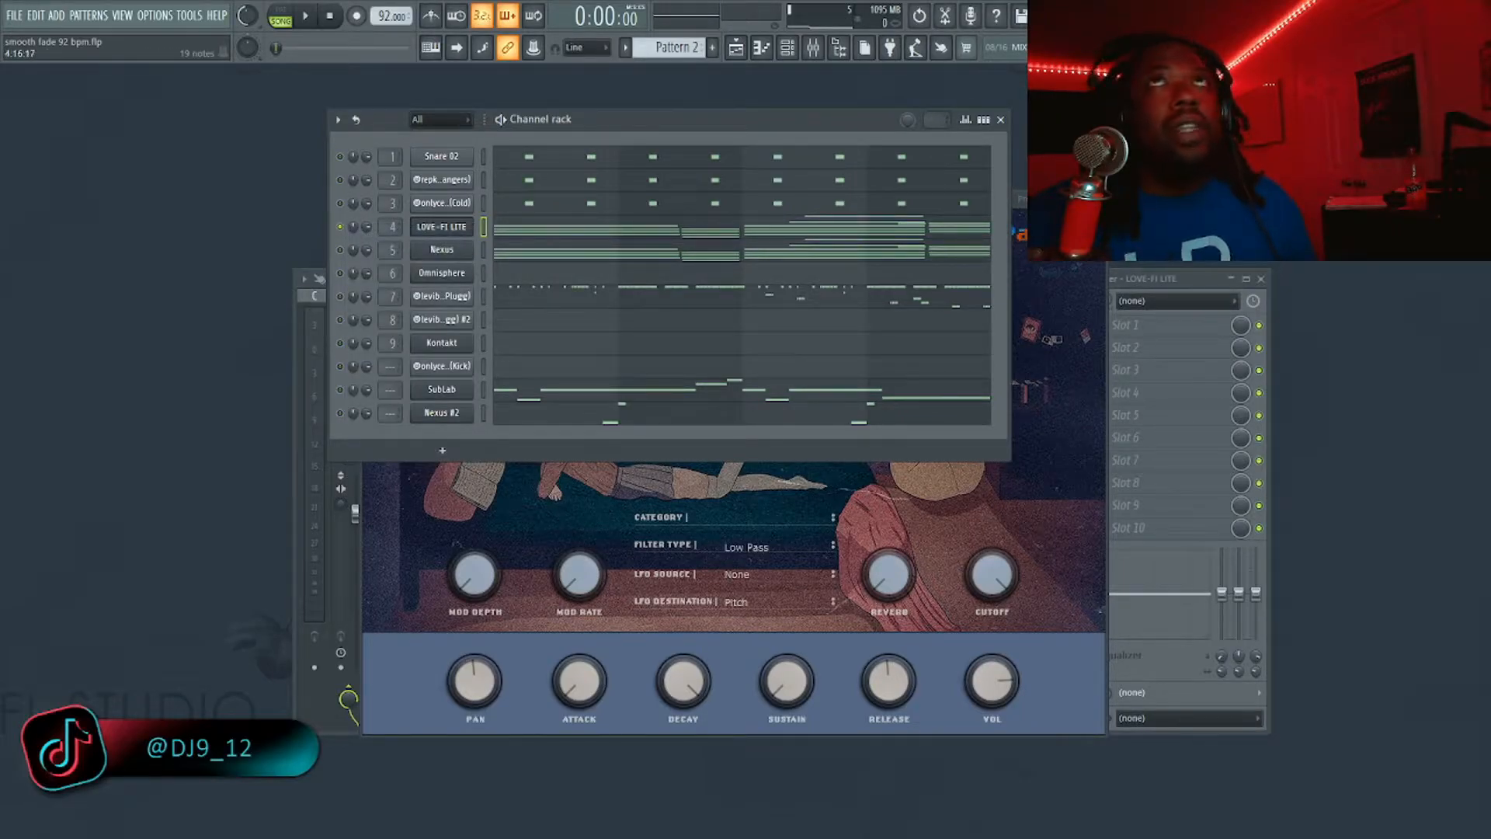
click(683, 497)
drag(683, 199, 690, 177)
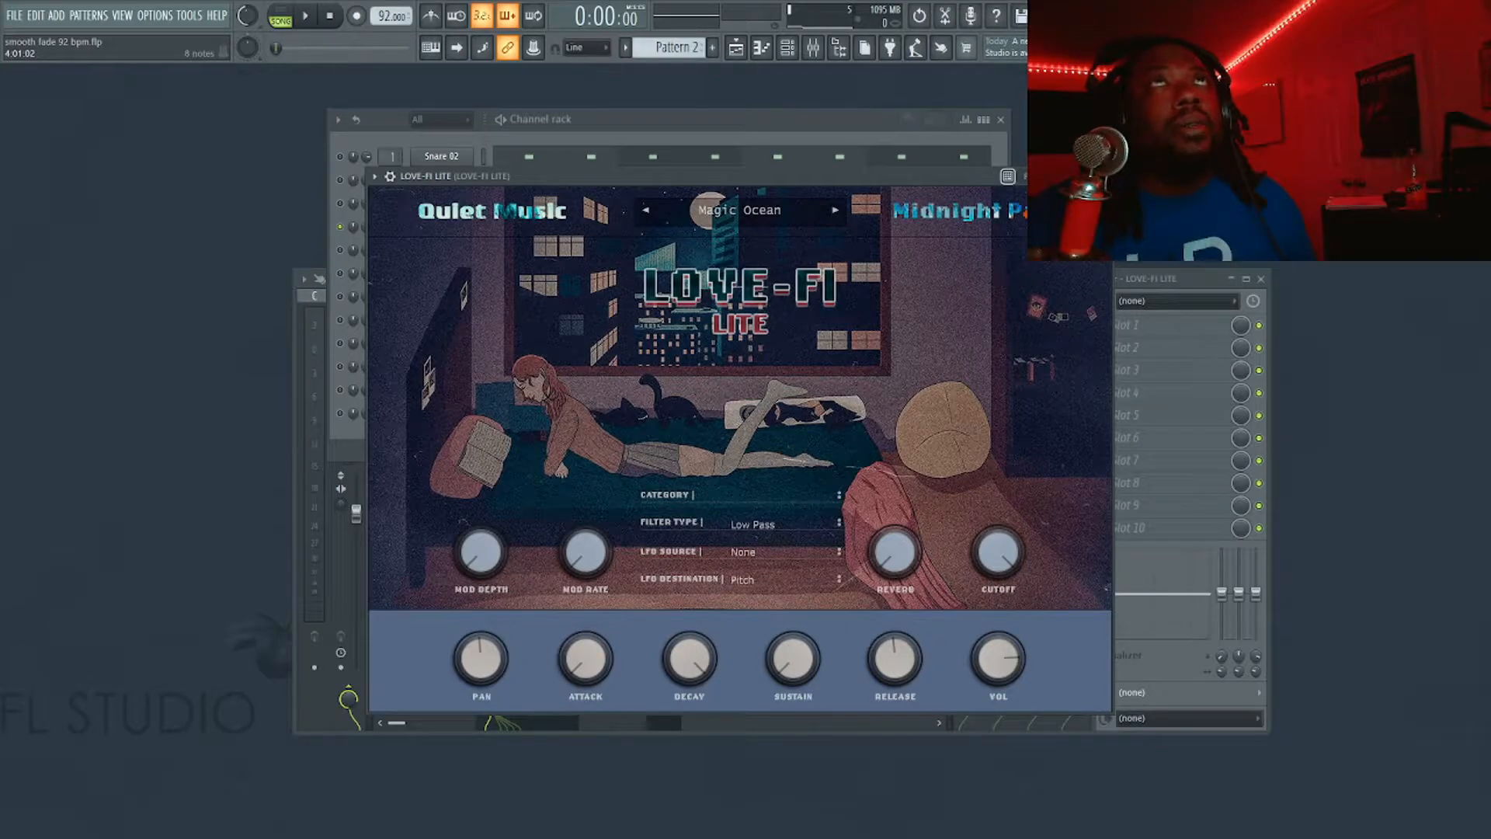
Play the song and raise the LOVE-FI LITE mixer track's volume to 125% (5.6 dB).
click(681, 157)
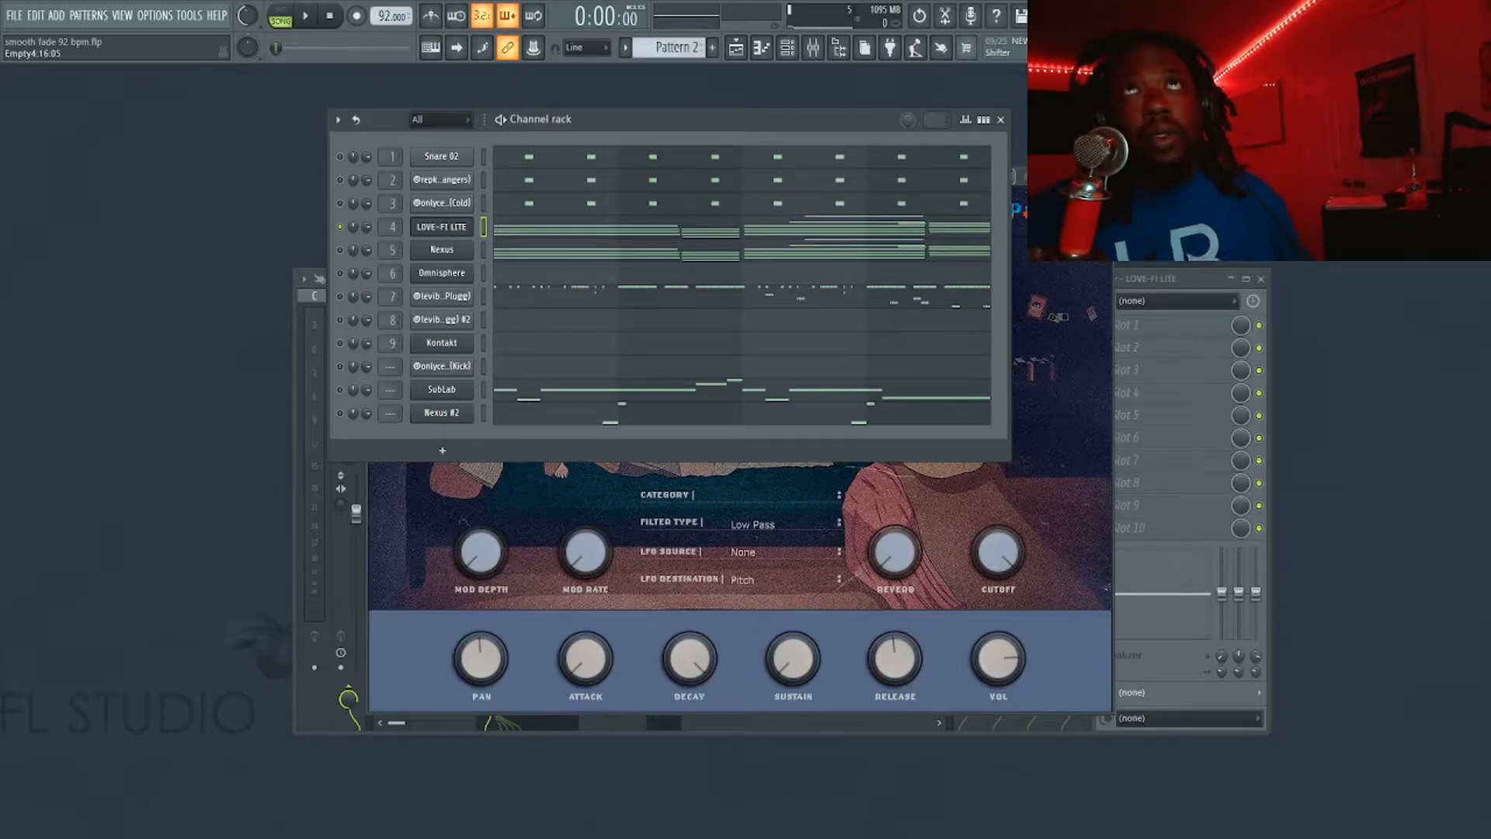
key(F9)
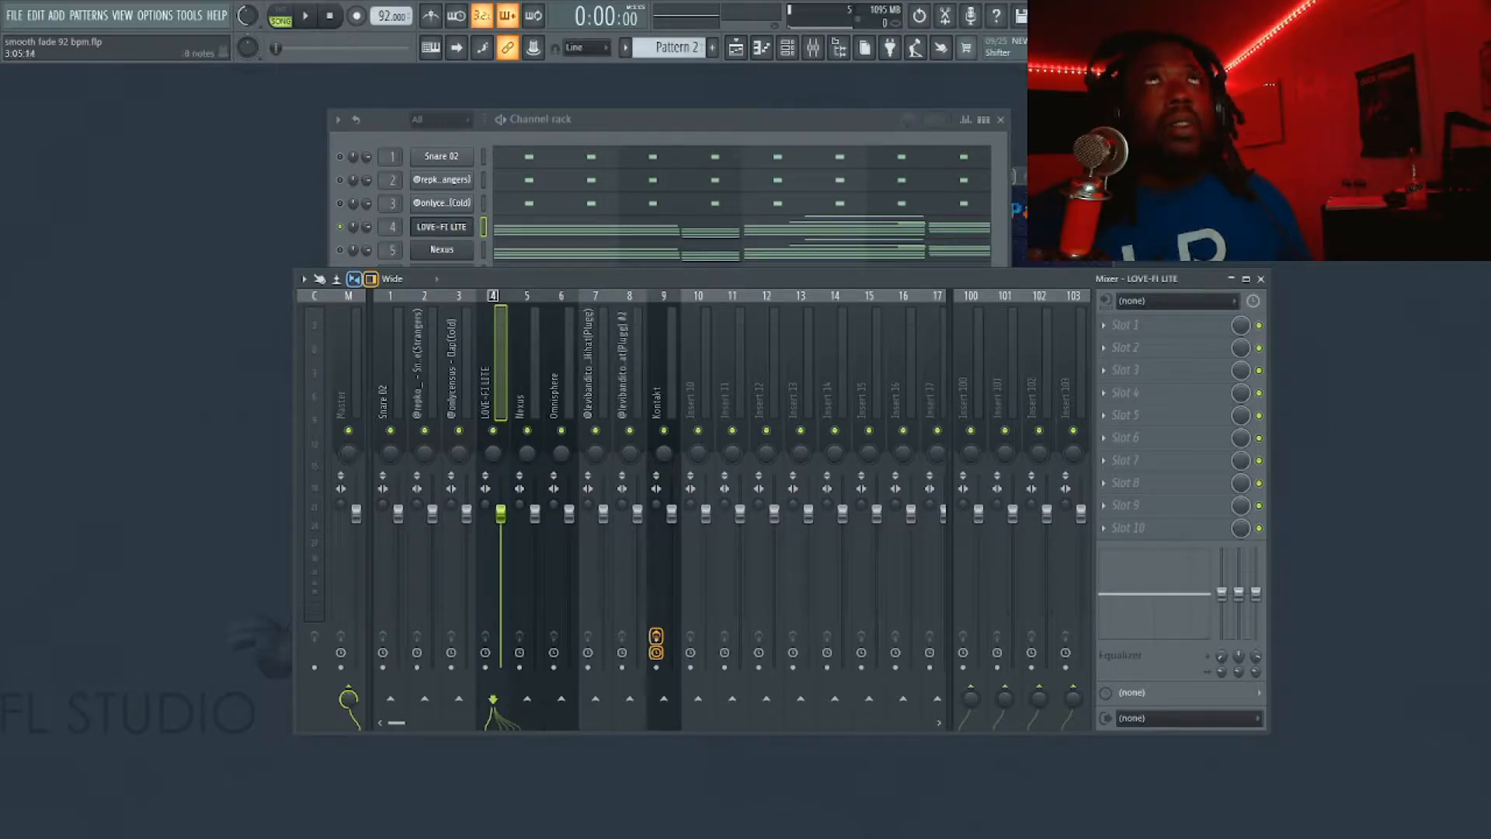
key(F6)
key(space)
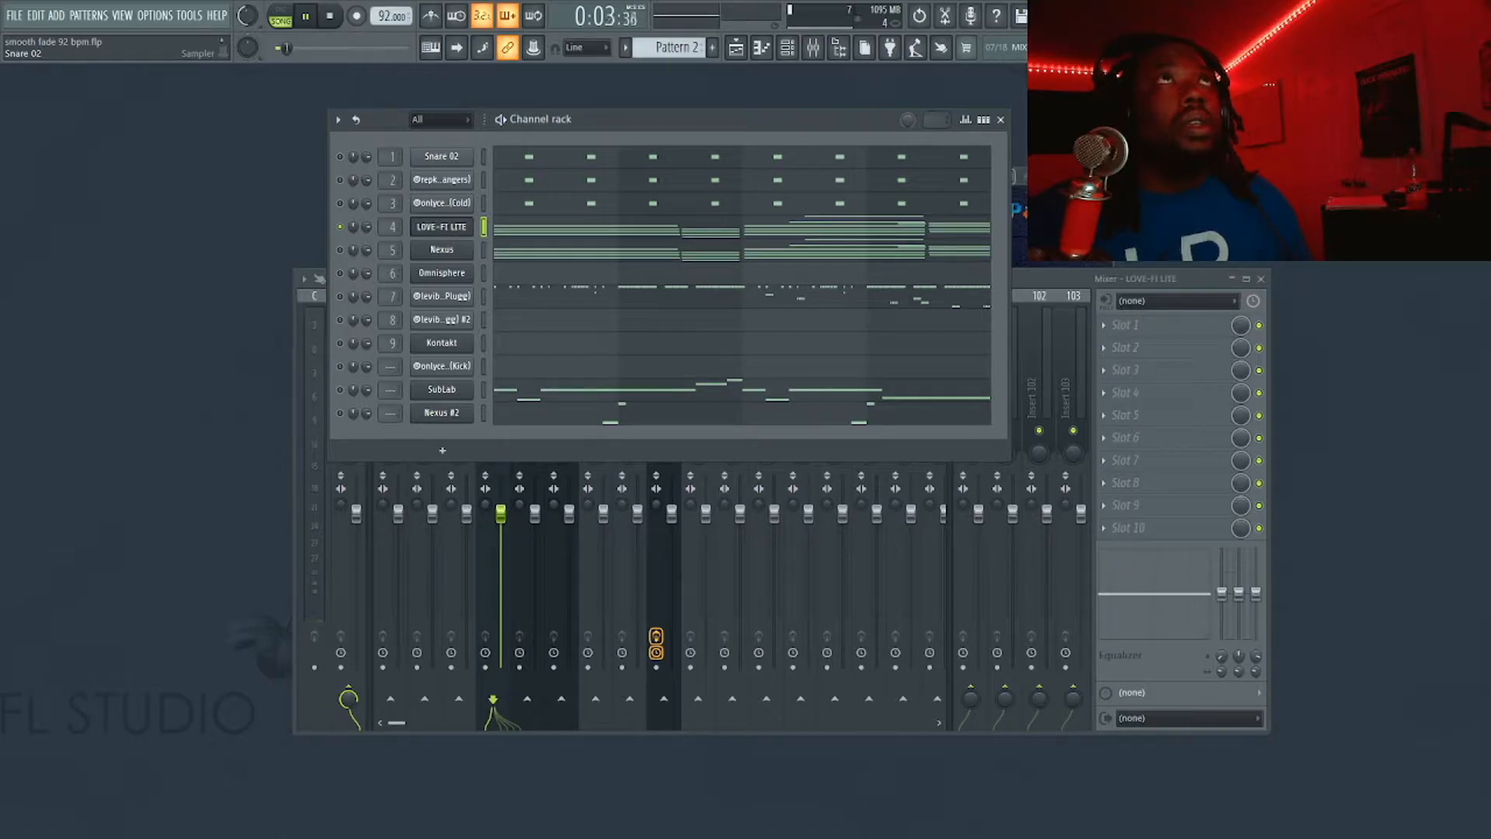
drag(501, 514, 501, 475)
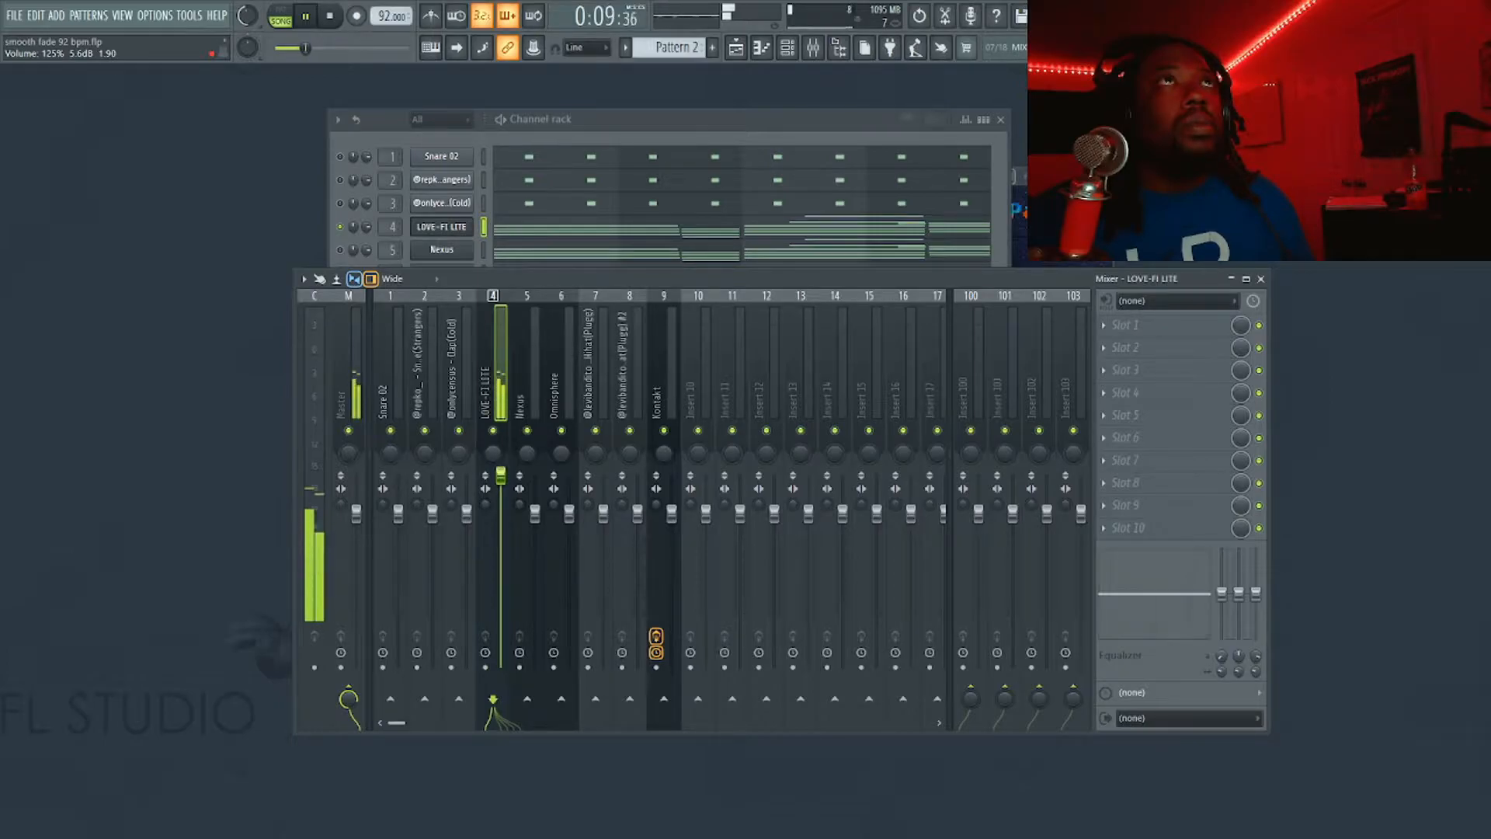
Bring back the LOVE-FI LITE plugin window and audition its Pure Harmony preset with the song.
click(1019, 221)
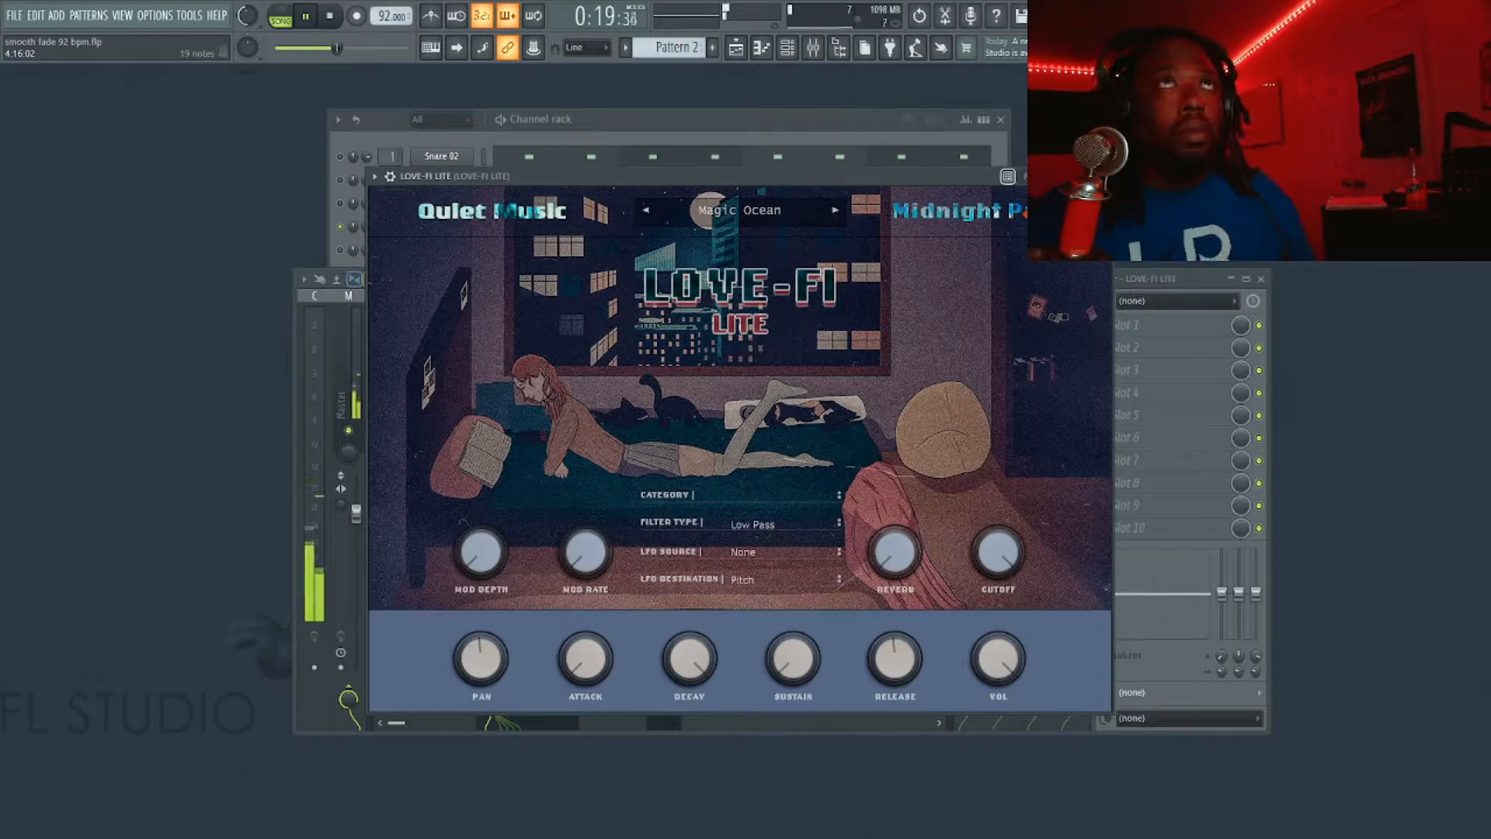
key(space)
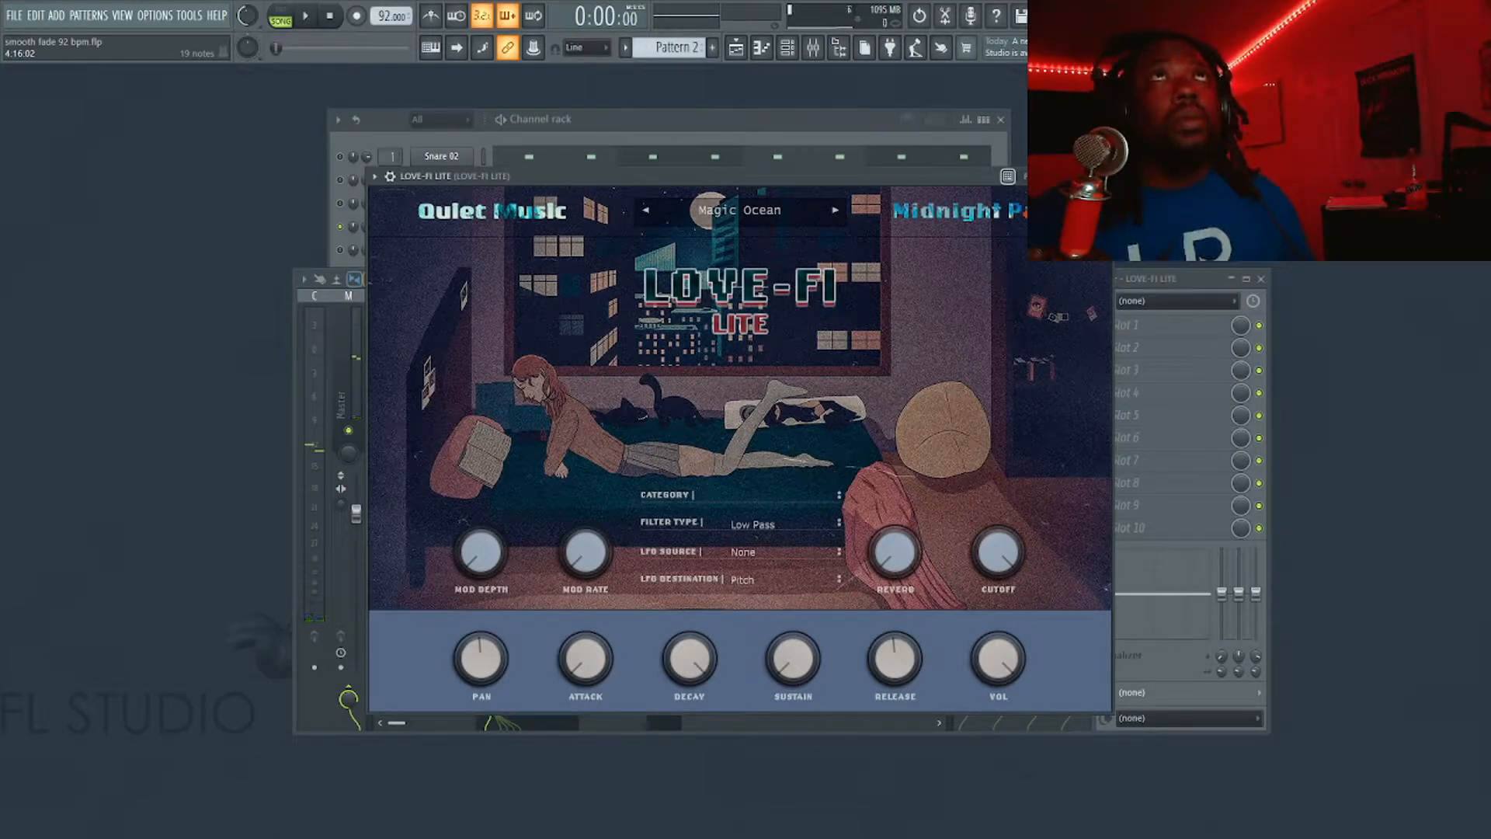
click(835, 210)
key(space)
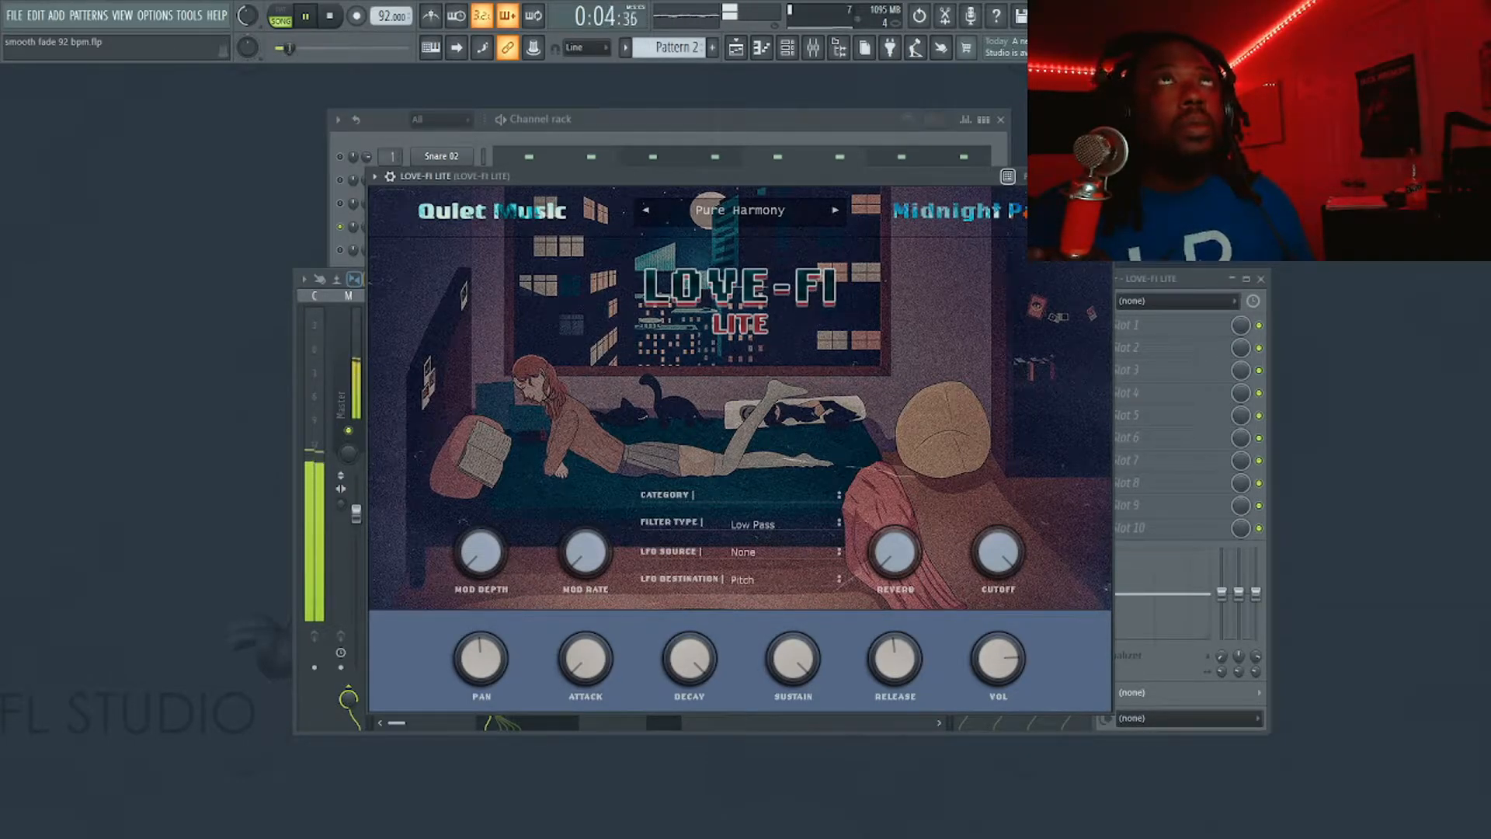
key(space)
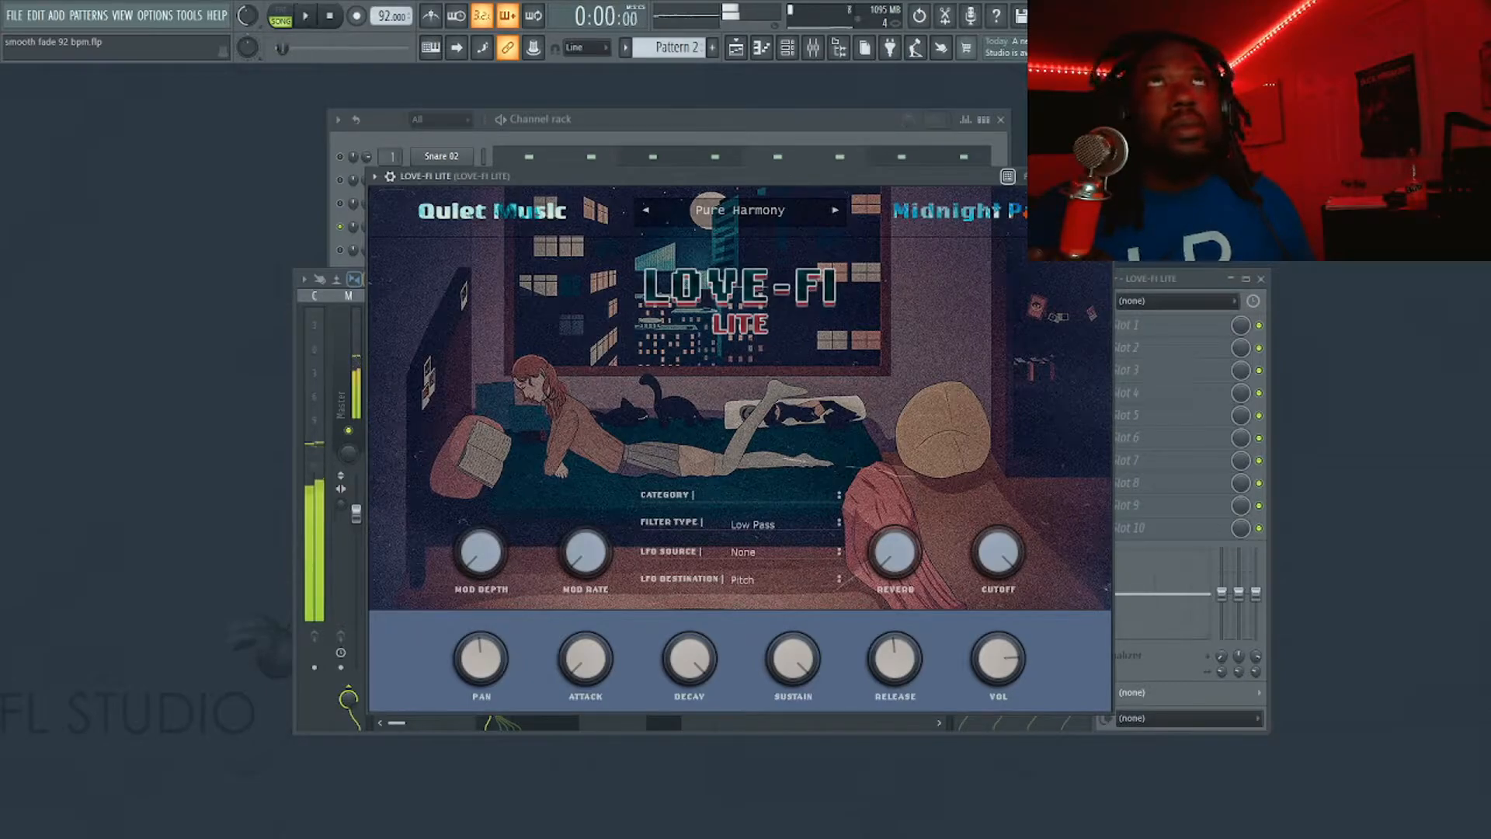
Audition the Golheim Wood, Jazzy Space and Favourite Things presets in LOVE-FI LITE, stopping playback at the end.
click(834, 210)
key(space)
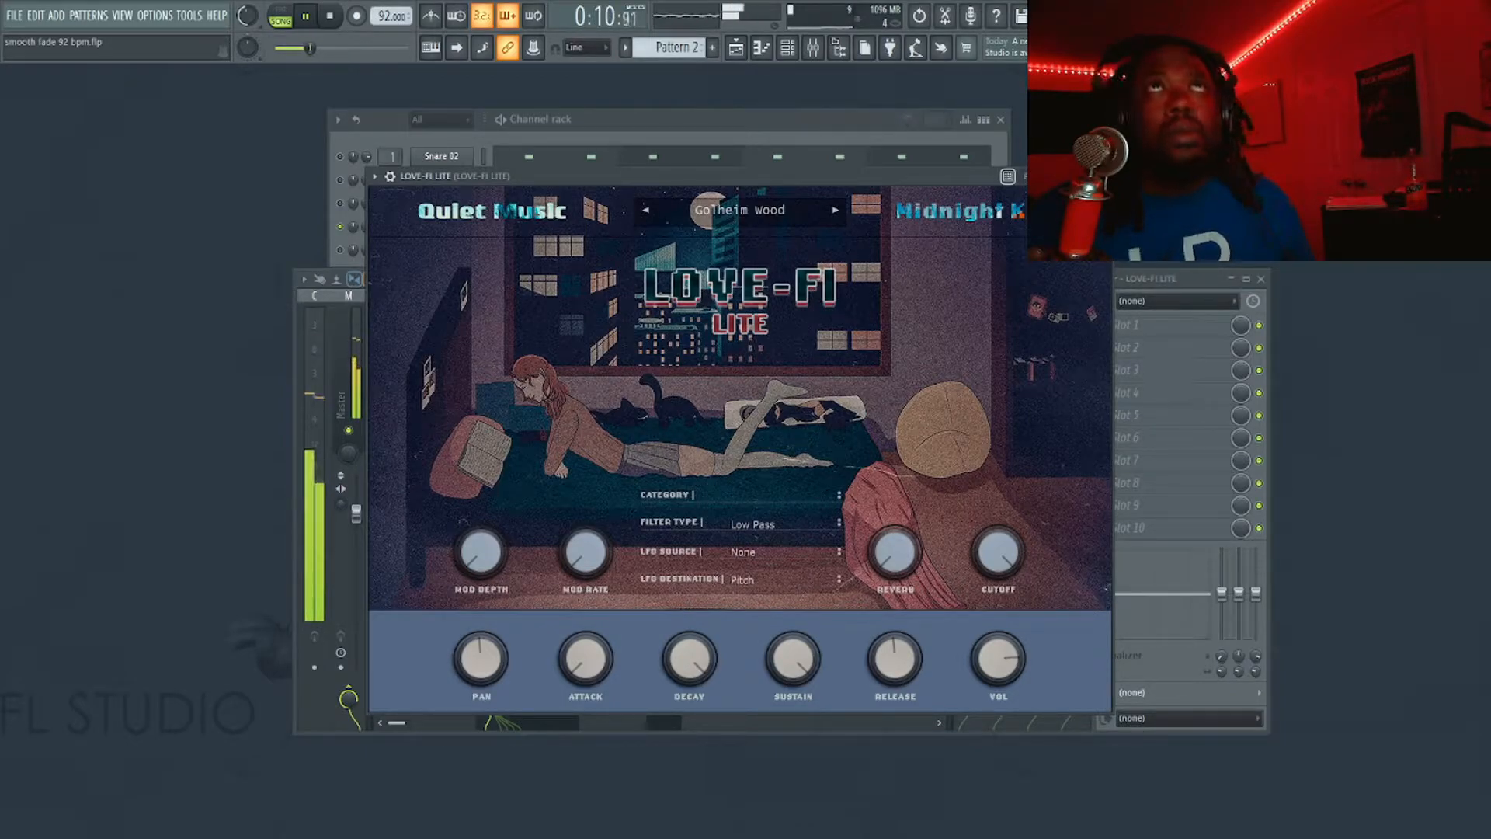
key(space)
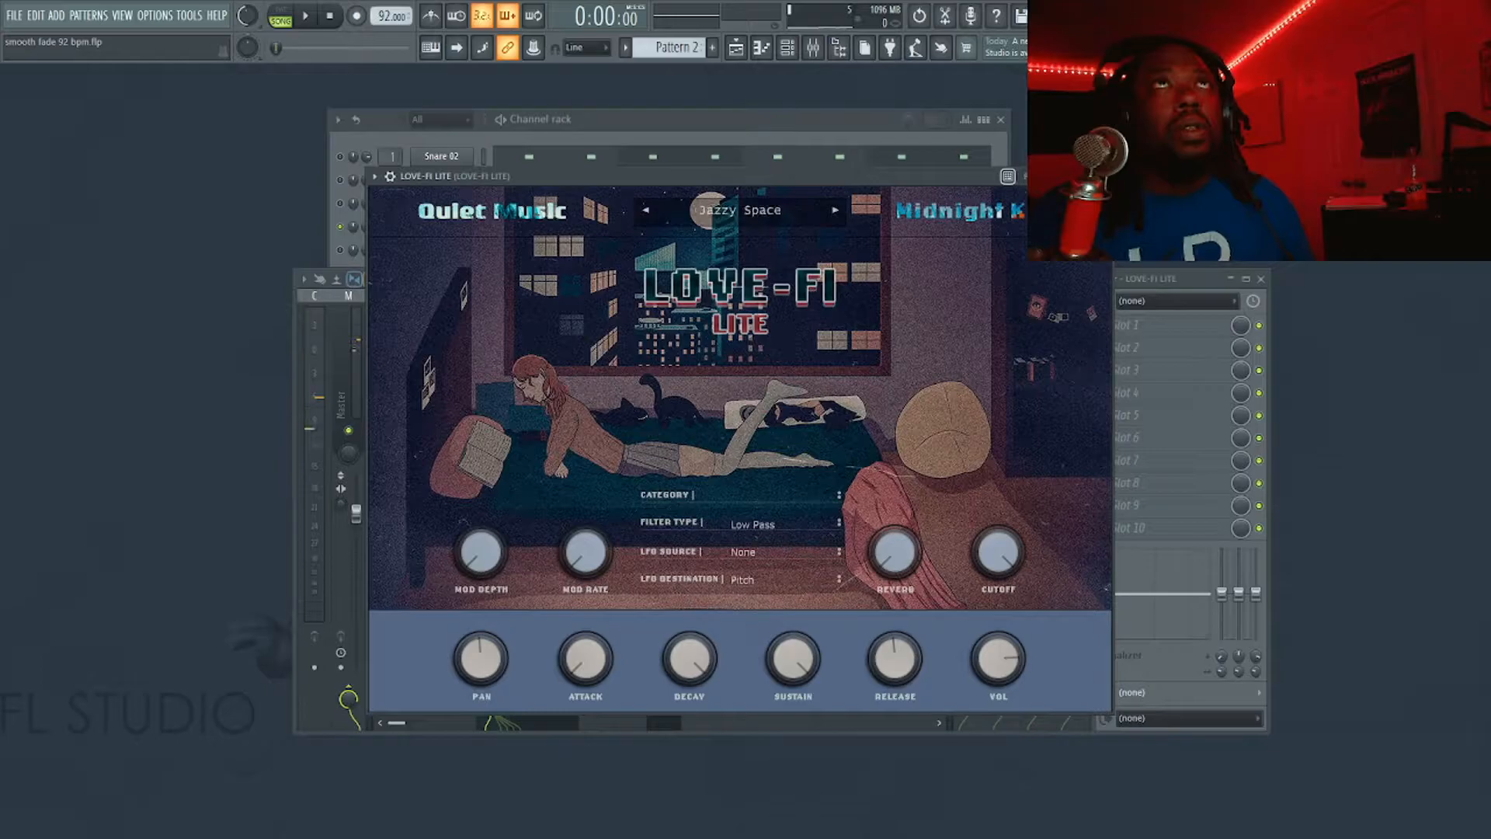
key(space)
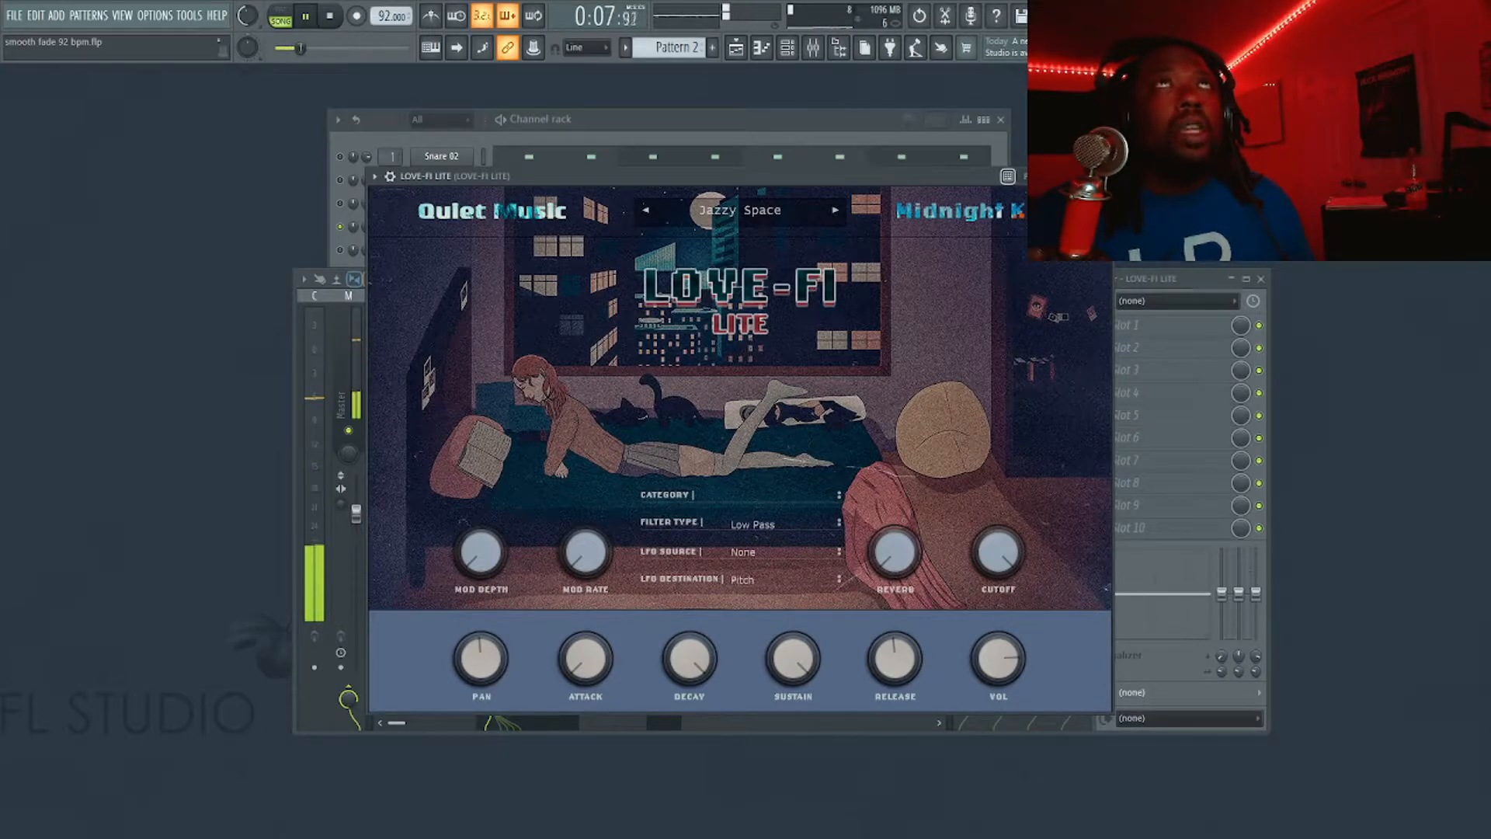
click(835, 211)
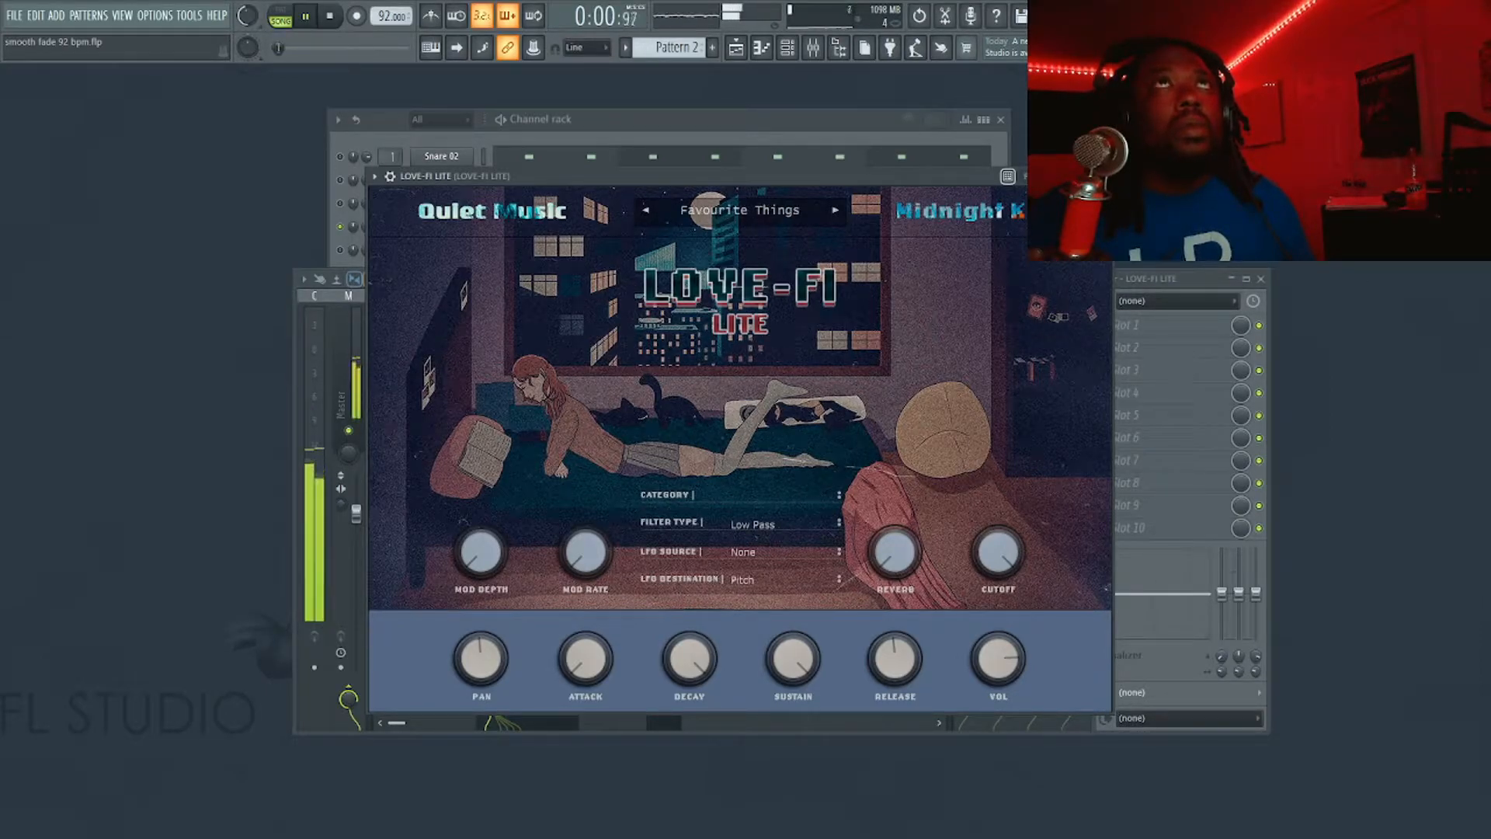
key(space)
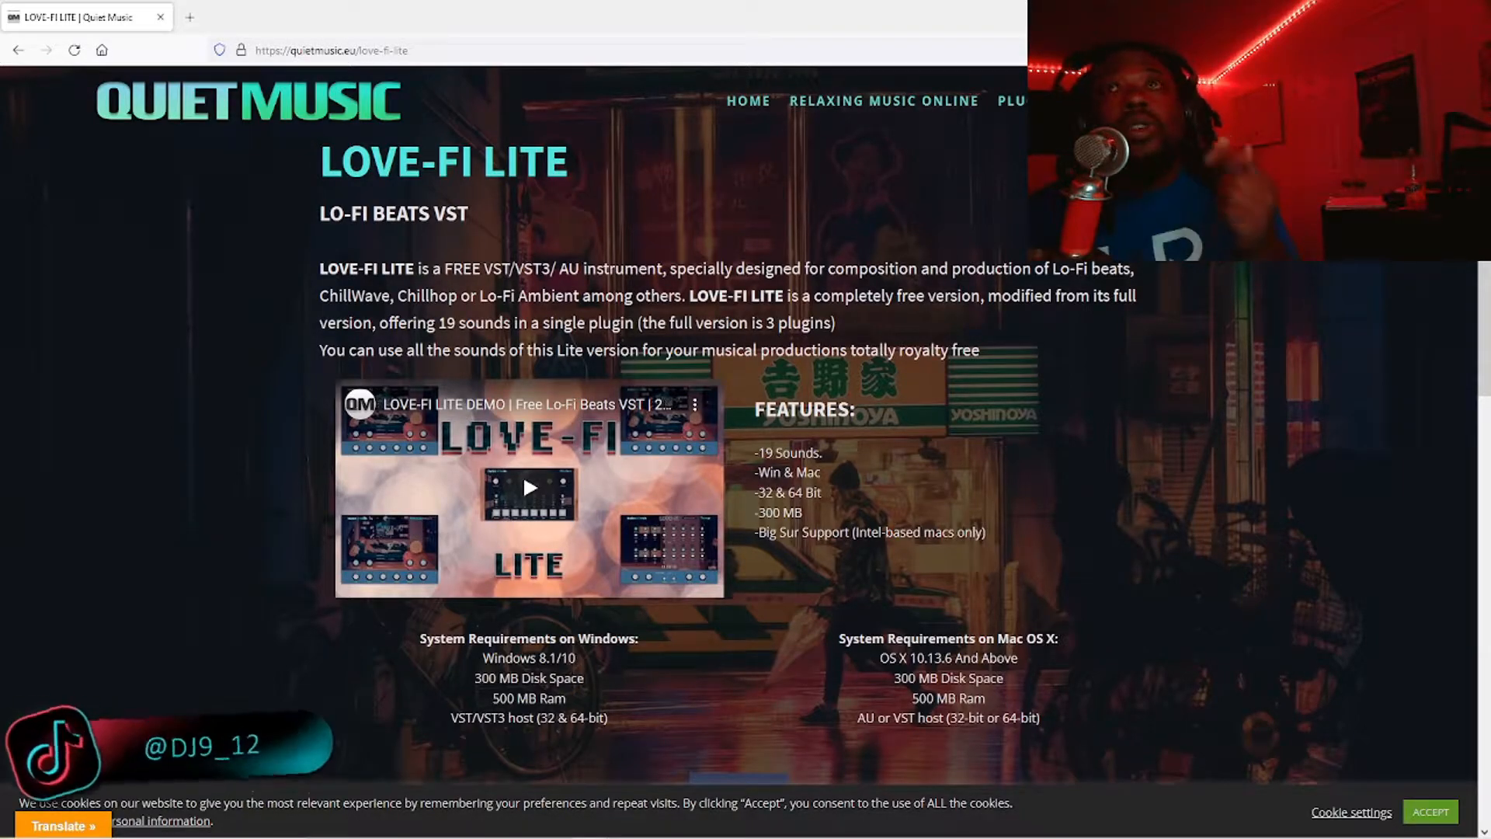
In the web browser, review the system requirements and download section of Quiet Music's LOVE-FI LITE page.
scroll(523, 474, down, 2)
scroll(524, 474, down, 10)
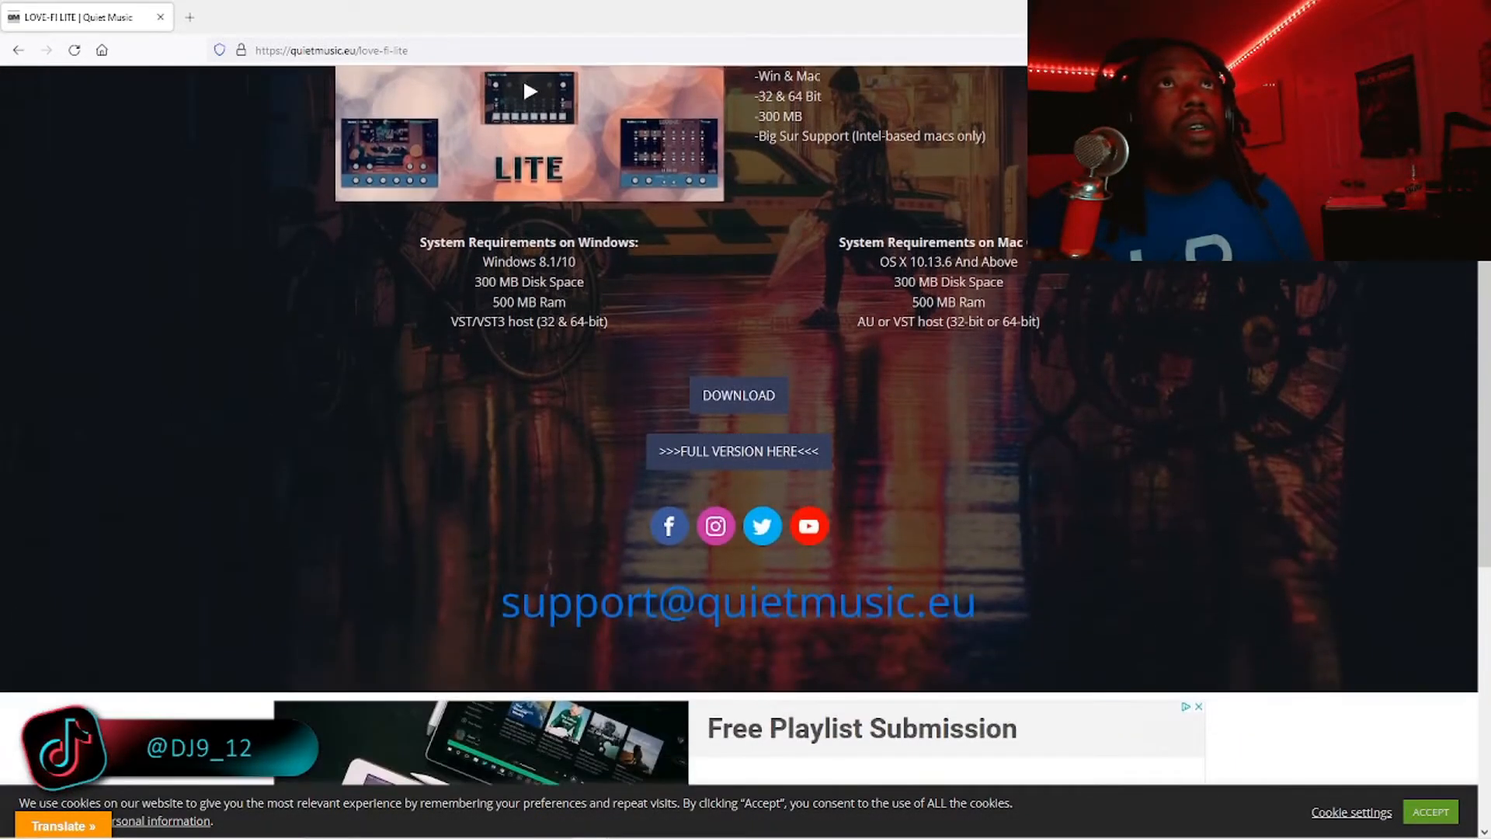
scroll(524, 473, down, 2)
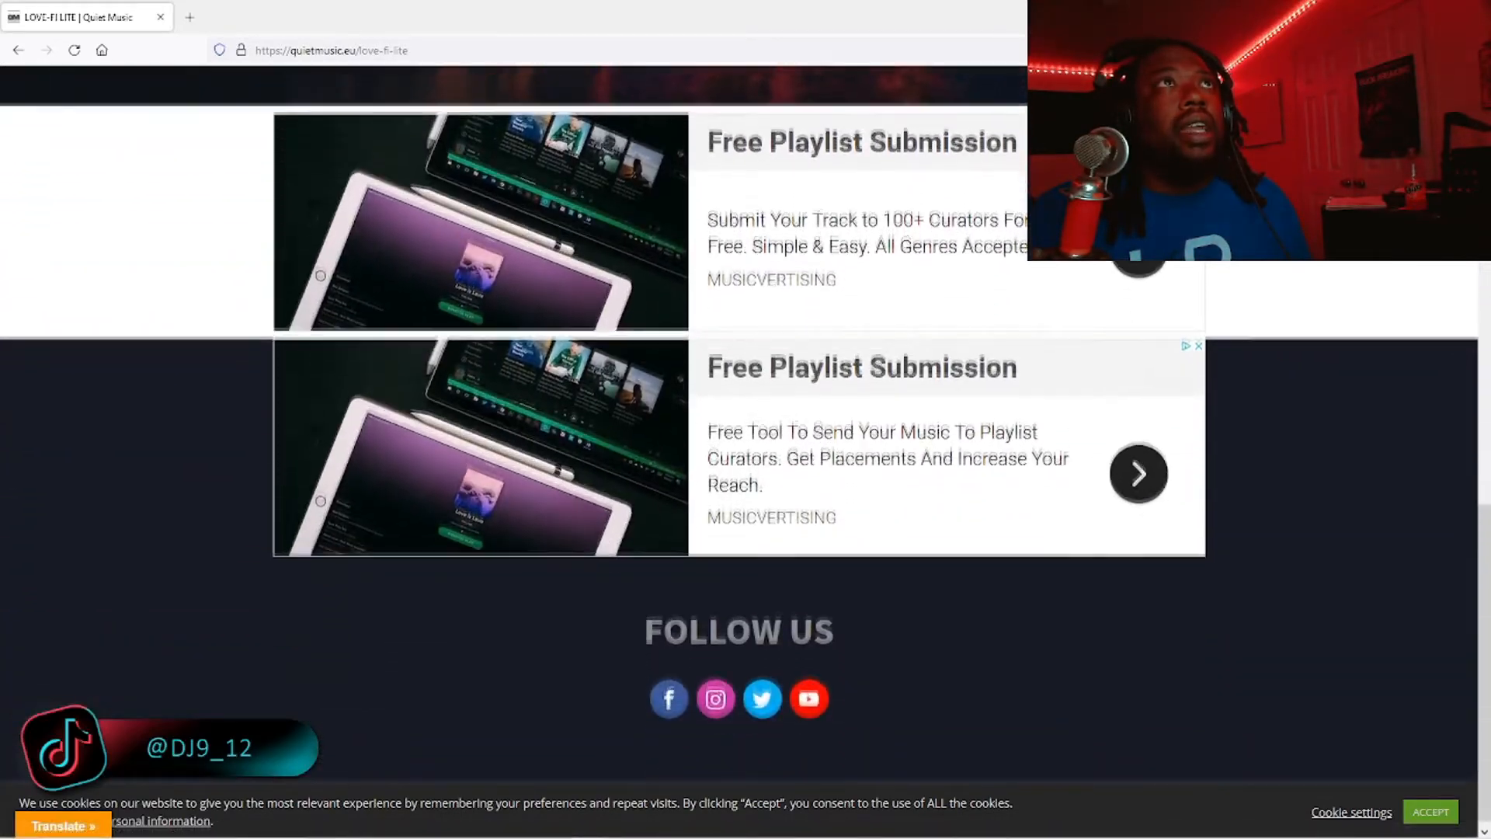
scroll(523, 473, up, 12)
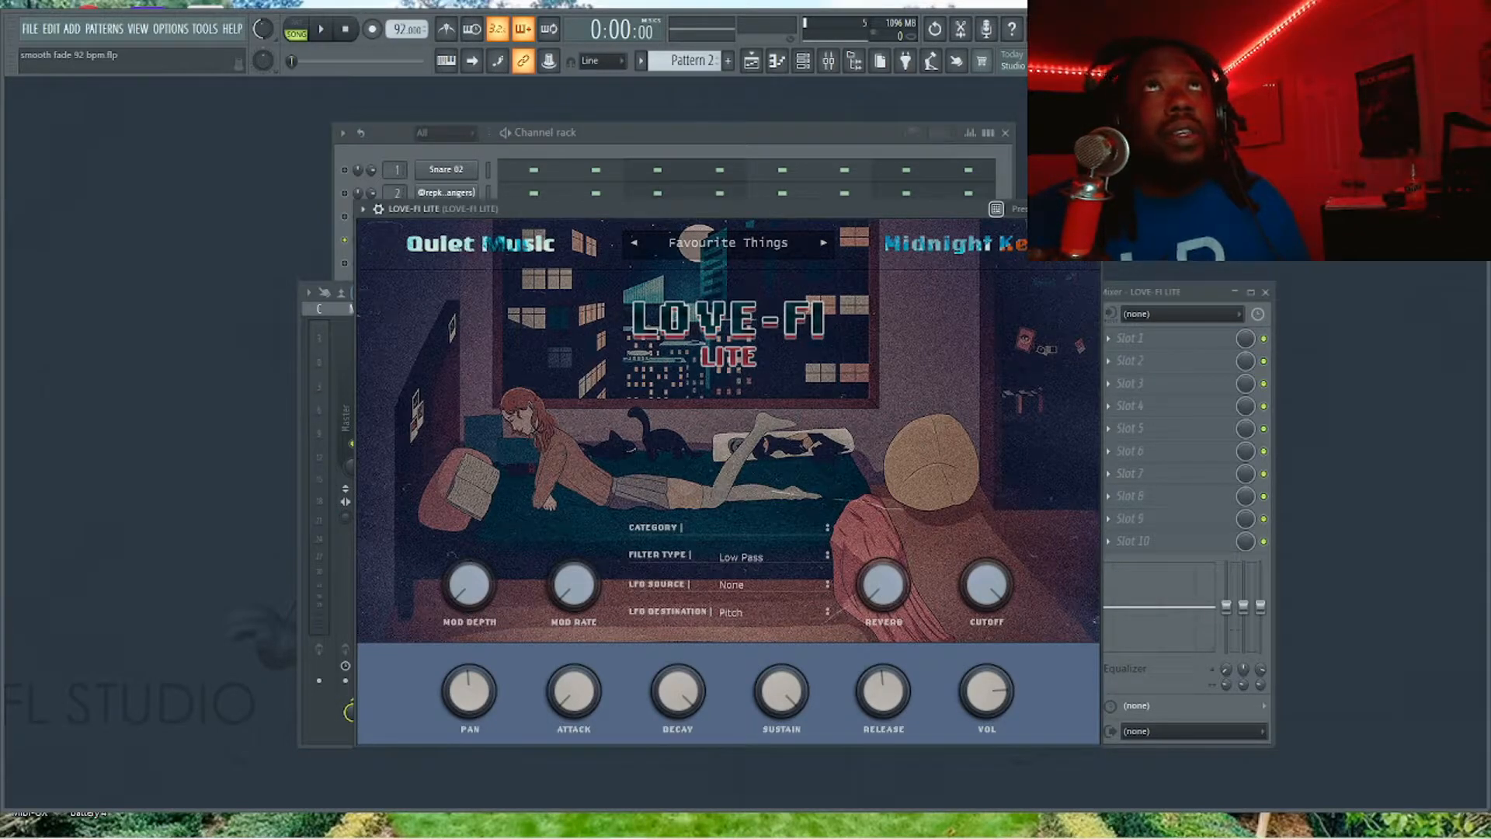
Back in FL Studio, audition the Coffee Stars, Some Heart and Sunny Uptempo presets while the song plays.
key(space)
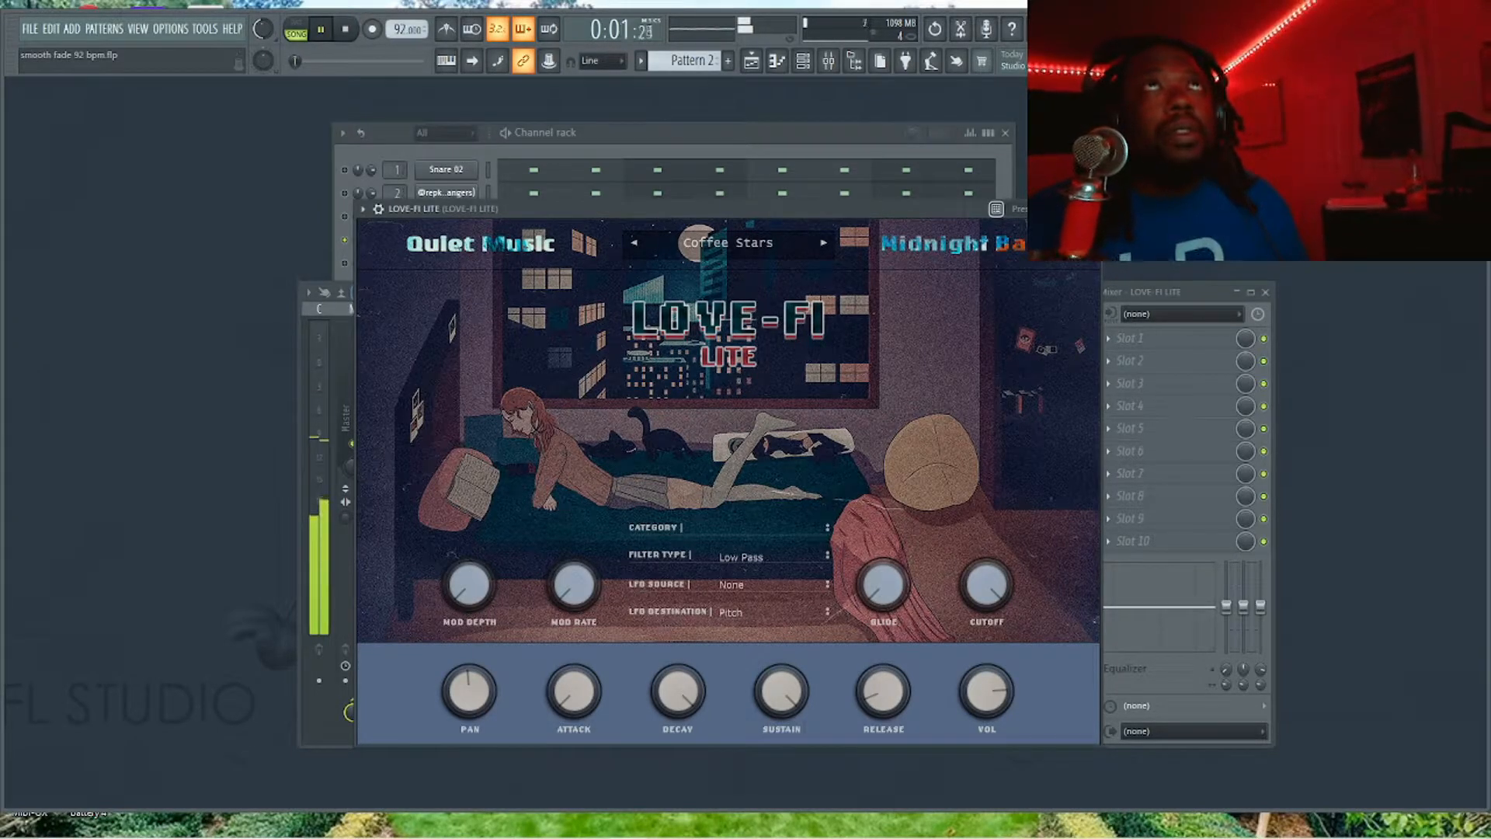
click(725, 242)
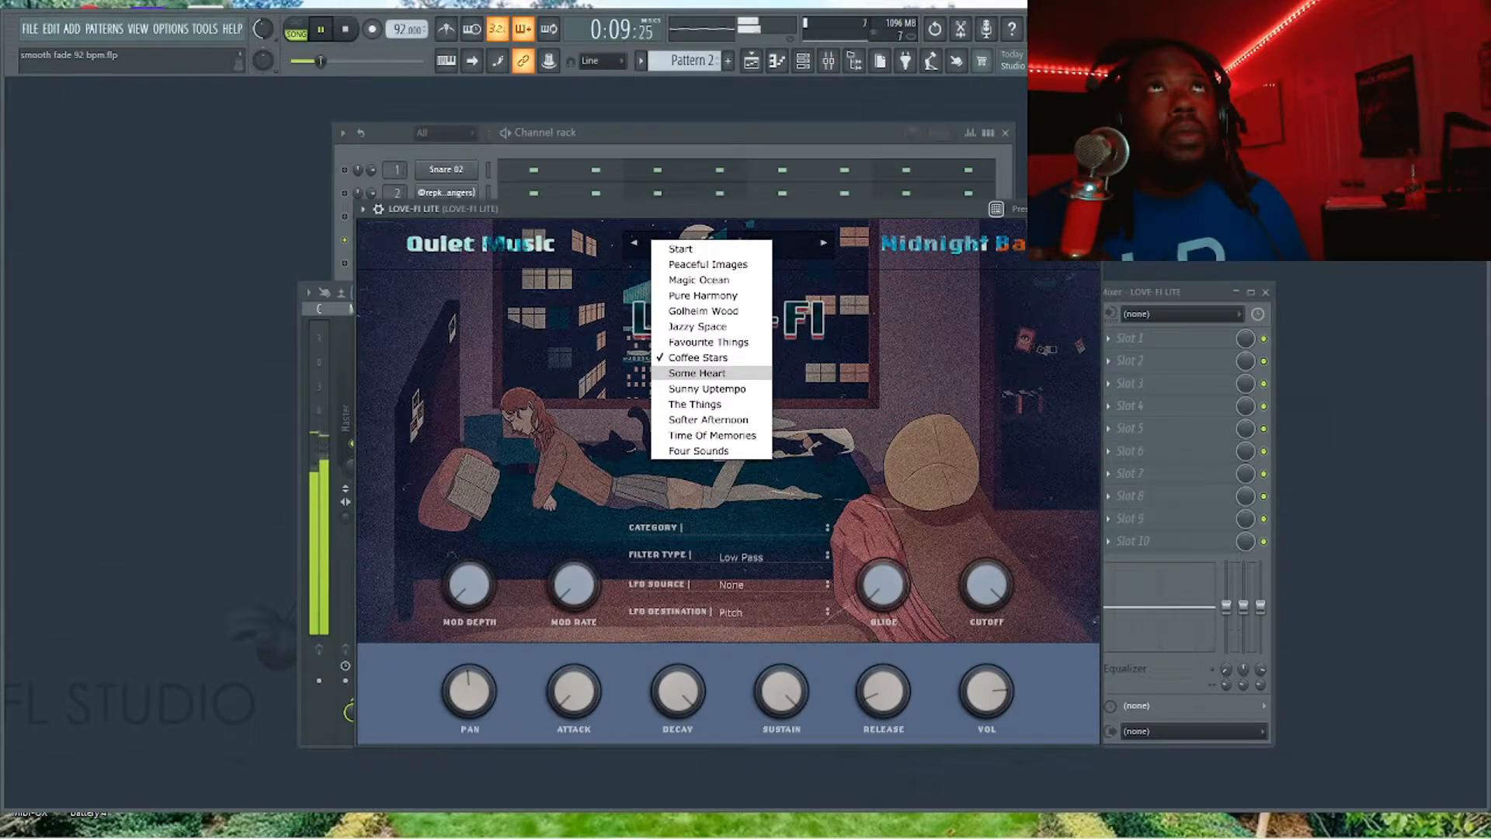
click(696, 372)
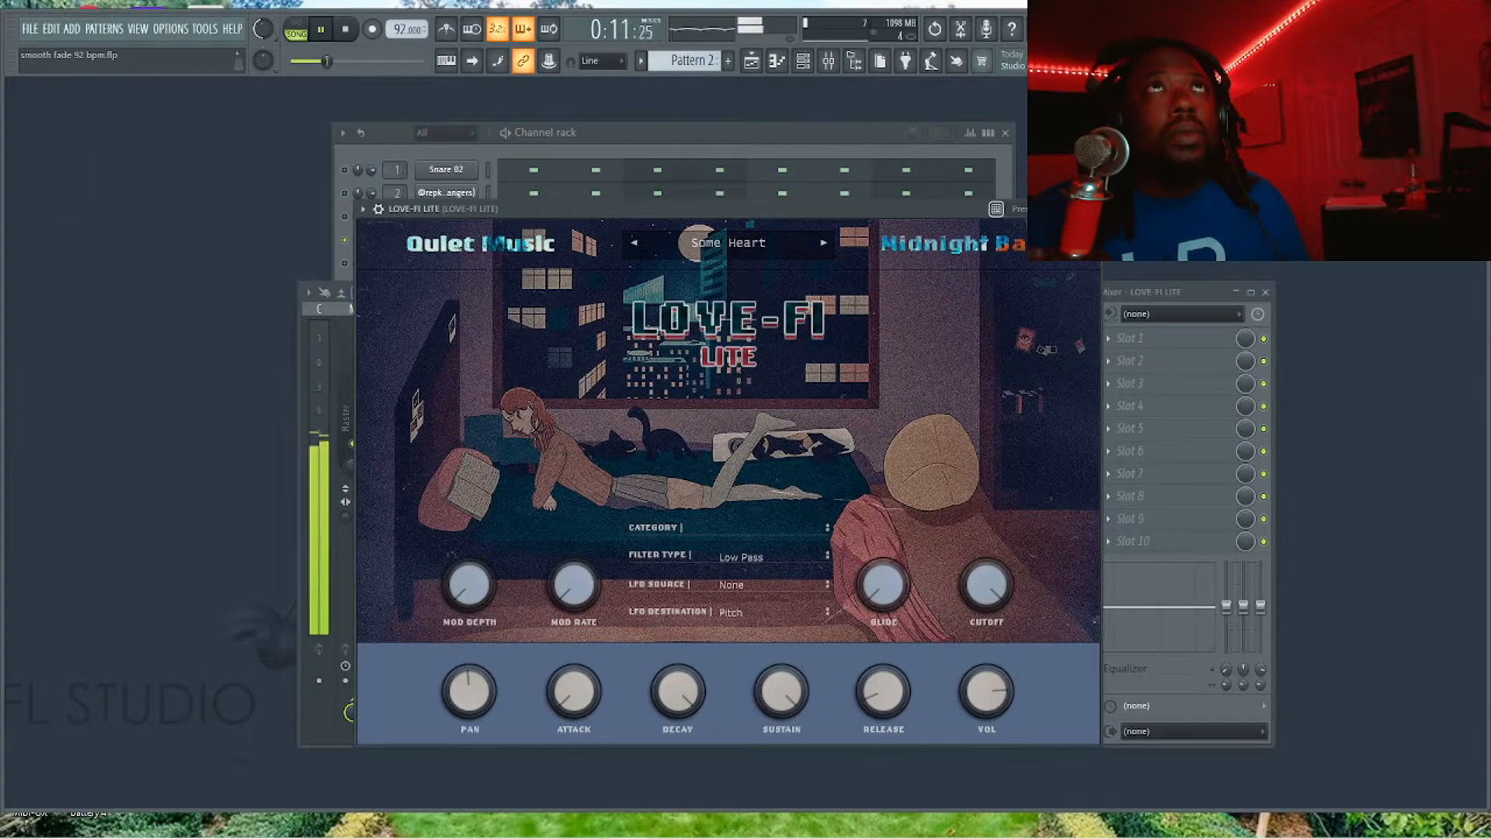
click(740, 242)
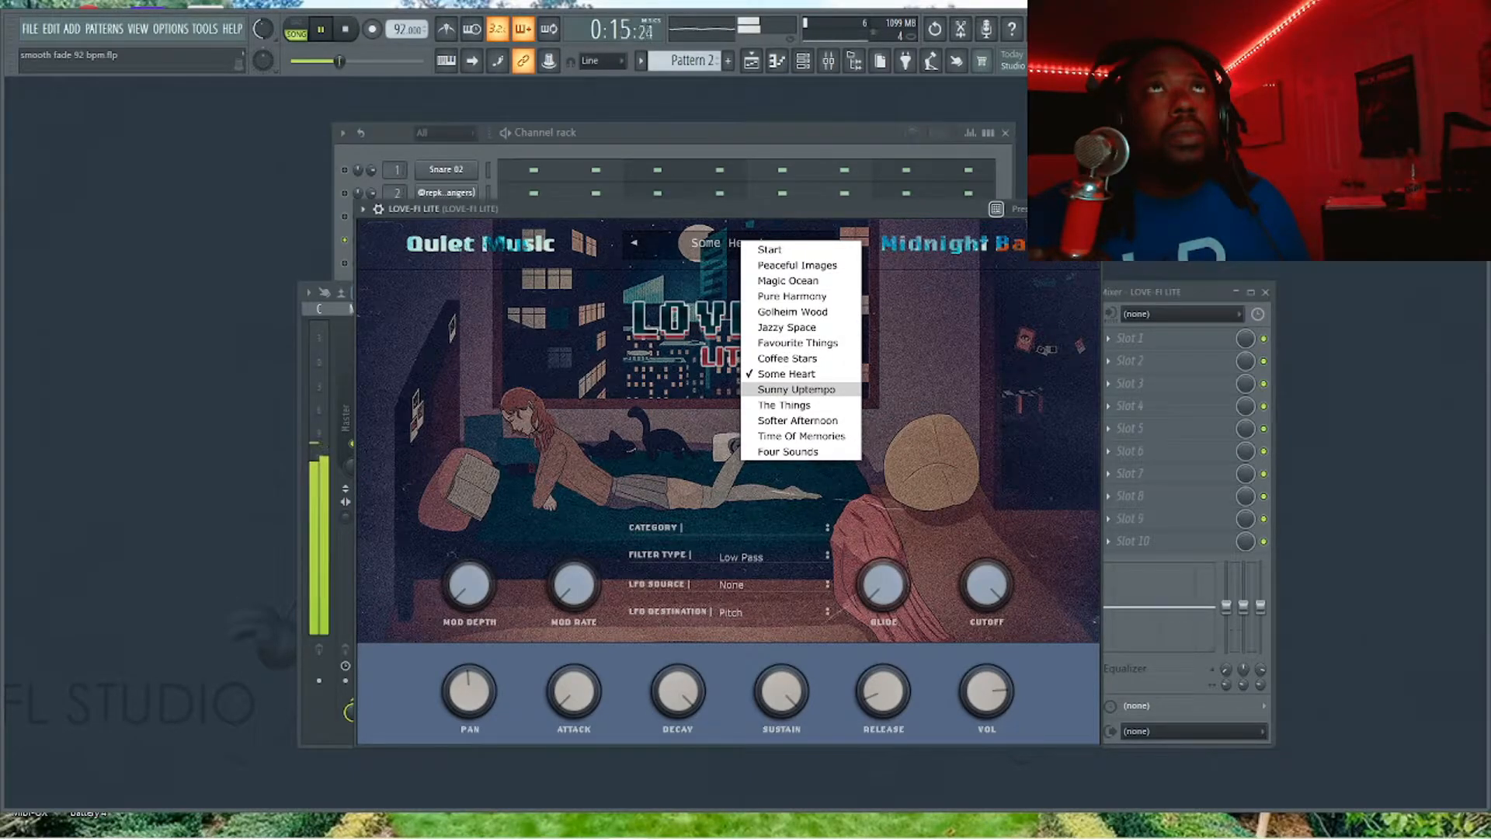
click(796, 389)
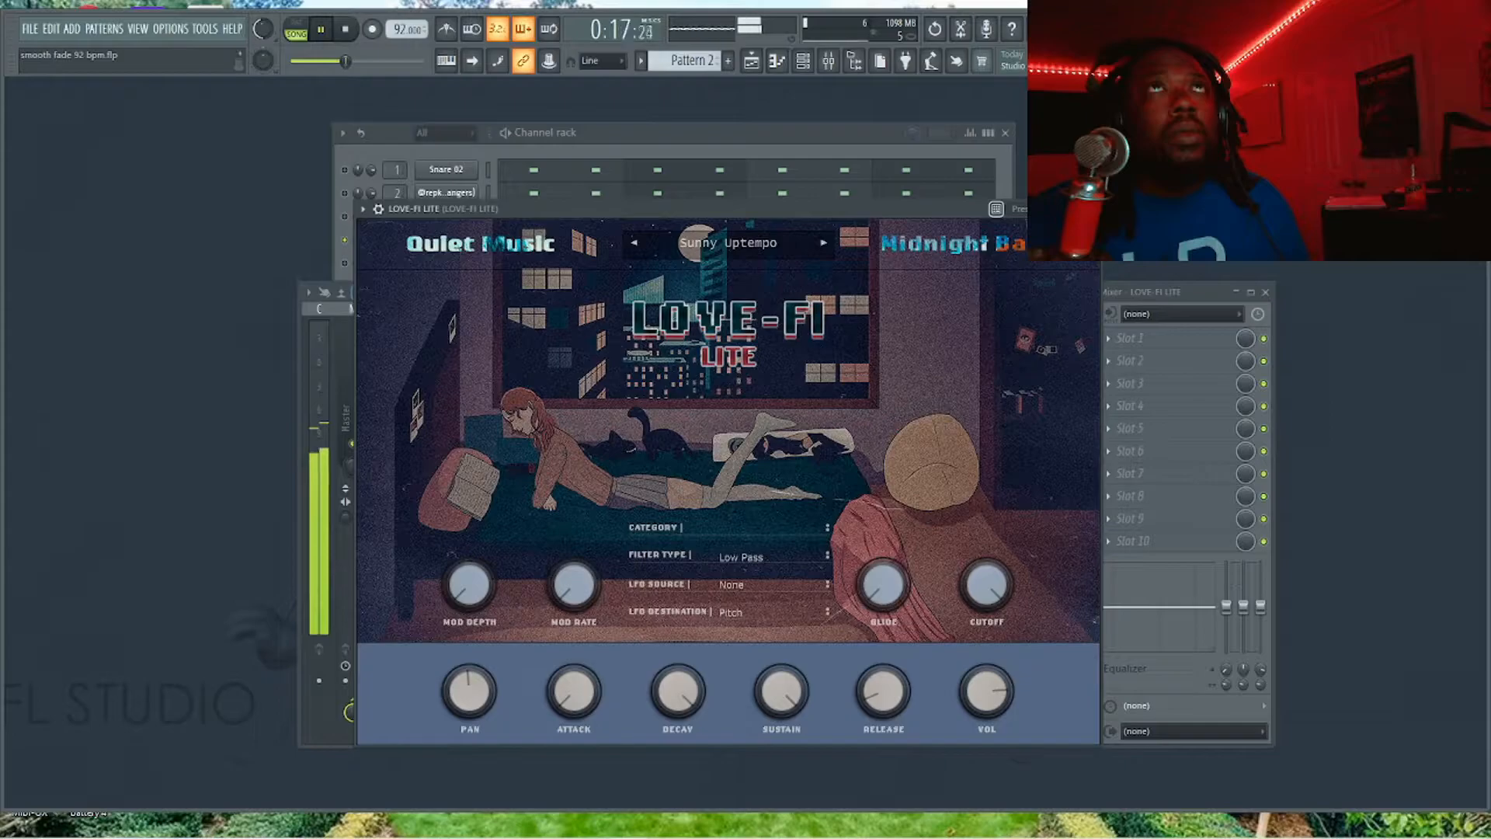
Load the Magic Ocean preset in LOVE-FI LITE and stop playback.
click(726, 242)
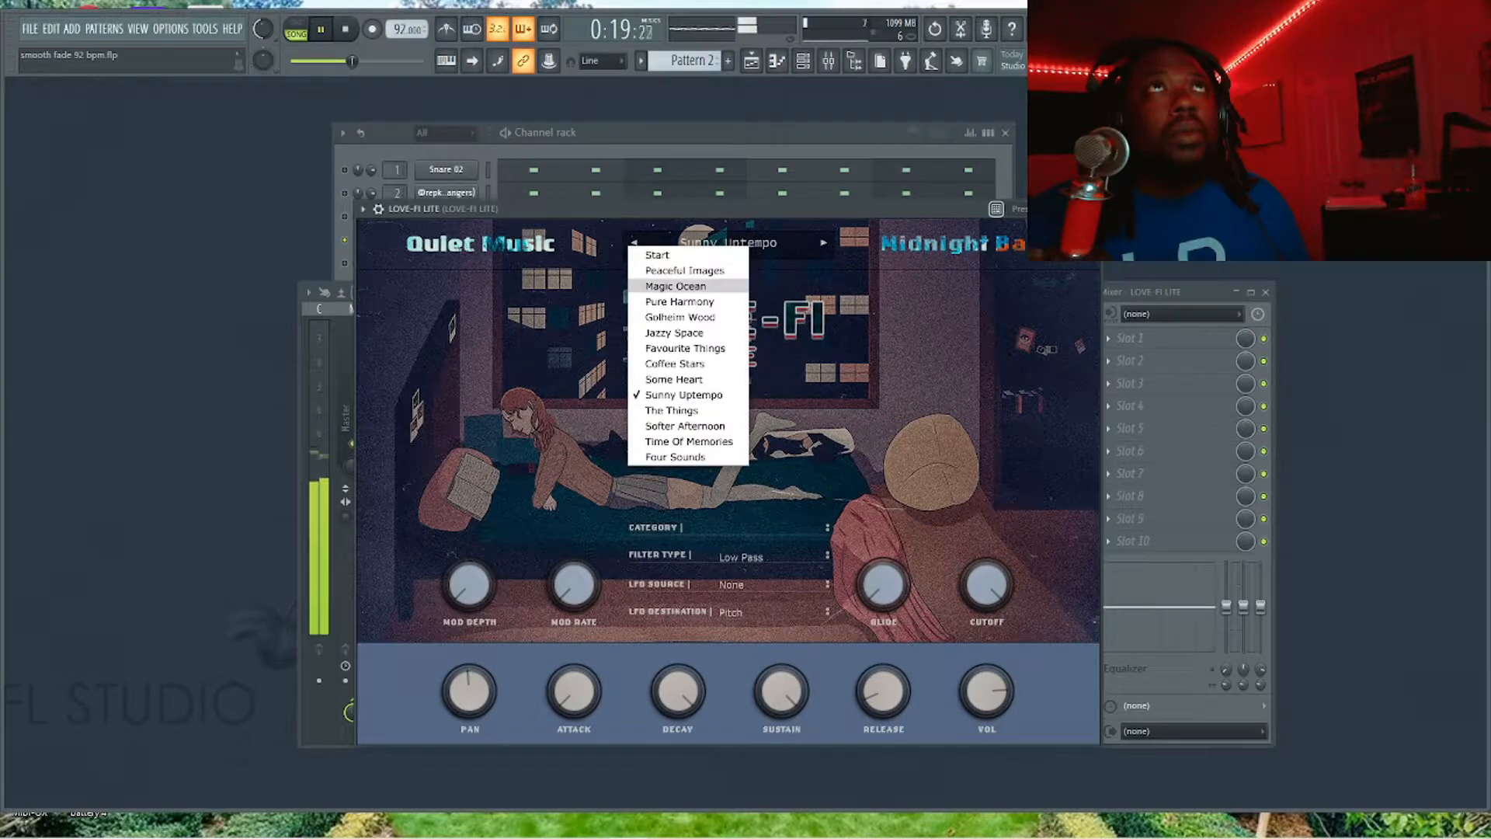
click(683, 286)
key(space)
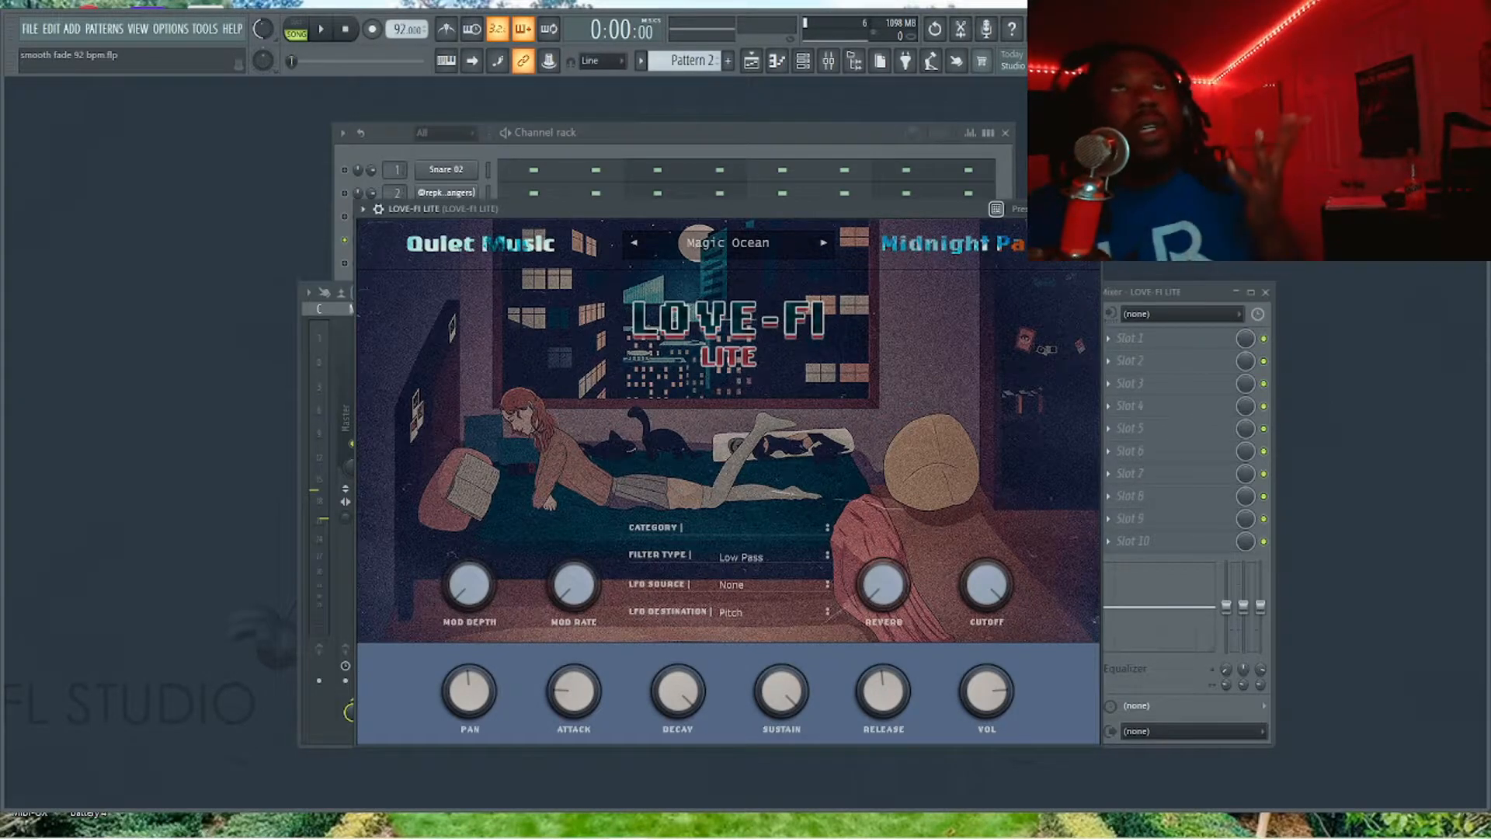
Look over the LOVE-FI LITE preset list, then close the plugin window and reopen it from its channel.
click(693, 240)
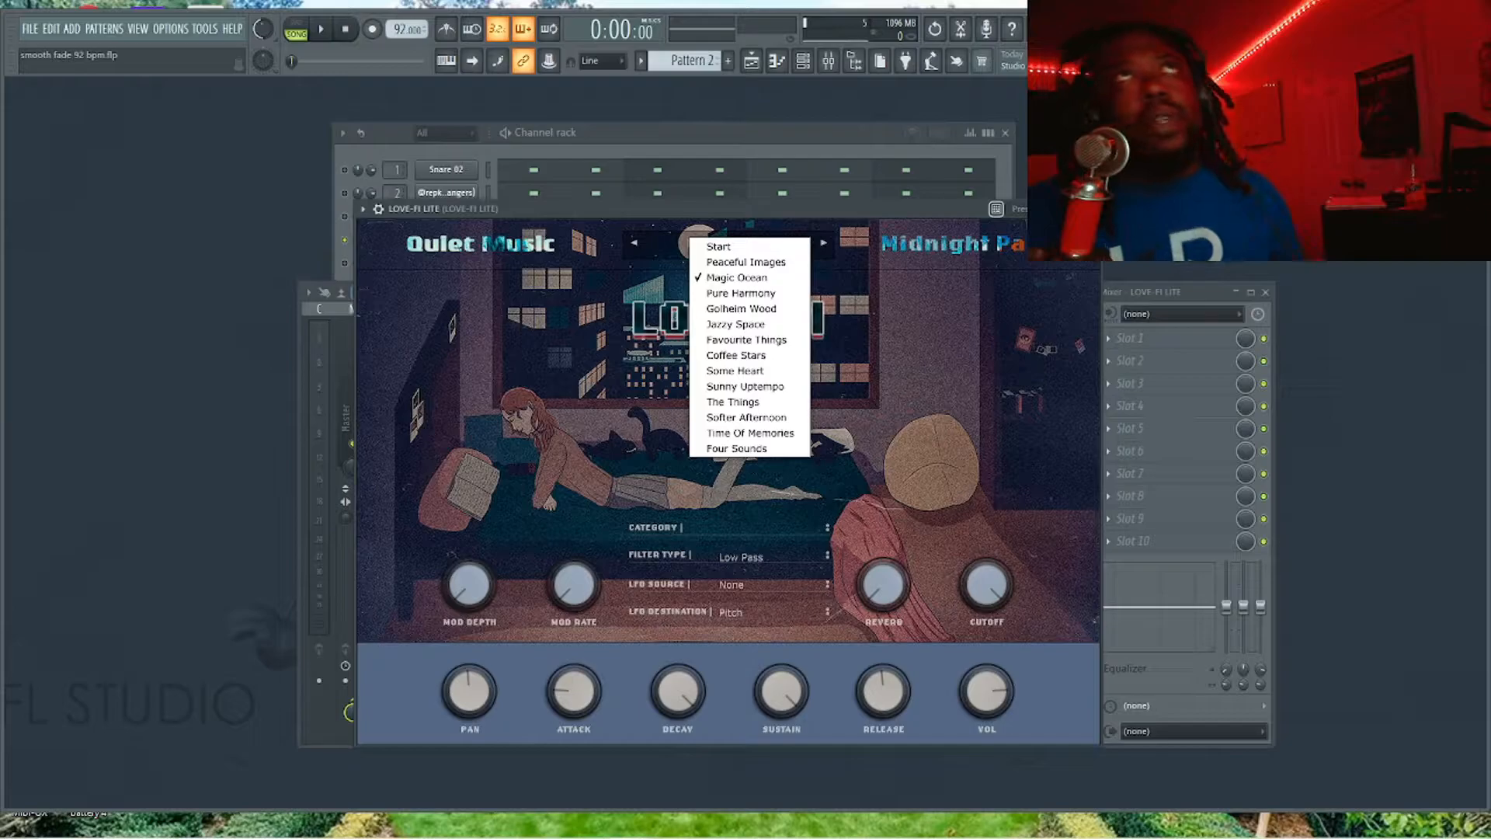
key(Escape)
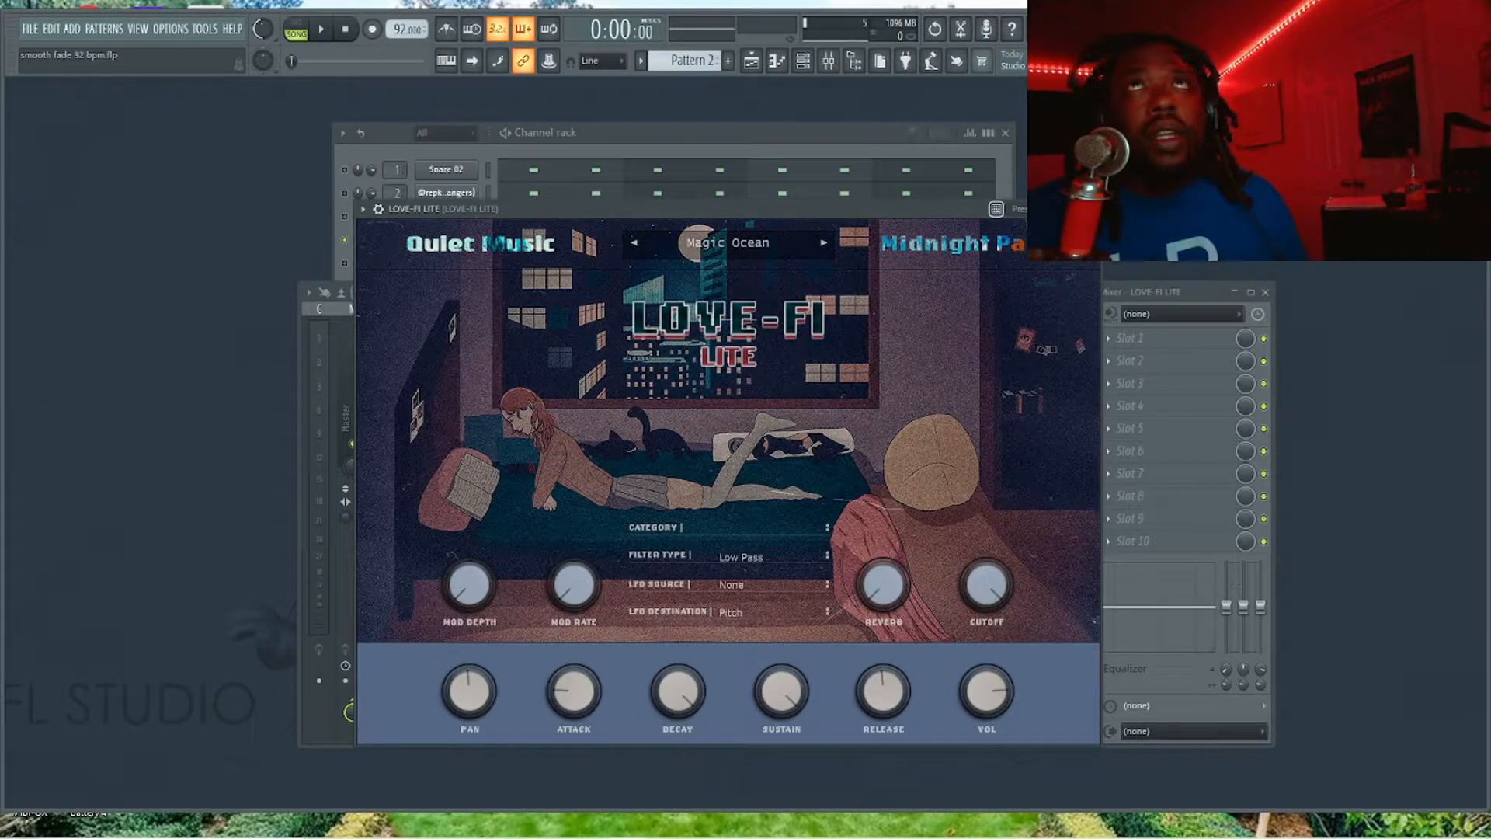
click(1090, 209)
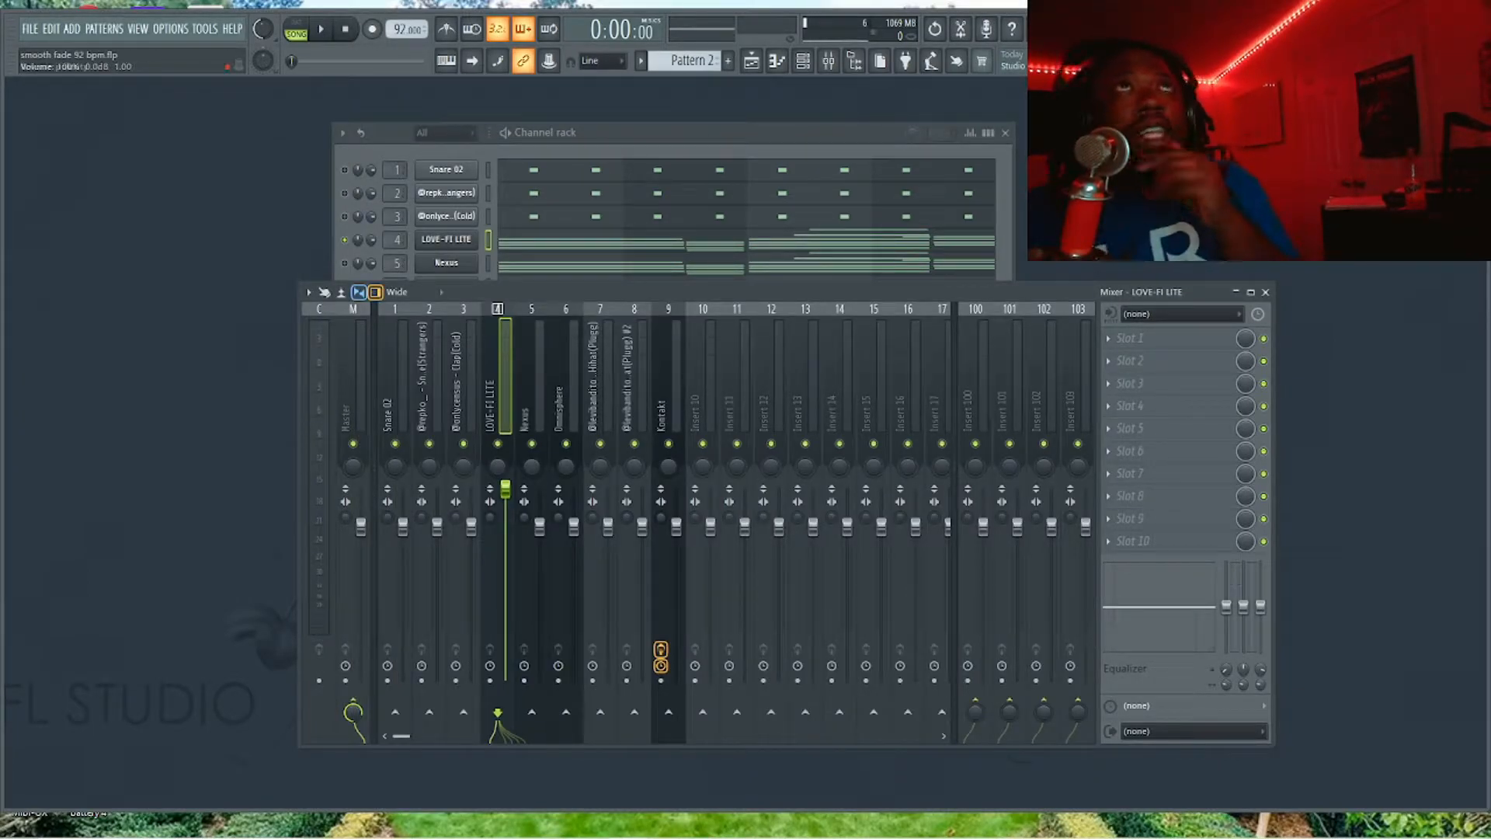
click(446, 239)
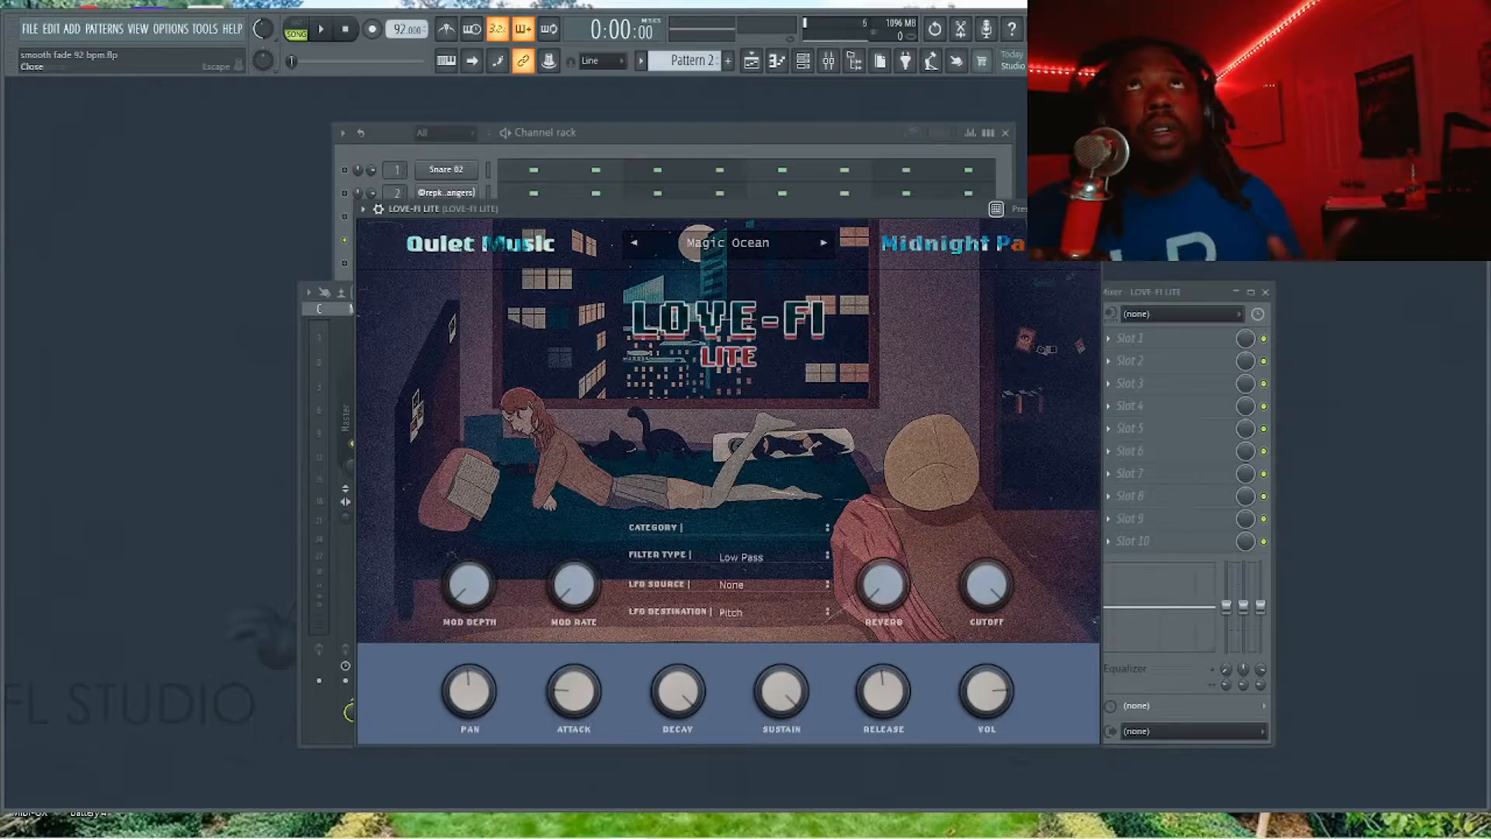
Add the Fresh Air effect to slot 1 of the LOVE-FI LITE mixer track and solo that track.
click(605, 369)
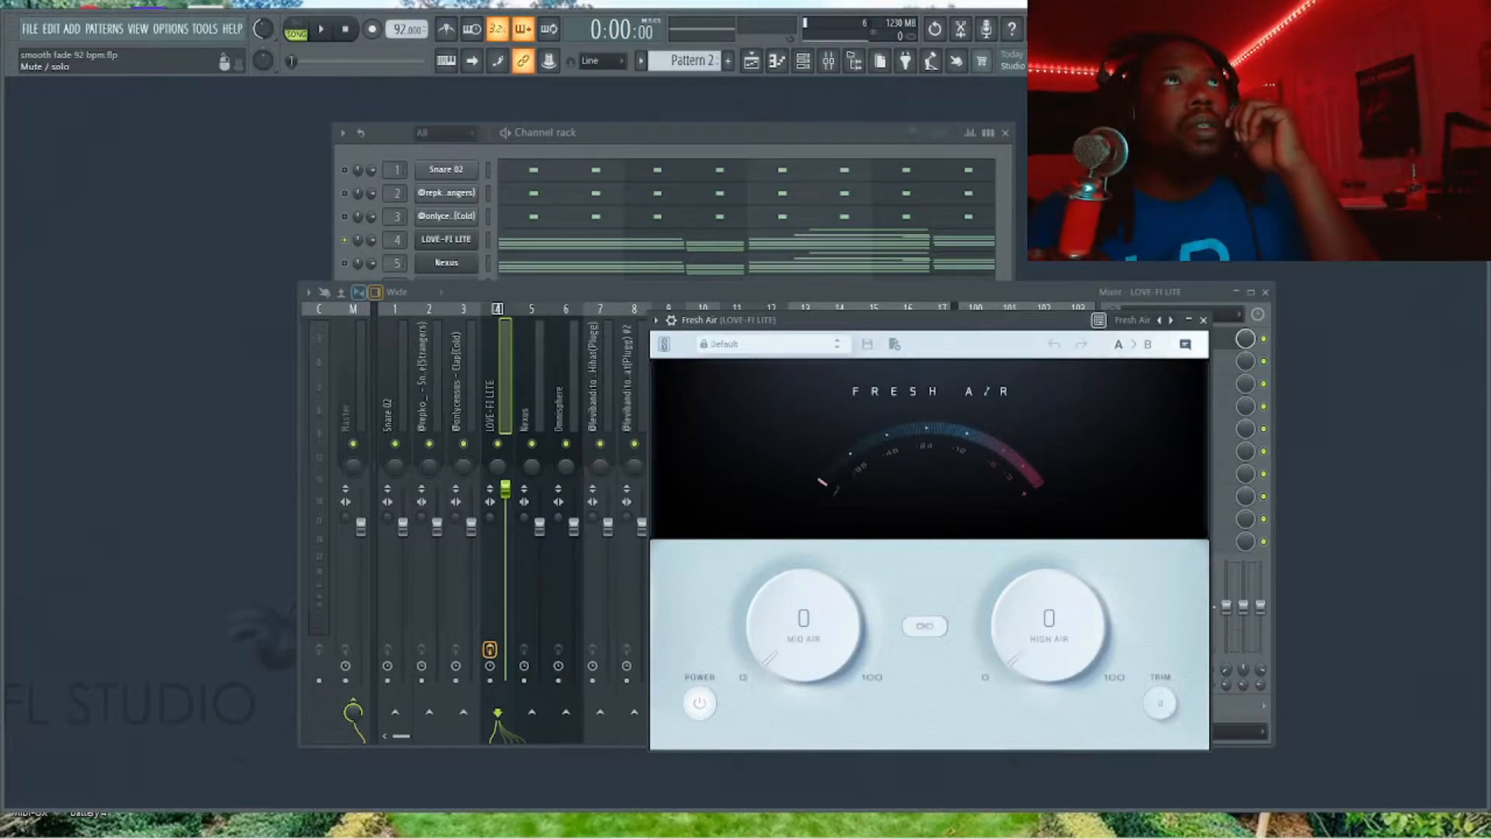
right_click(498, 444)
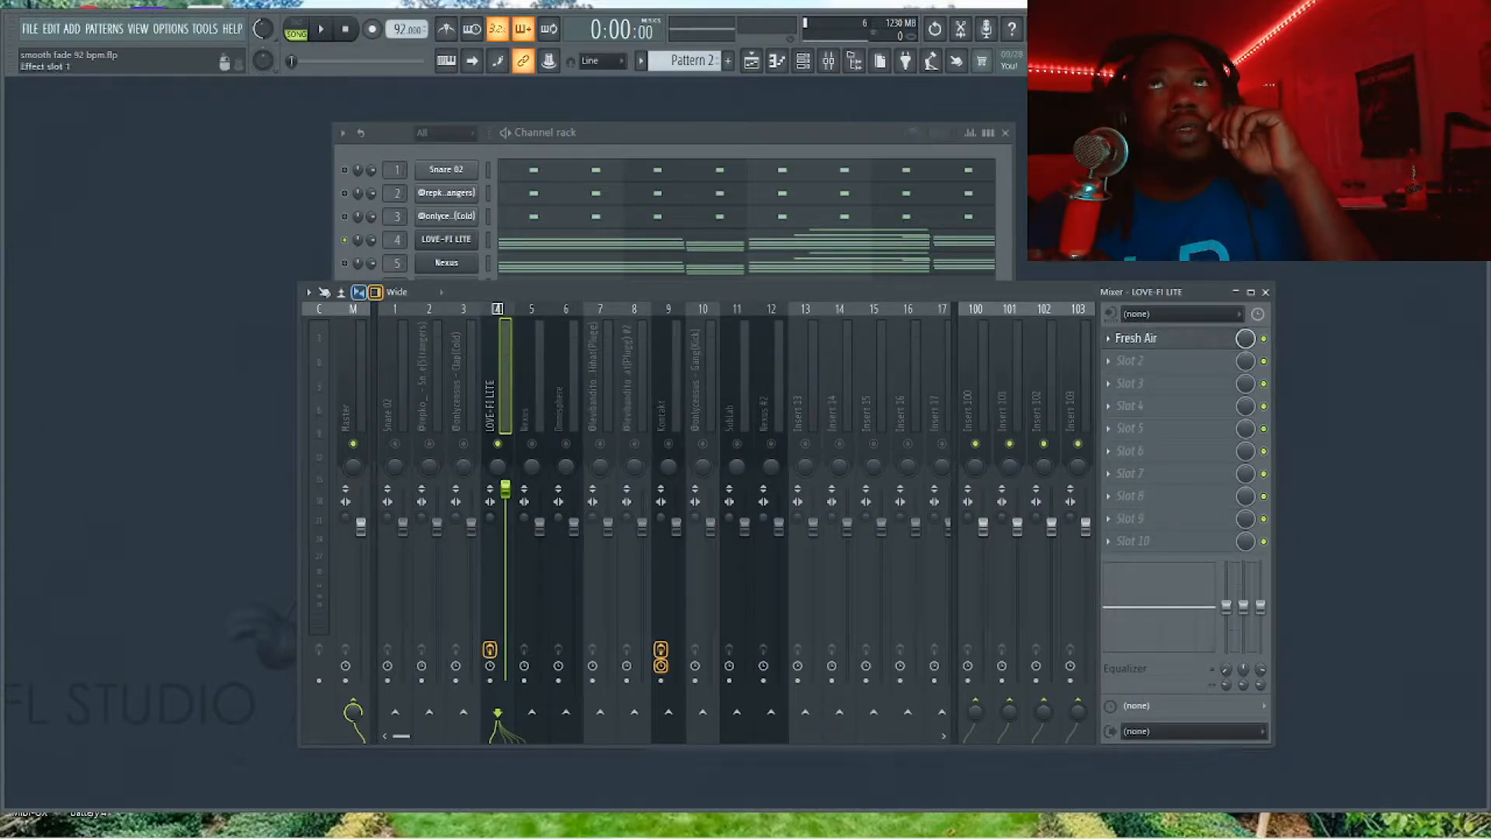
click(1136, 338)
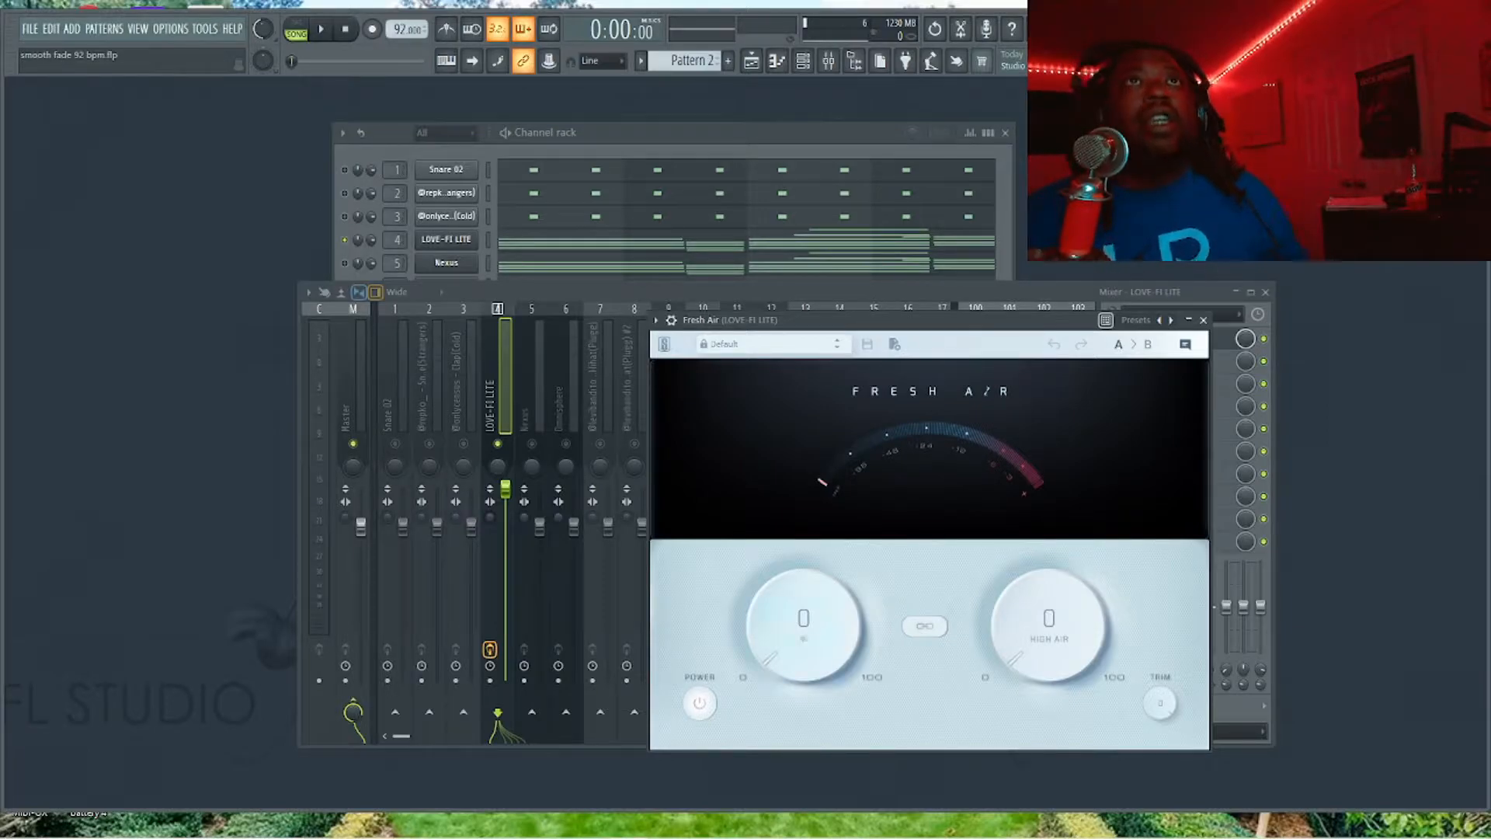
Play the song and set Fresh Air's Mid Air to 17 and High Air to 33.
key(space)
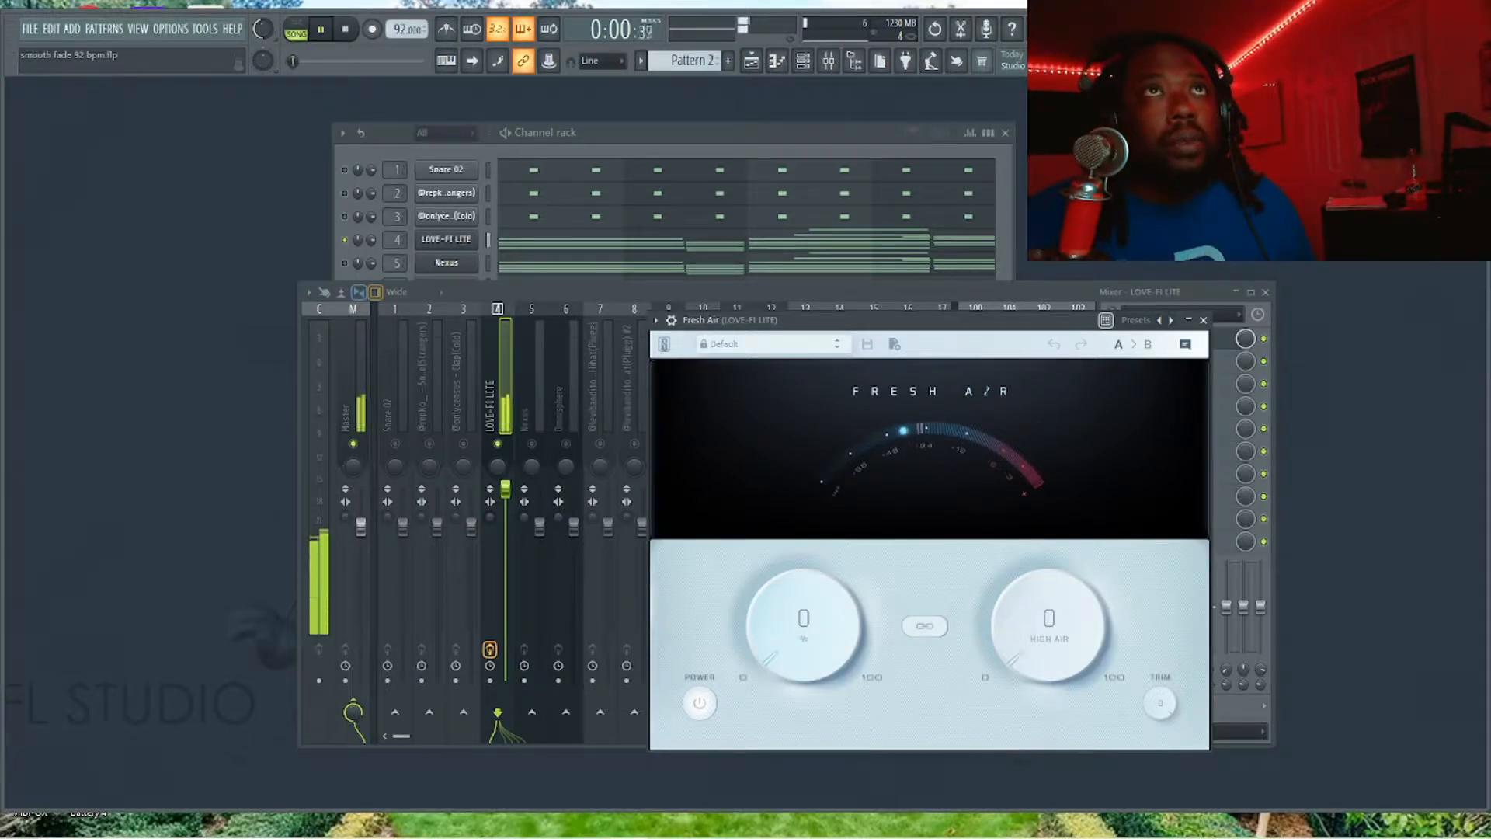
drag(804, 626, 804, 584)
drag(1048, 626, 1048, 576)
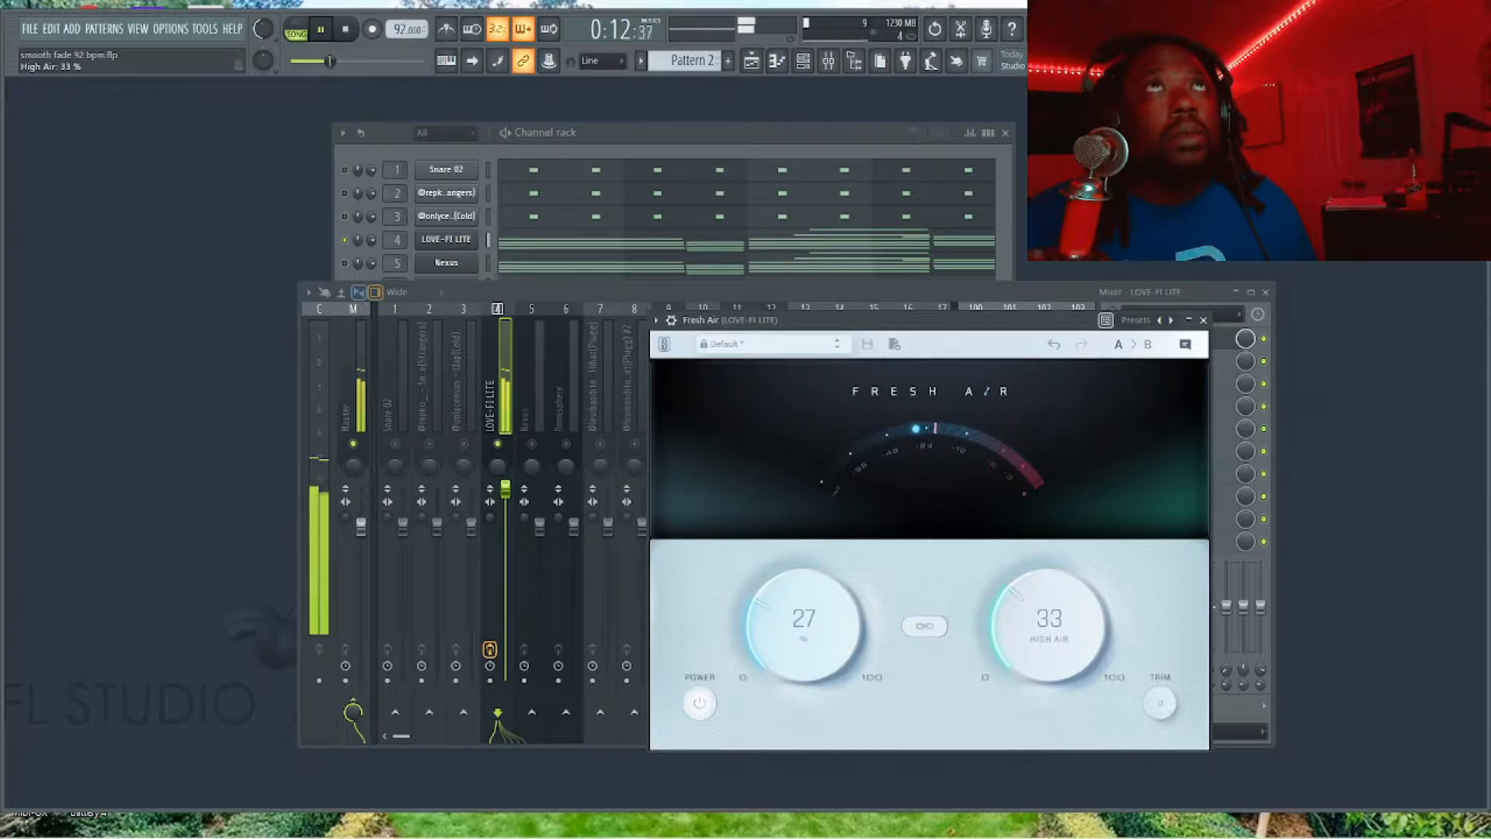
drag(804, 598, 804, 612)
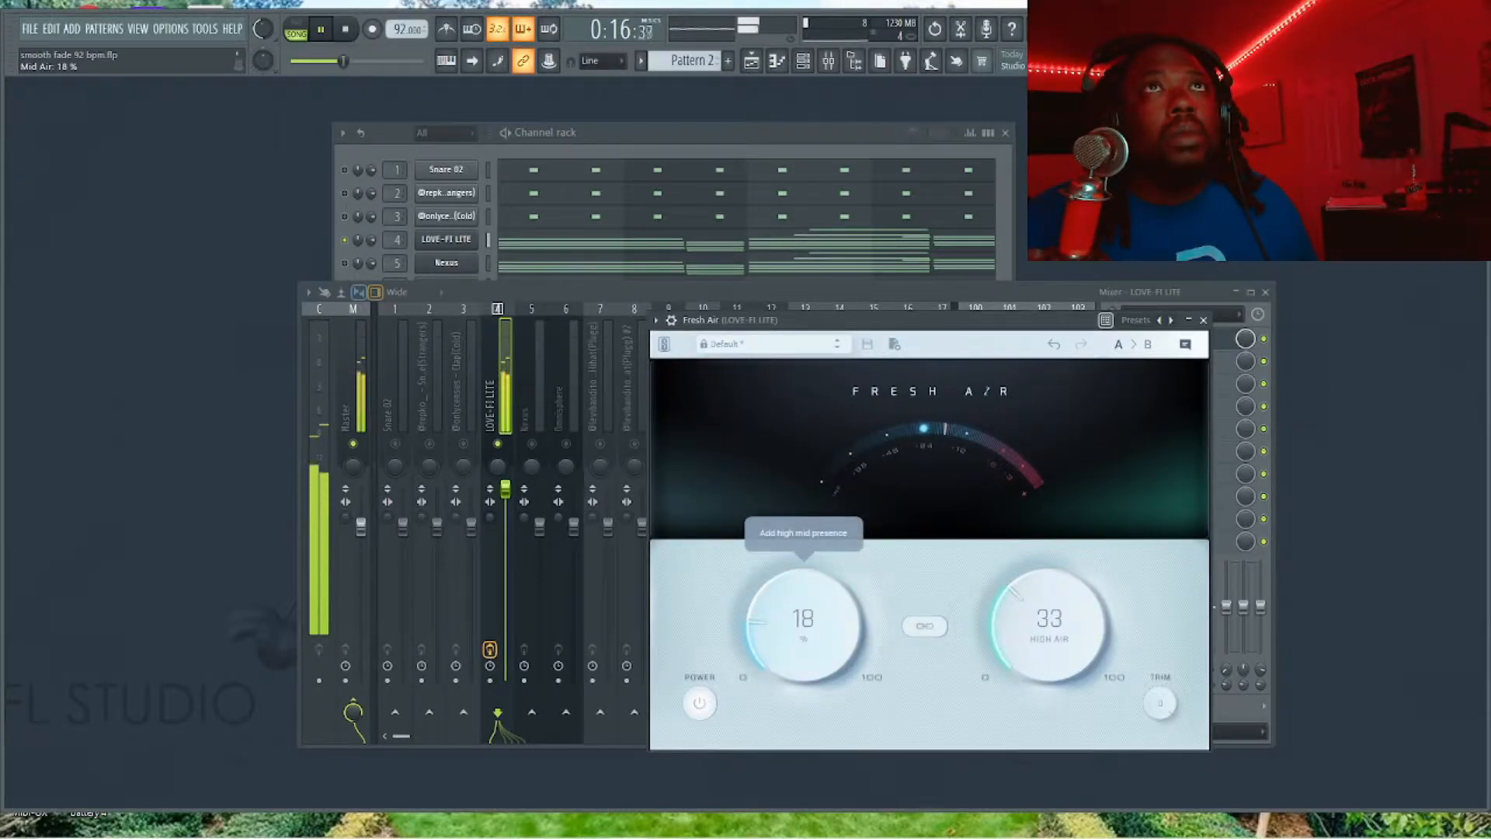
drag(1048, 614, 1048, 611)
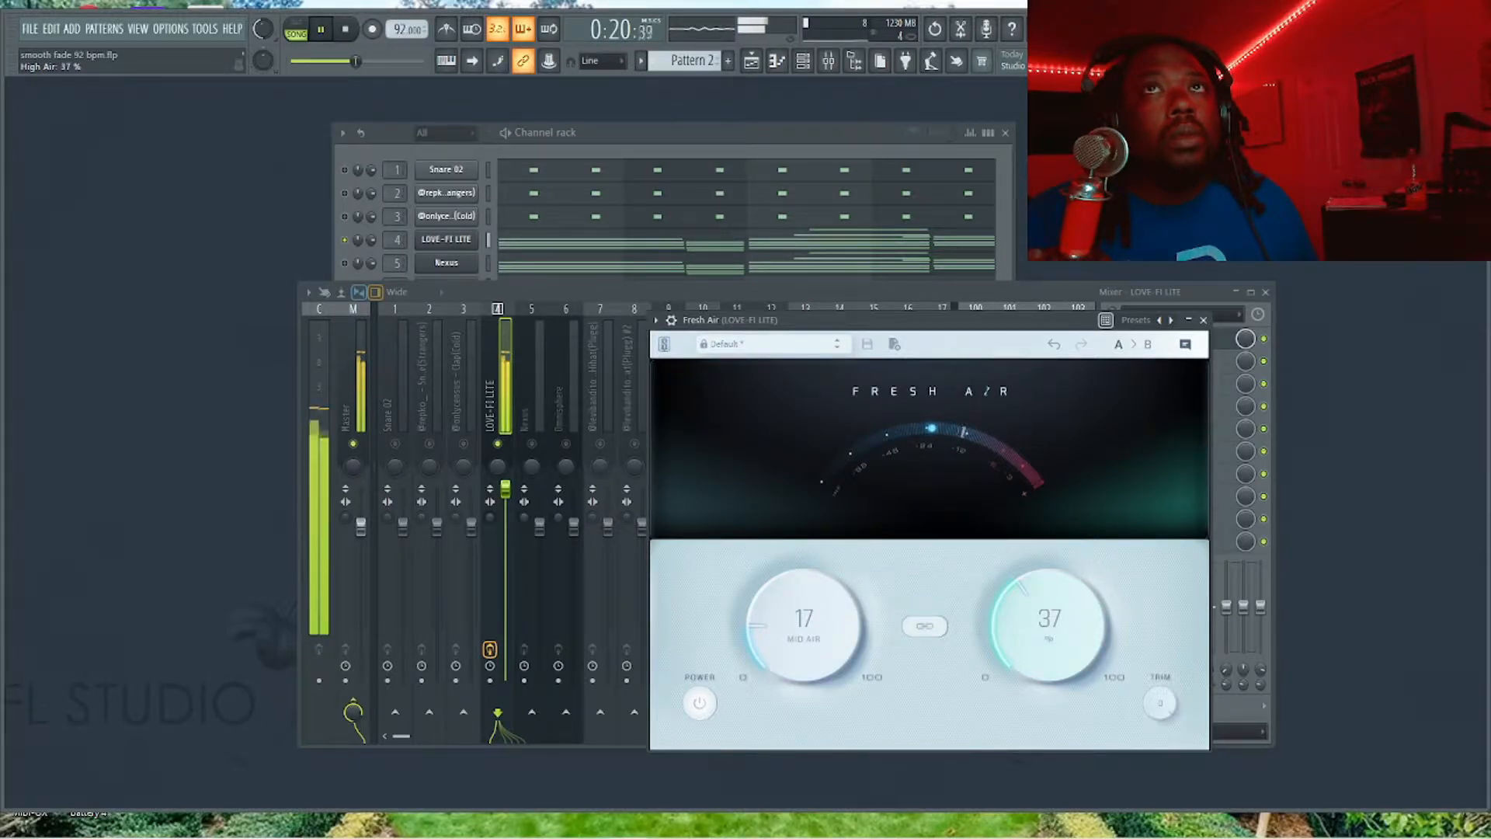
drag(1048, 613, 1049, 618)
Lower Fresh Air's output Trim to -3.9 dB and stop playback.
drag(1161, 703, 1160, 710)
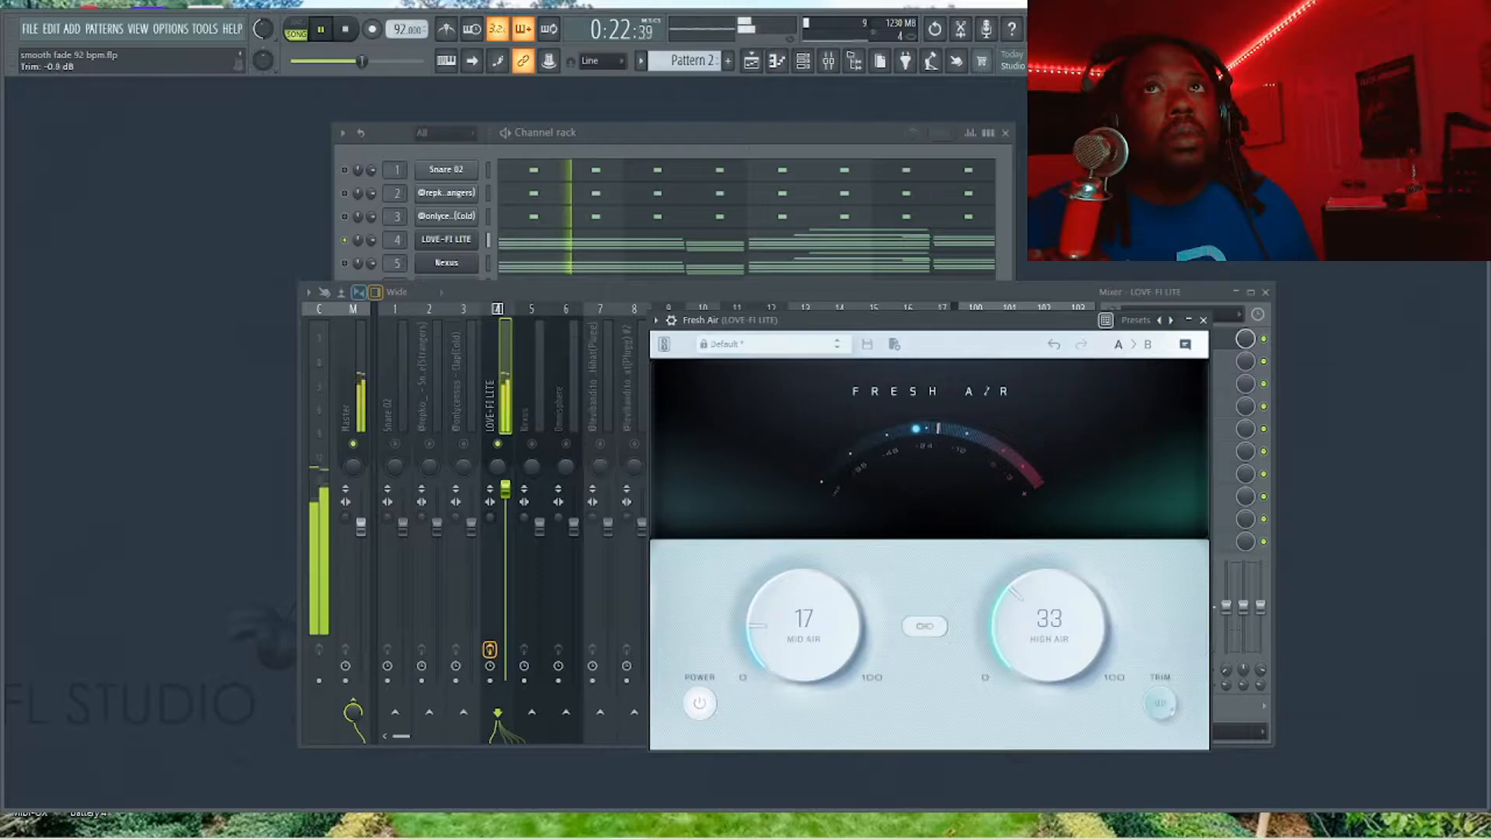
drag(1161, 703, 1160, 710)
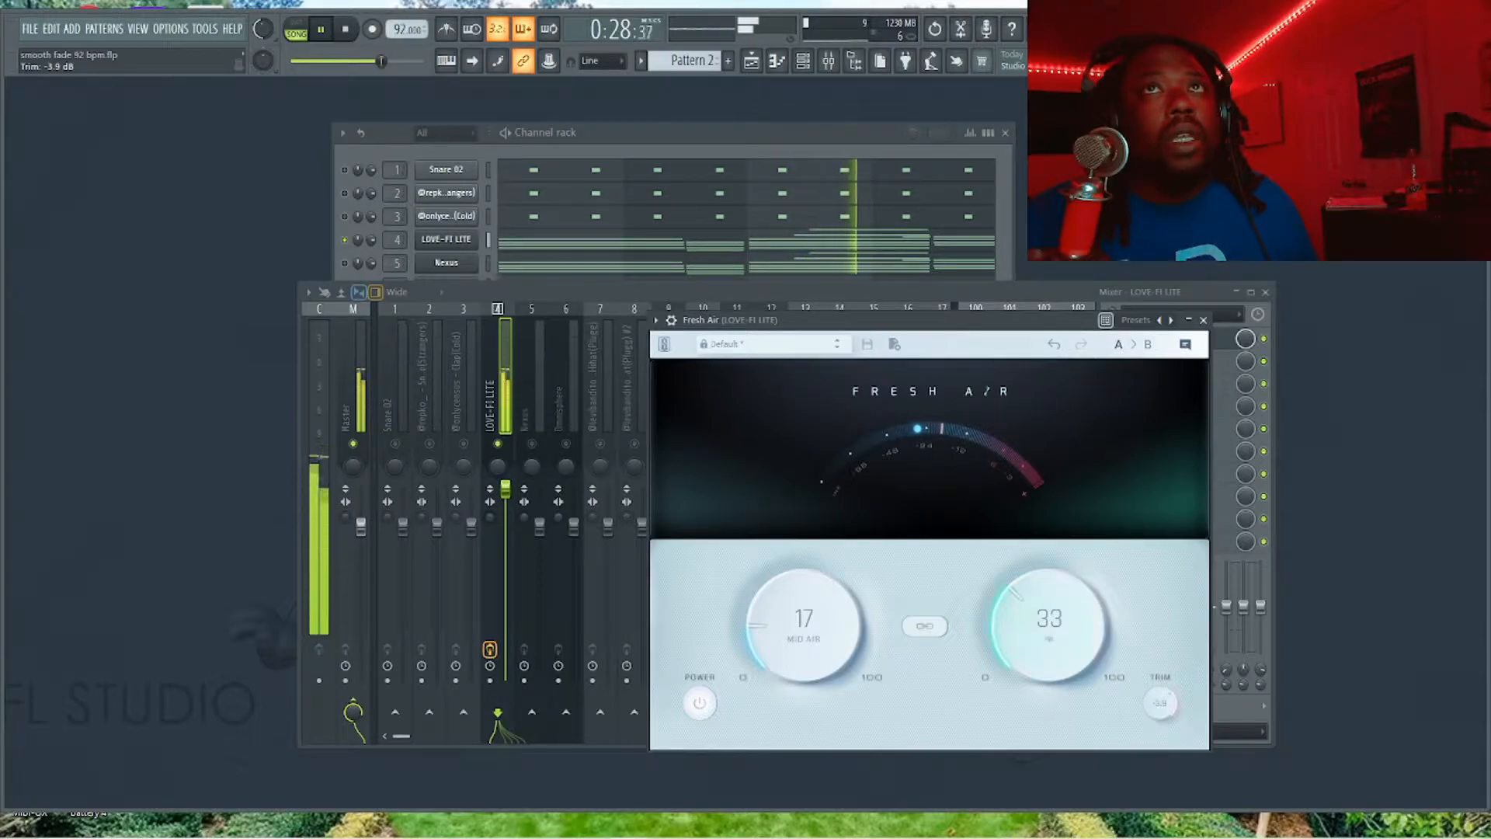
key(space)
Replay the song and fine-tune Fresh Air to Mid Air 18 and High Air 36.
drag(893, 320, 854, 318)
key(space)
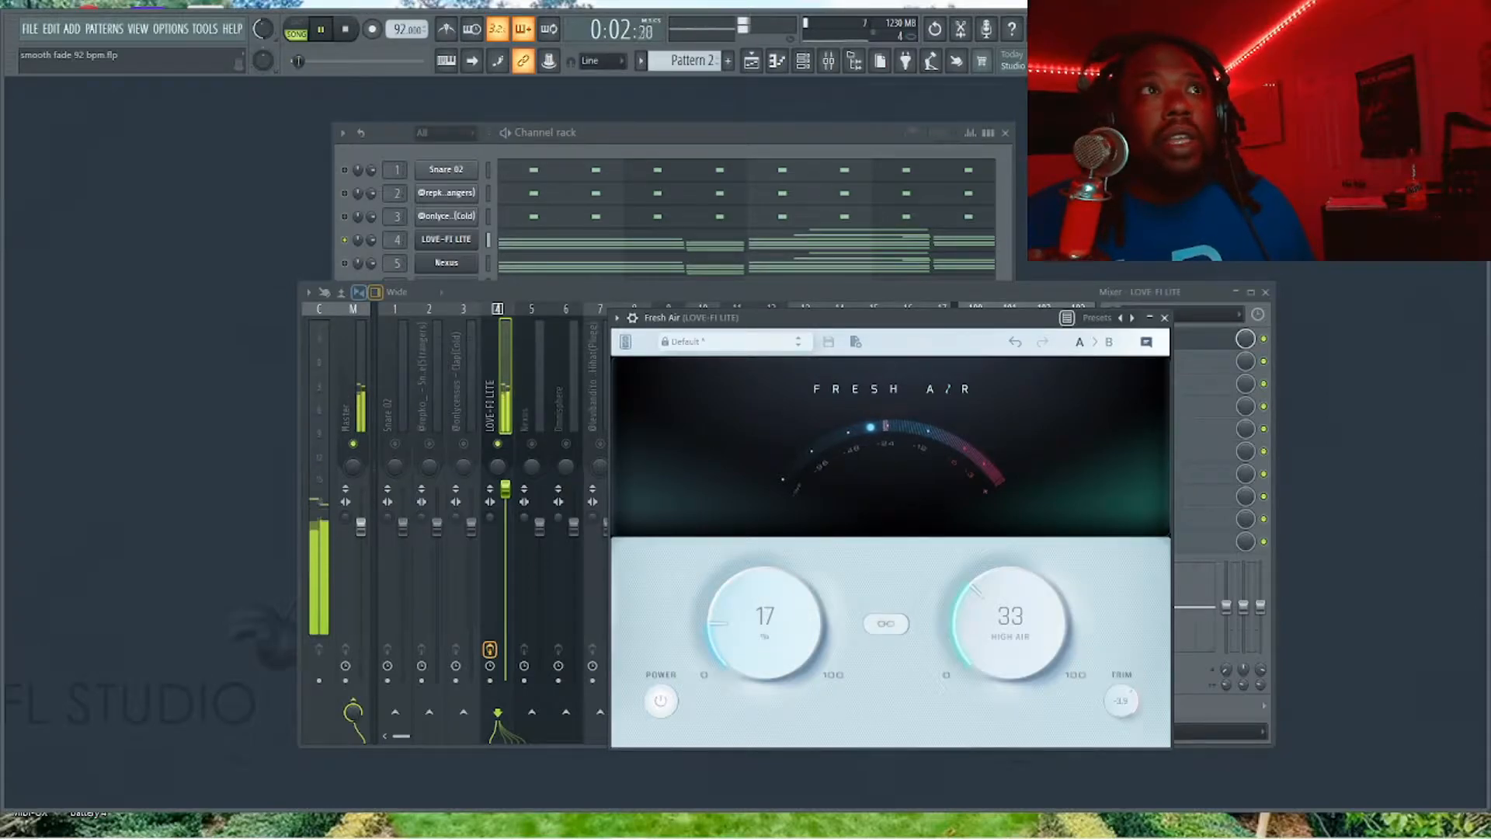
drag(765, 623, 765, 620)
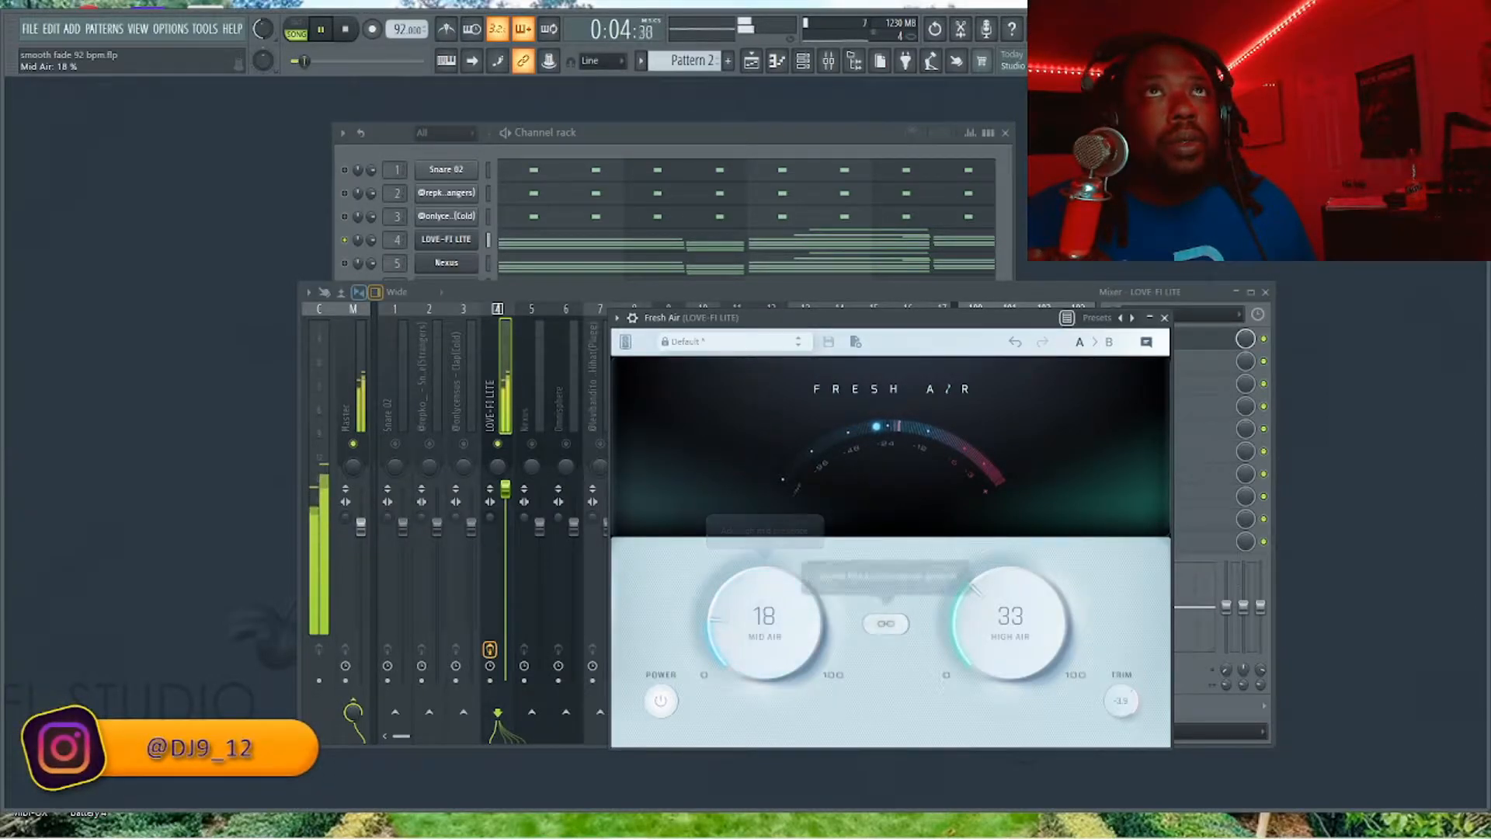
drag(1010, 623, 1011, 616)
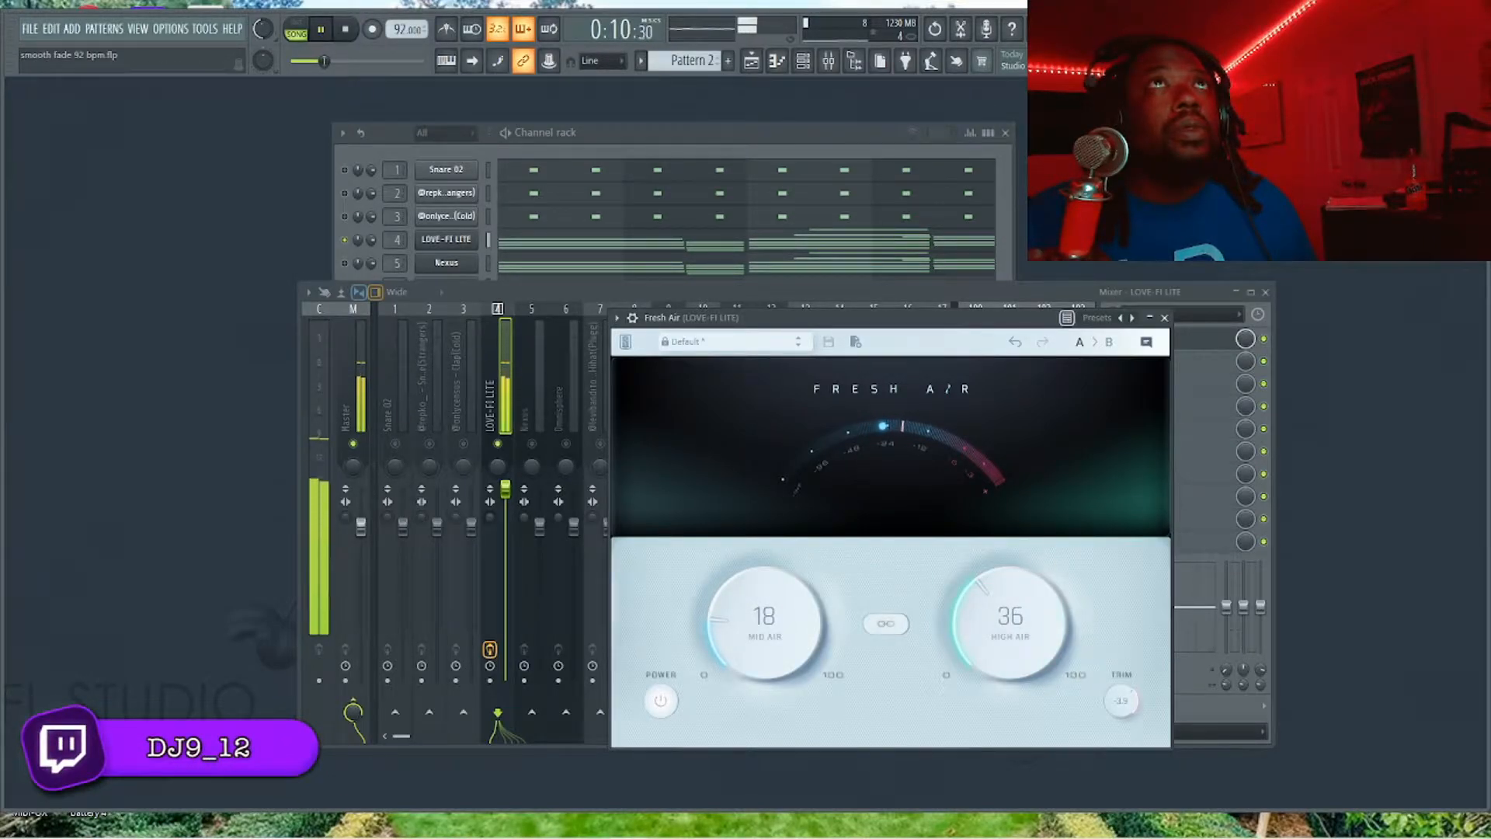
key(space)
Compare the song with Fresh Air bypassed and active, and look over its factory preset list.
click(660, 701)
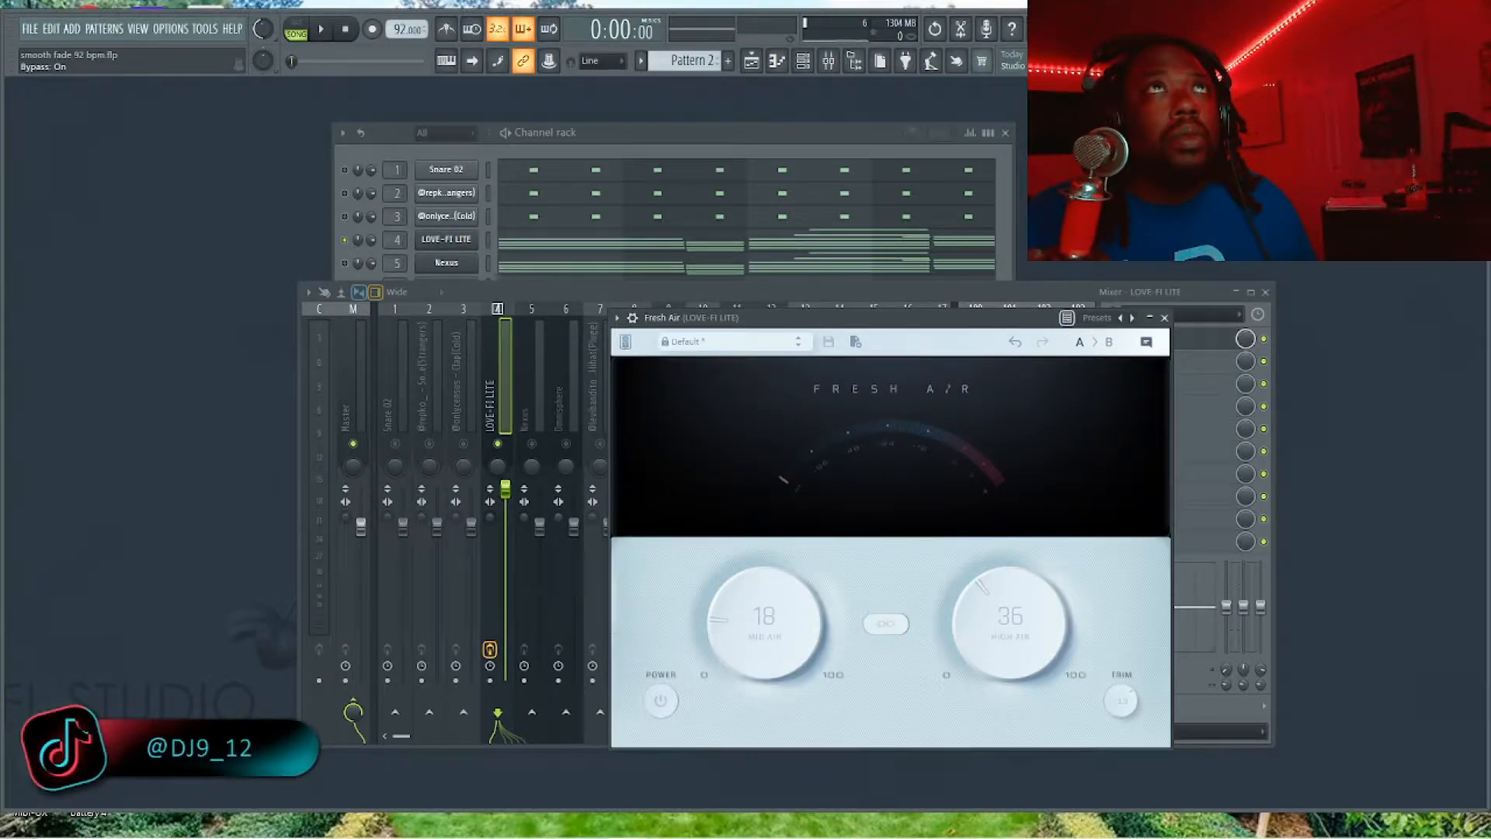
key(space)
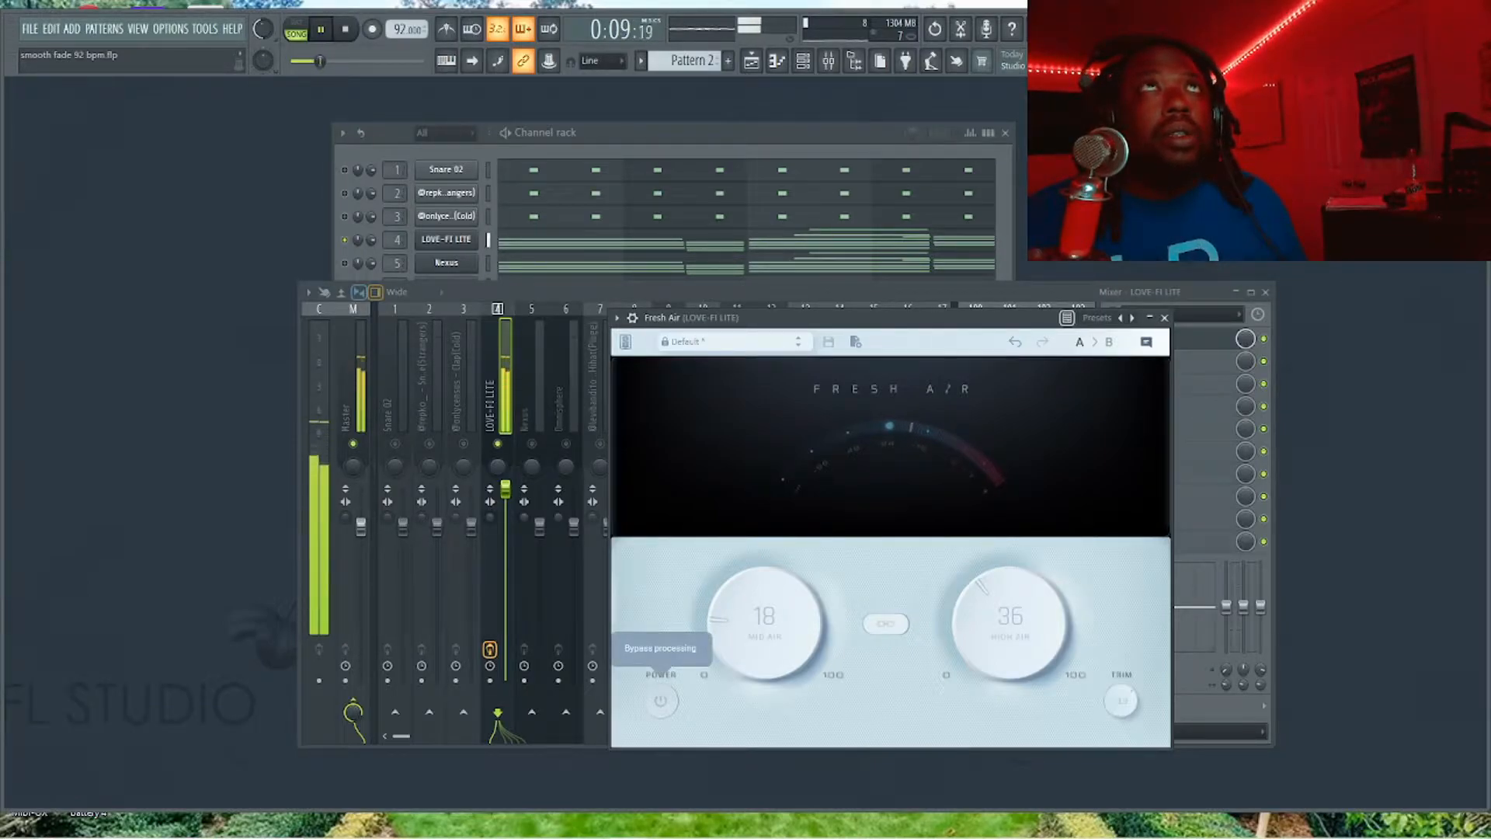
click(660, 701)
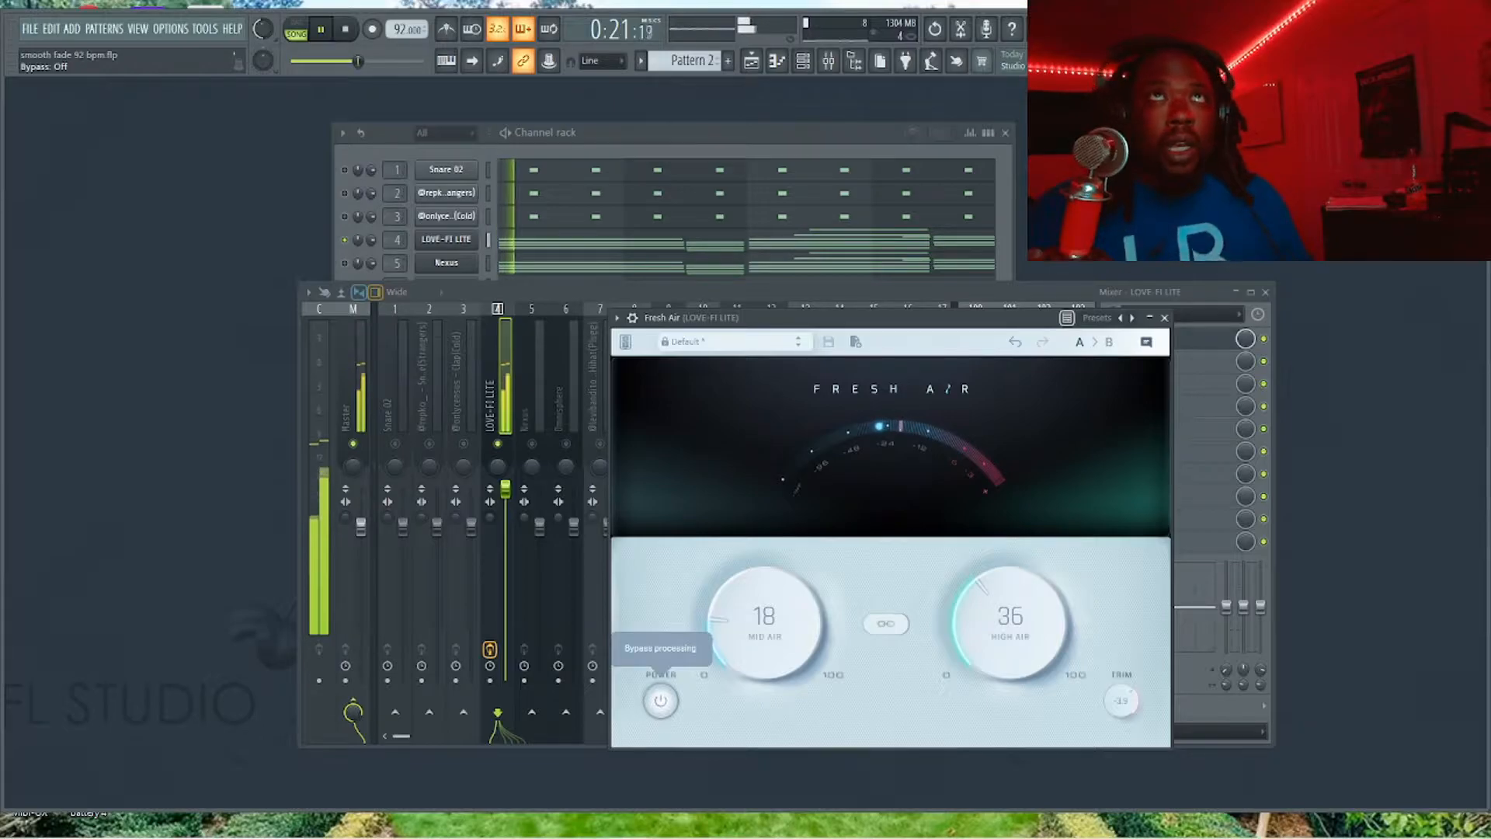
key(space)
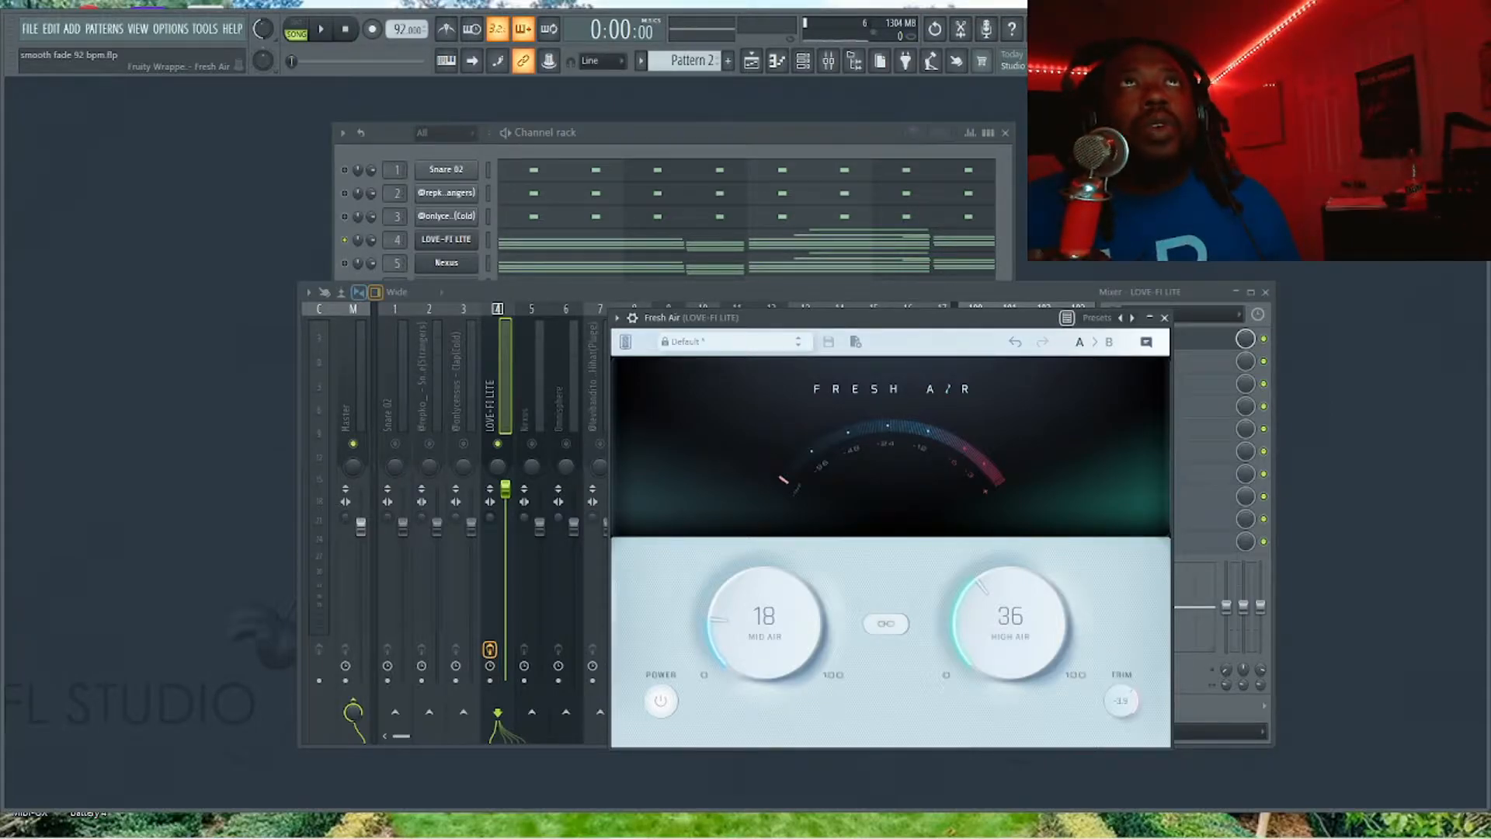
click(734, 342)
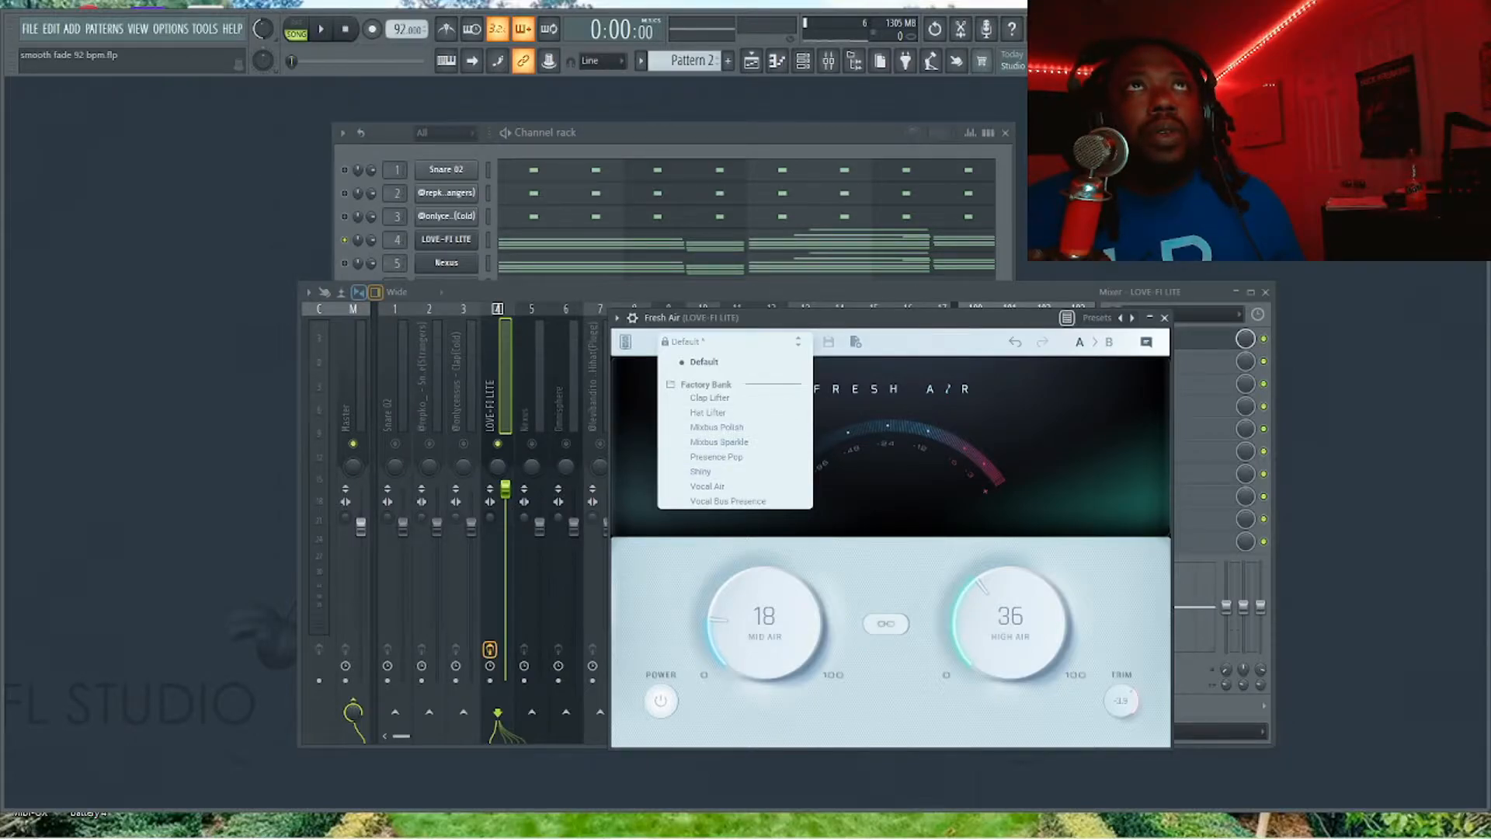
key(Escape)
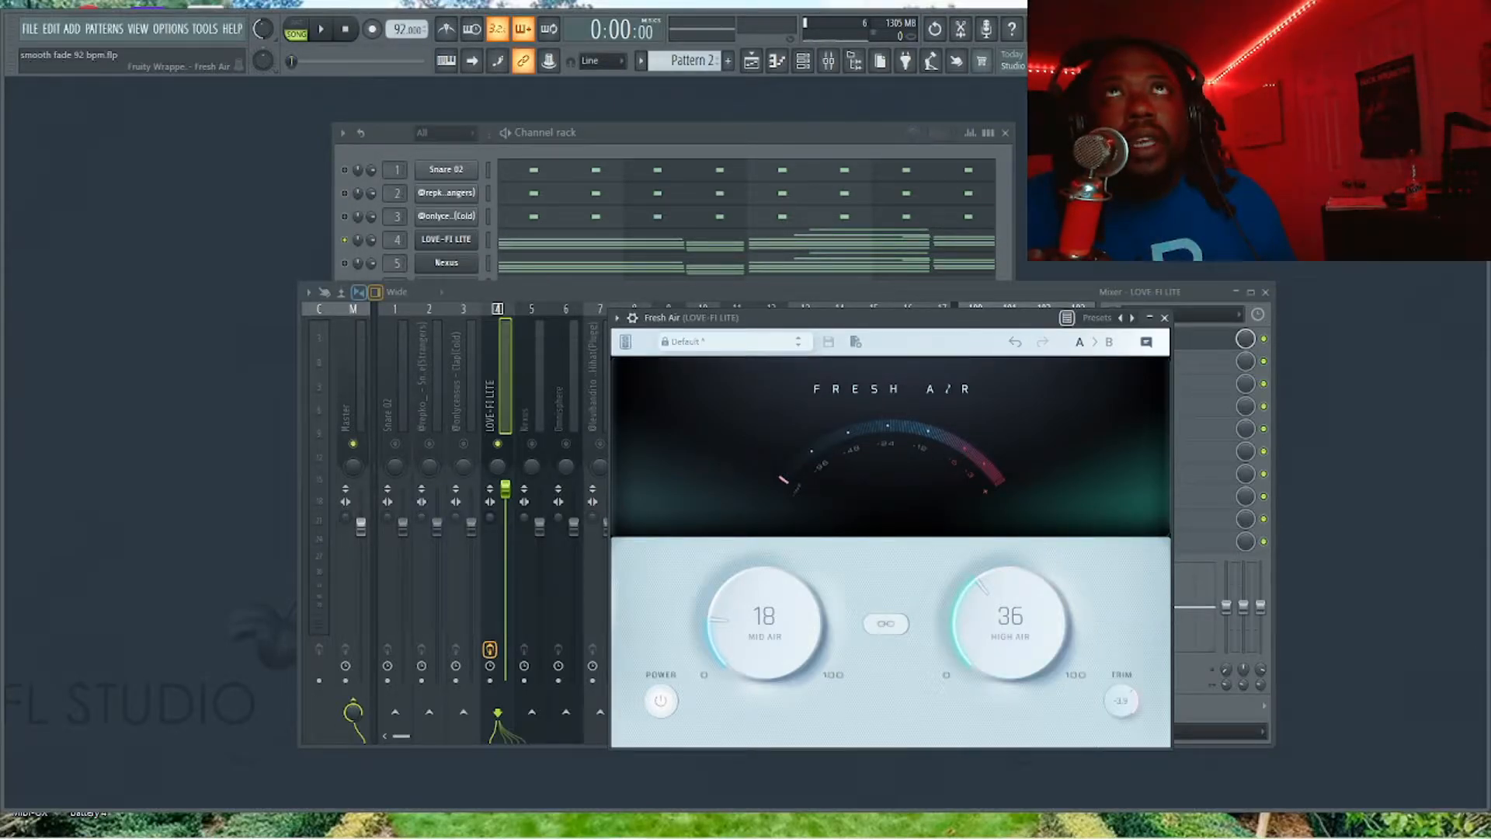
Try different output Trim levels in Fresh Air during playback and settle at about -4.4 dB.
key(space)
double_click(1121, 700)
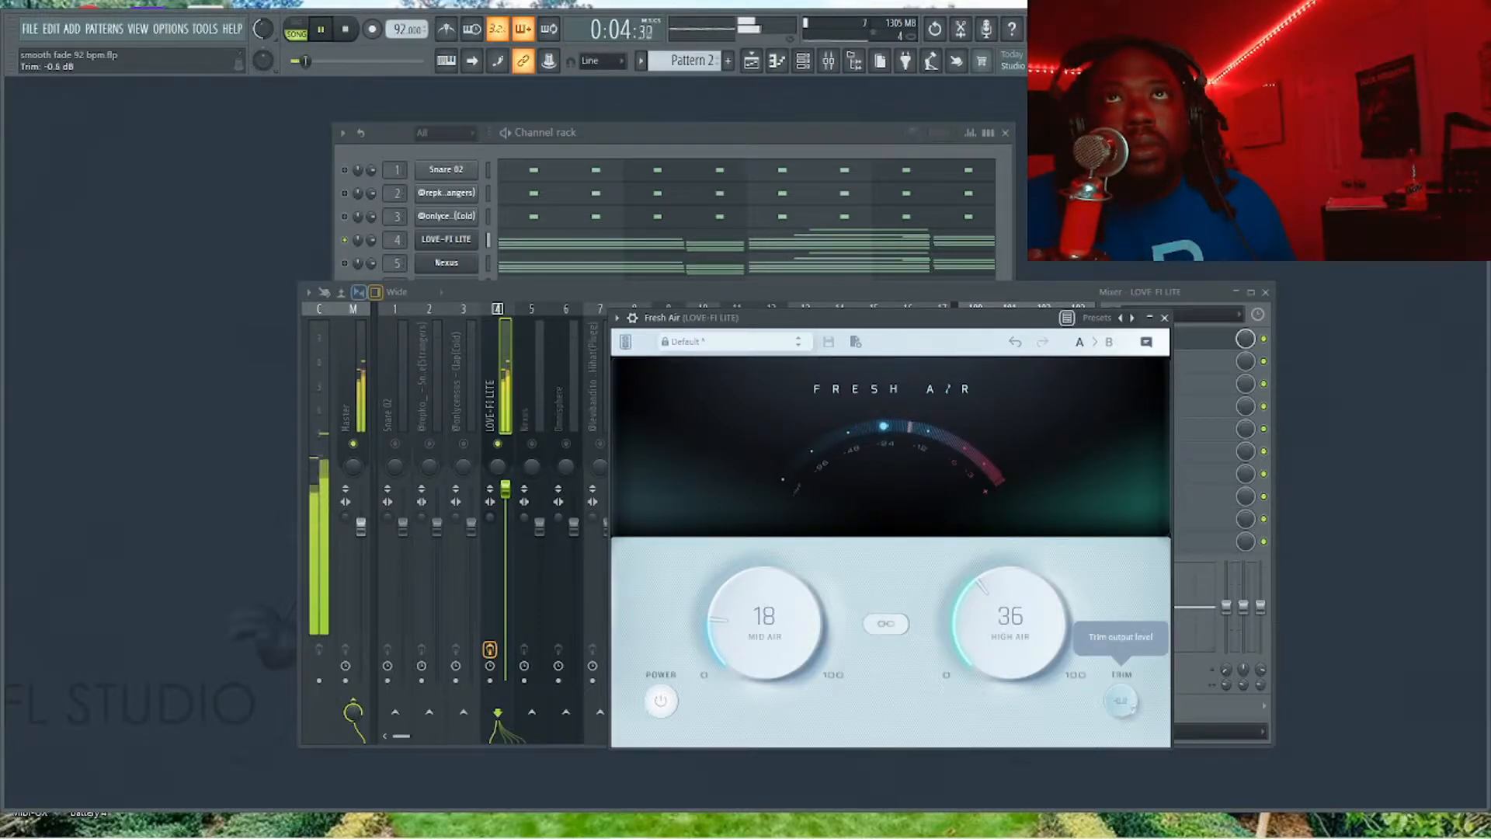
drag(1133, 707, 1133, 710)
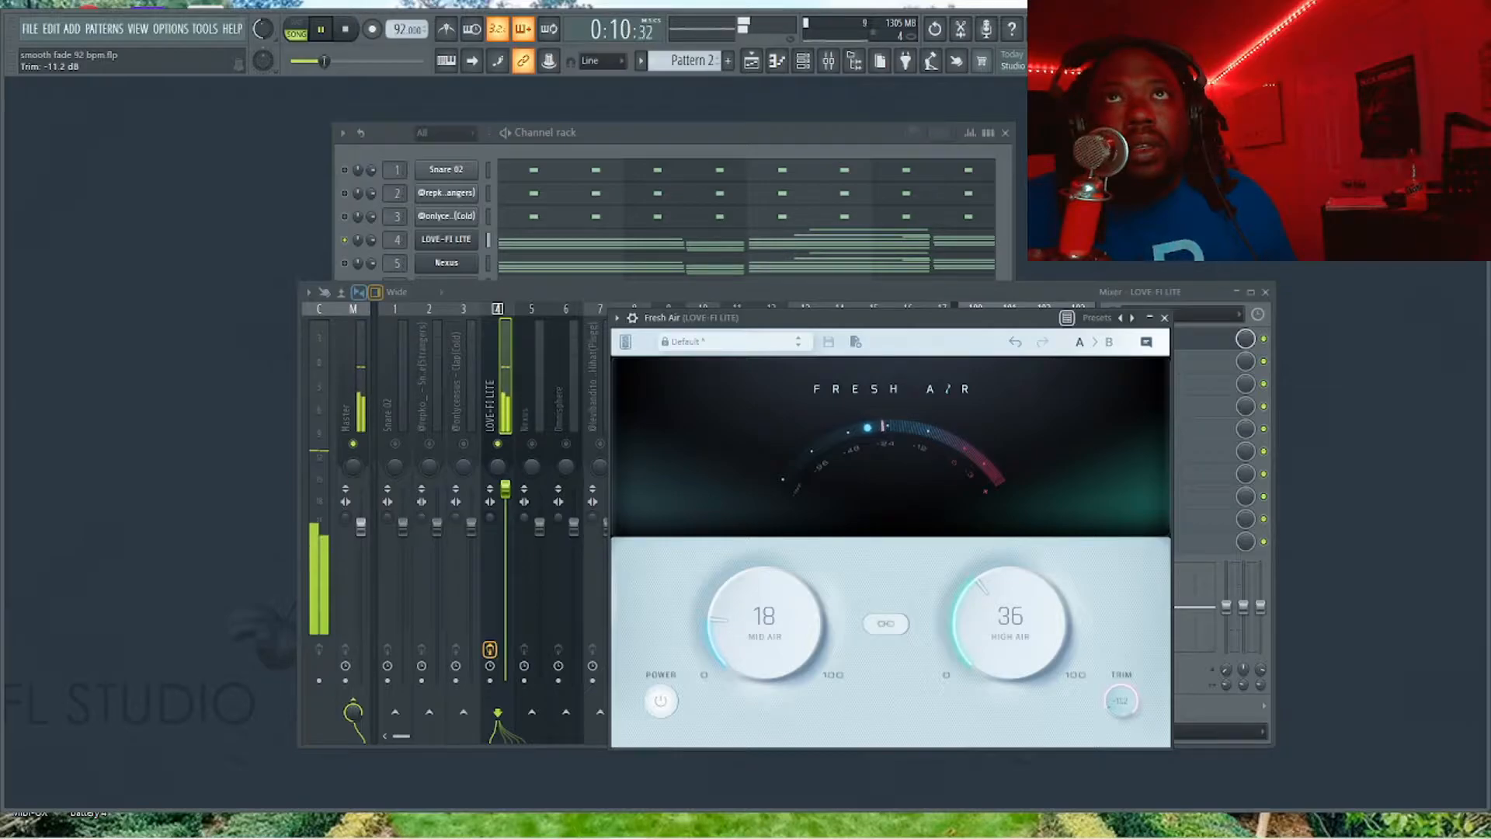
drag(1121, 702, 1120, 685)
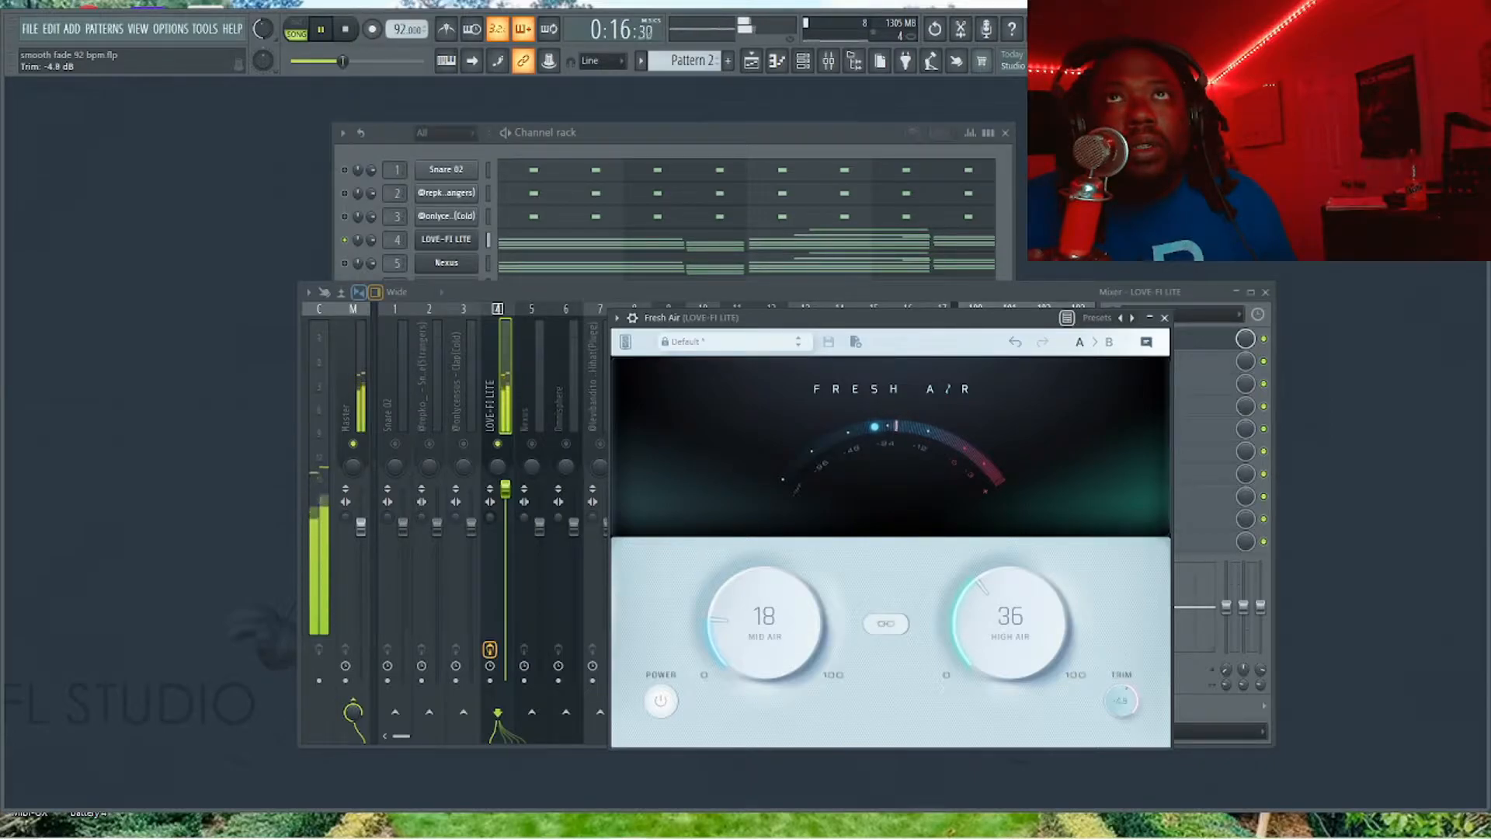
drag(1120, 700, 1121, 699)
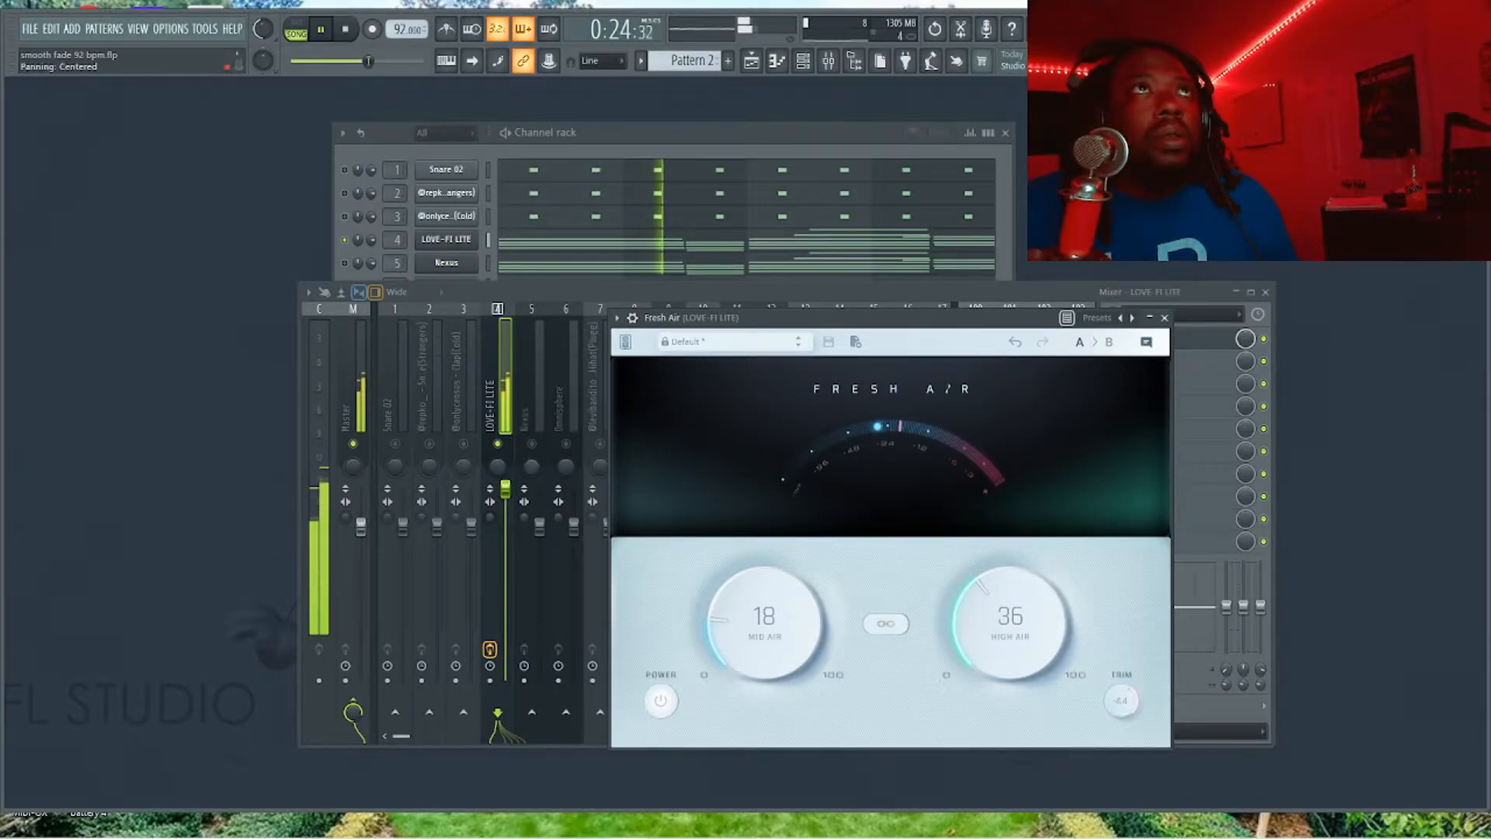
key(space)
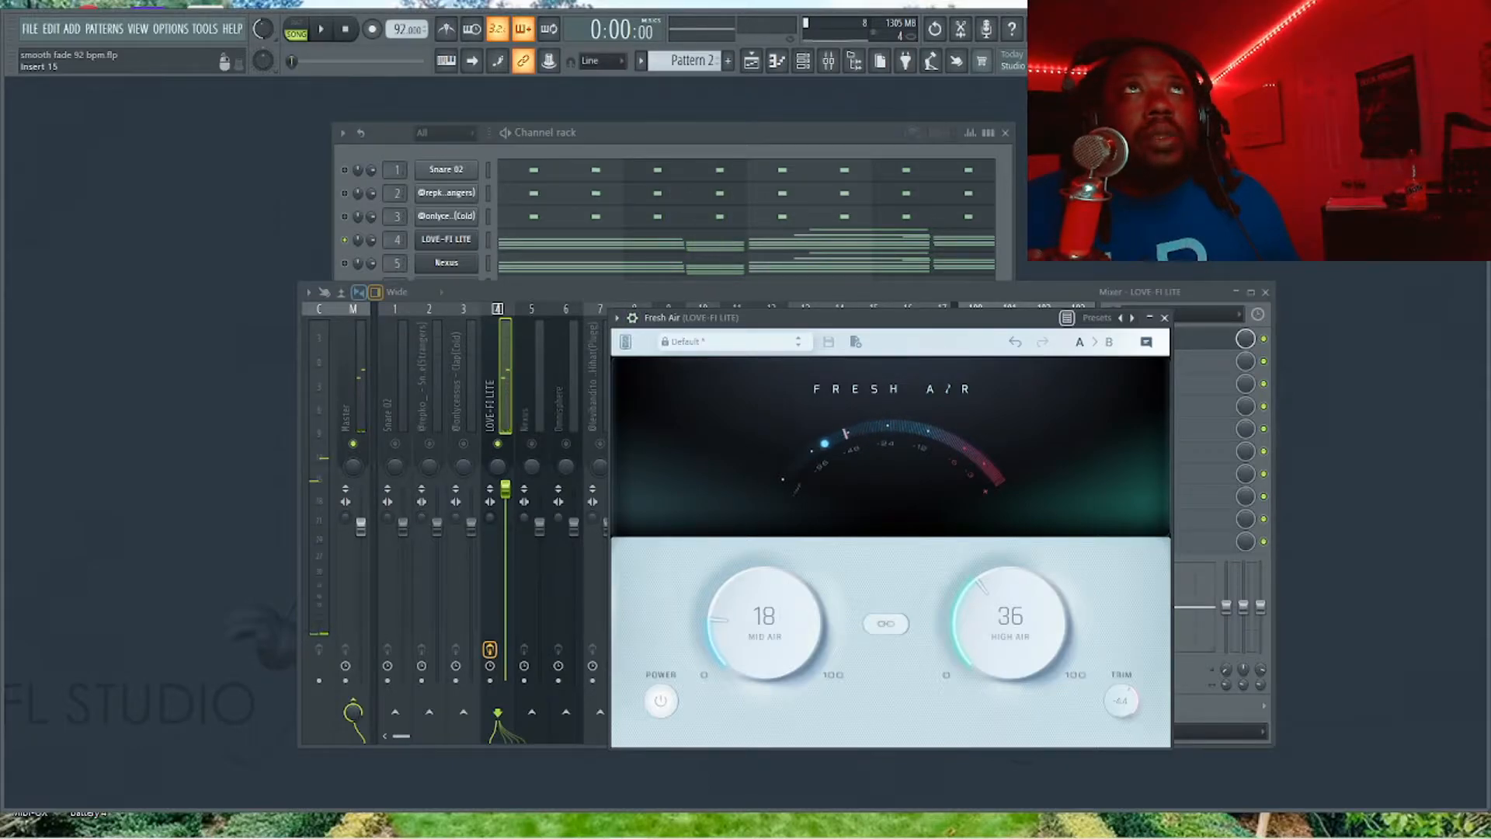
Unmute the Nexus mixer track and reset the LOVE-FI LITE track's volume to its default.
click(532, 444)
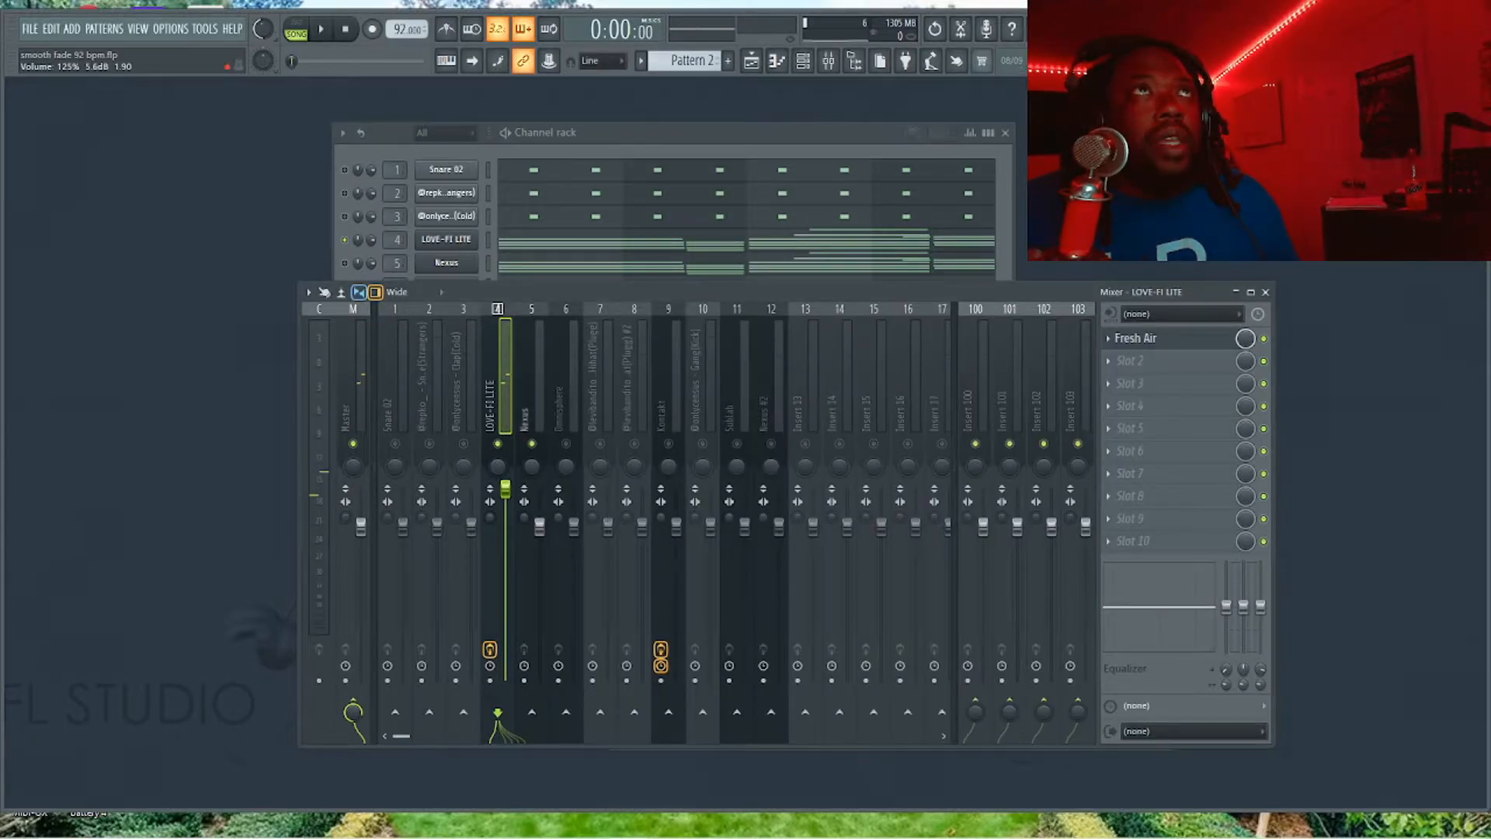
right_click(506, 489)
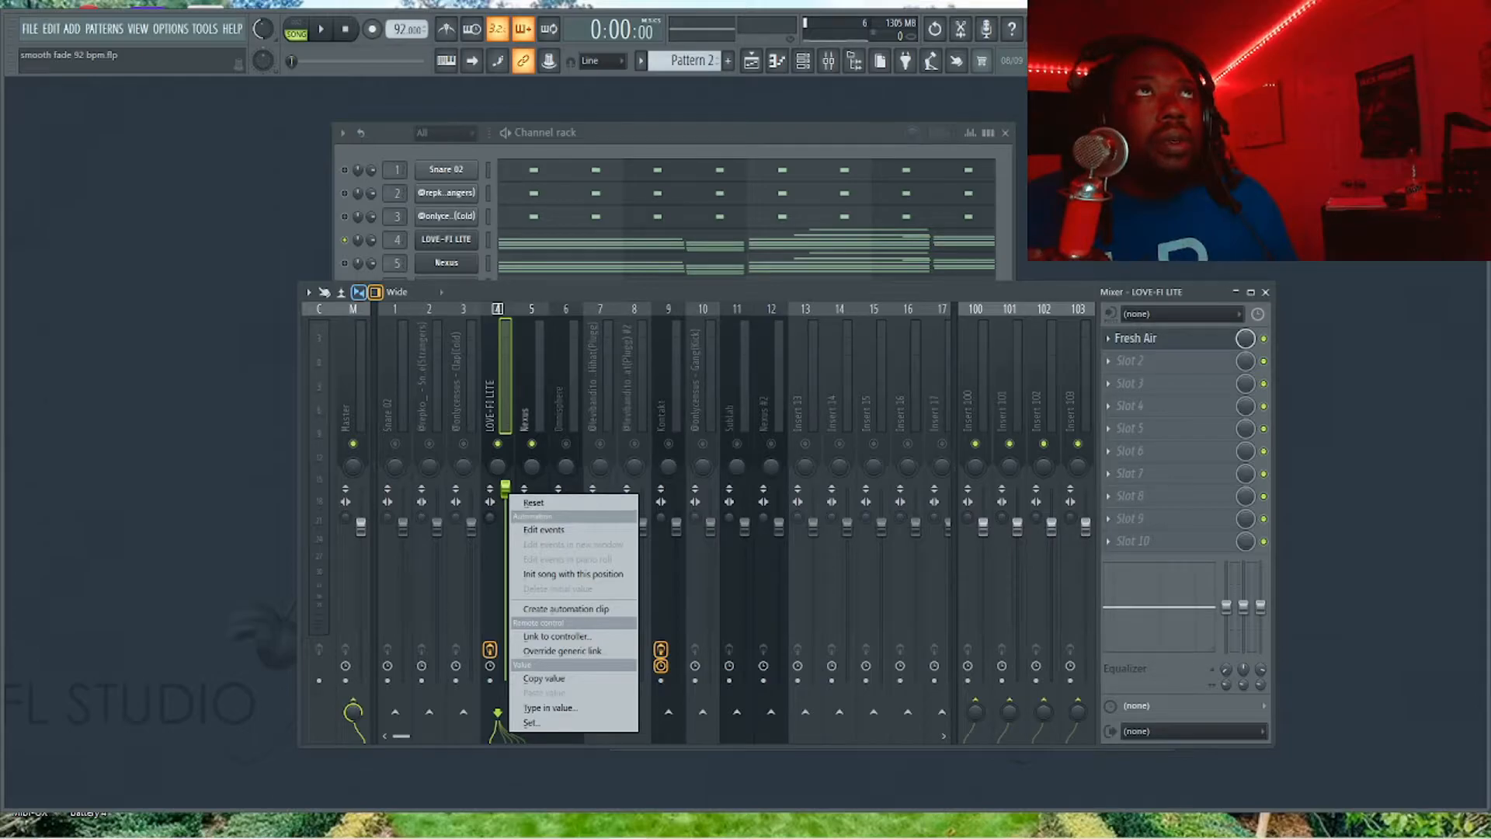
click(534, 503)
key(space)
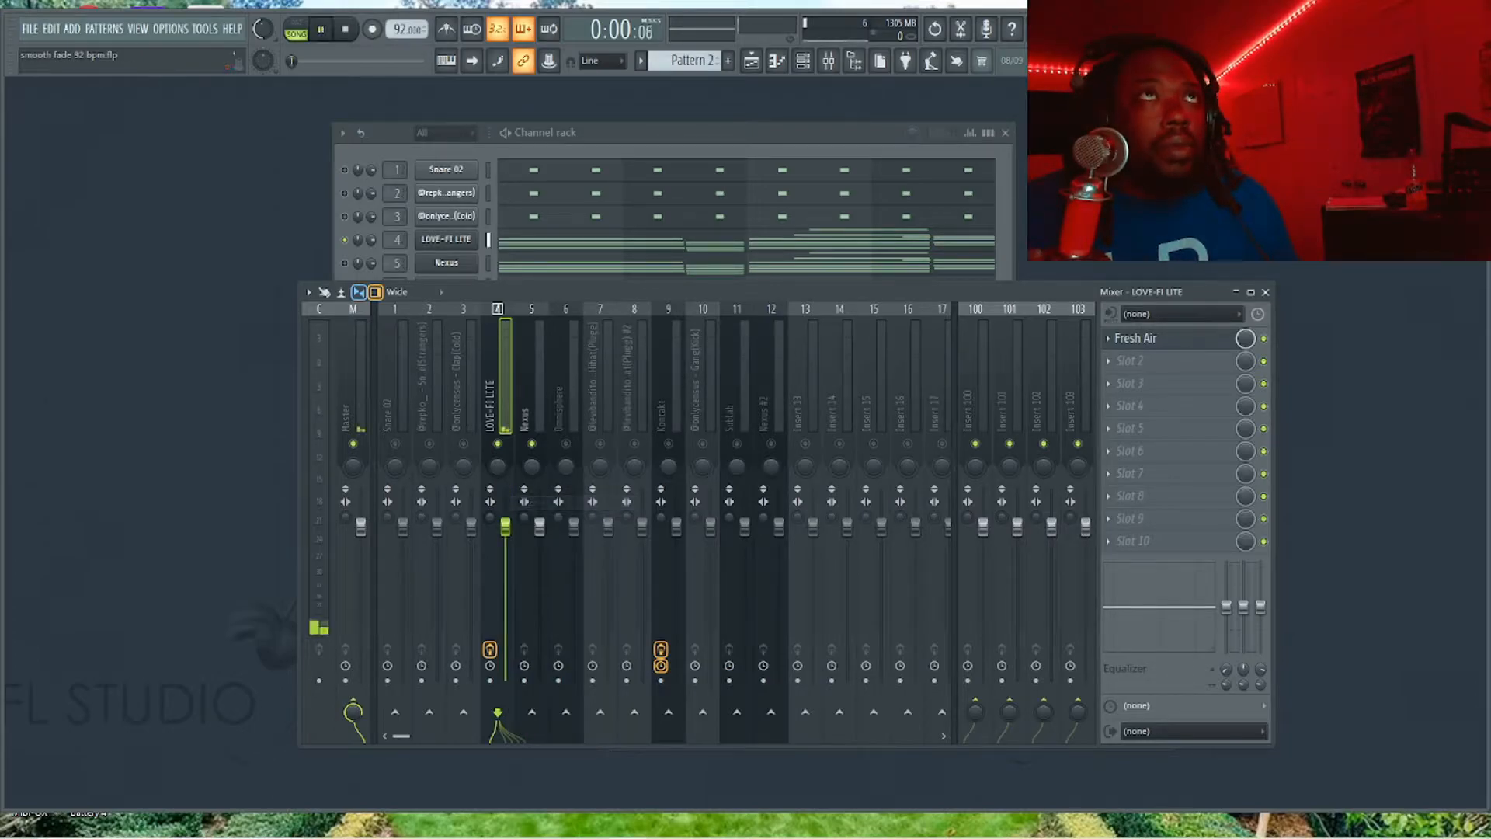
key(space)
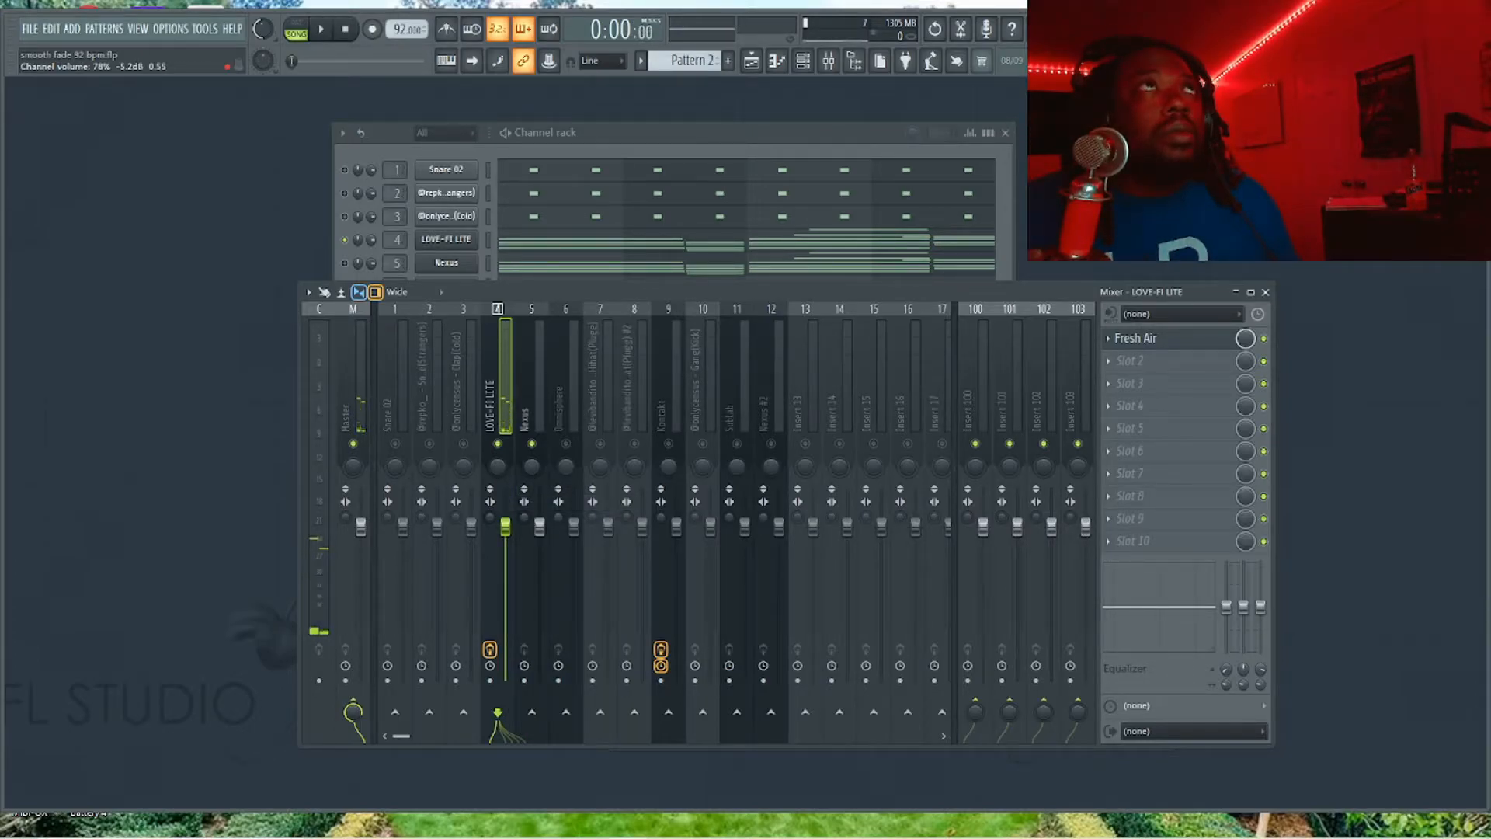
Unmute the Nexus channel in the channel rack and play both instruments in pattern mode.
click(345, 263)
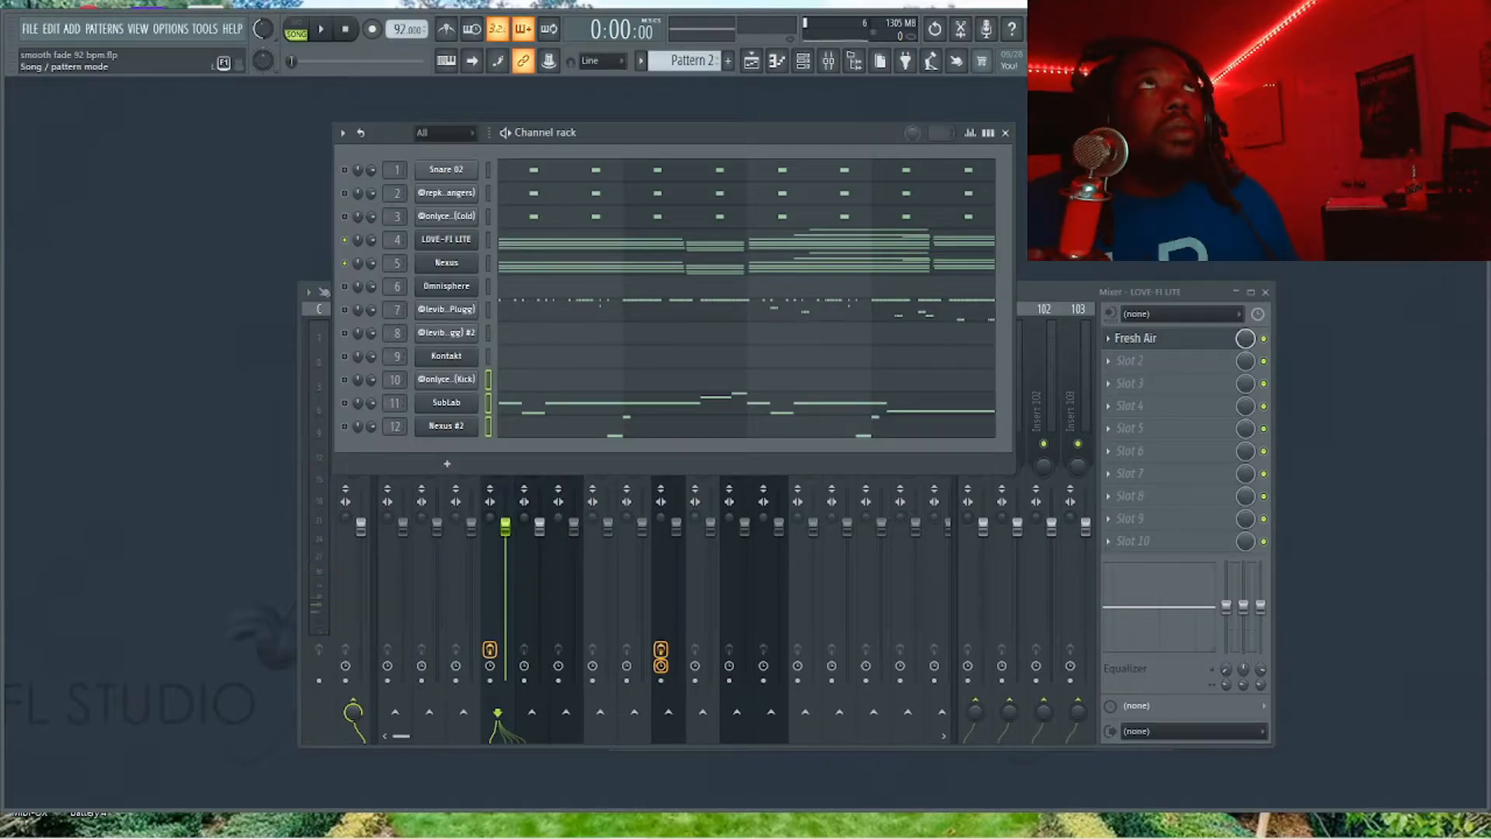
key(space)
click(1044, 293)
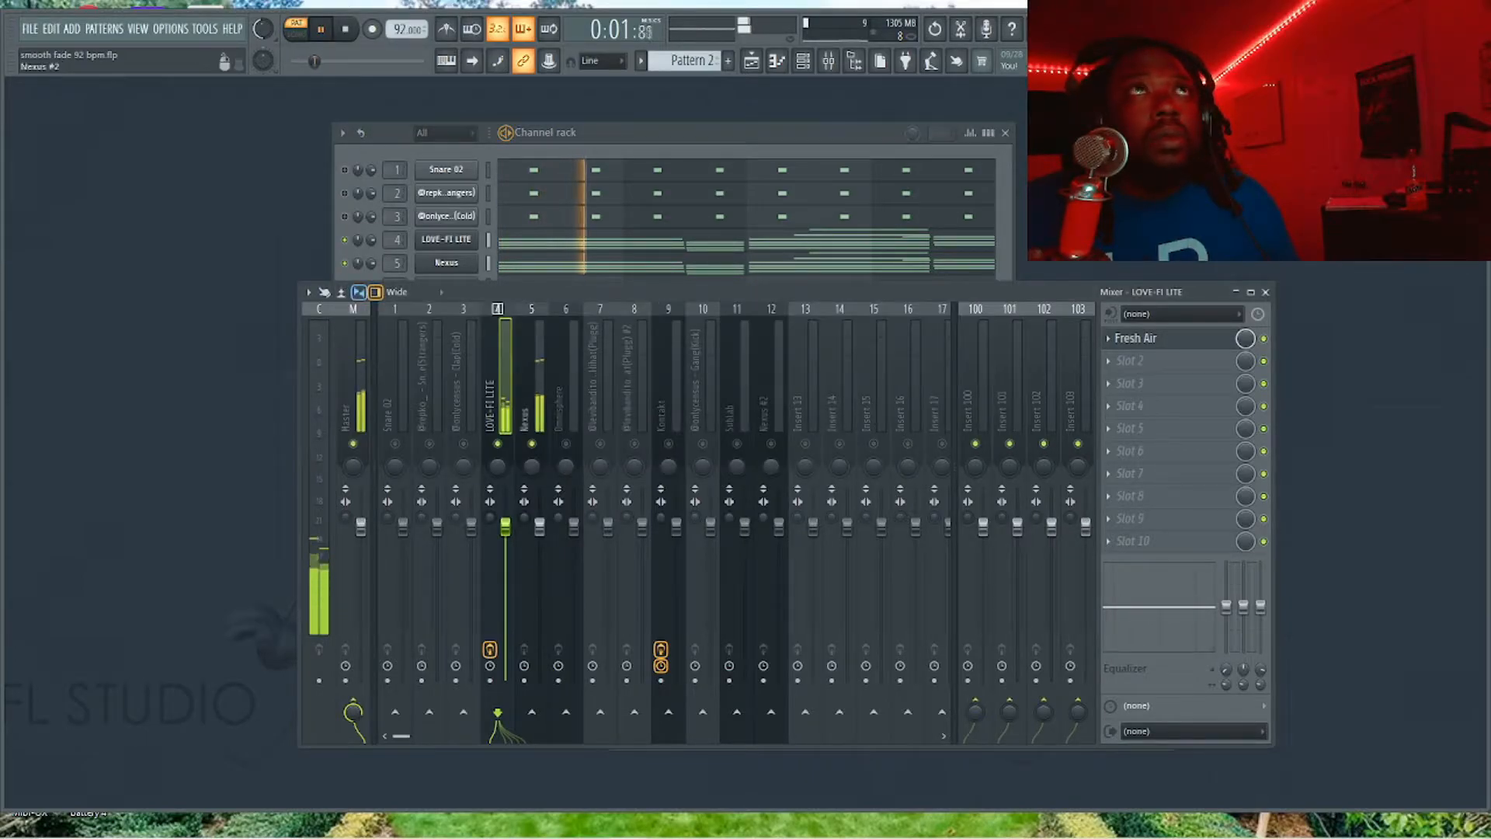
Lower the Nexus mixer track's volume, and pan LOVE-FI LITE slightly left and Nexus slightly right.
drag(539, 528, 539, 574)
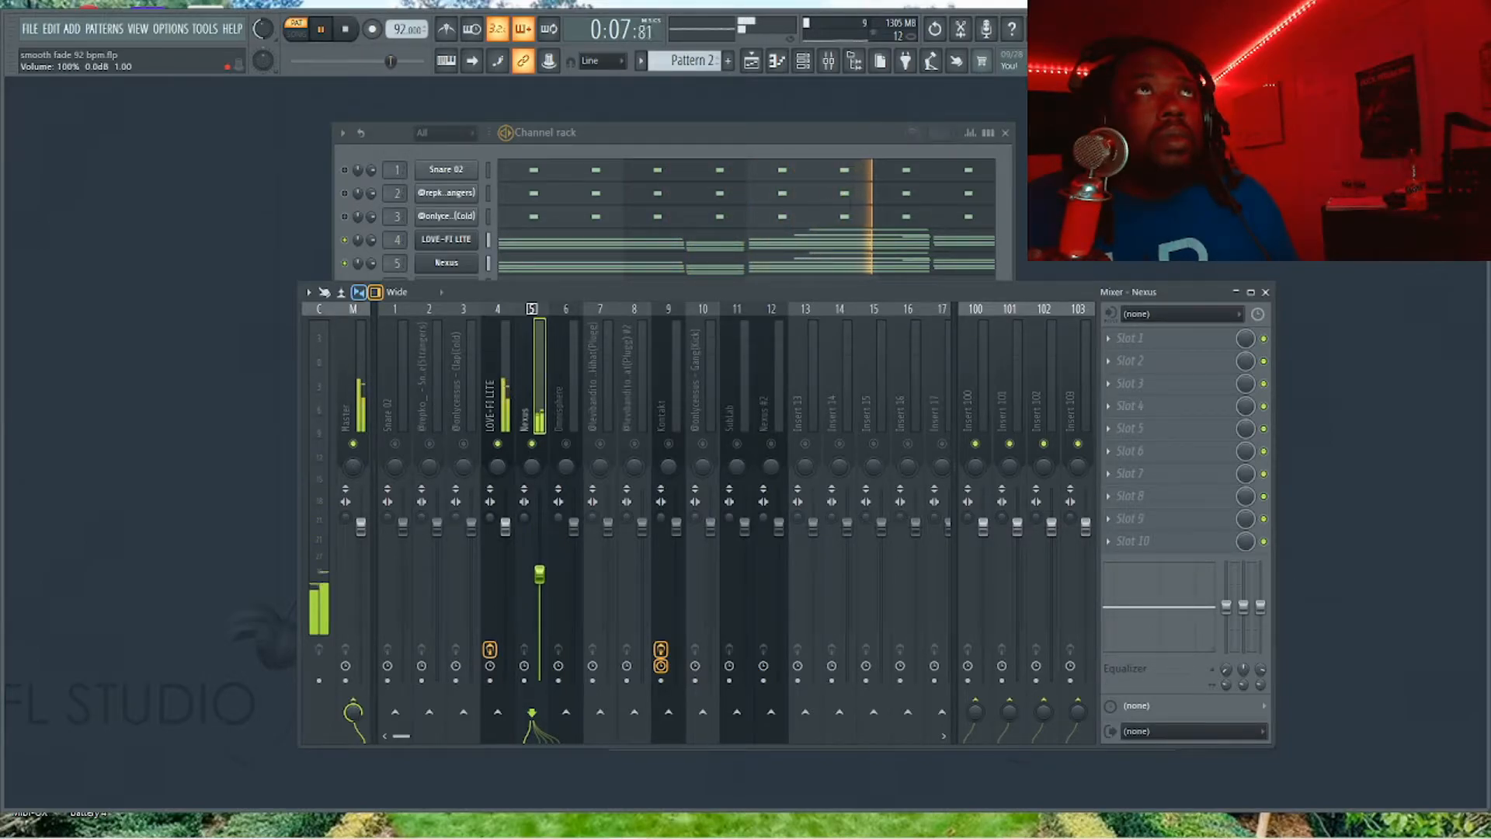
drag(505, 528, 505, 529)
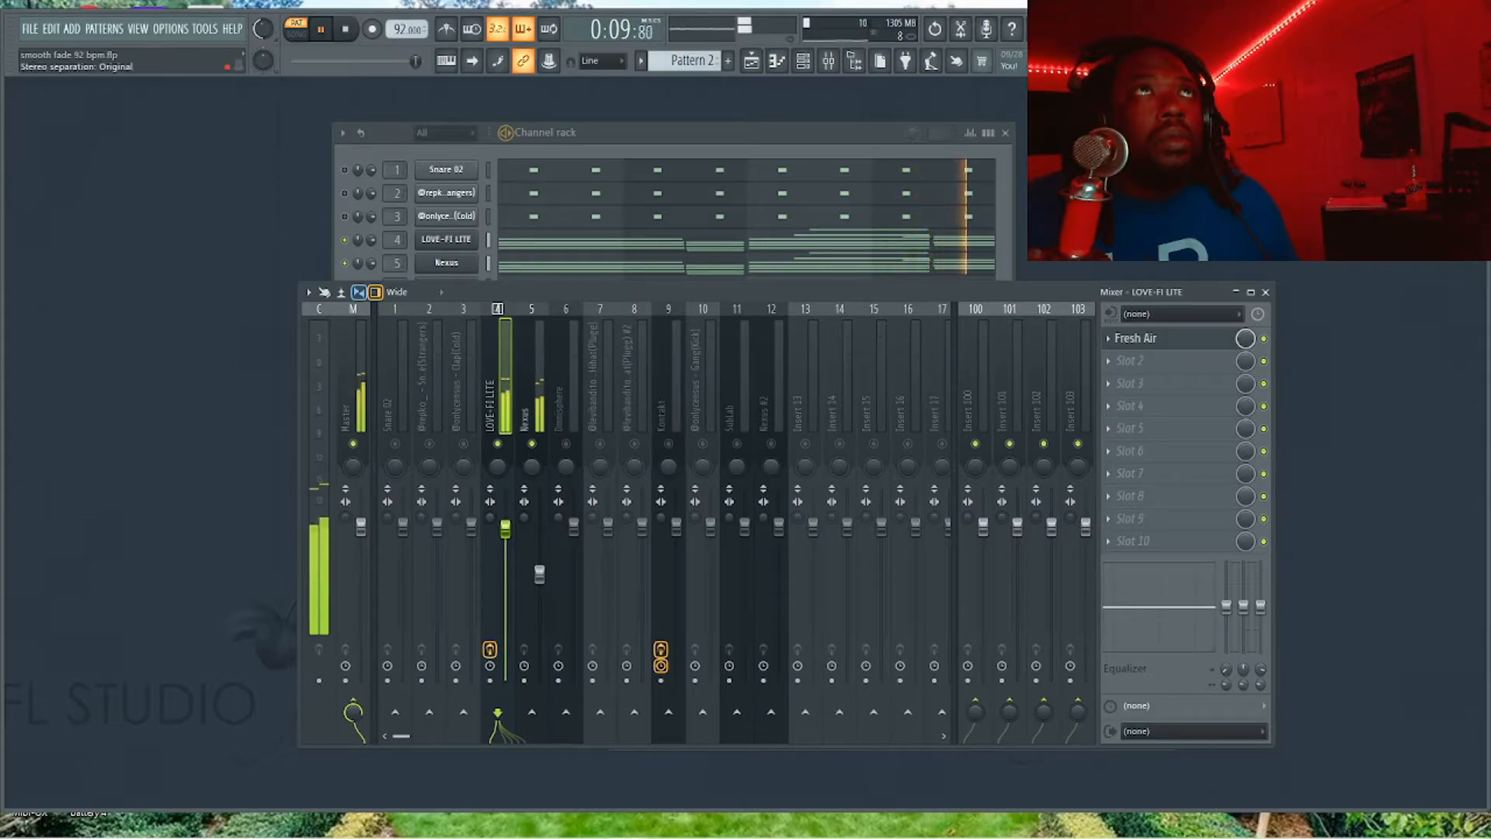
mouse_move(531, 466)
mouse_down()
mouse_move(531, 444)
mouse_move(497, 455)
mouse_move(531, 478)
mouse_up()
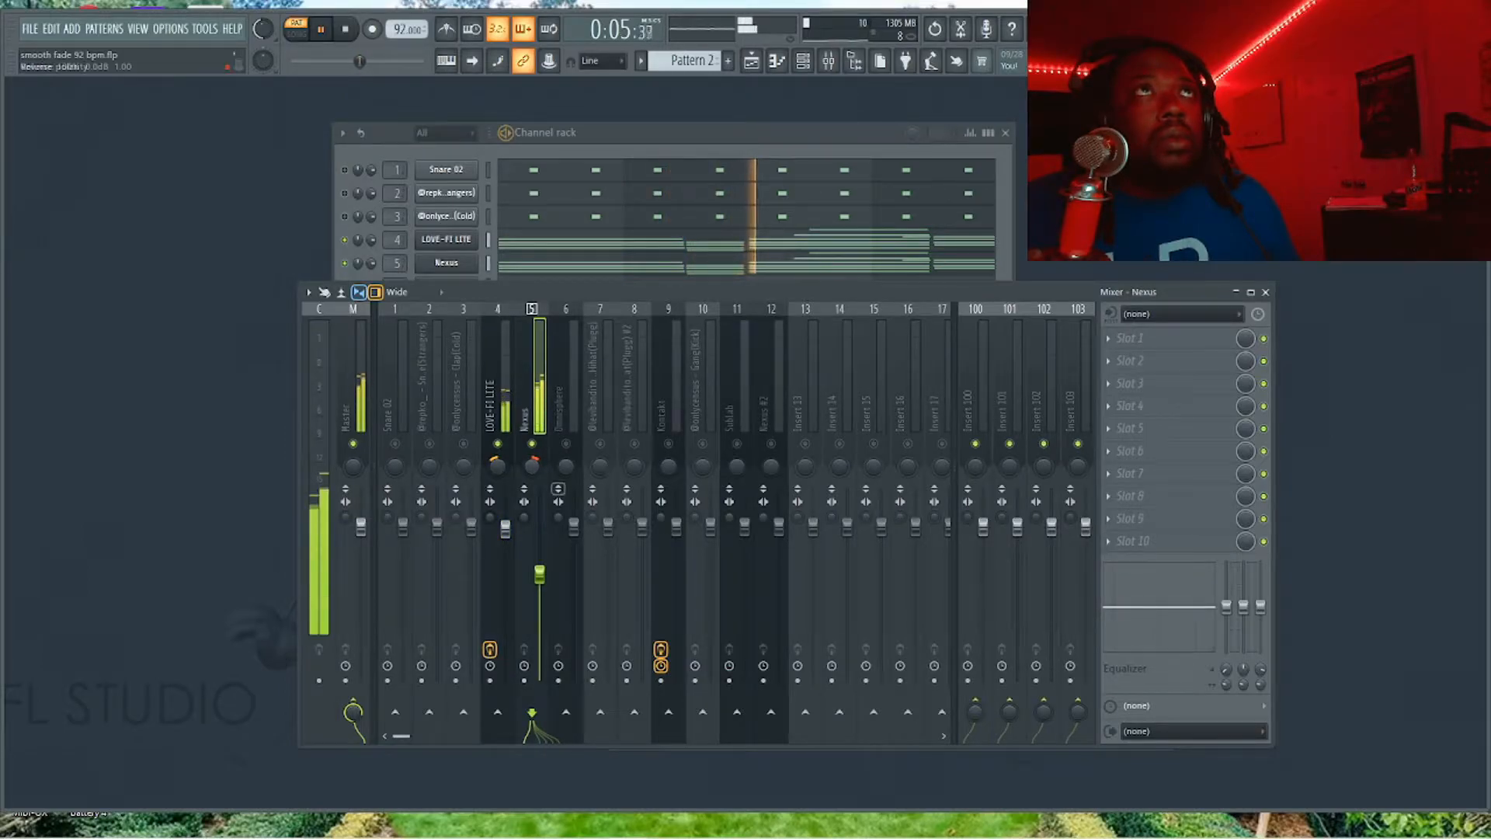
key(space)
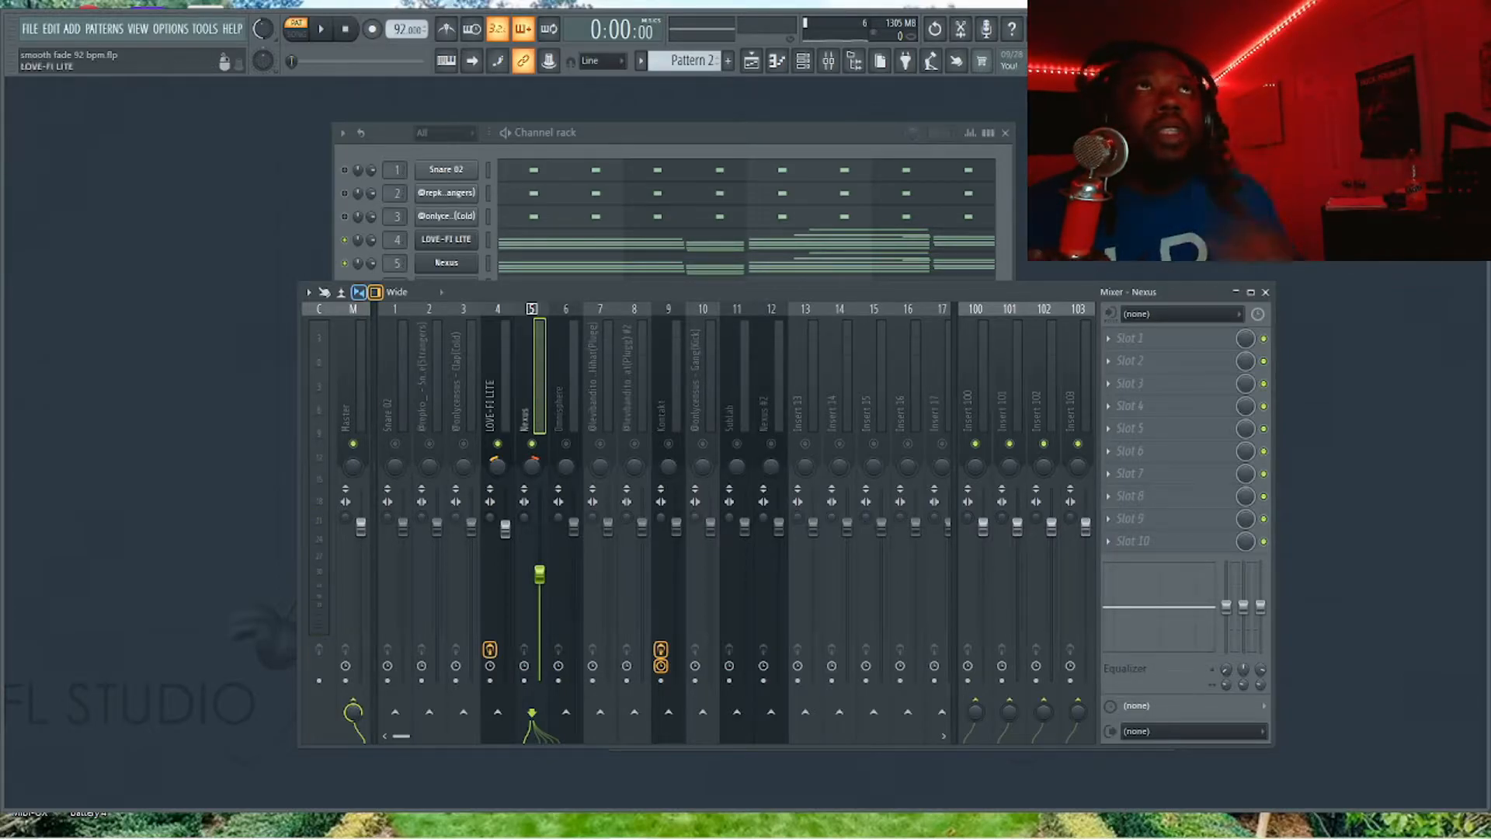
Select the LOVE-FI LITE mixer track and reopen its Fresh Air effect.
click(464, 389)
click(498, 388)
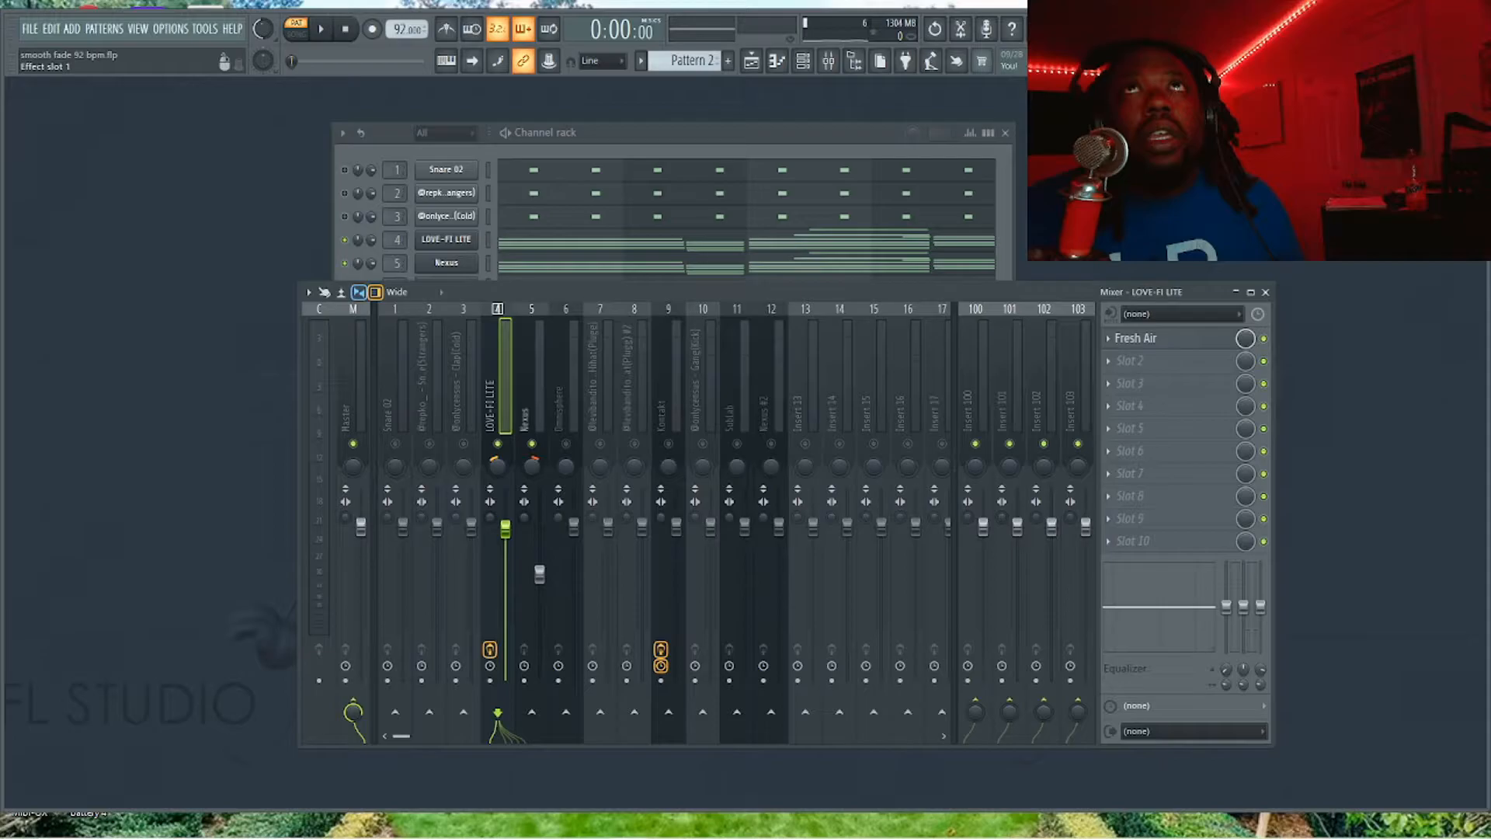
click(1136, 338)
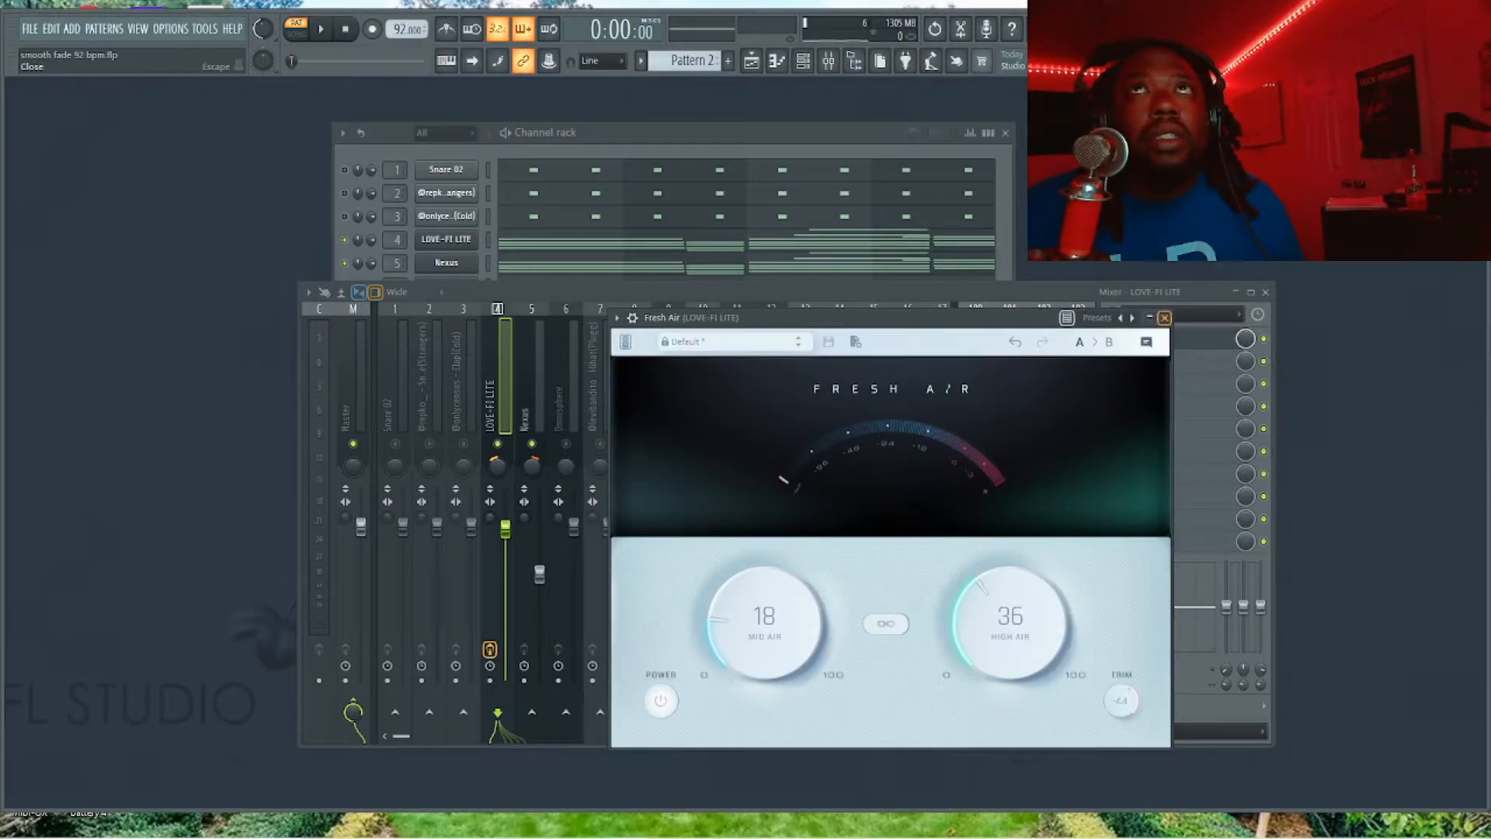
Close Fresh Air, then load the Spaz effect into the first slot of the SubLab mixer track and move its window clear of the mixer slots.
click(1164, 317)
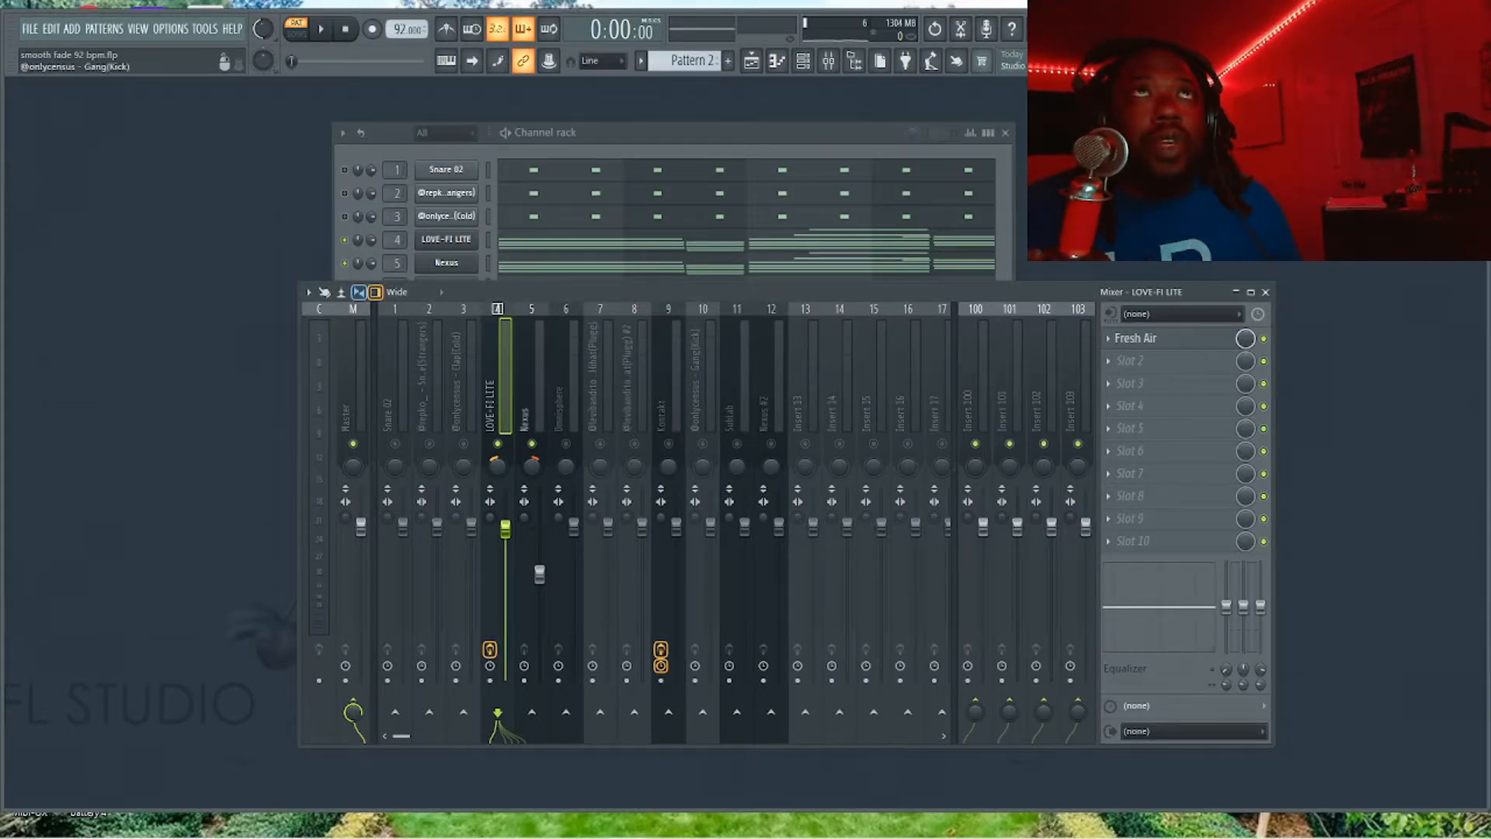
click(737, 404)
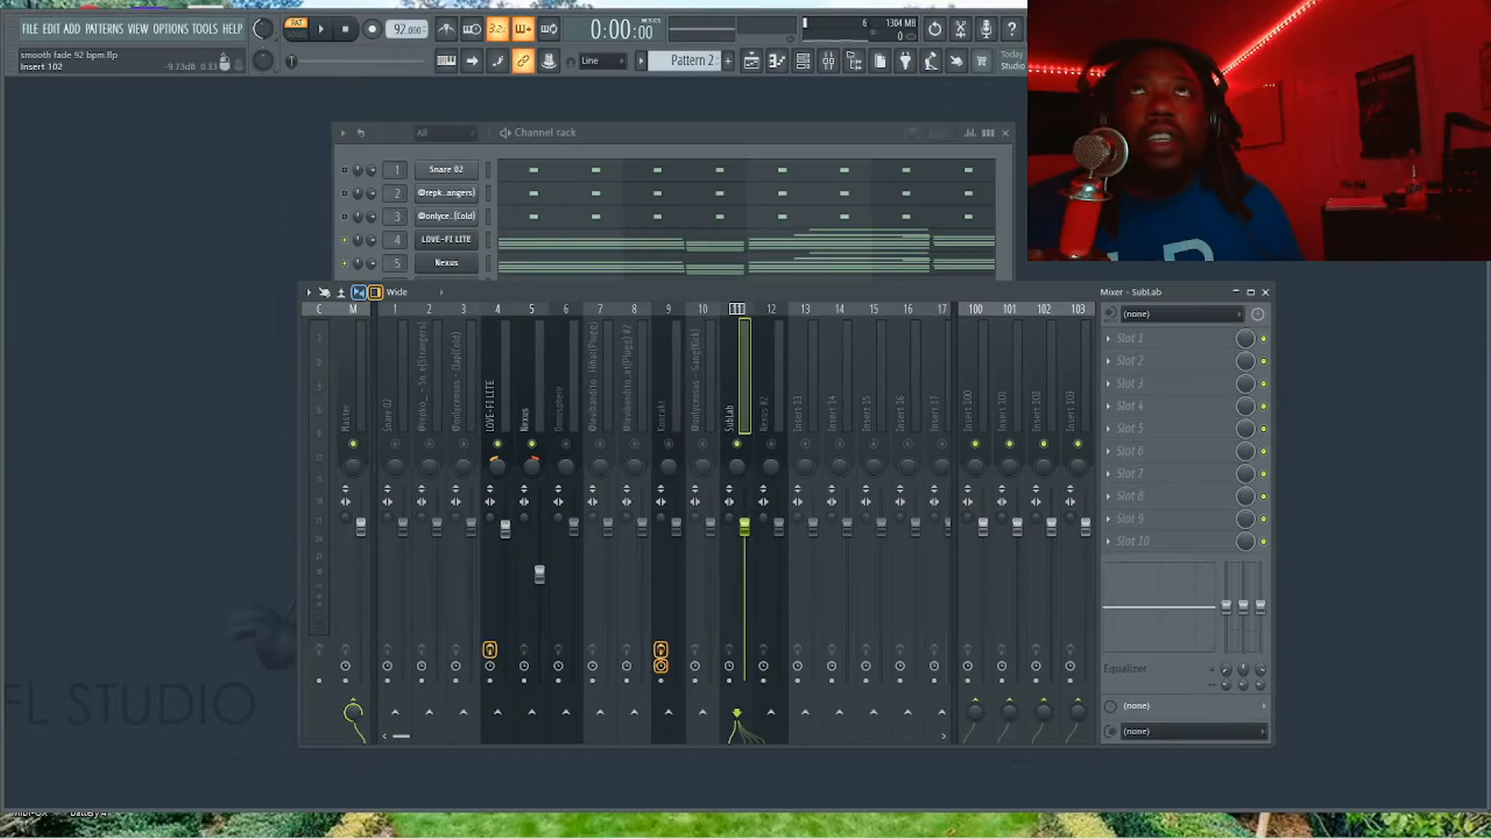
click(1130, 338)
mouse_move(1129, 359)
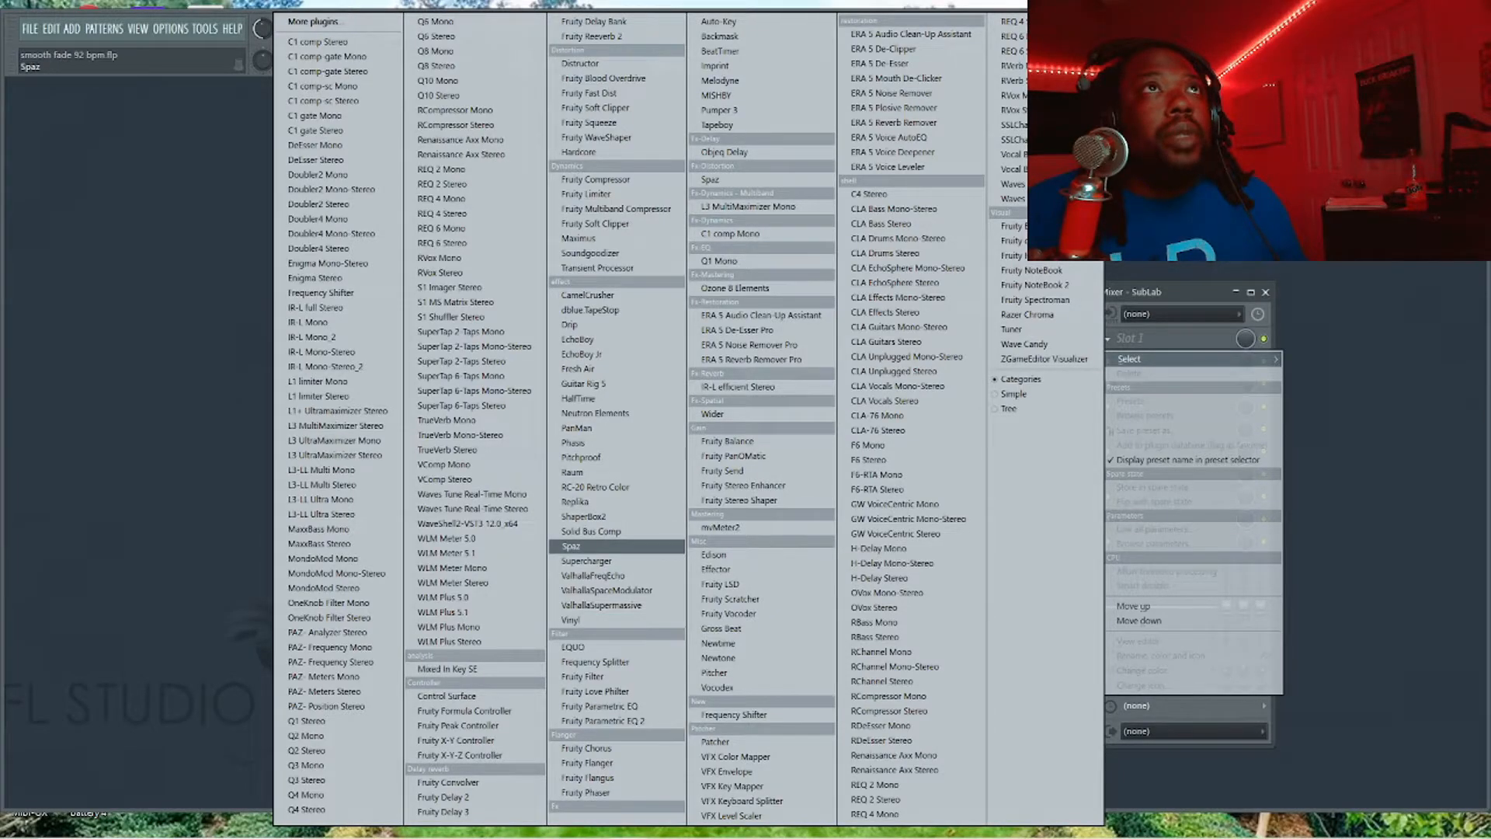
click(571, 546)
drag(311, 159, 703, 181)
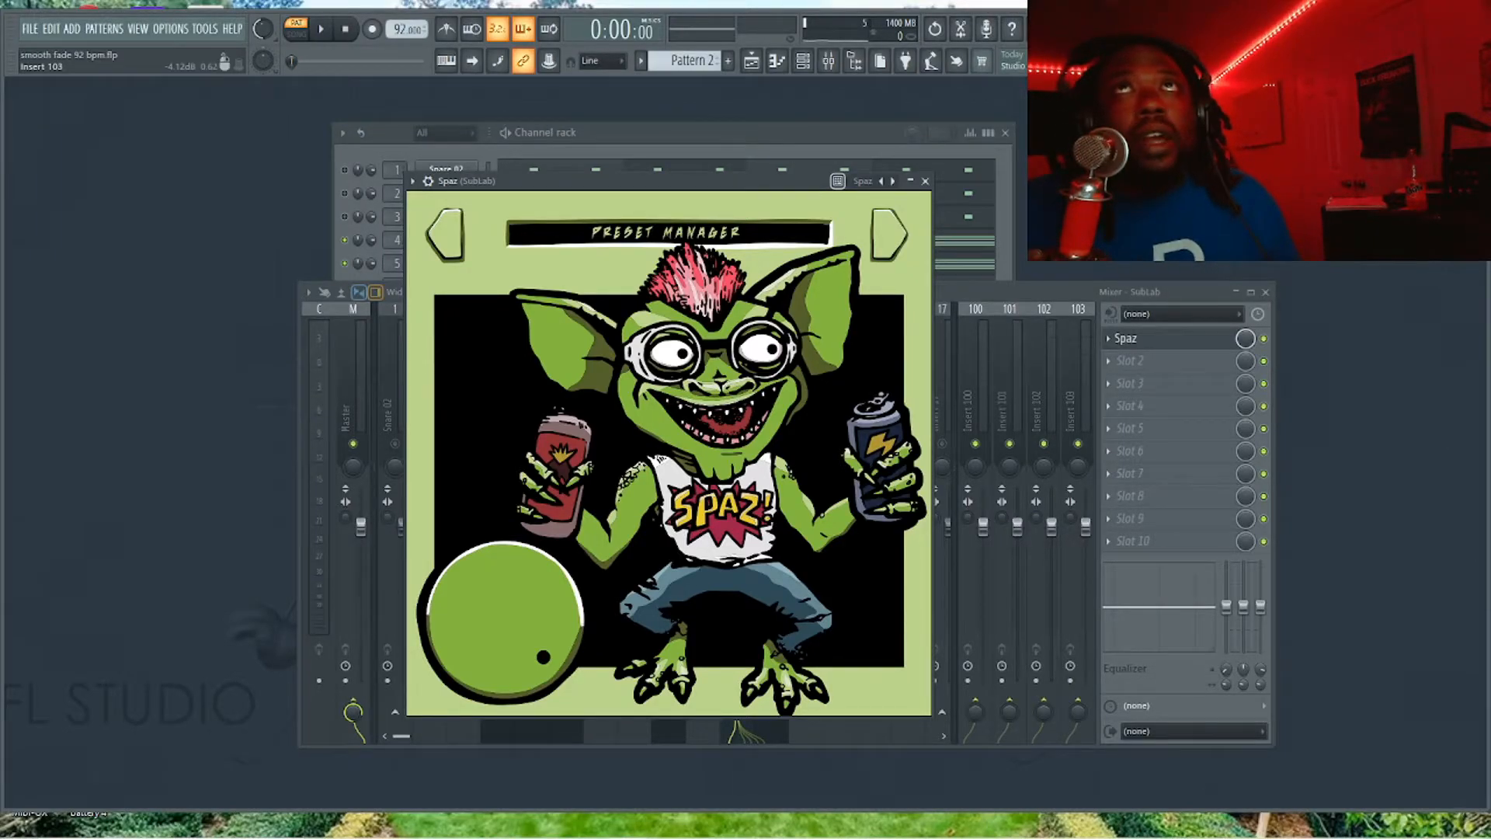
Load the Drip effect into the SubLab track's second slot and arrange the Spaz and Drip windows side by side.
click(1130, 360)
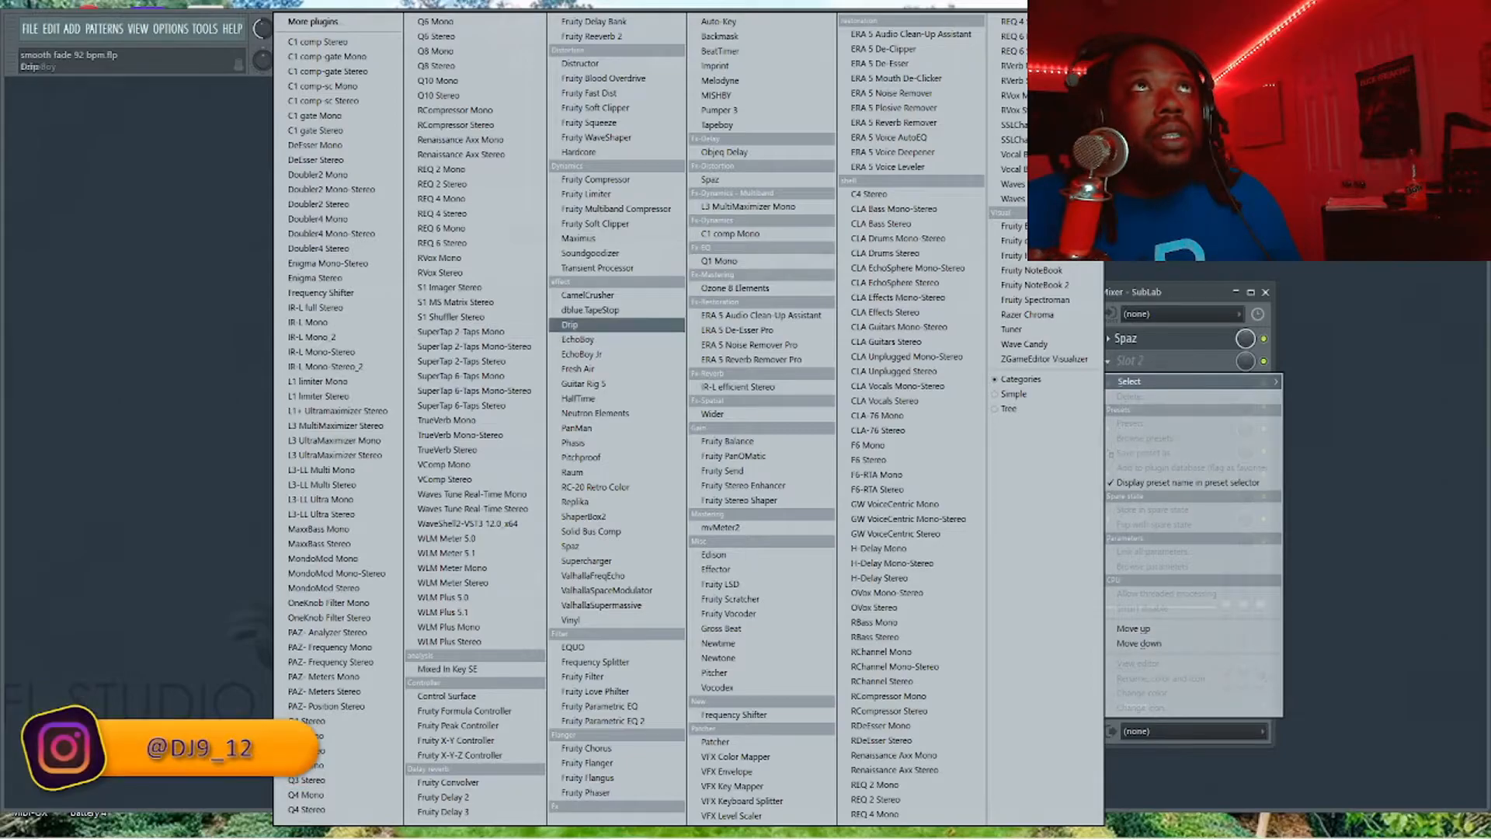
click(578, 324)
drag(295, 179, 1182, 174)
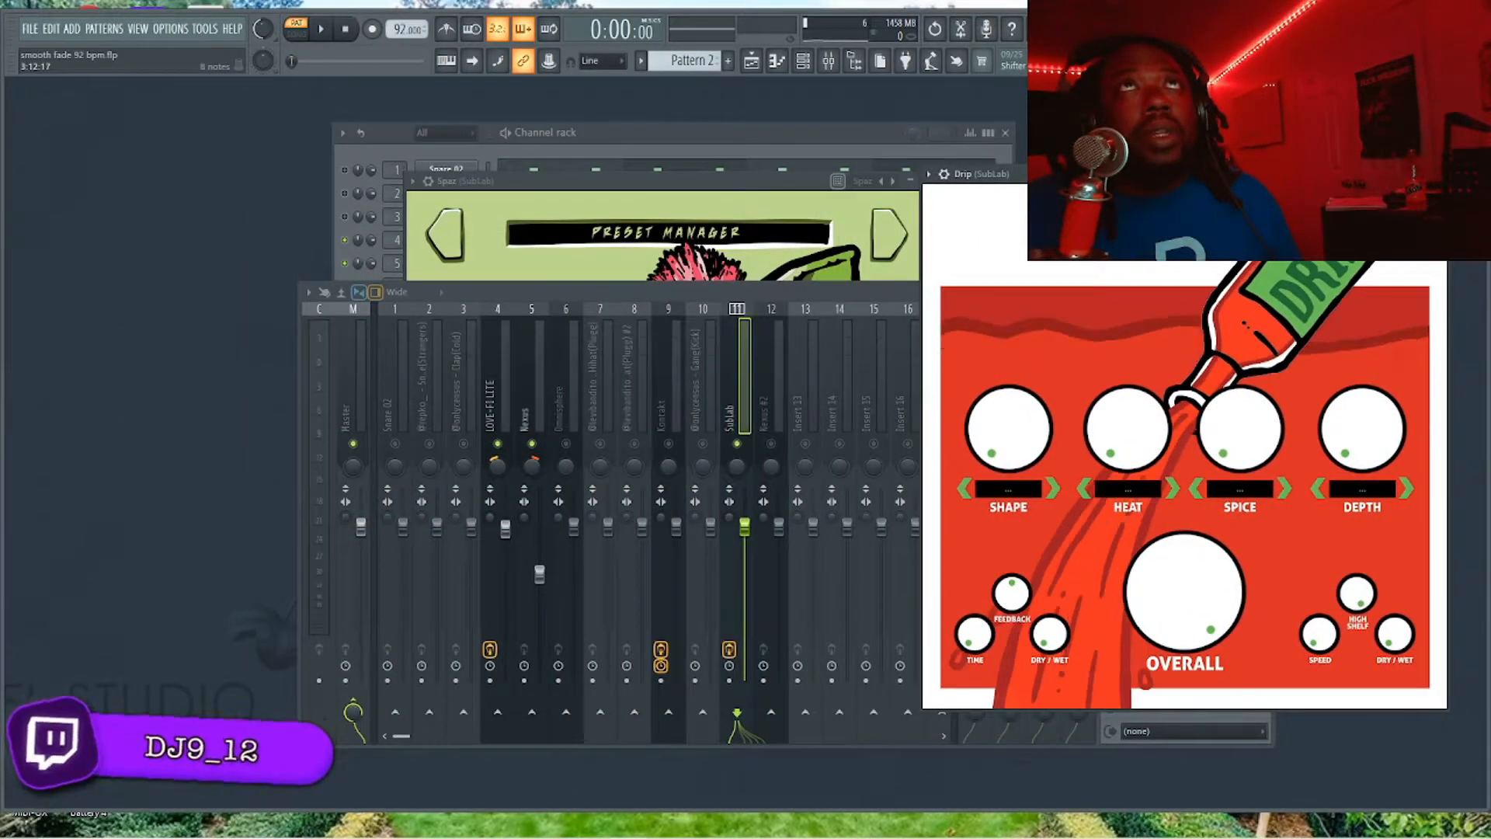
click(621, 181)
mouse_move(621, 181)
mouse_down()
mouse_move(560, 208)
mouse_move(596, 181)
mouse_up()
drag(1127, 174, 1117, 181)
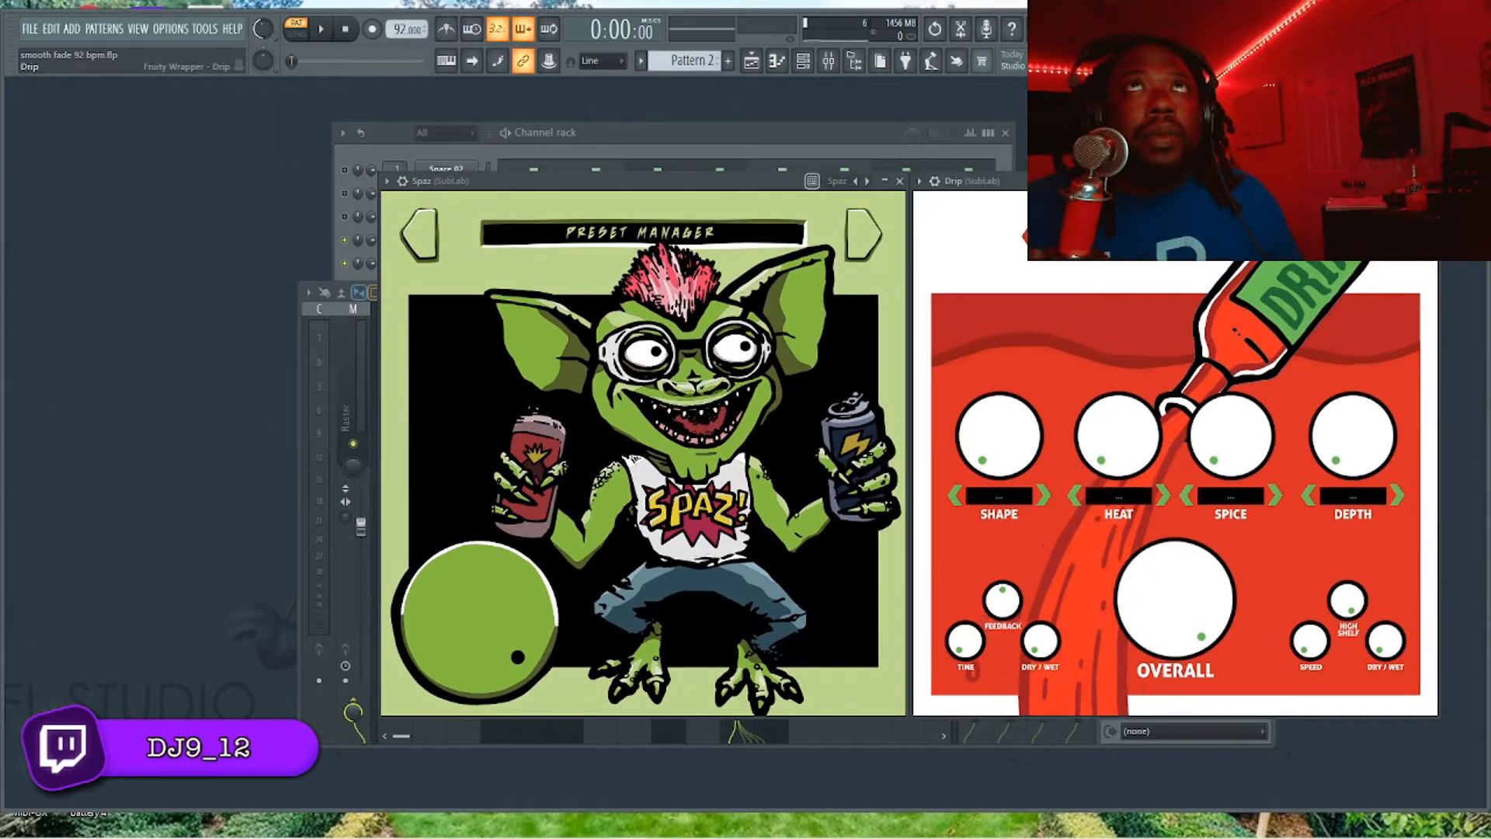
drag(621, 181, 611, 182)
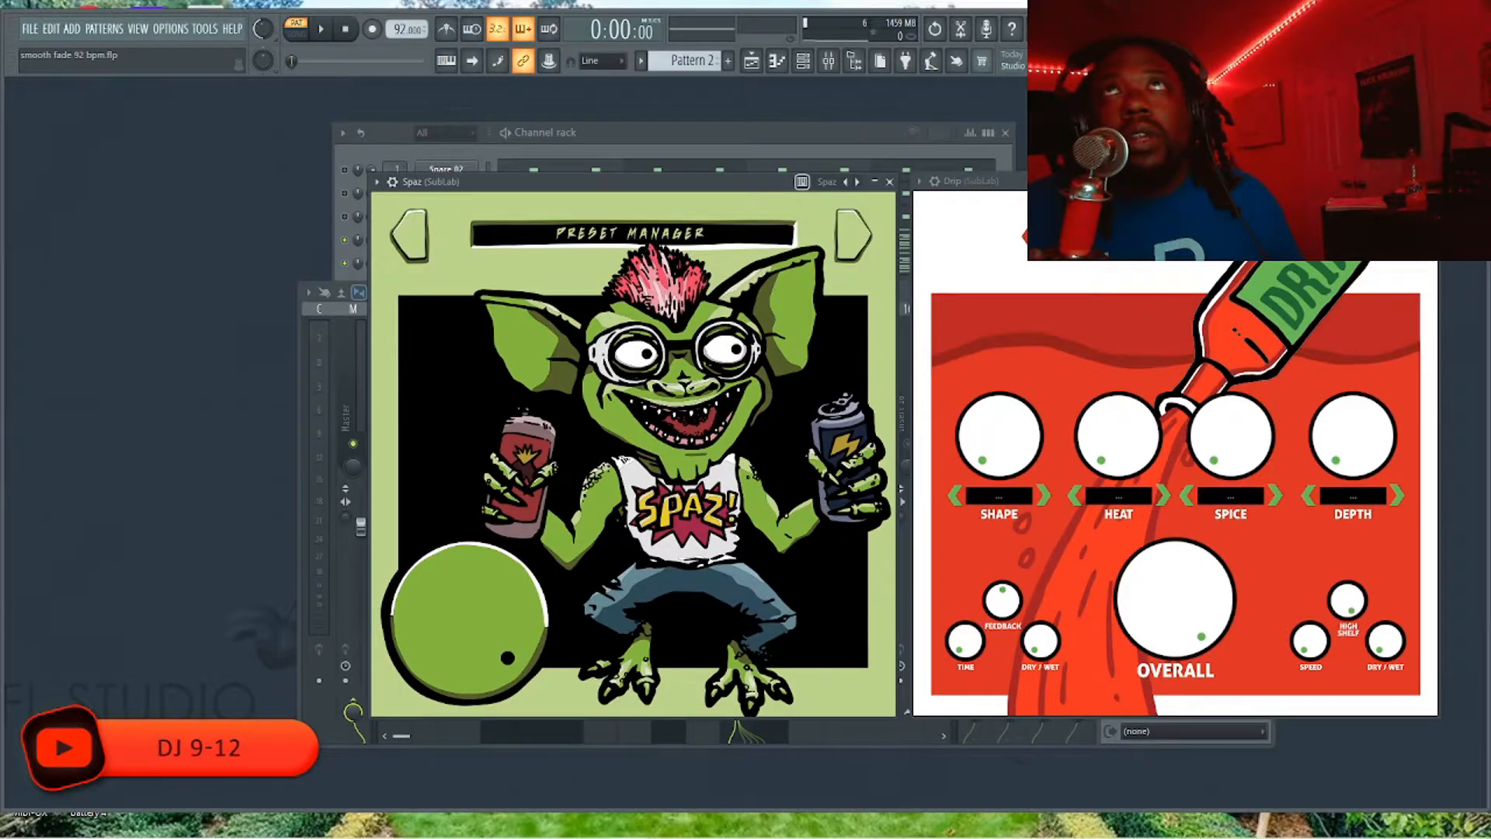
Close Drip with its slot disabled and move the Spaz window away from the mixer's effect slots.
click(1432, 182)
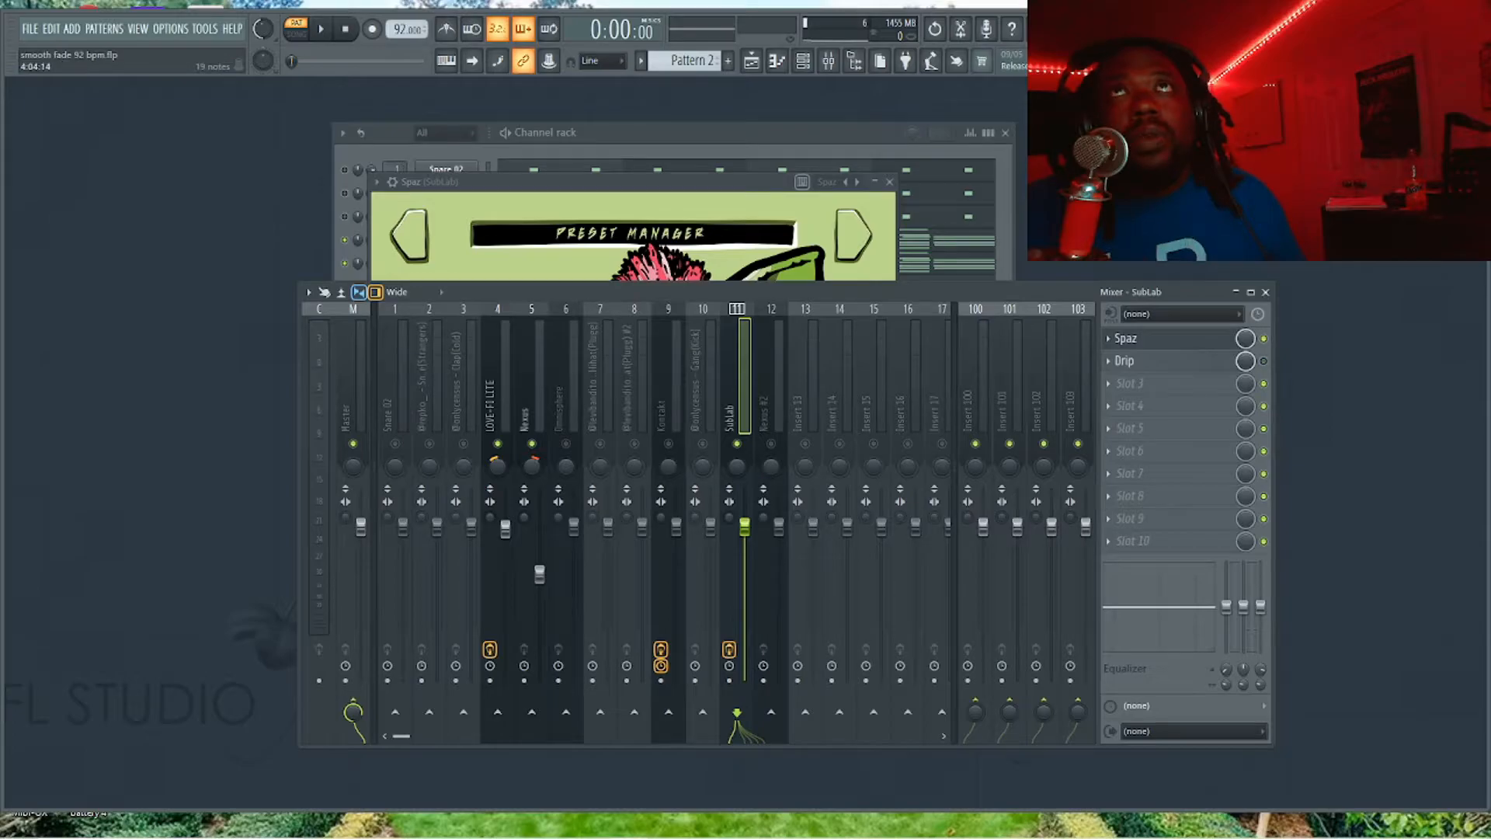
click(761, 184)
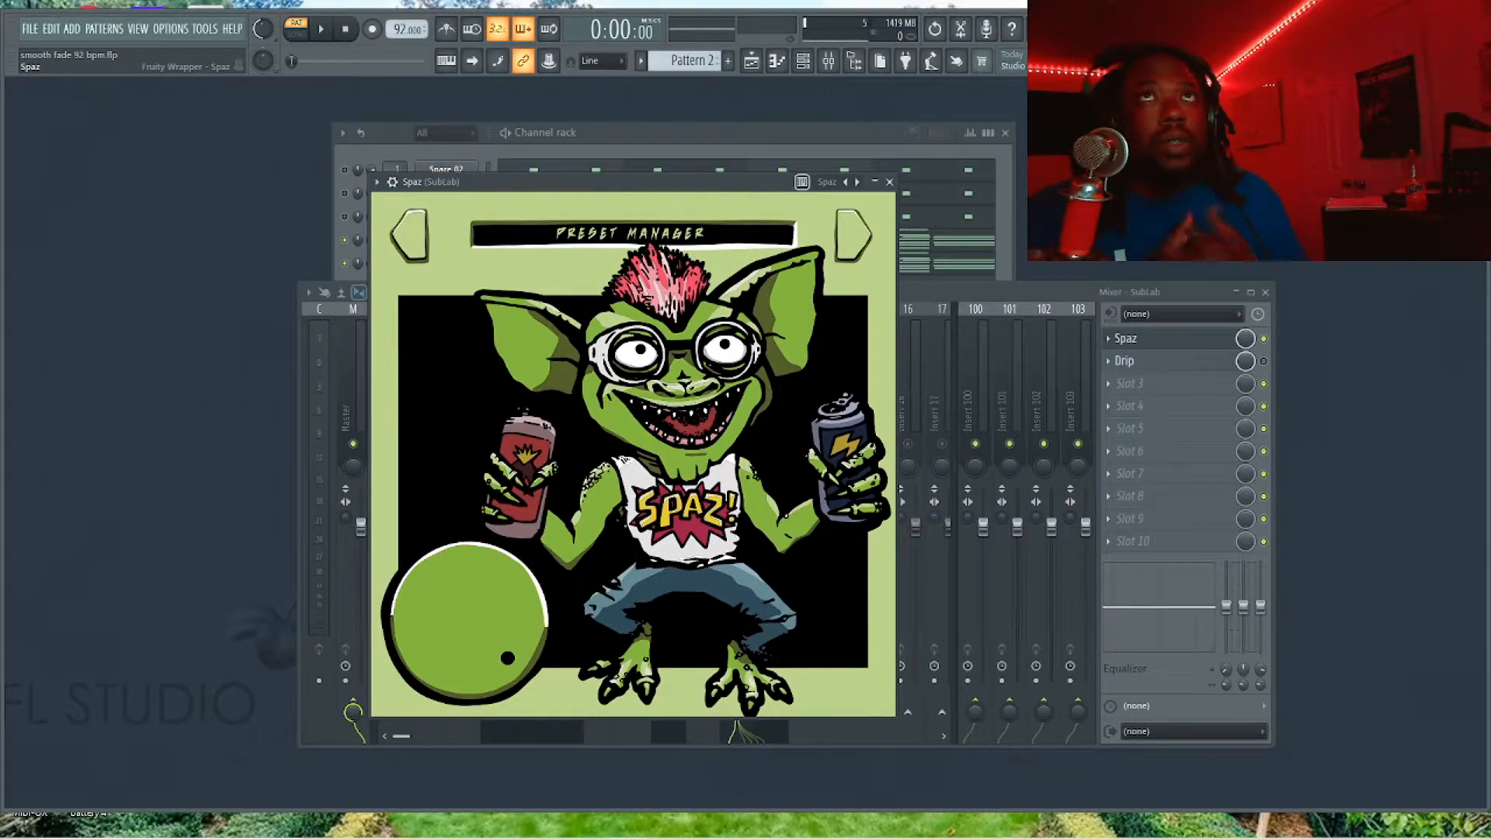
drag(621, 182, 437, 214)
Play the pattern to compare the SubLab sound with Spaz active and bypassed, then re-enable Spaz.
click(575, 133)
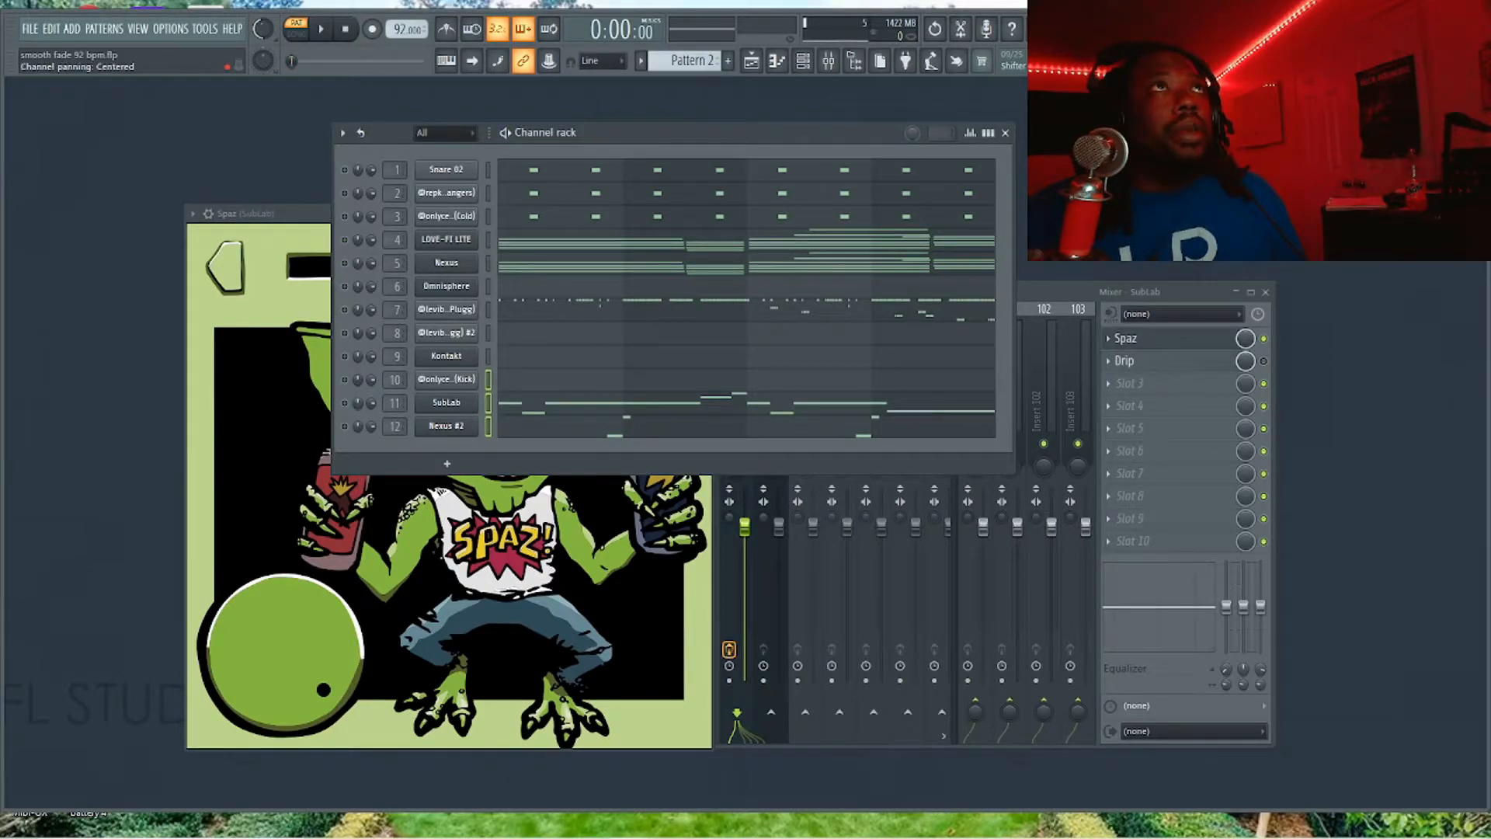
click(1071, 292)
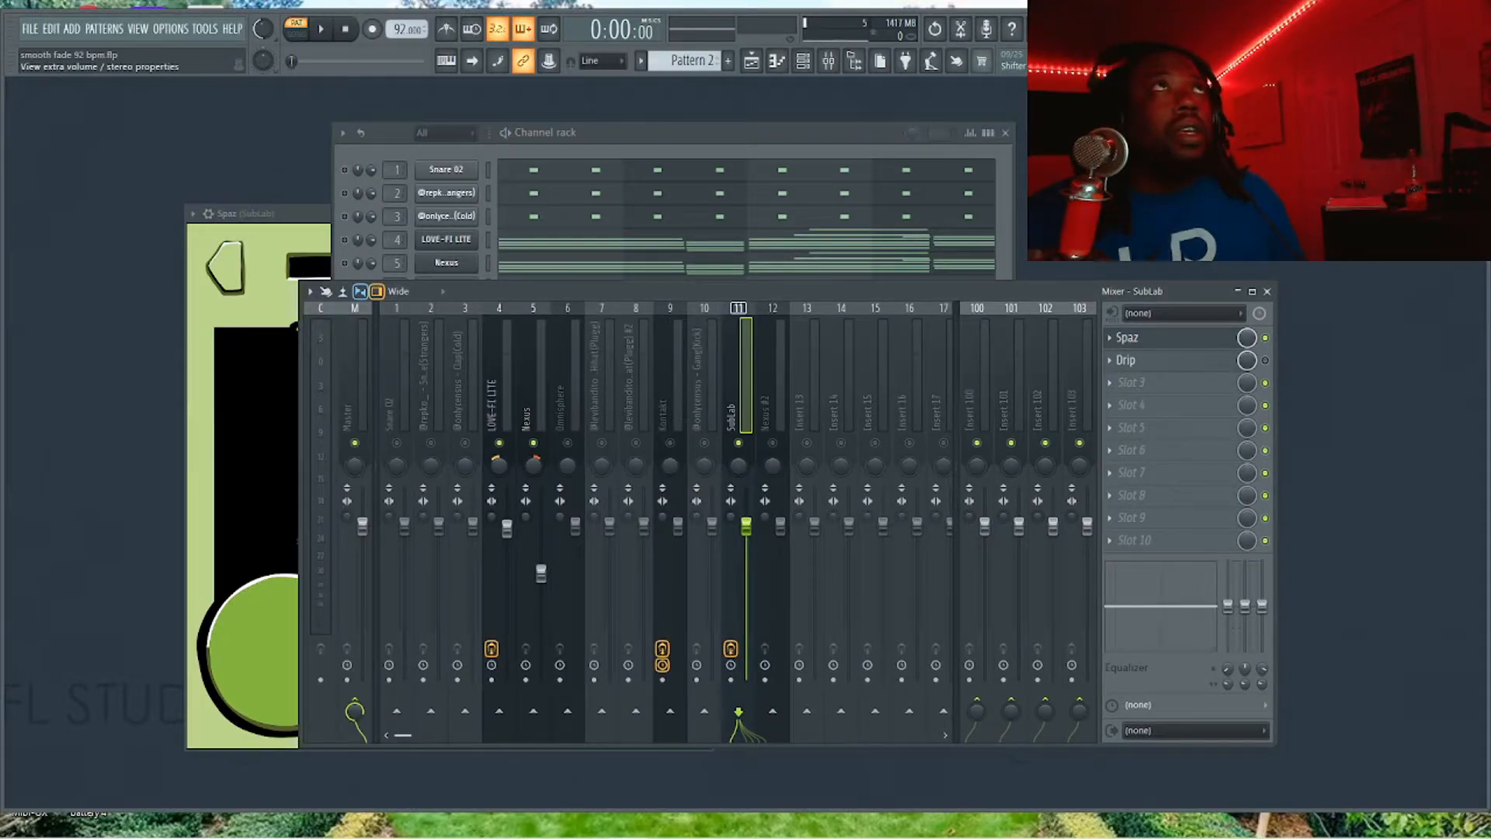
click(1127, 337)
key(space)
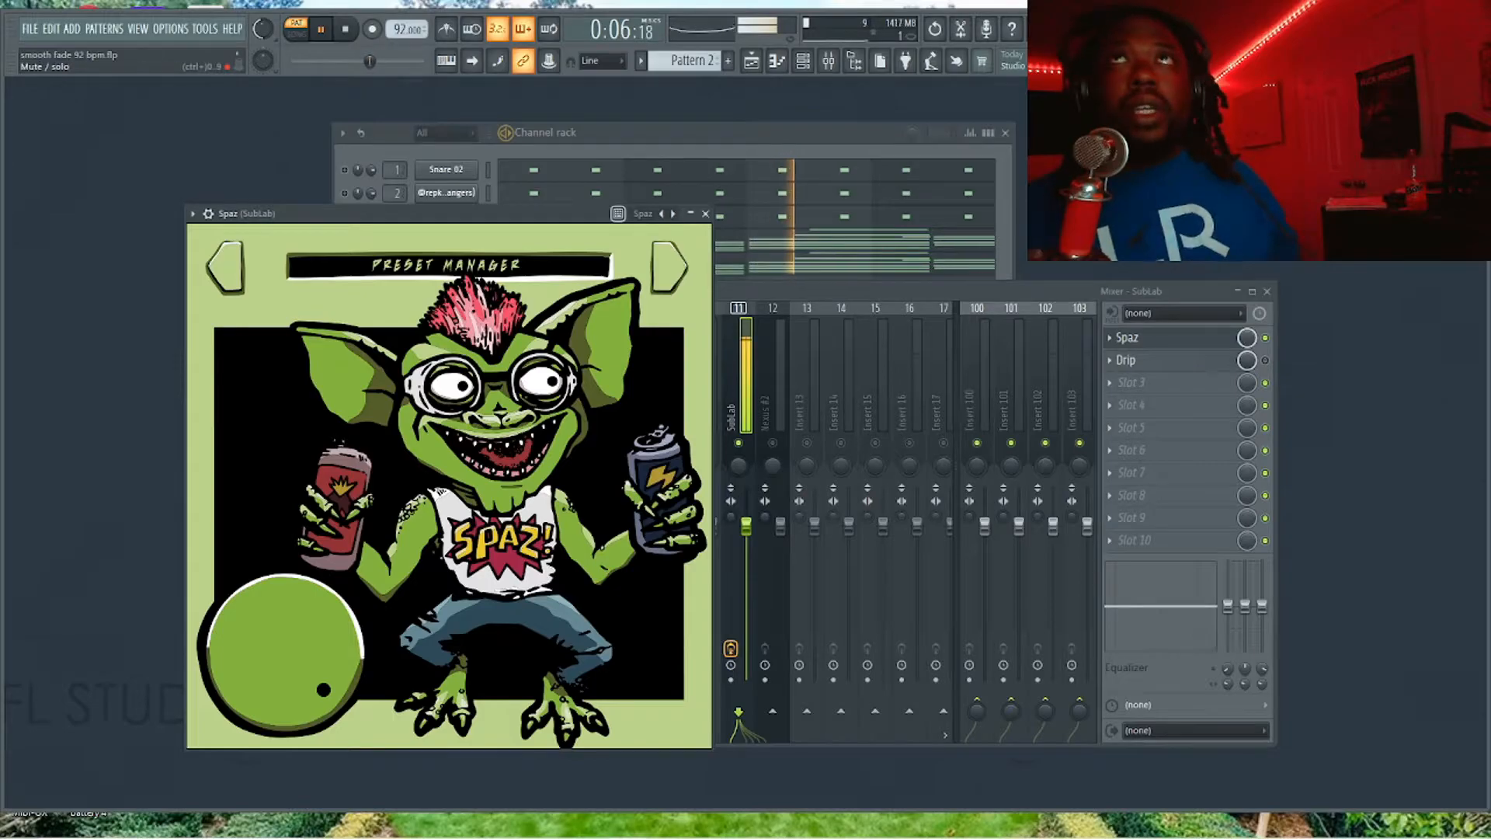
click(1265, 338)
key(space)
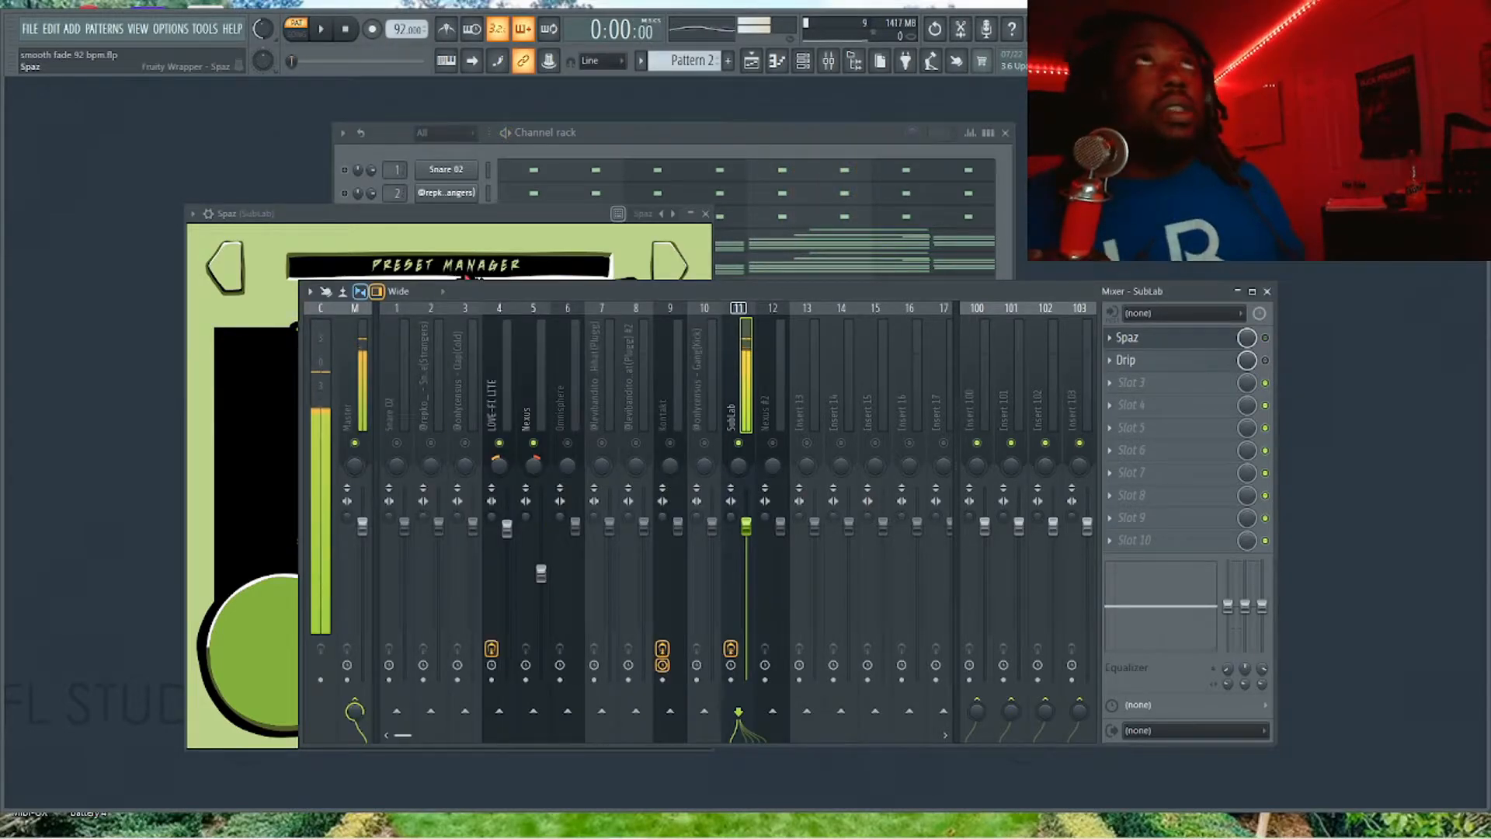
click(1164, 337)
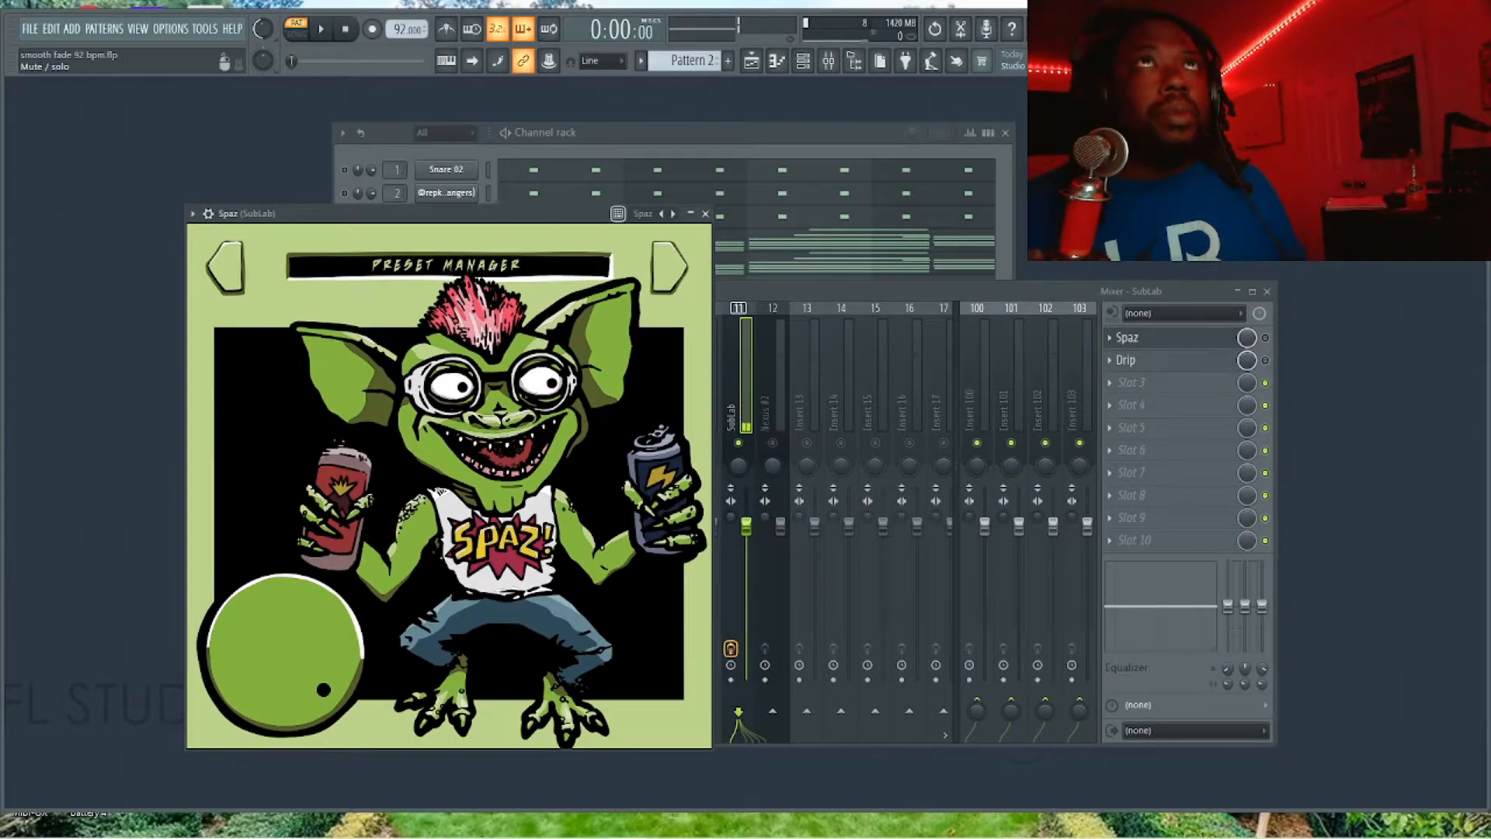
click(1265, 337)
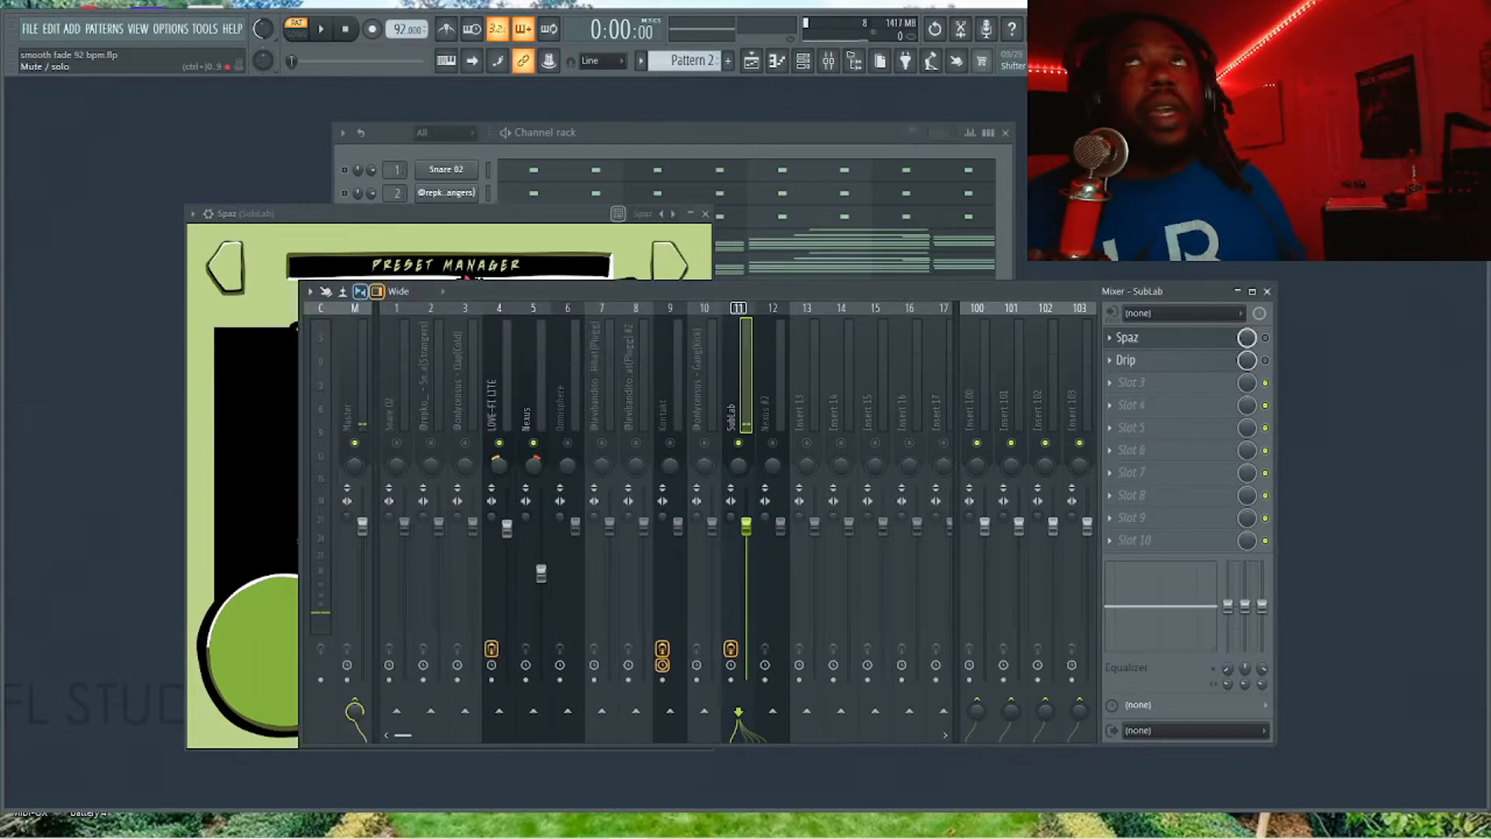
Examine Spaz's preset list, switch its graphics option off and back on, and return to the main view.
click(466, 277)
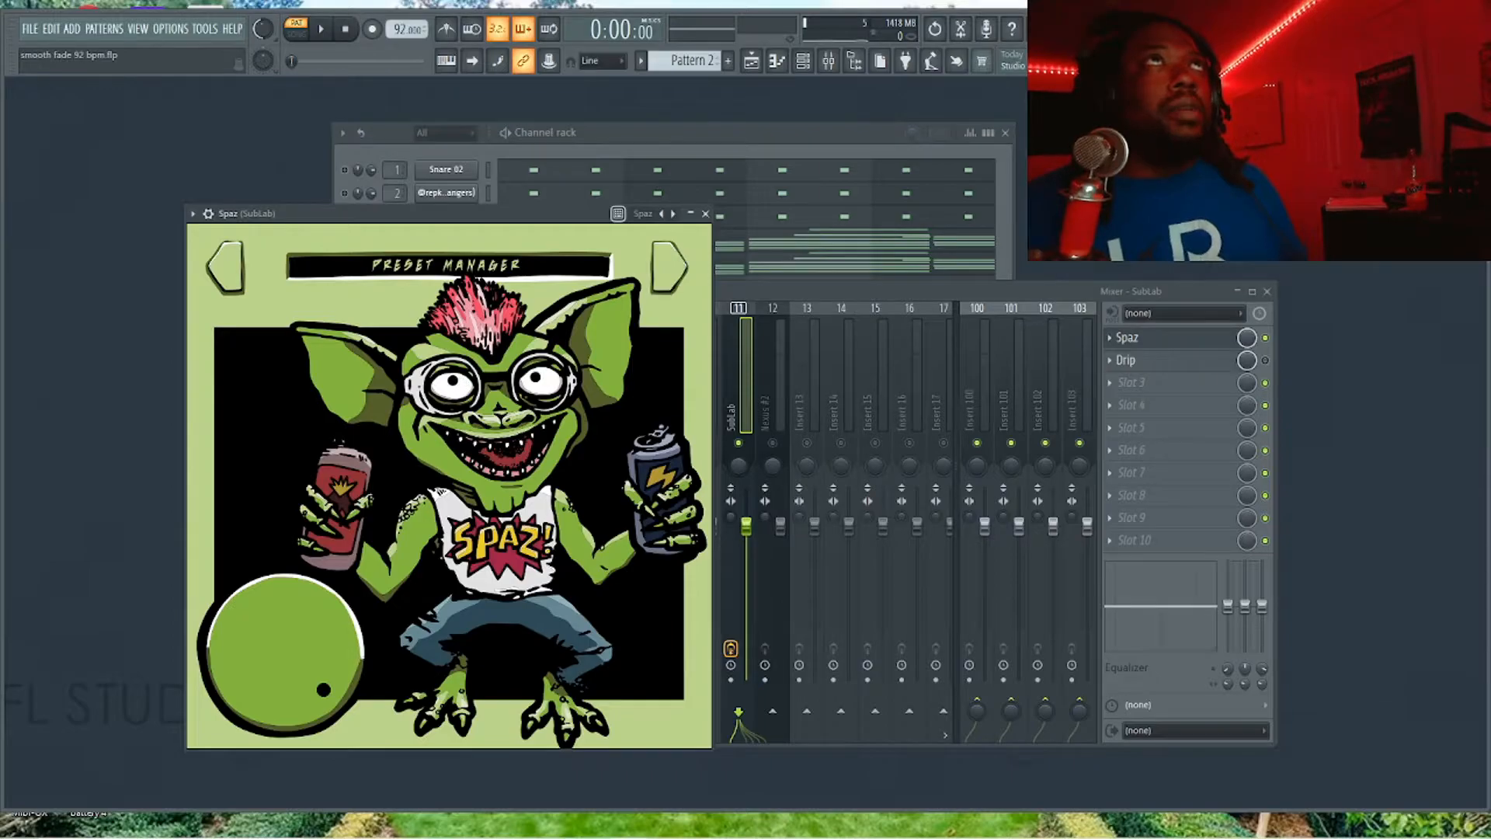
click(447, 265)
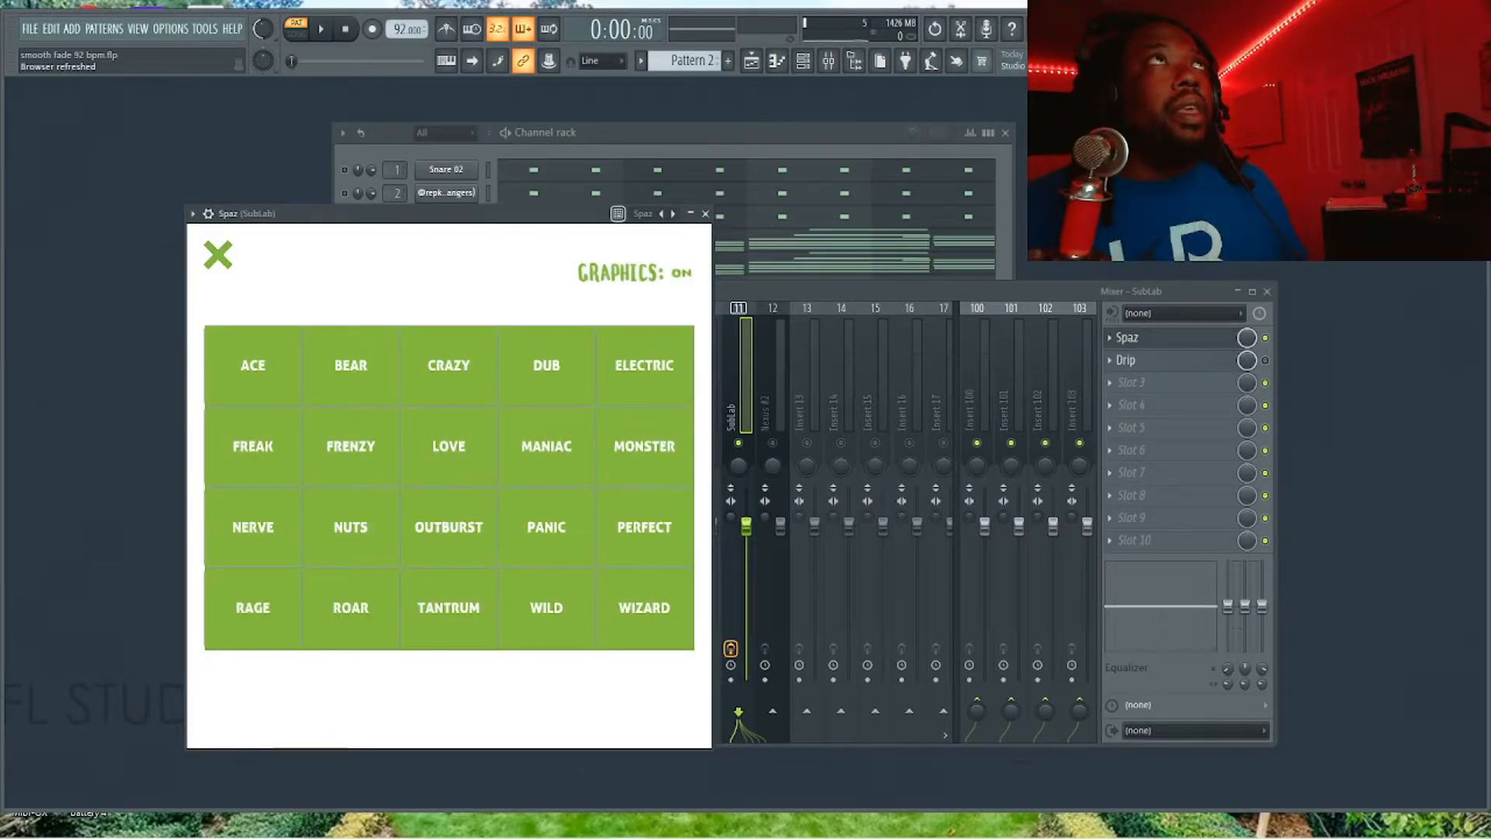
click(218, 254)
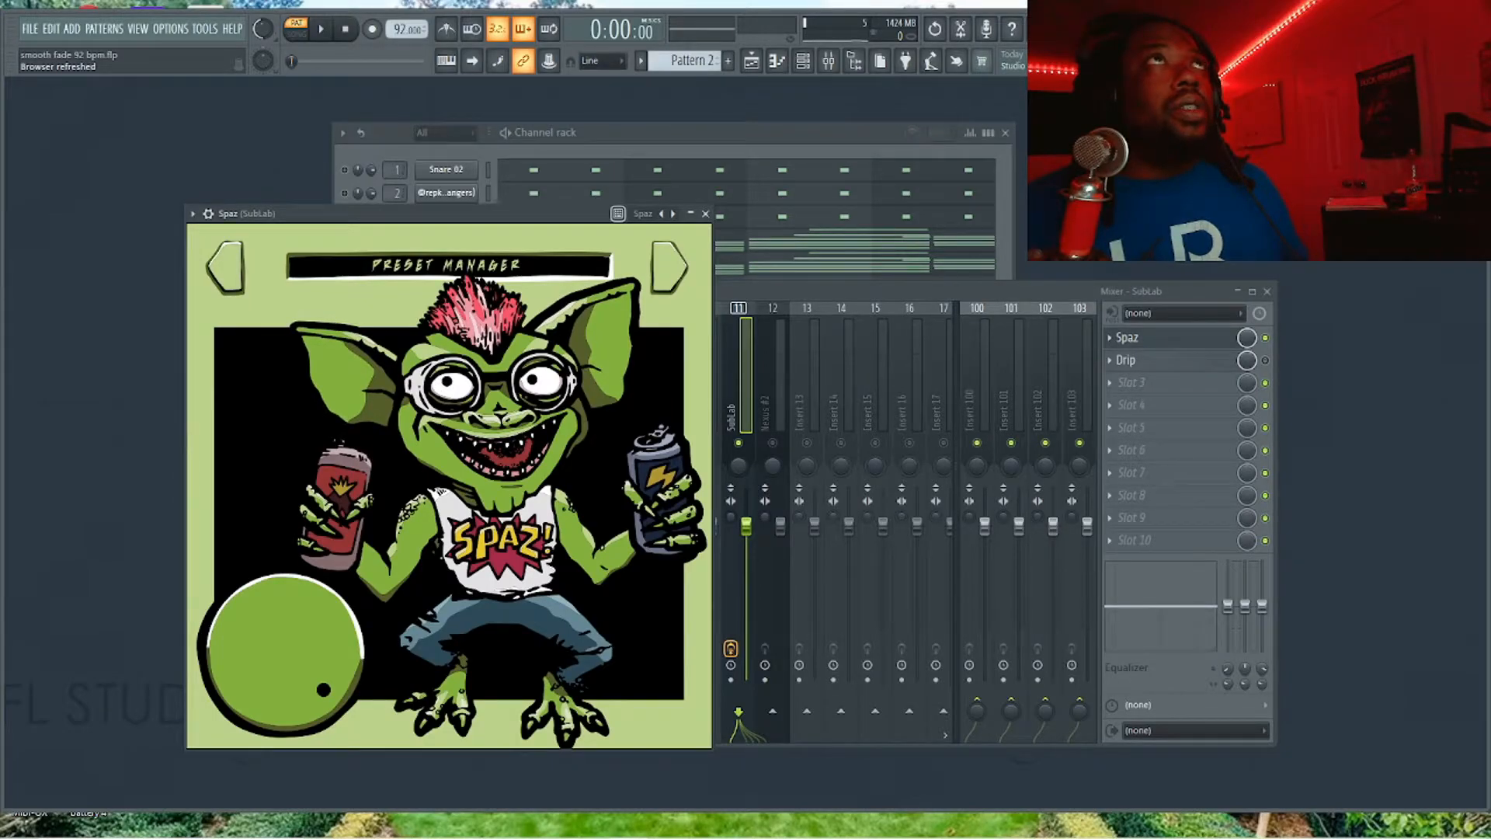
click(449, 265)
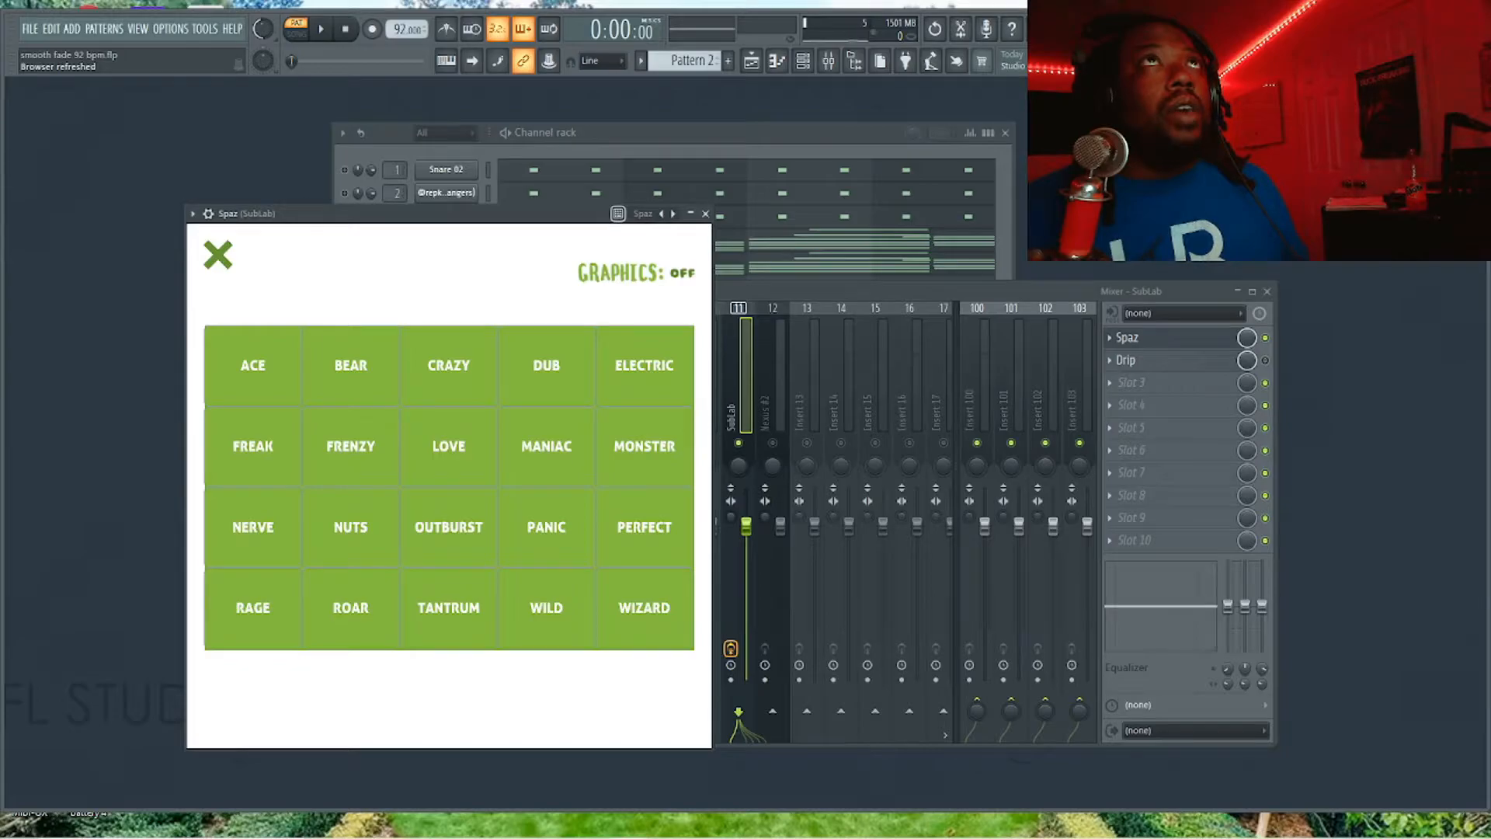
click(681, 273)
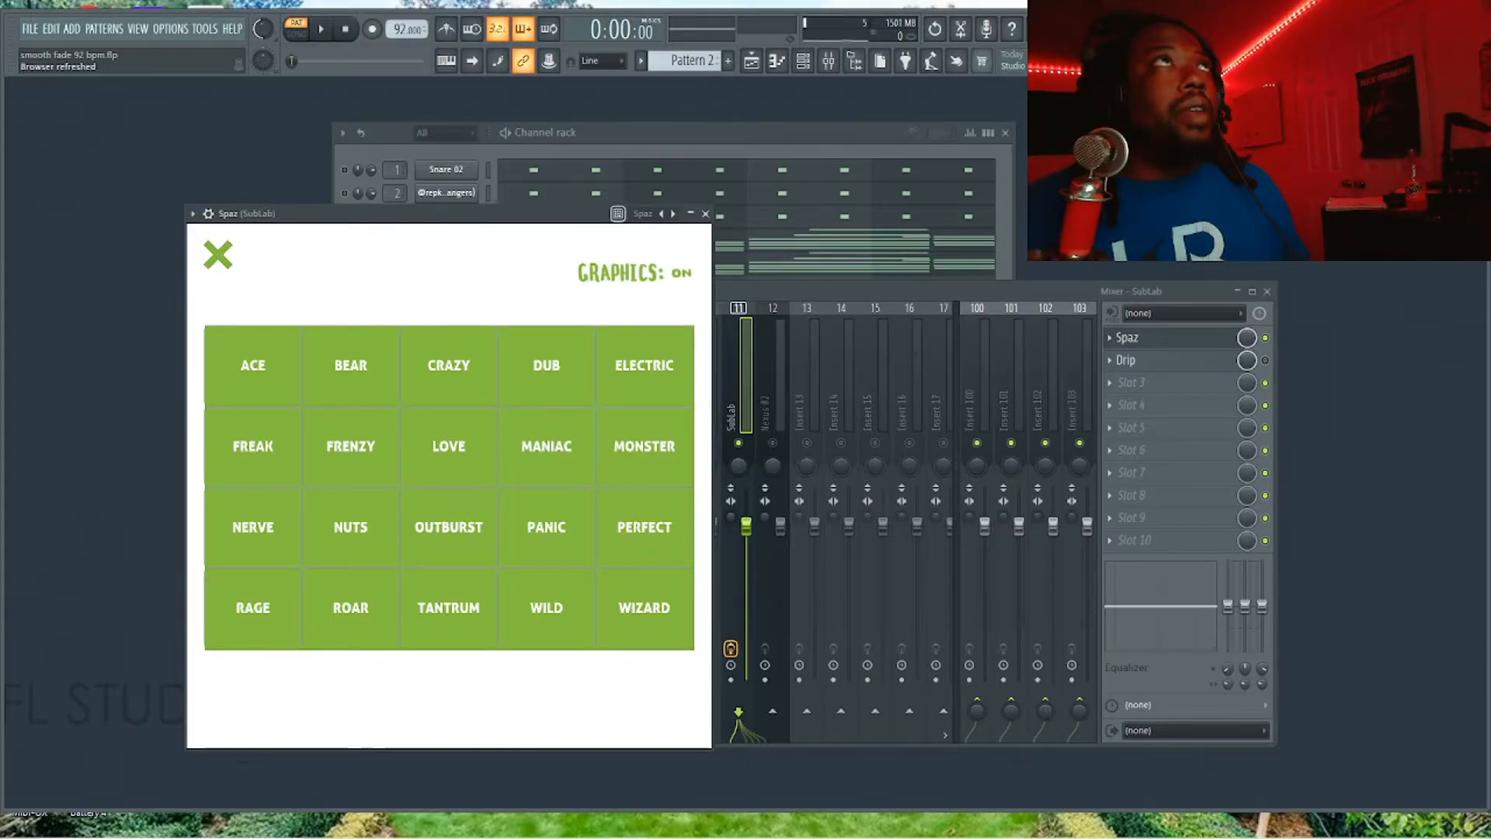
click(218, 254)
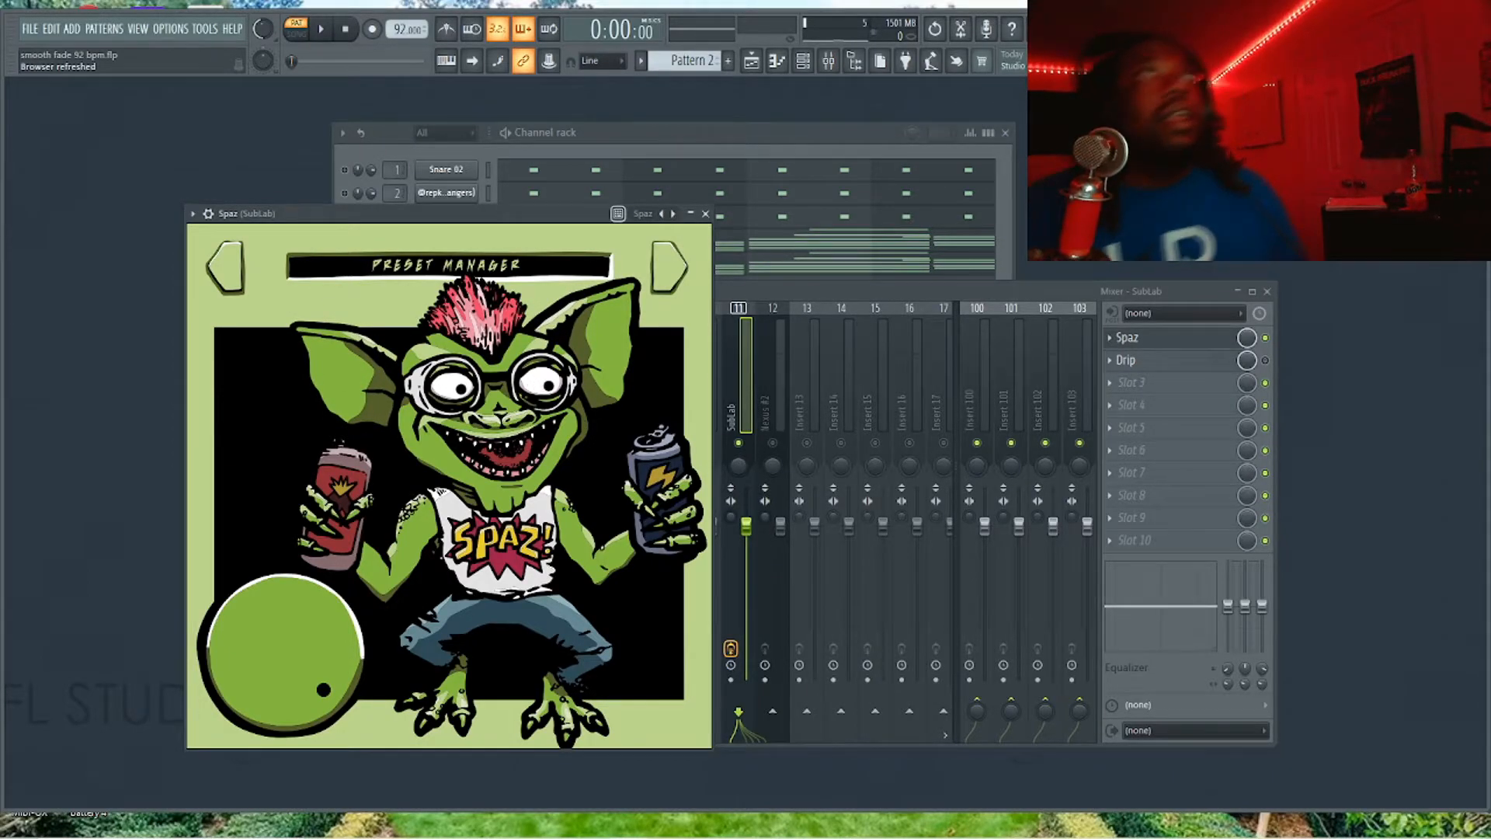
Select Spaz's ACE preset and audition the pattern while turning the Overall amount down to 0.
click(669, 267)
key(space)
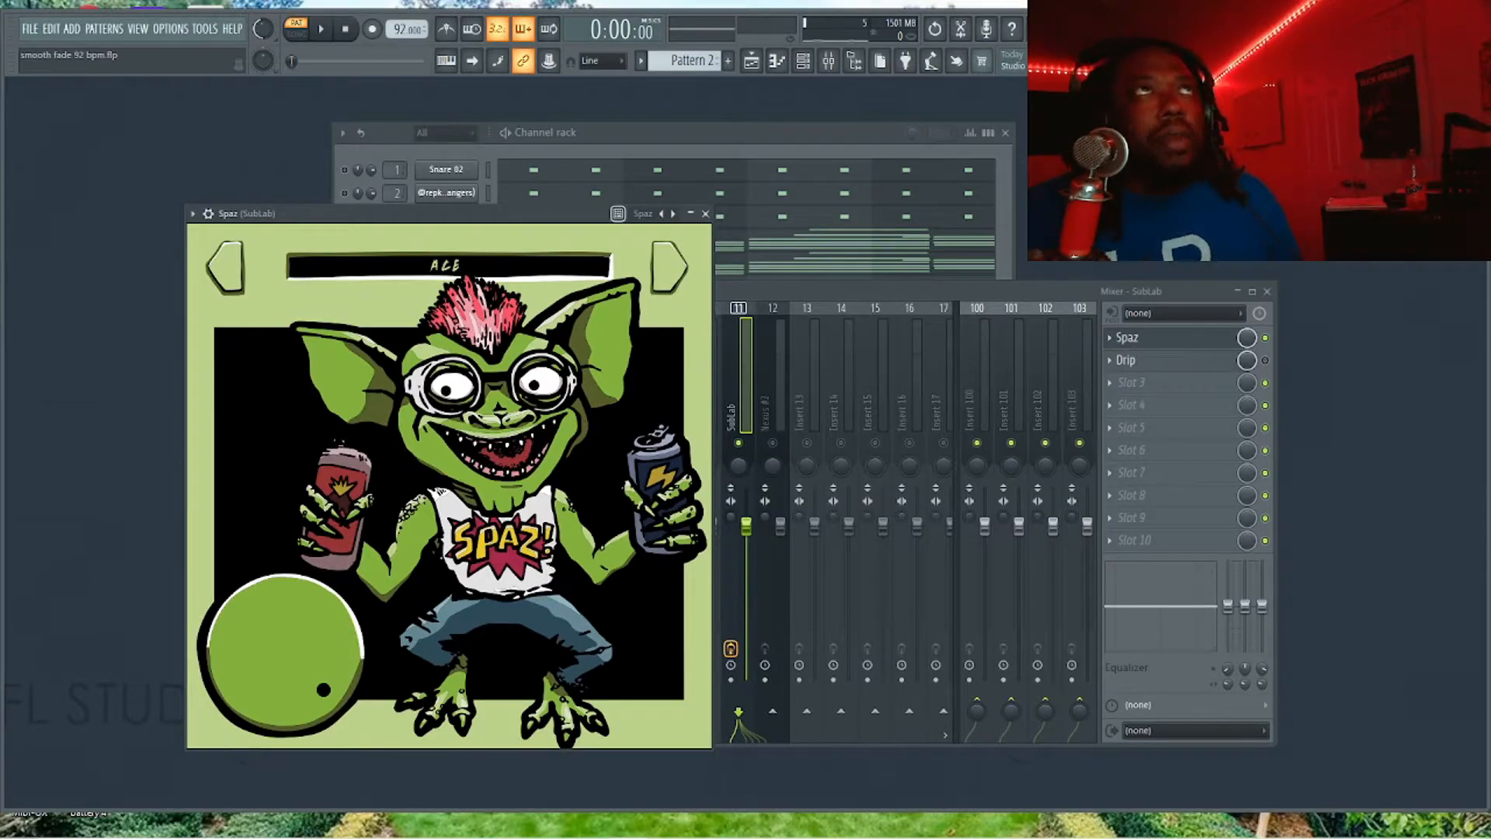
key(space)
drag(285, 655, 285, 838)
key(space)
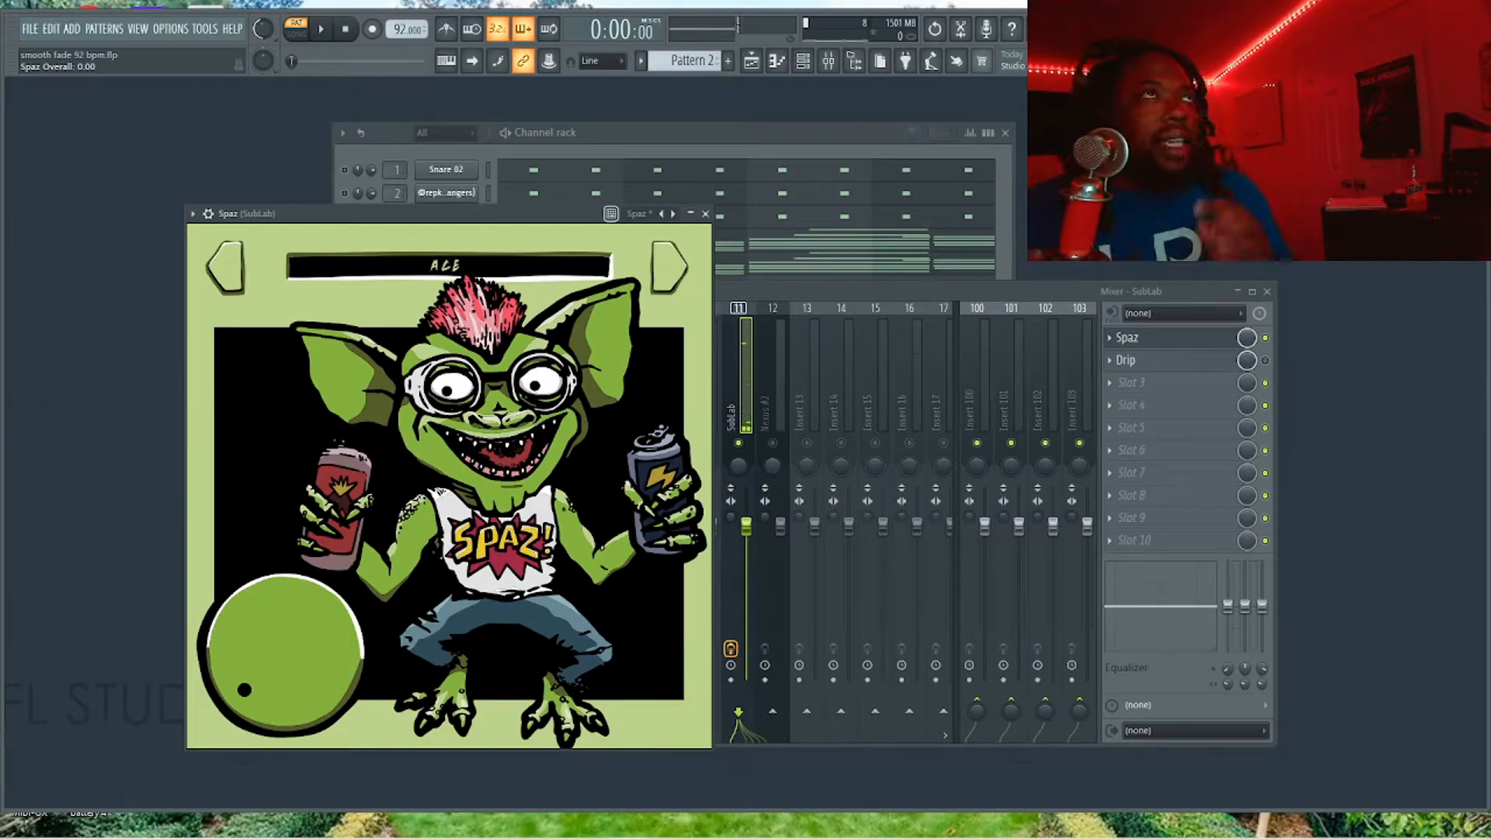
Audition the ACE preset with Overall at 100, at just over halfway, and back at 100.
drag(285, 654, 285, 474)
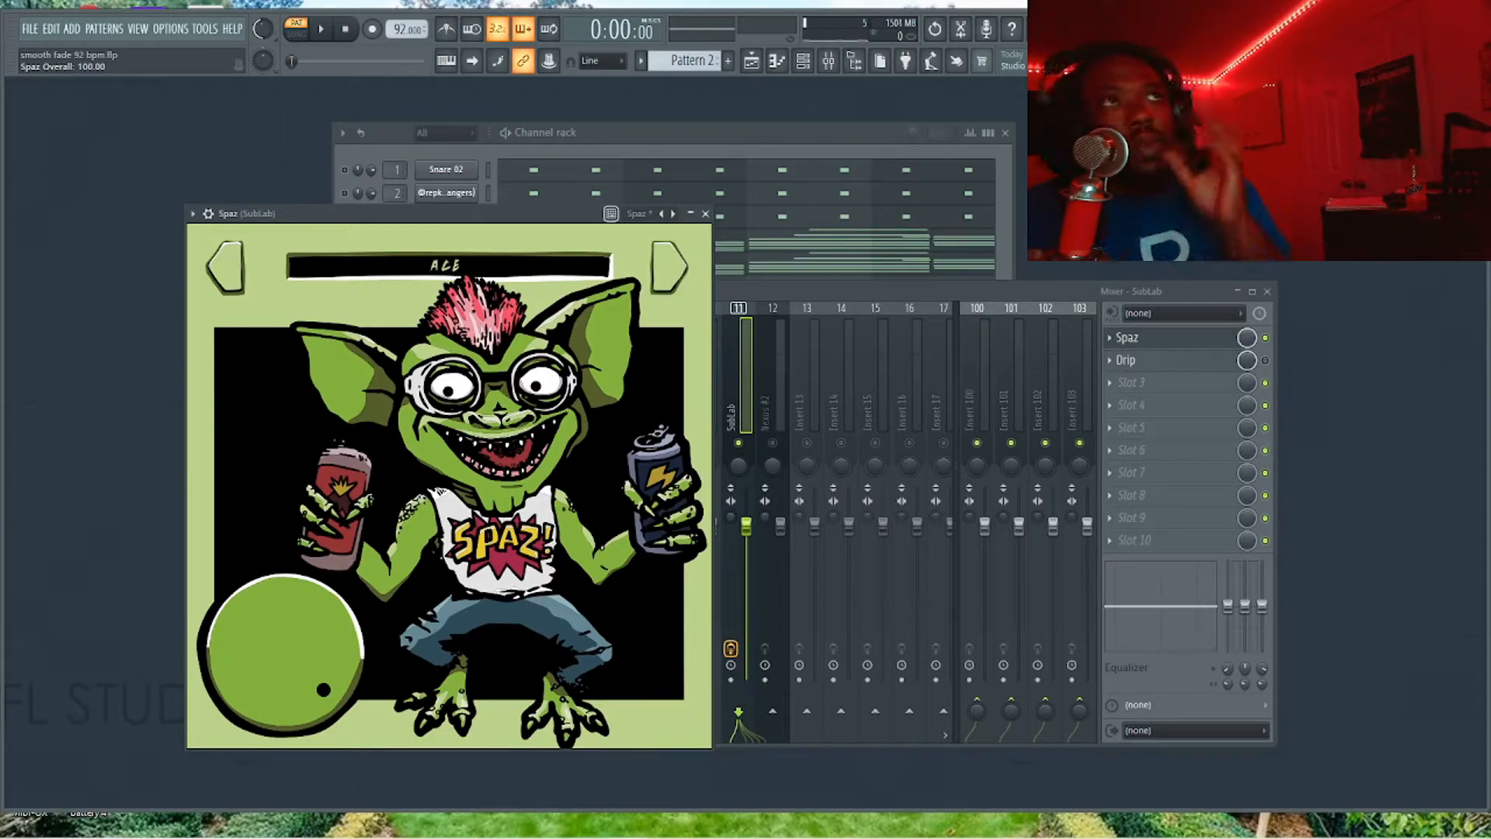
key(space)
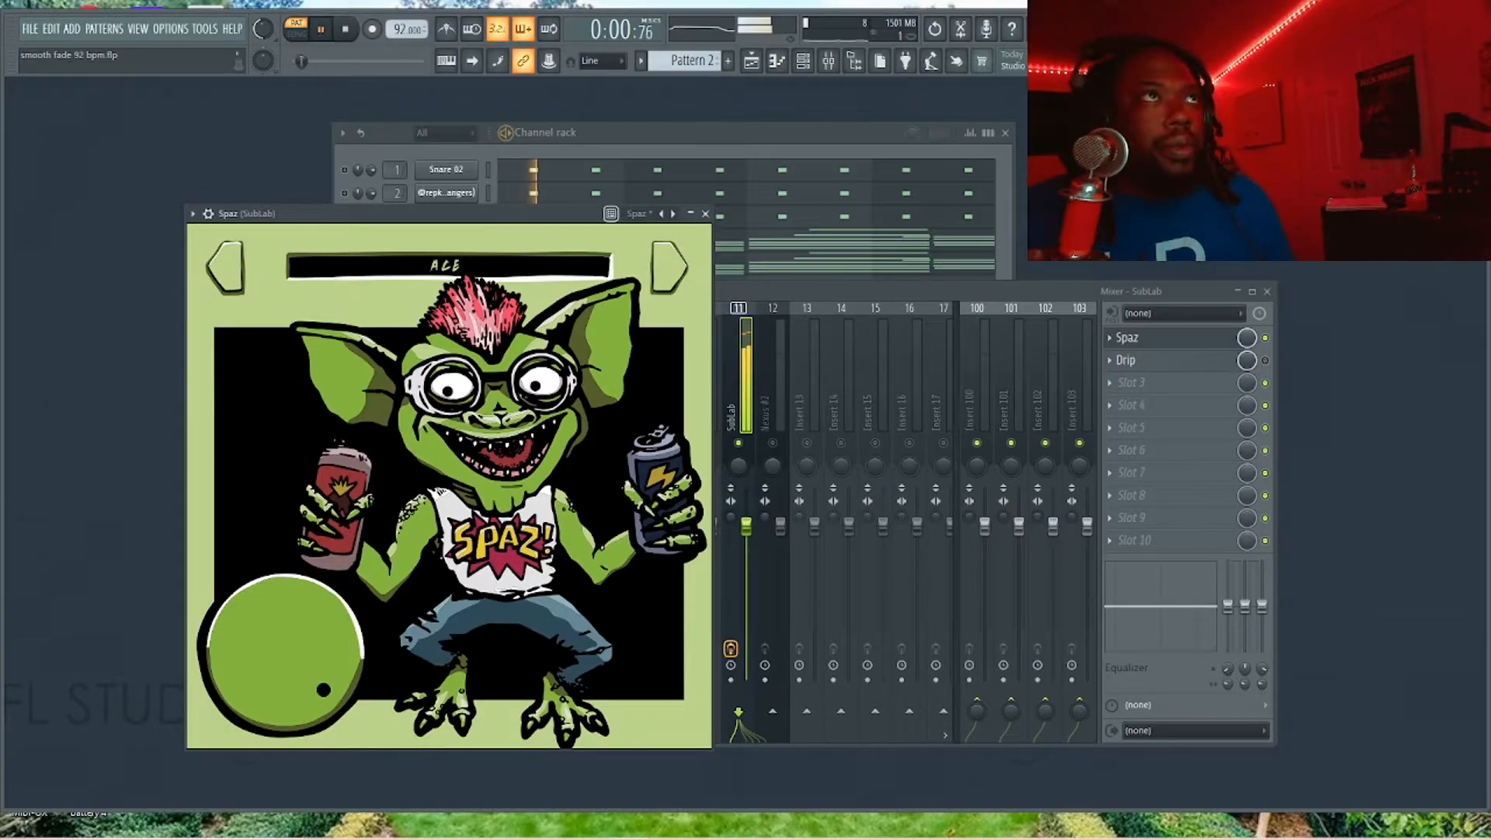
key(space)
drag(285, 652, 285, 737)
key(space)
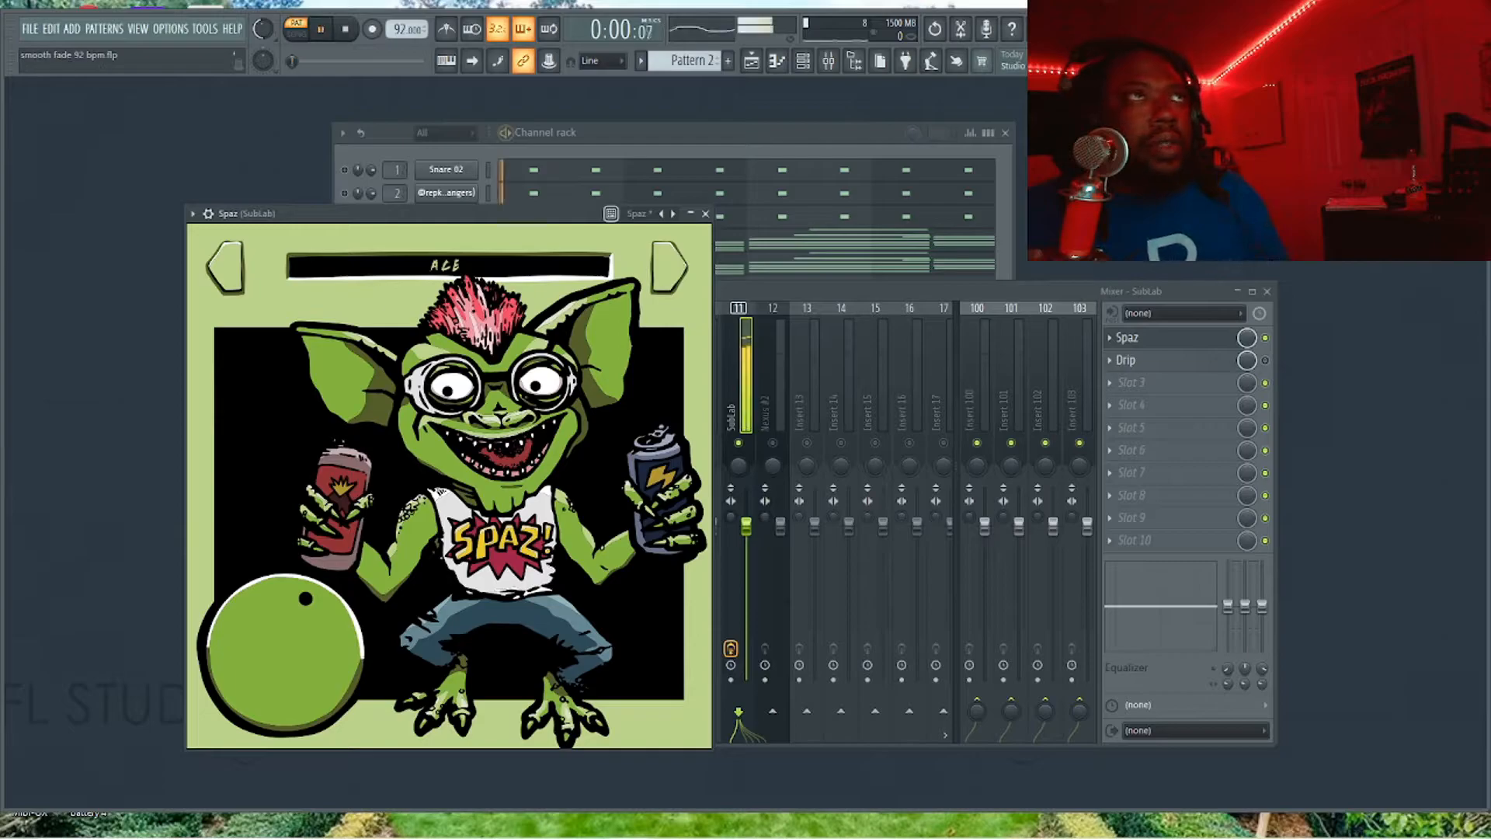
key(space)
mouse_move(285, 652)
mouse_down()
mouse_move(285, 699)
mouse_move(283, 653)
mouse_up()
key(space)
key(space)
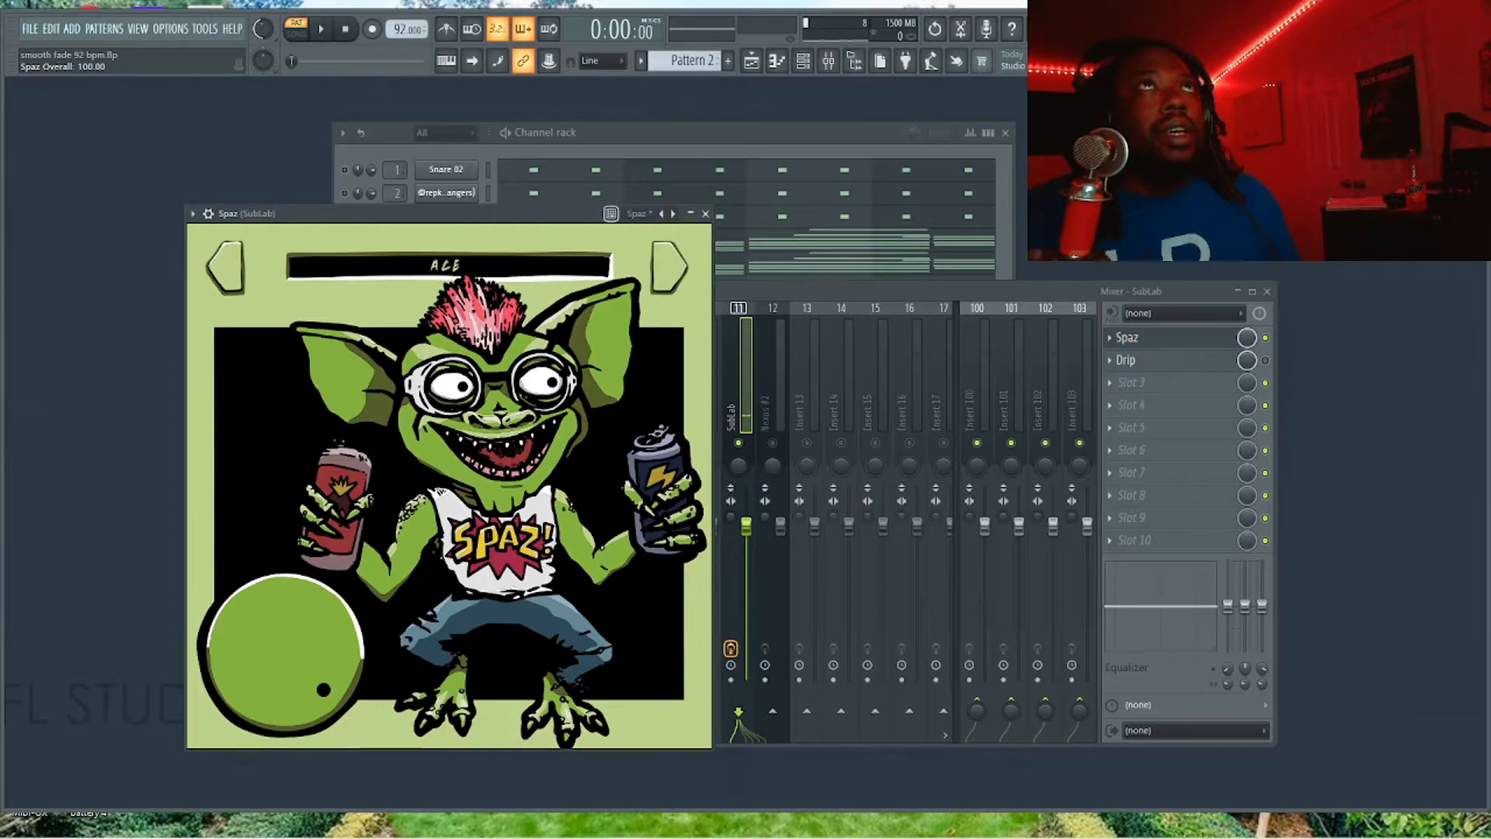
Switch Spaz to the BEAR preset and audition it at full Overall and at about 25%.
click(668, 267)
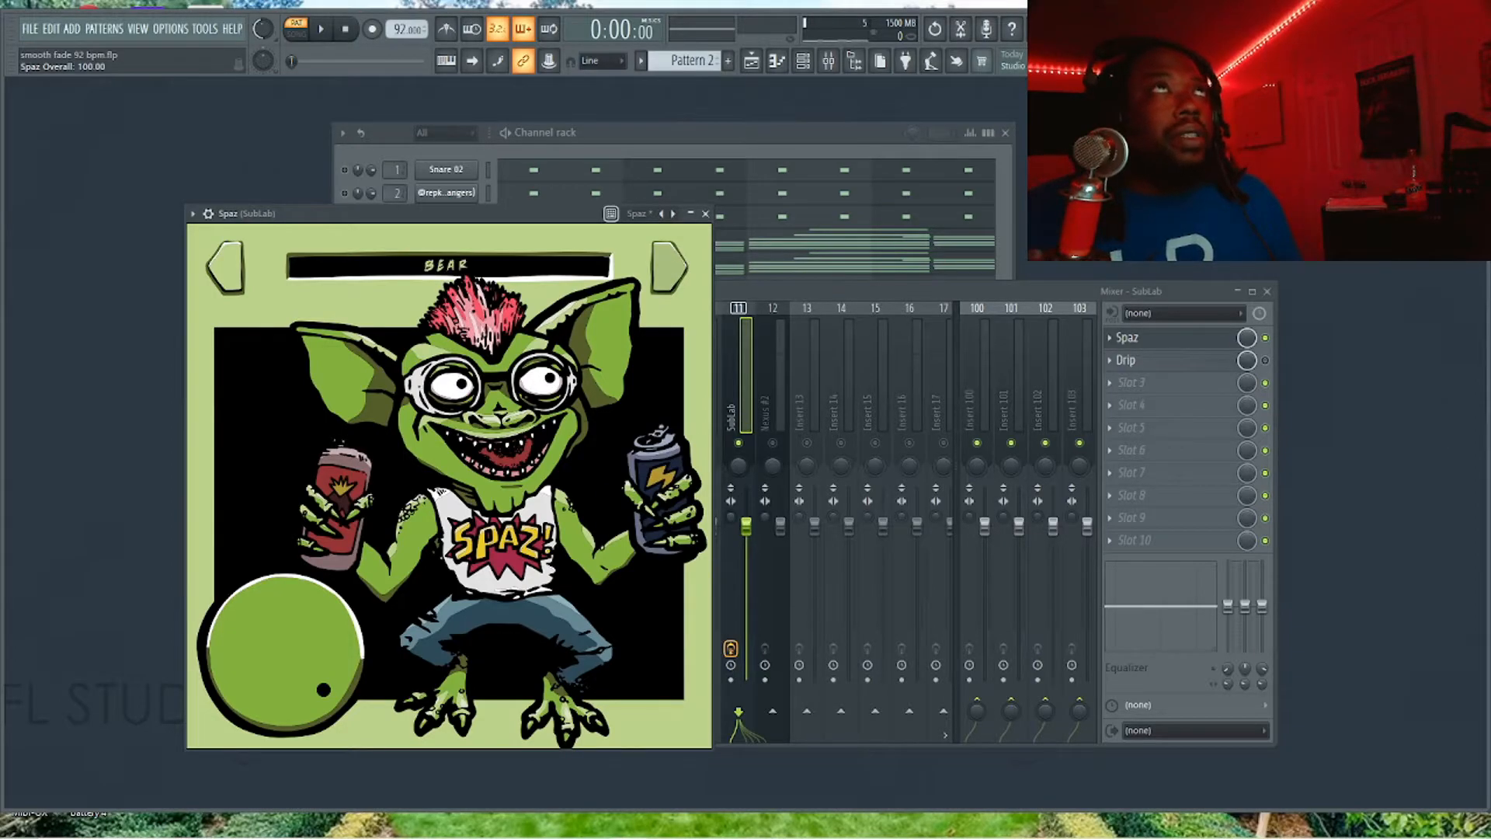
key(space)
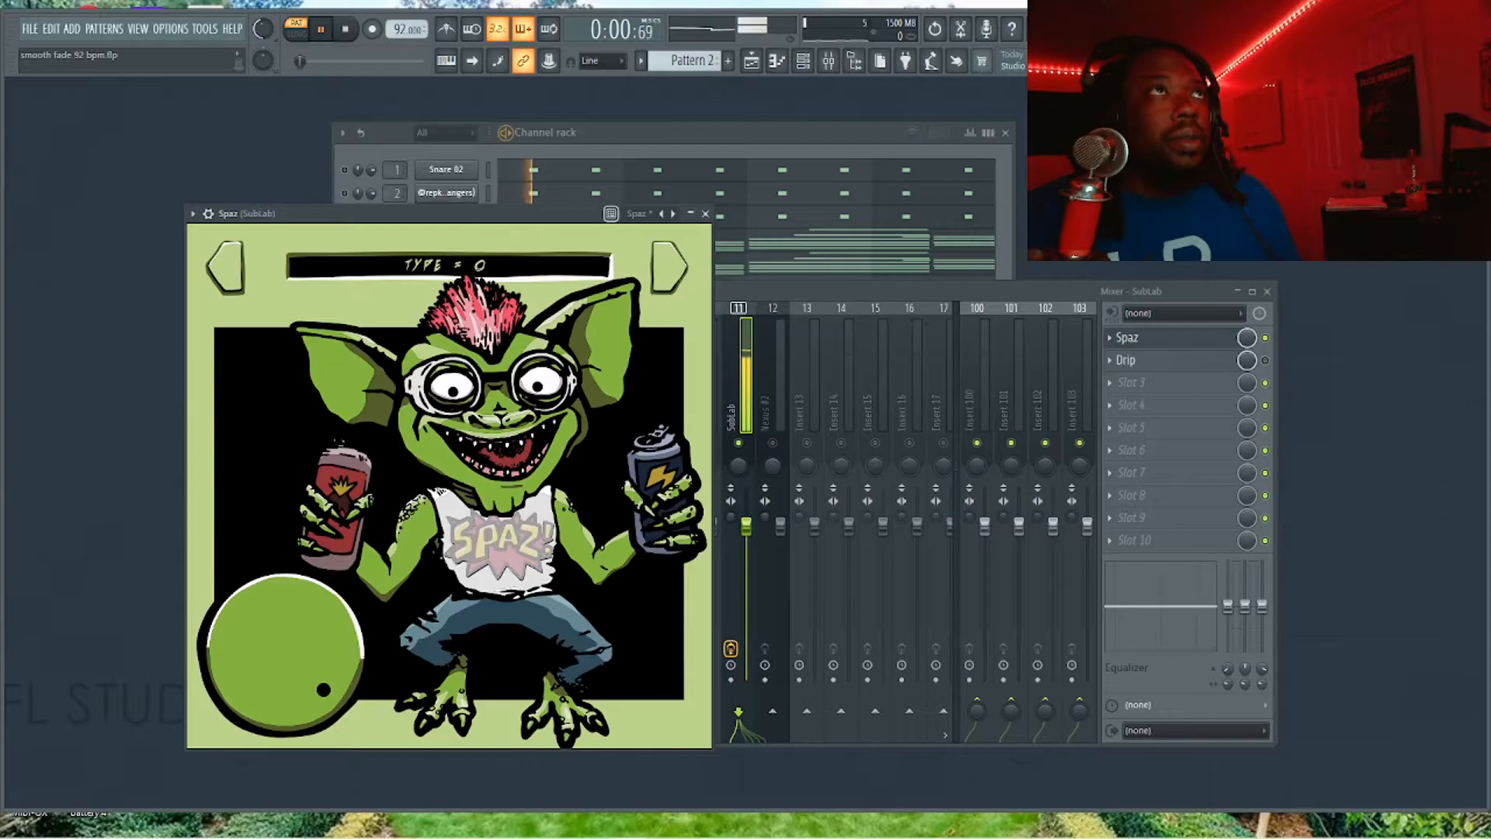
key(space)
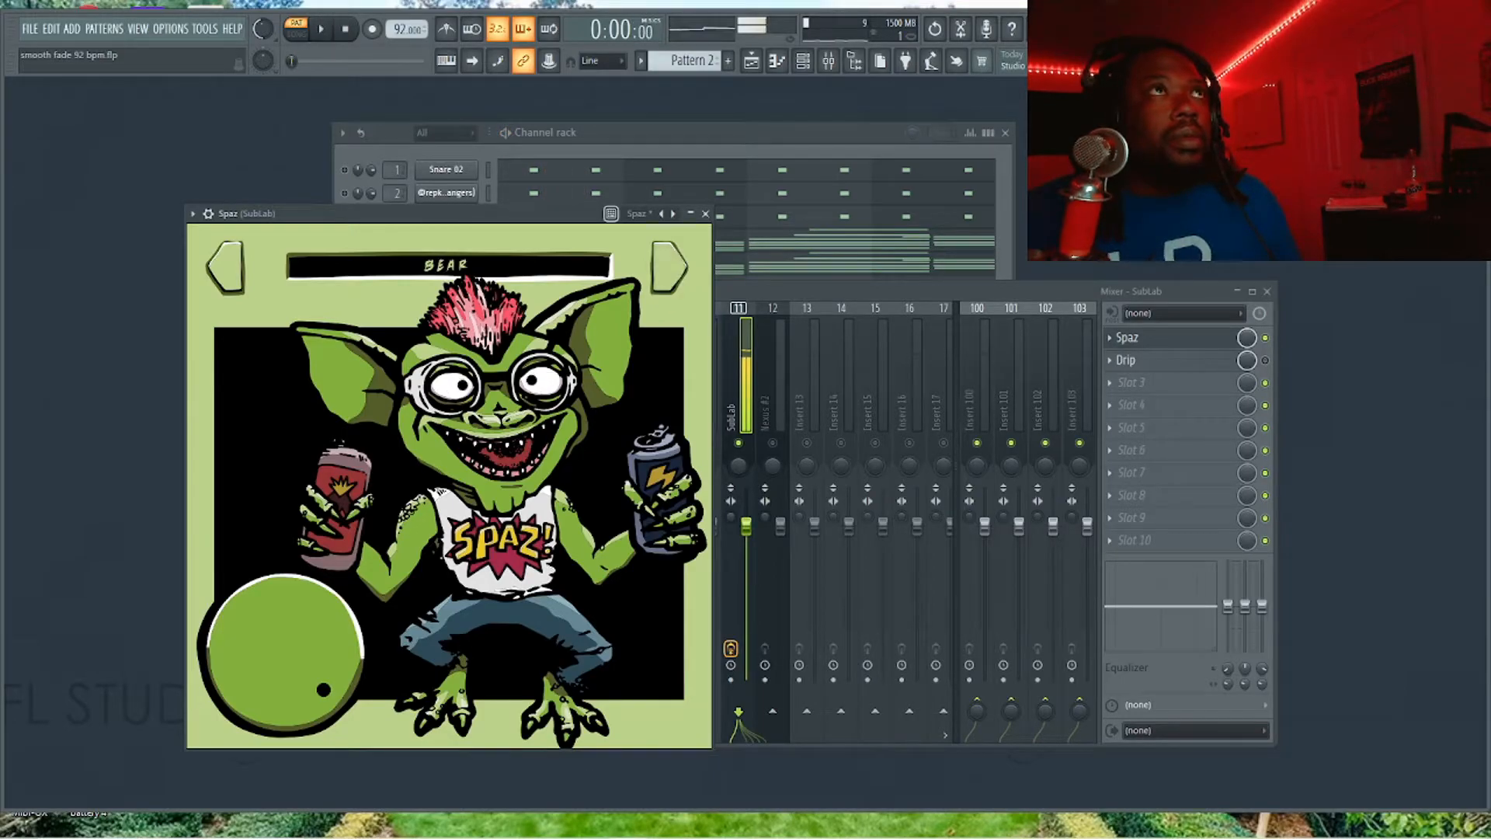
drag(284, 654, 285, 769)
key(space)
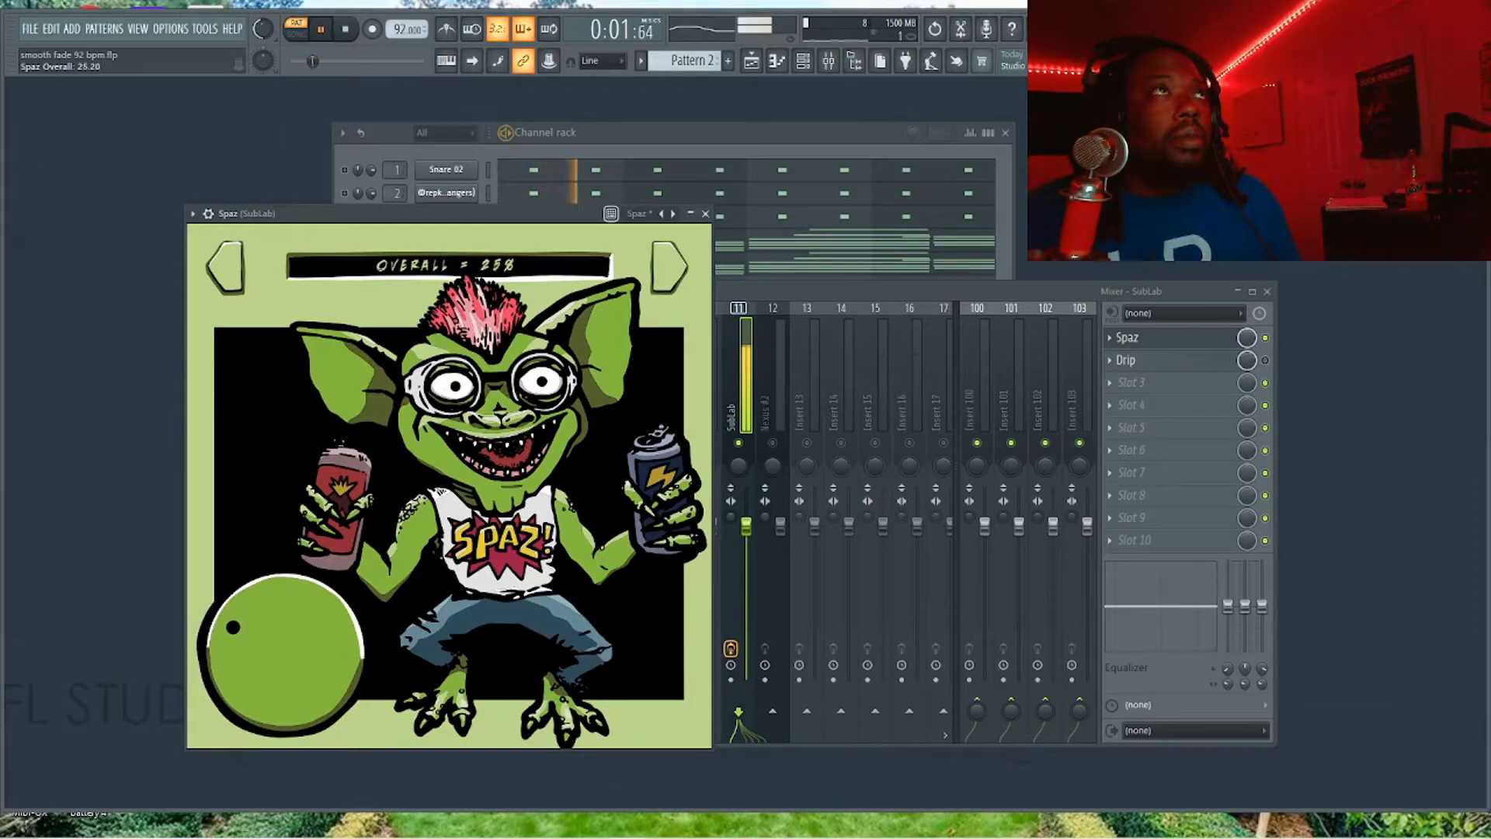
key(space)
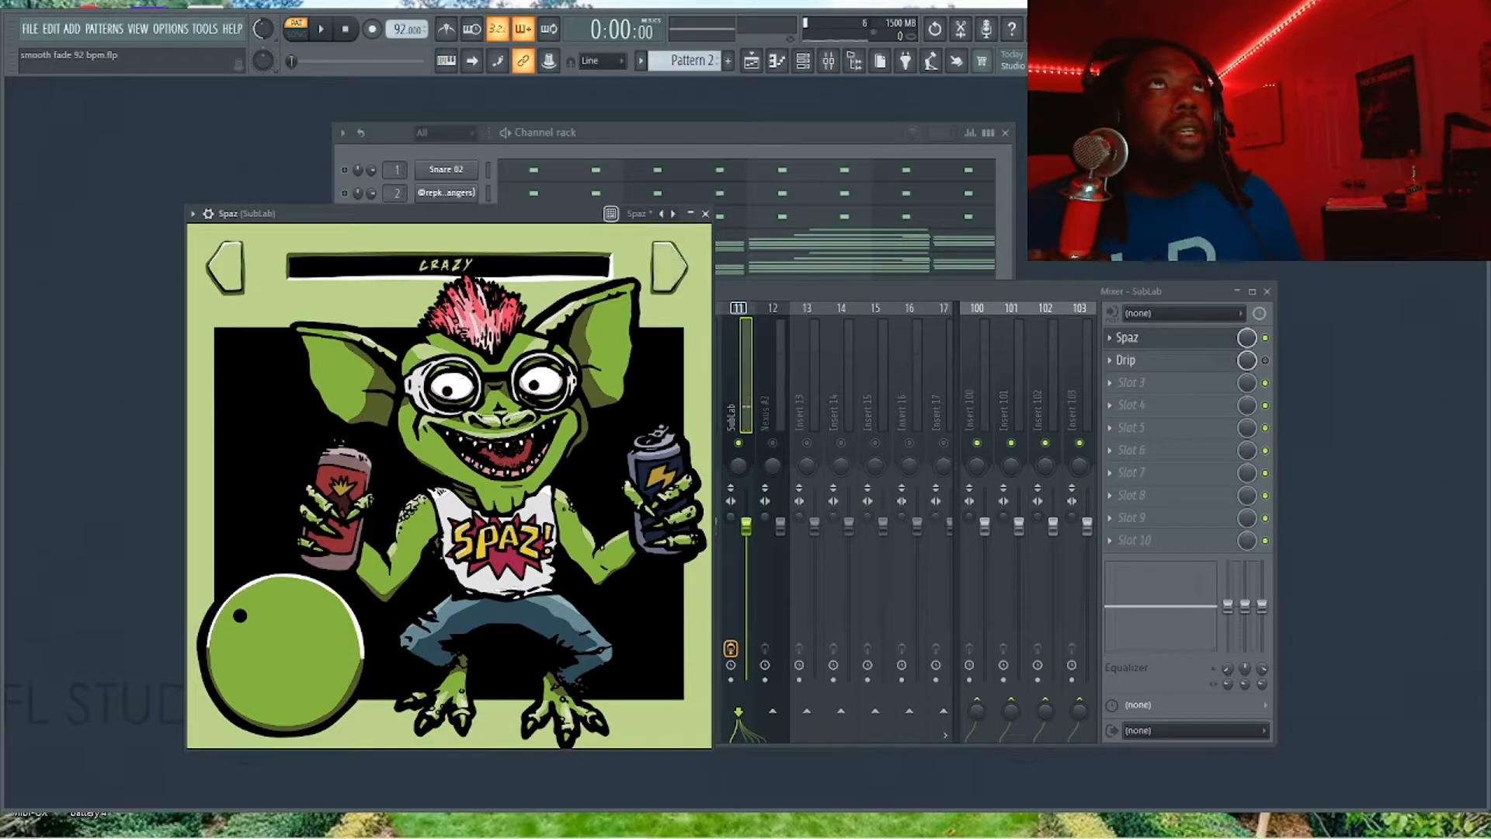
Audition Spaz's CRAZY preset on the SubLab track and set Overall to about 33%.
key(space)
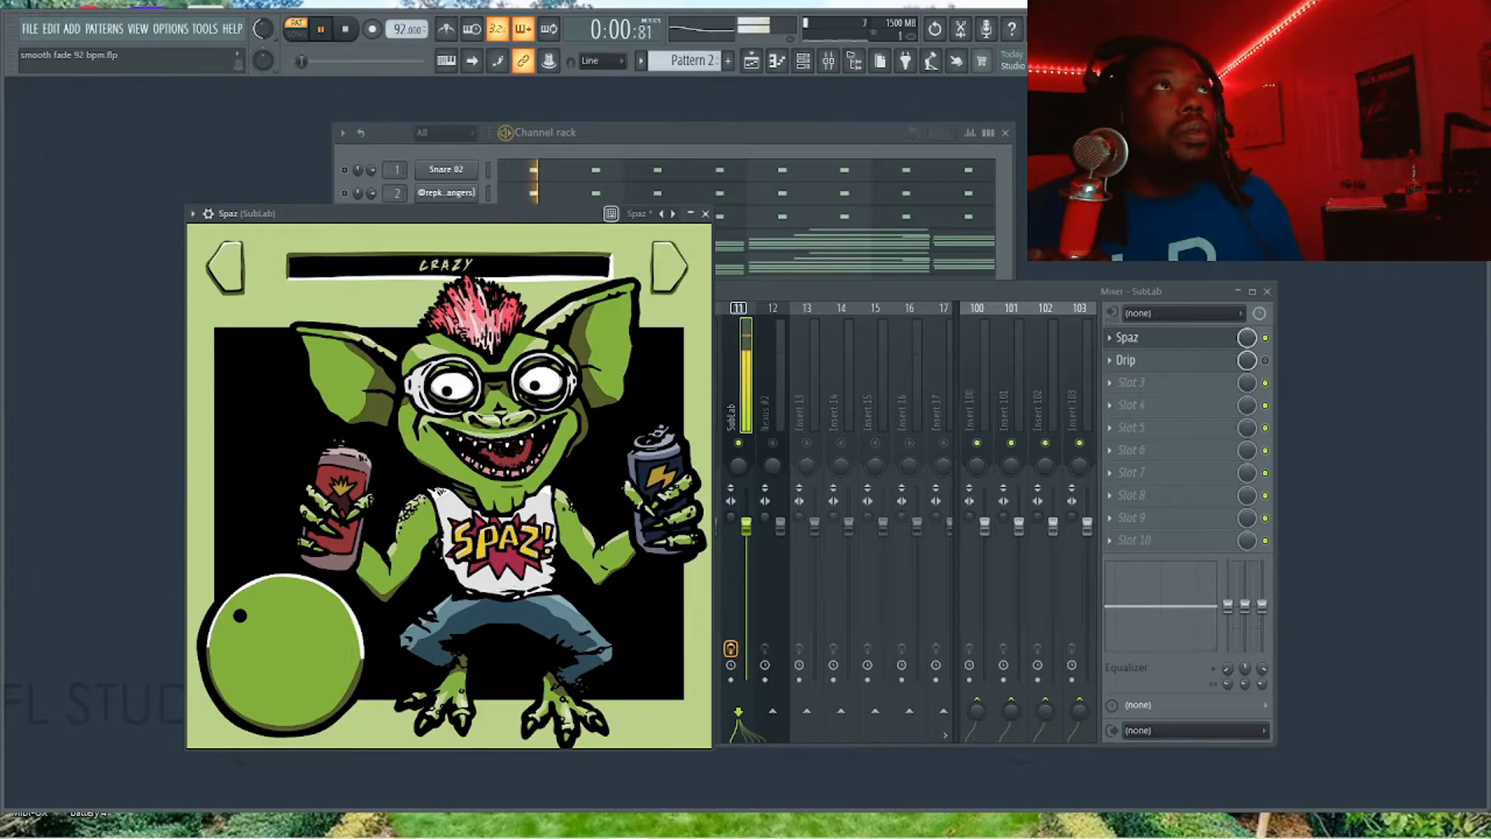
drag(285, 653, 285, 683)
key(space)
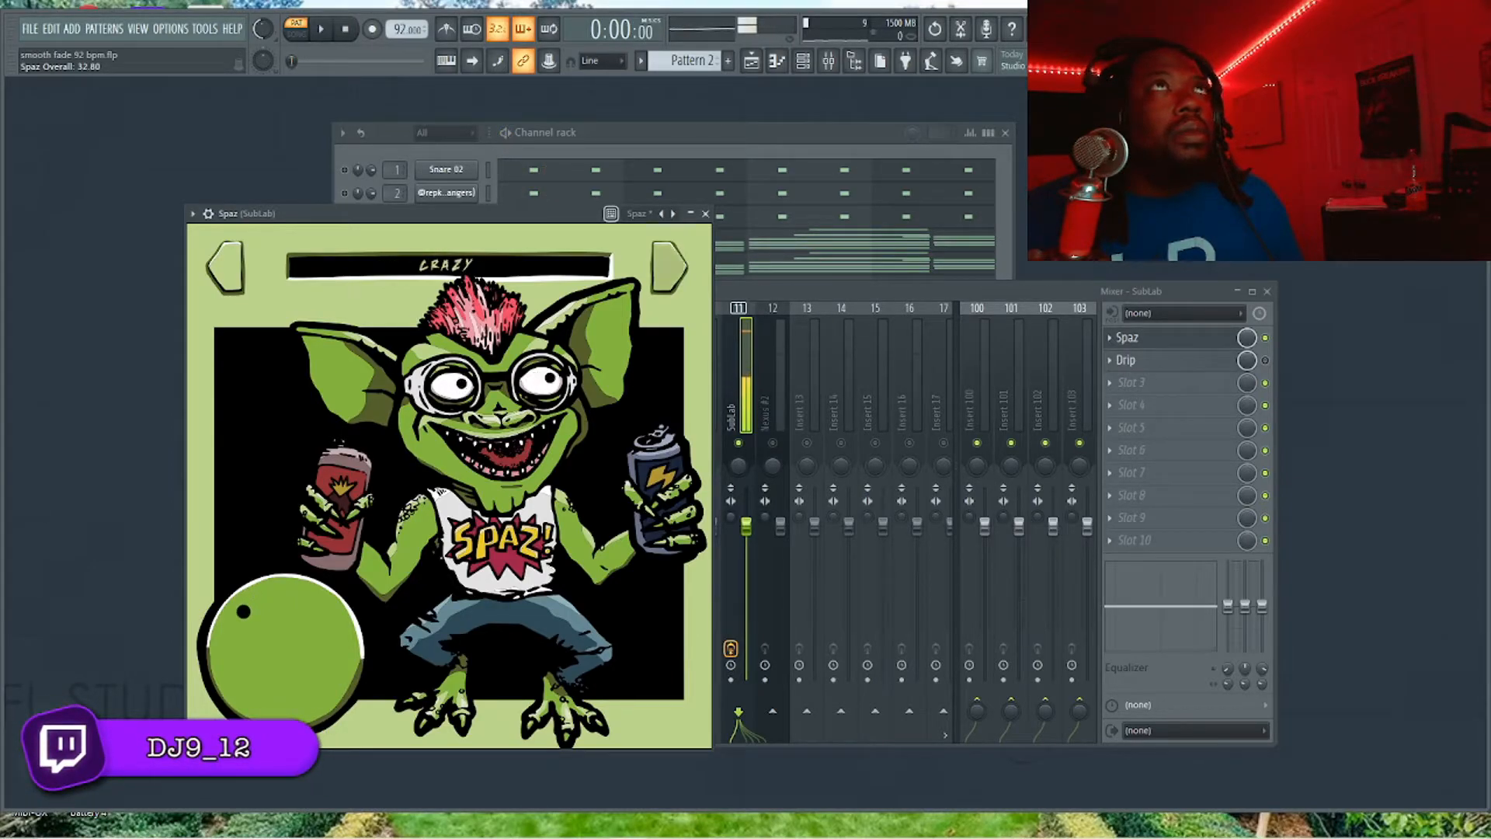
Audition the pattern with Spaz's Overall lowered to about 23% and switch to the DUB preset.
key(space)
drag(285, 683, 285, 704)
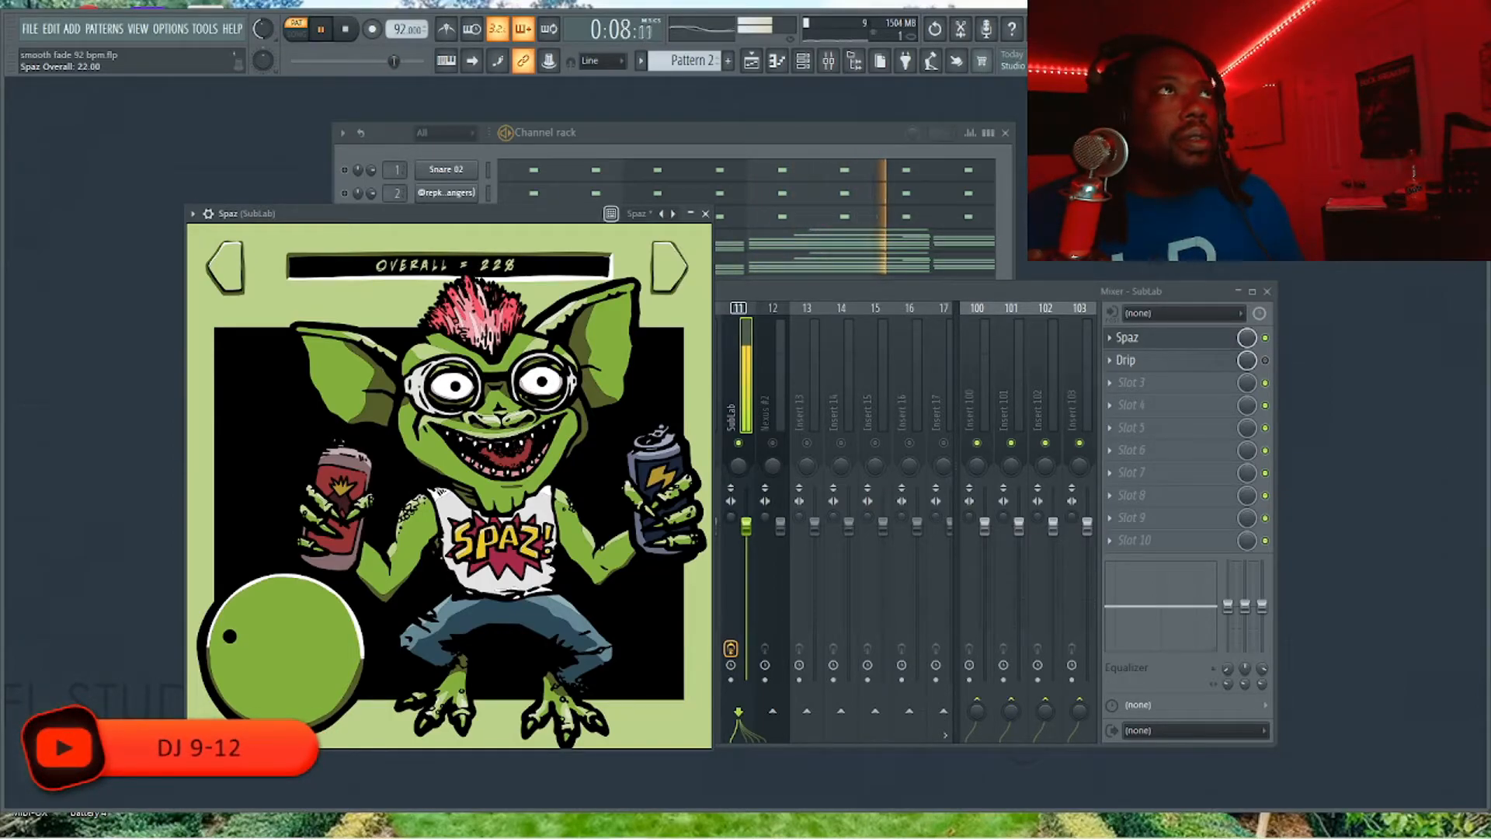
drag(286, 705, 286, 703)
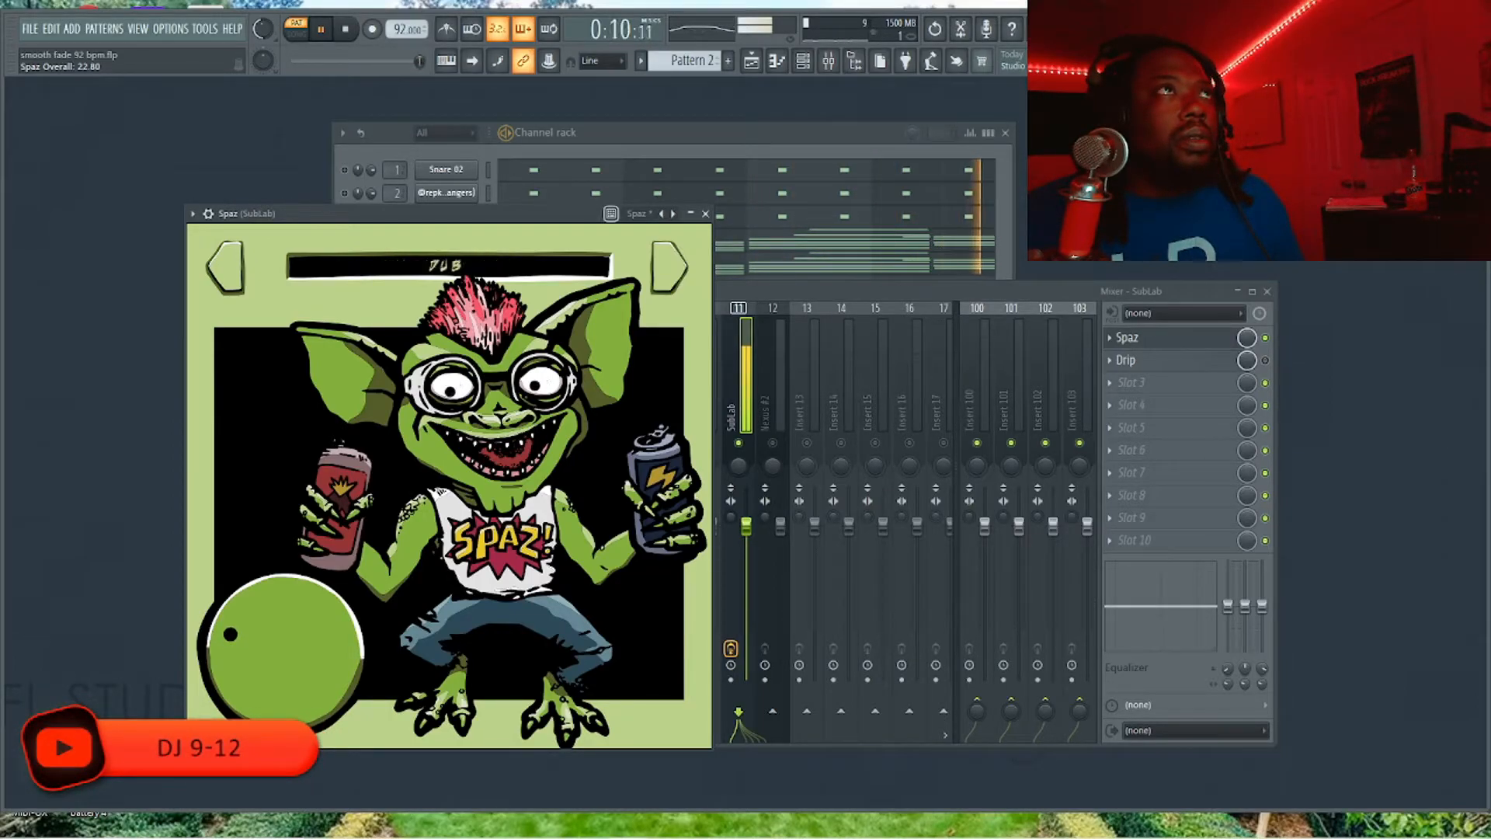
key(space)
Bypass Spaz on the SubLab mixer track and unsolo the SubLab channel so that all channels play.
key(F6)
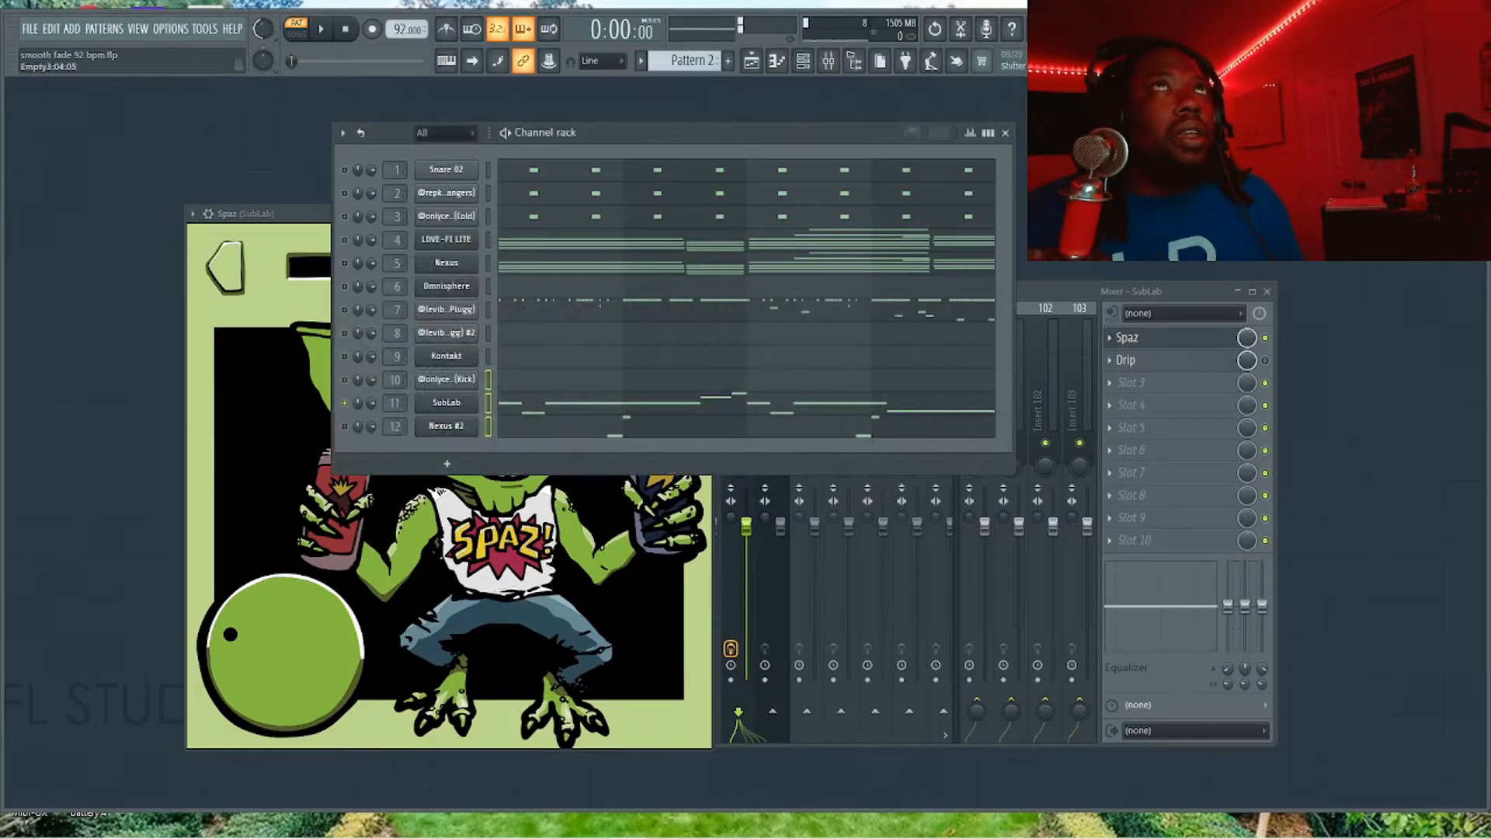
key(F9)
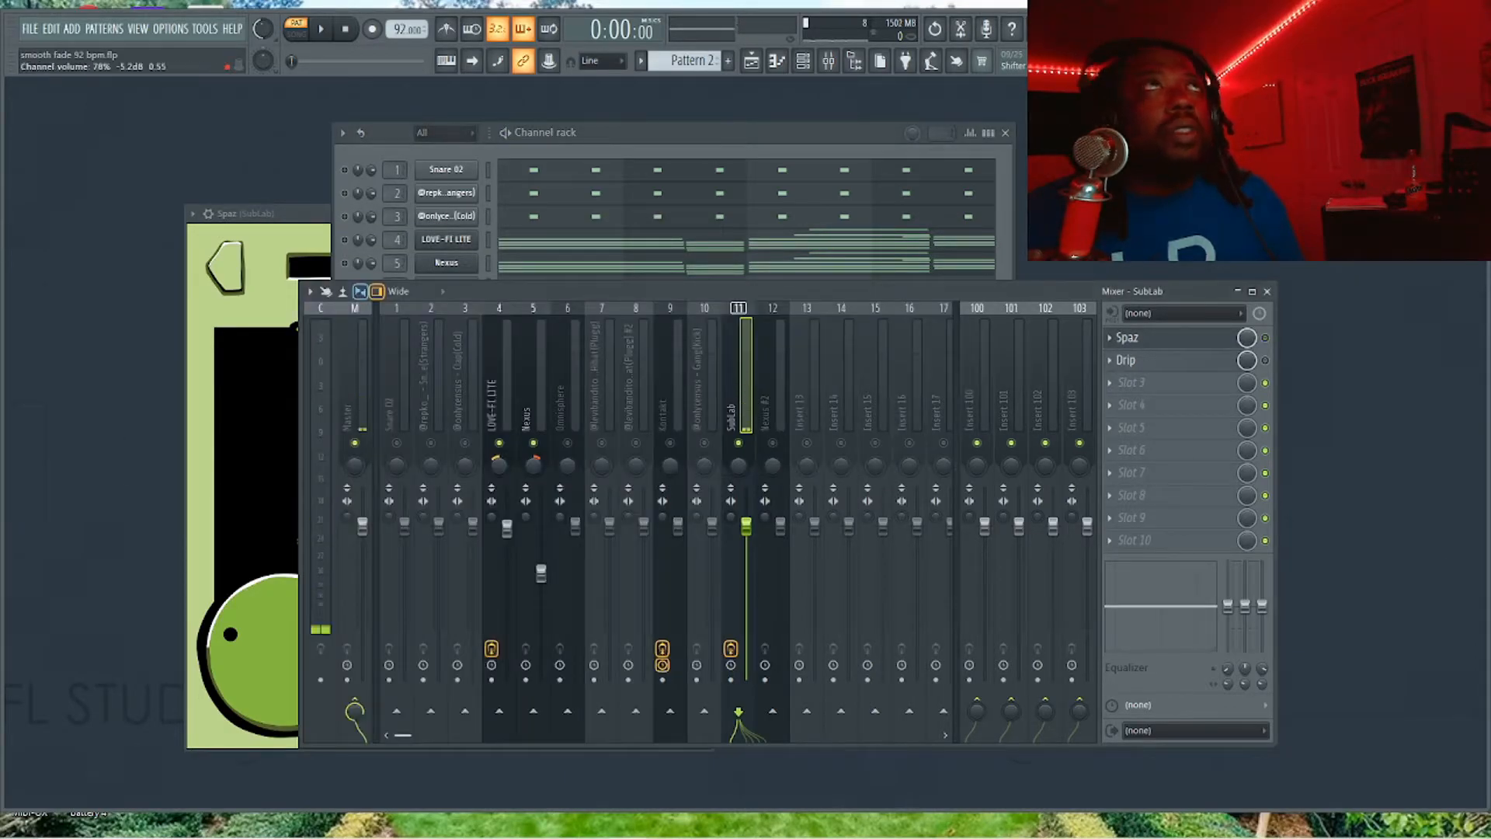
key(F6)
right_click(327, 405)
click(353, 422)
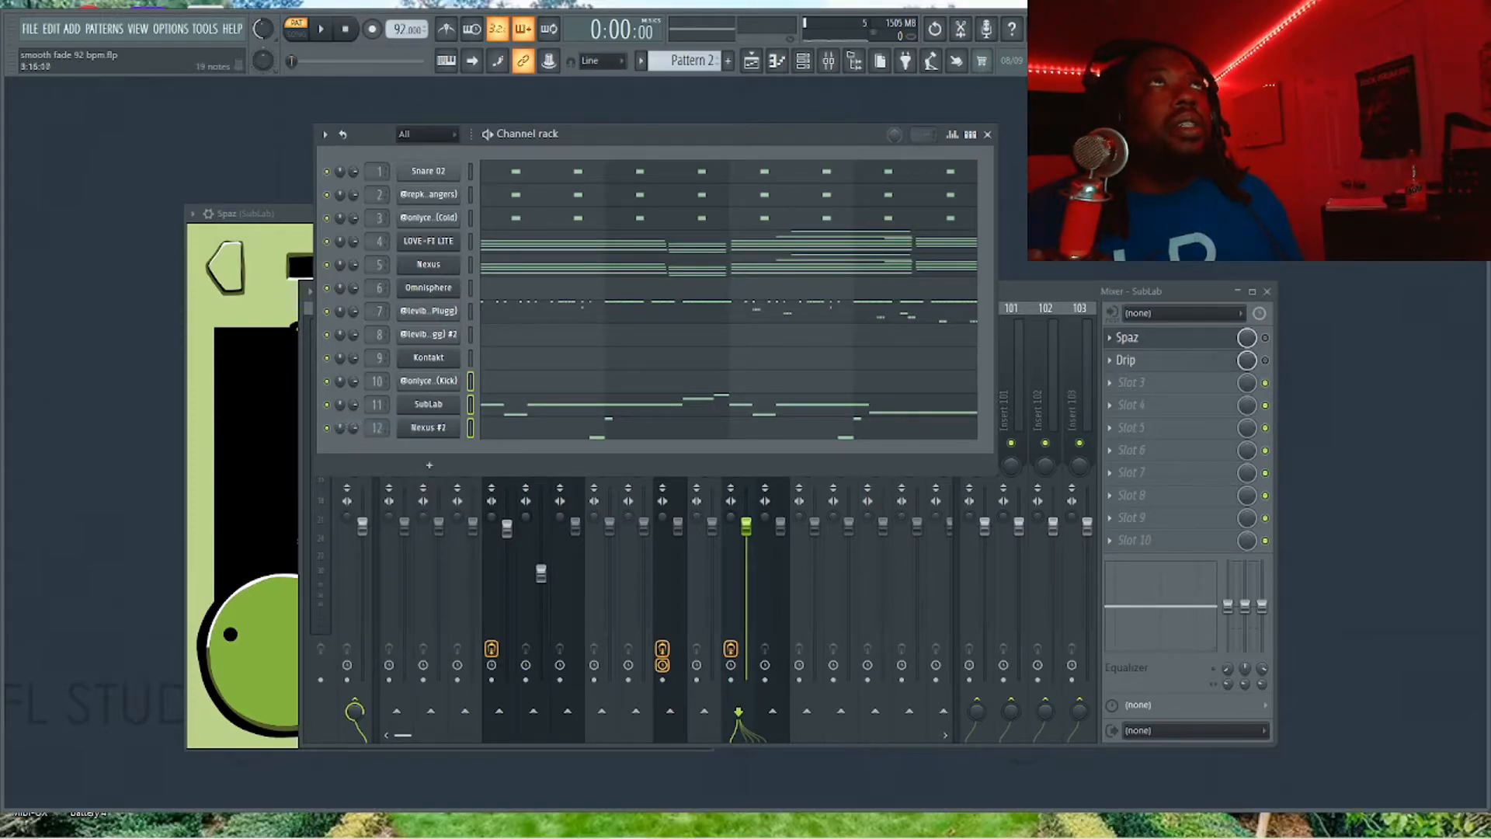
Audition the full pattern with Spaz bypassed and with it re-enabled on the SubLab track.
key(space)
key(F9)
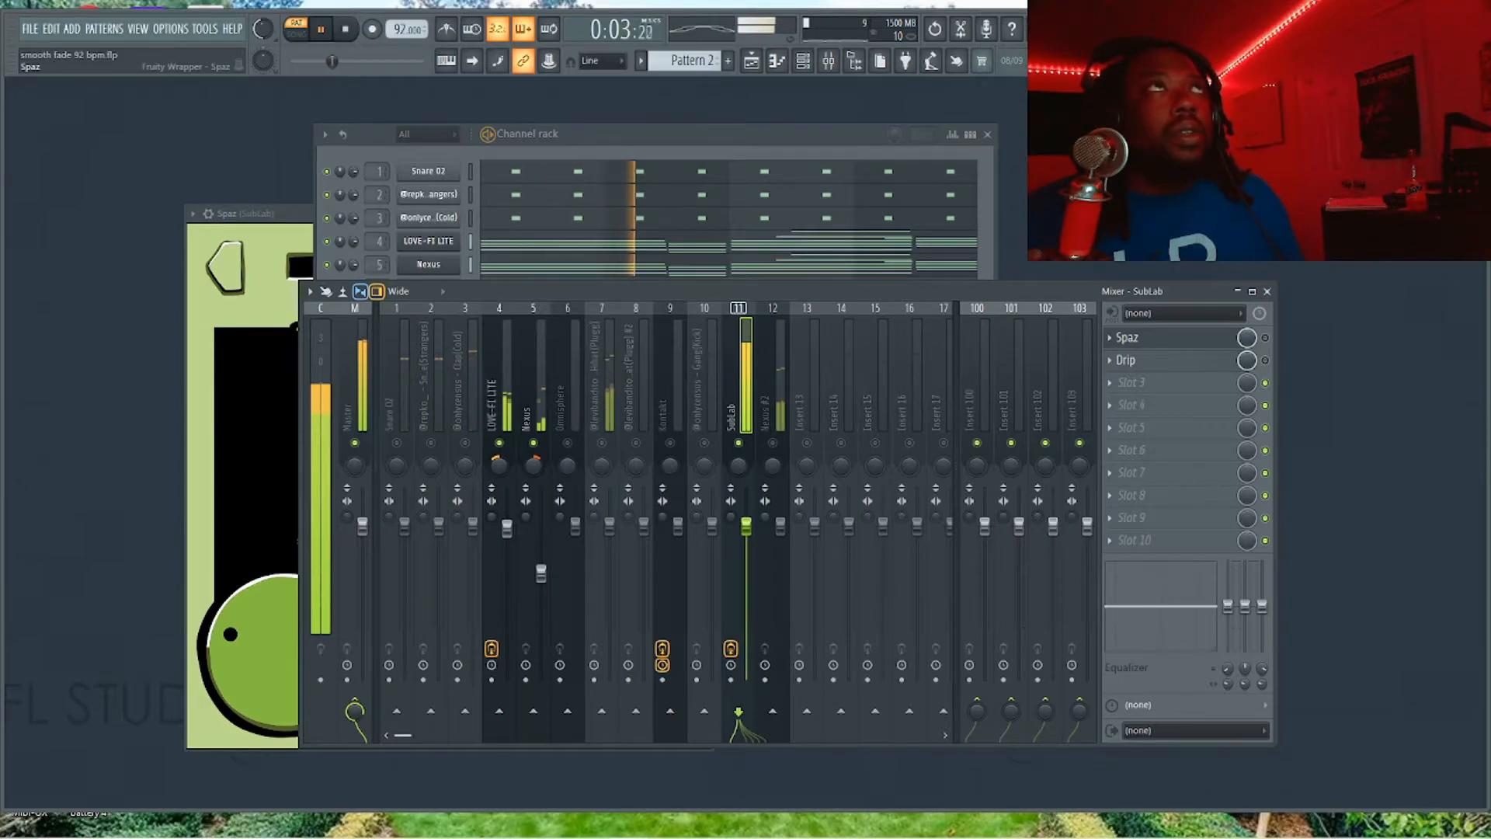
click(261, 214)
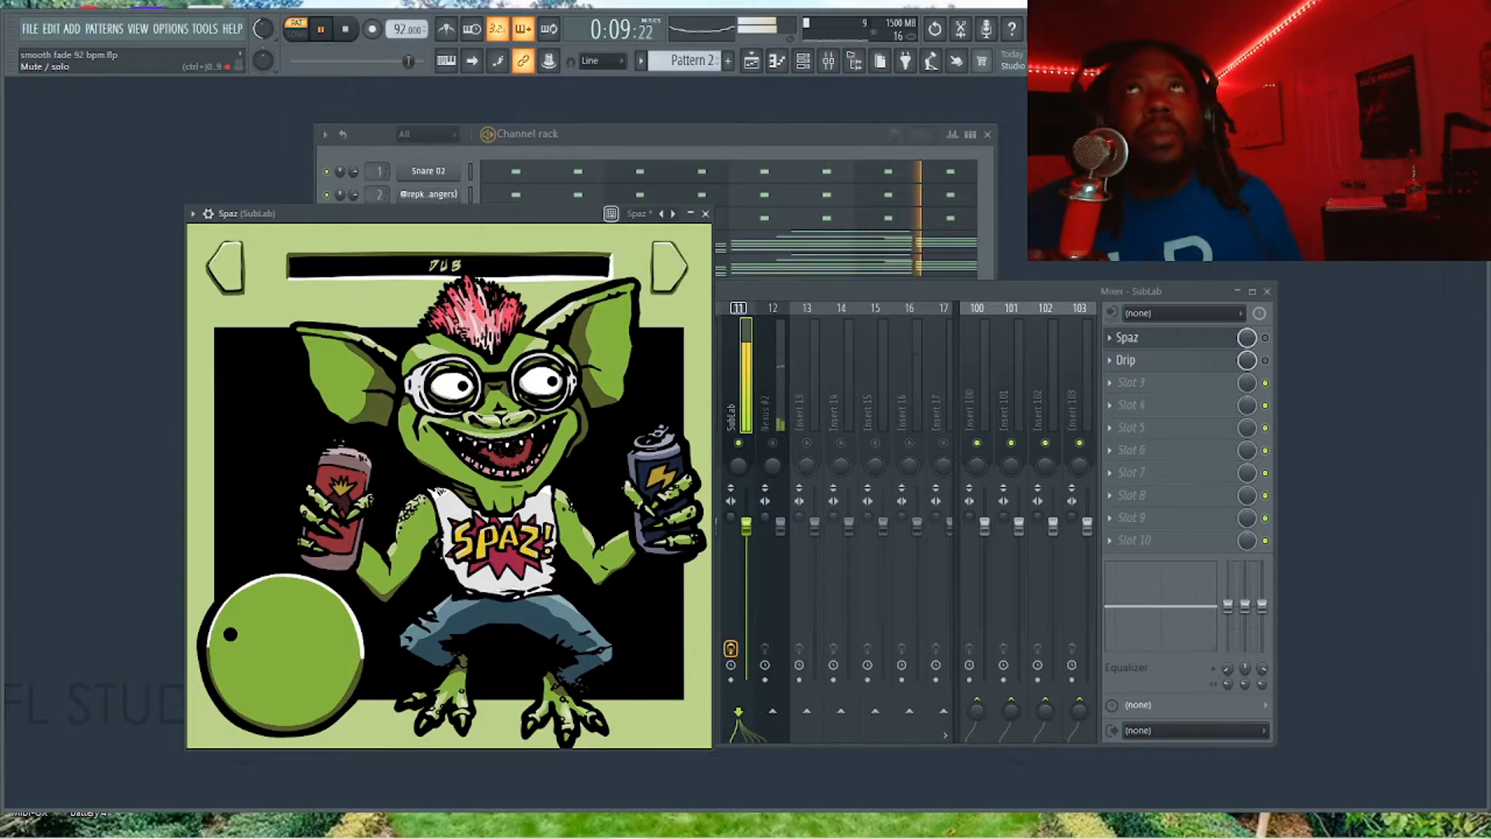
click(1265, 338)
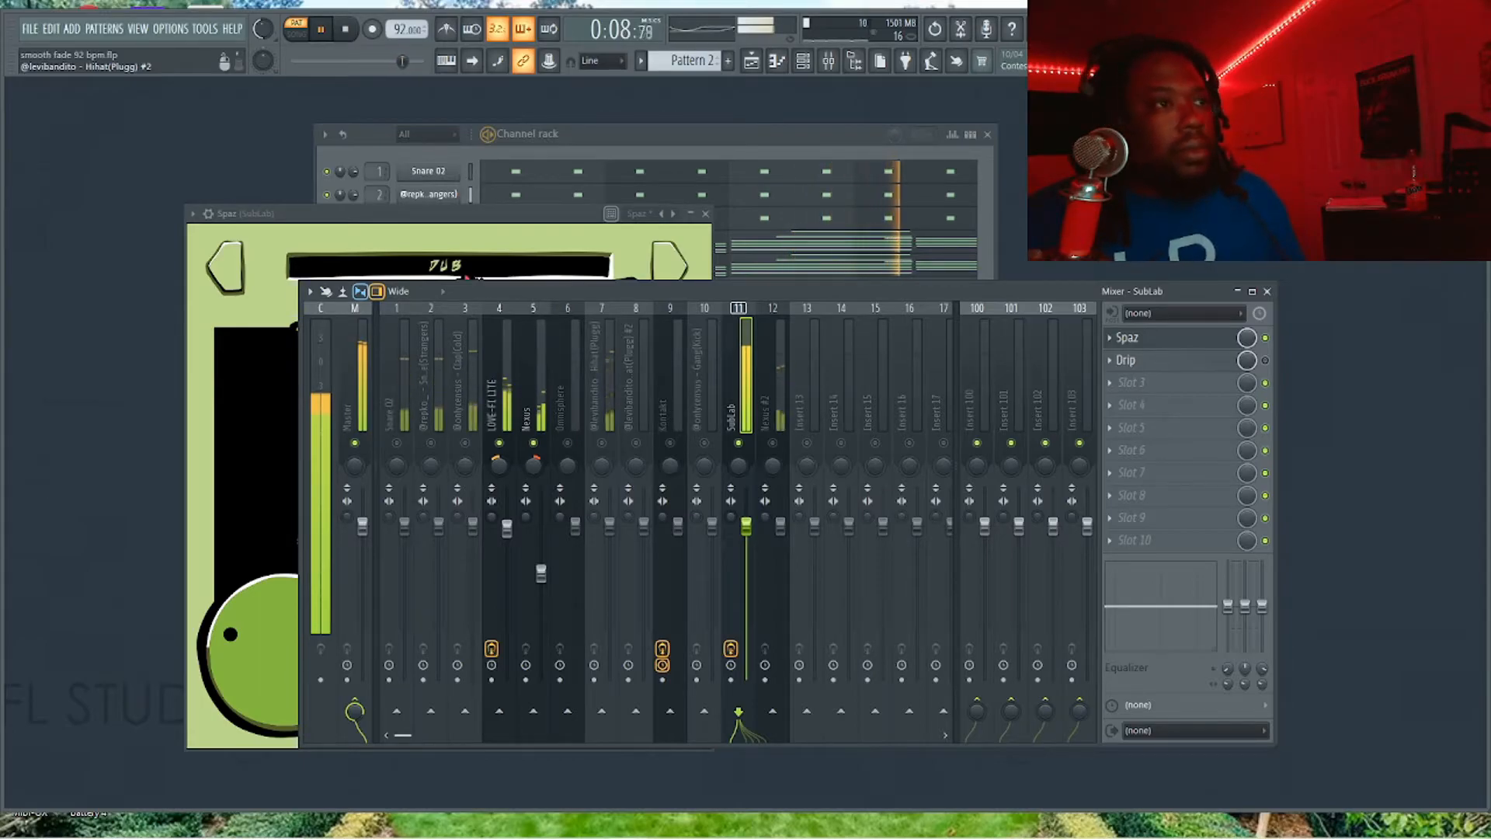
key(space)
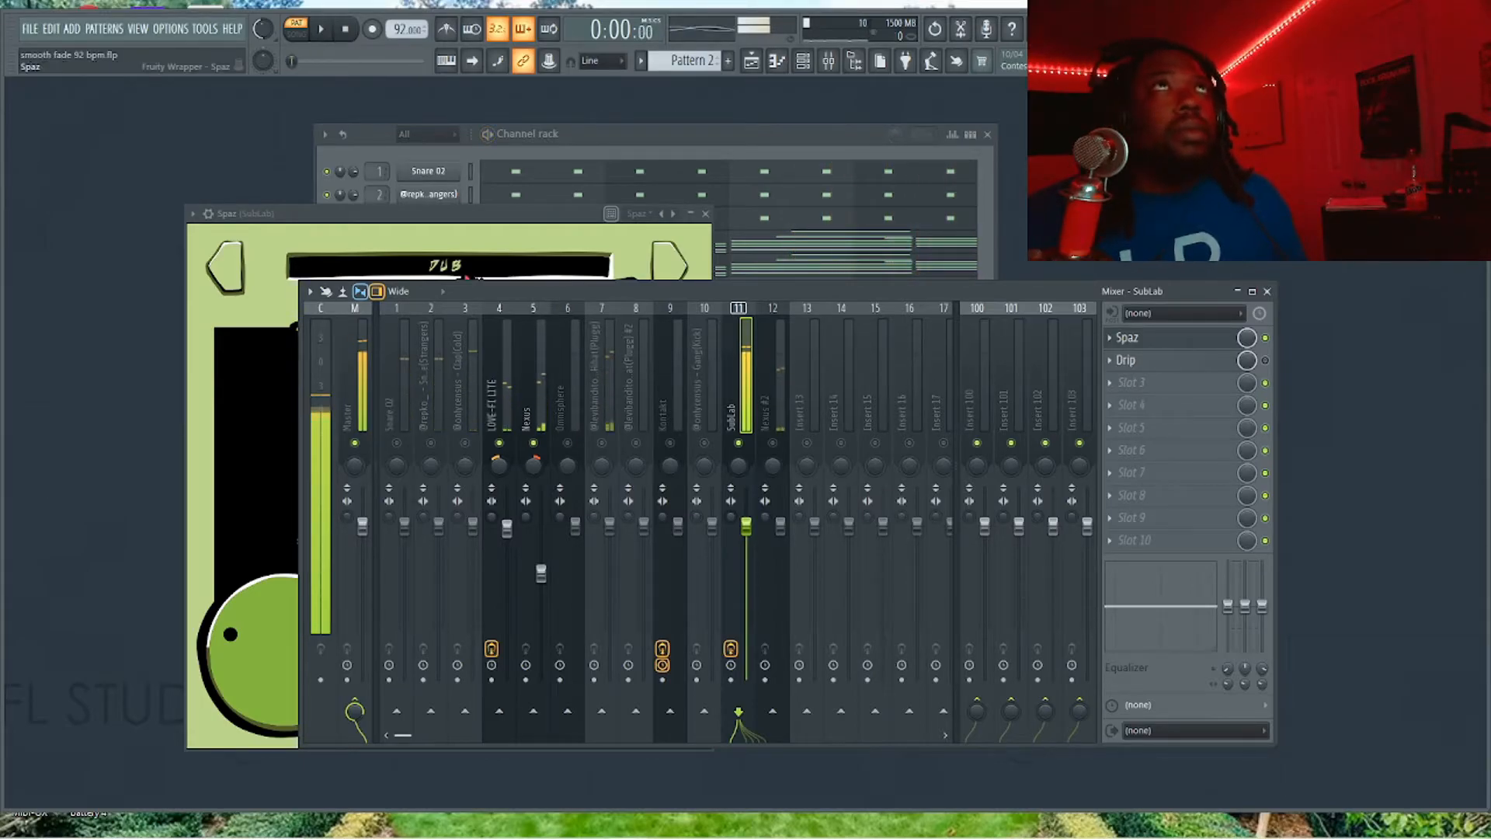
Enable a send from the SubLab mixer track to Insert 13.
click(451, 214)
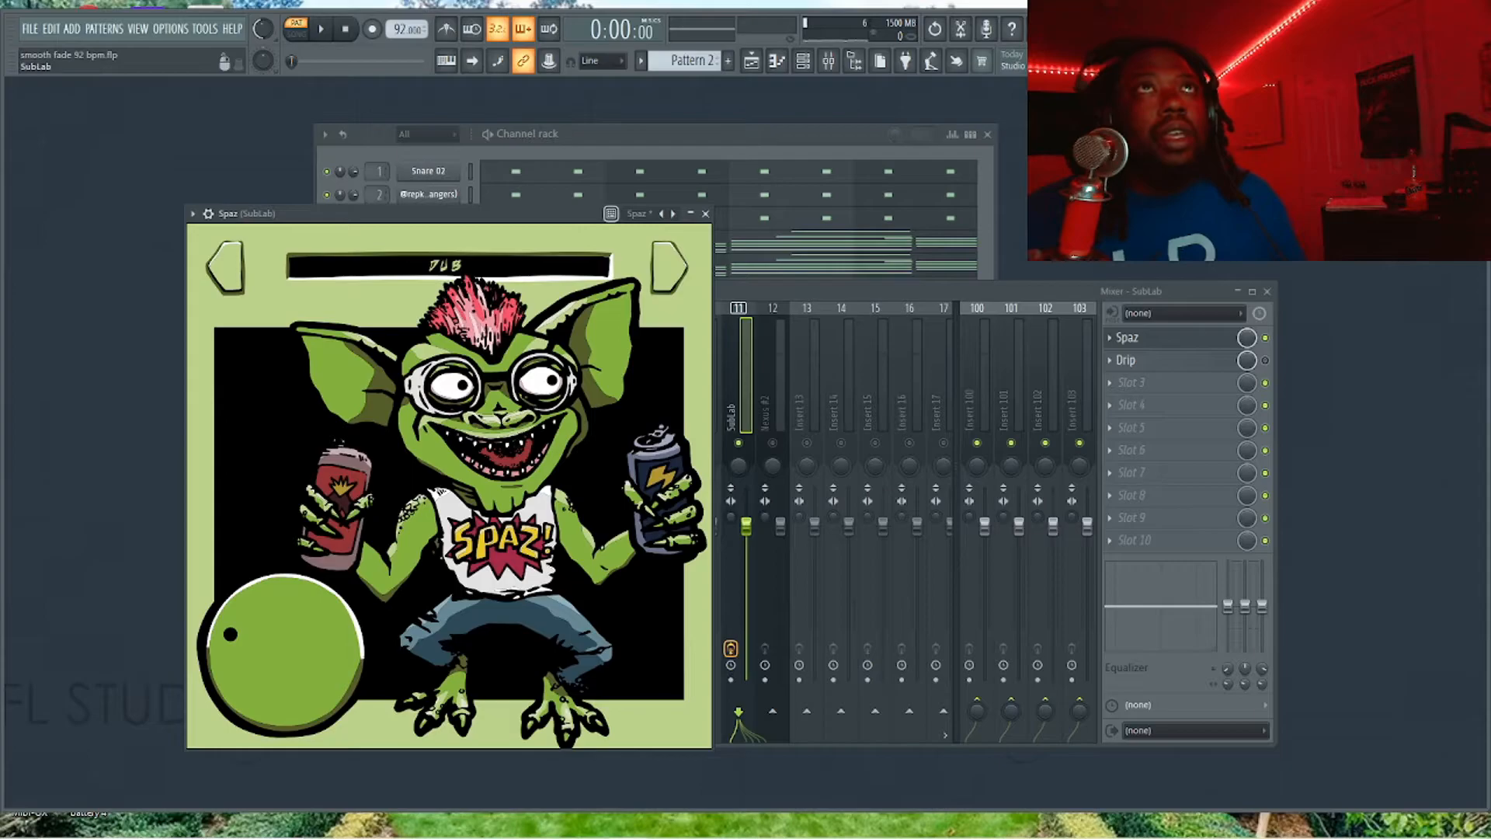
click(738, 381)
click(807, 380)
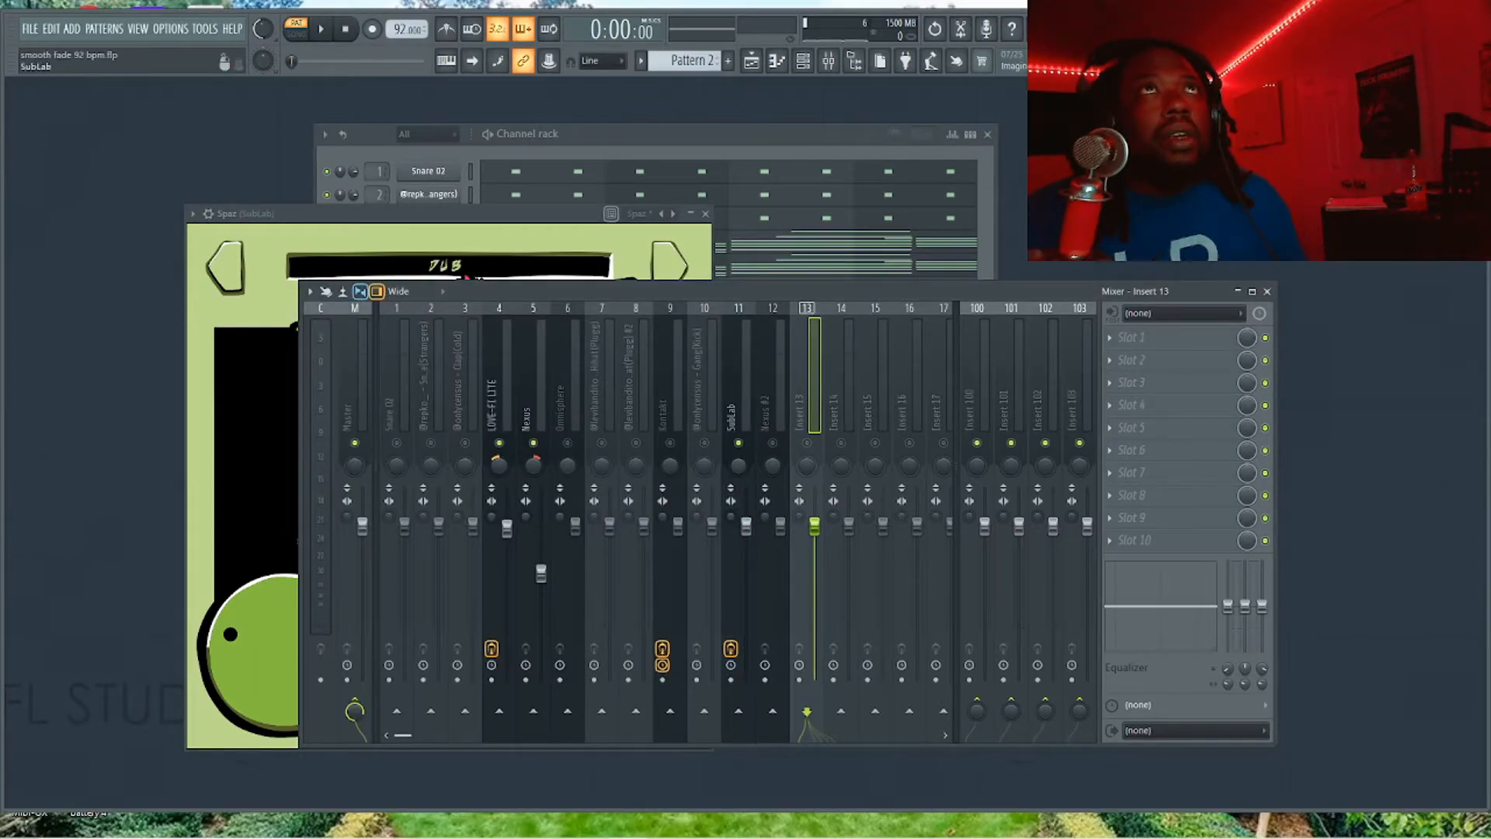
click(739, 380)
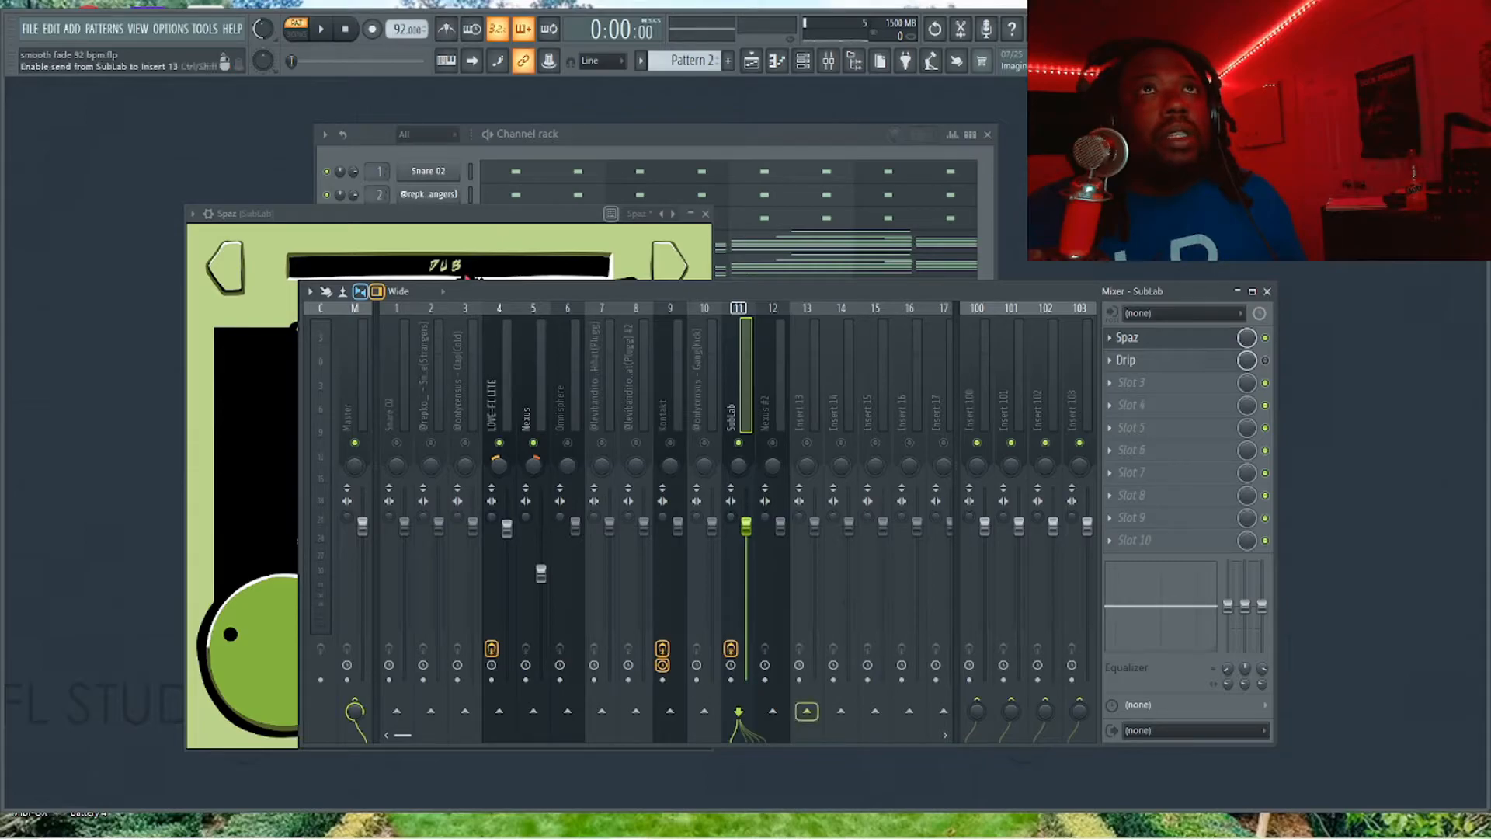
click(807, 711)
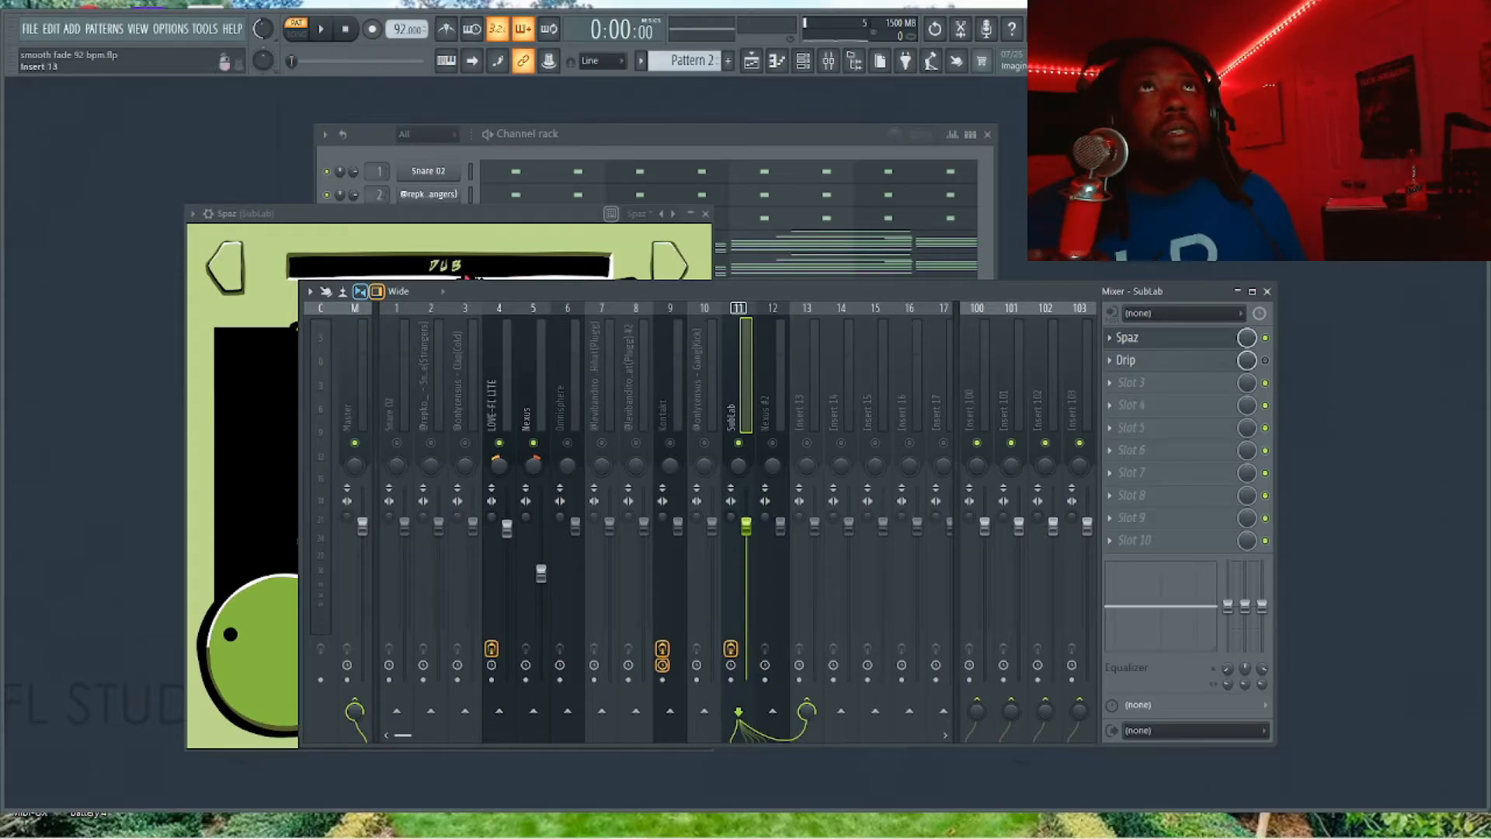
Rename mixer track Insert 13 as sub2.
click(807, 373)
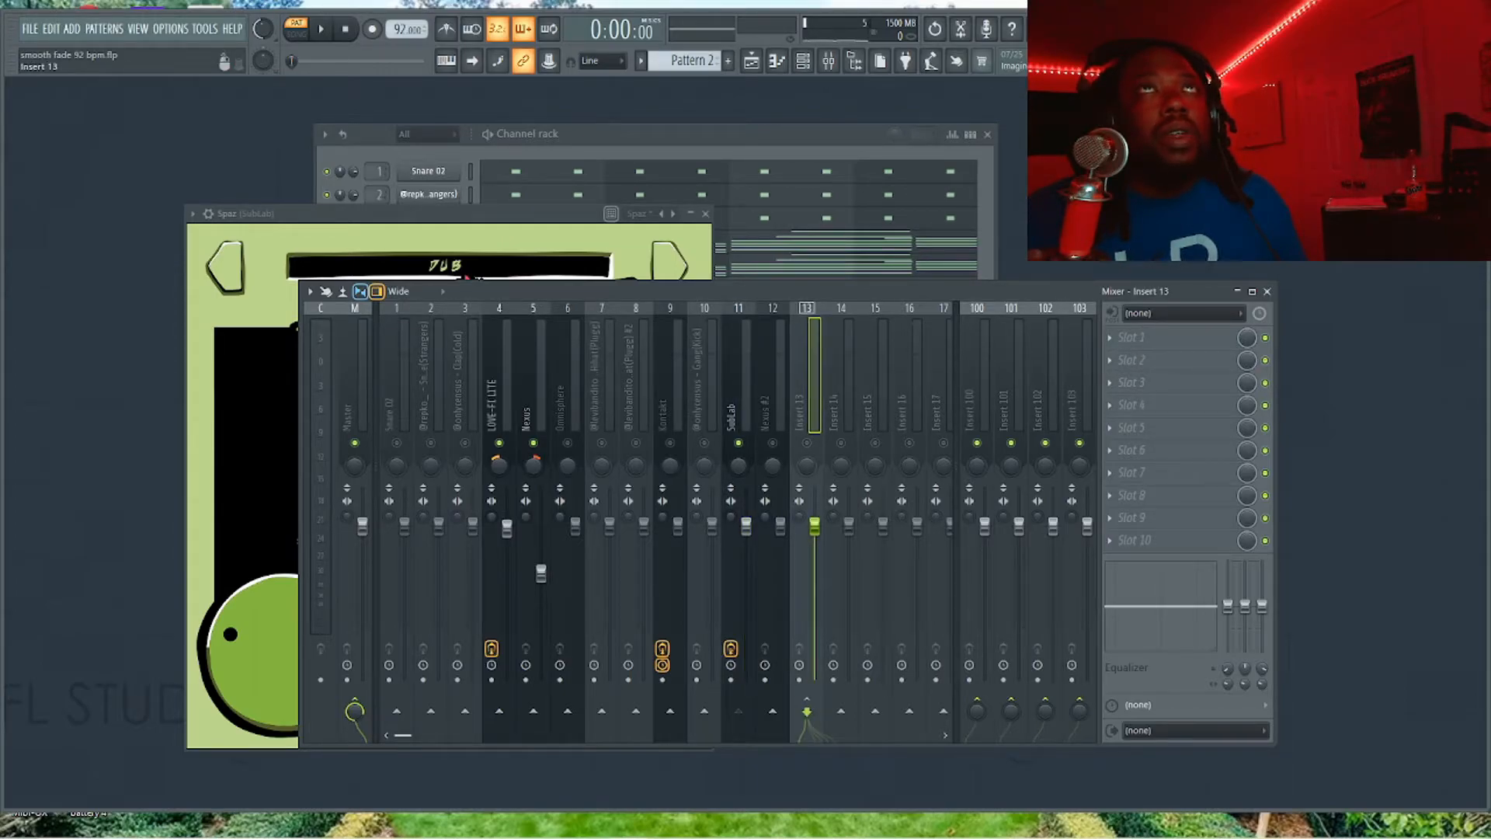
right_click(822, 300)
click(870, 321)
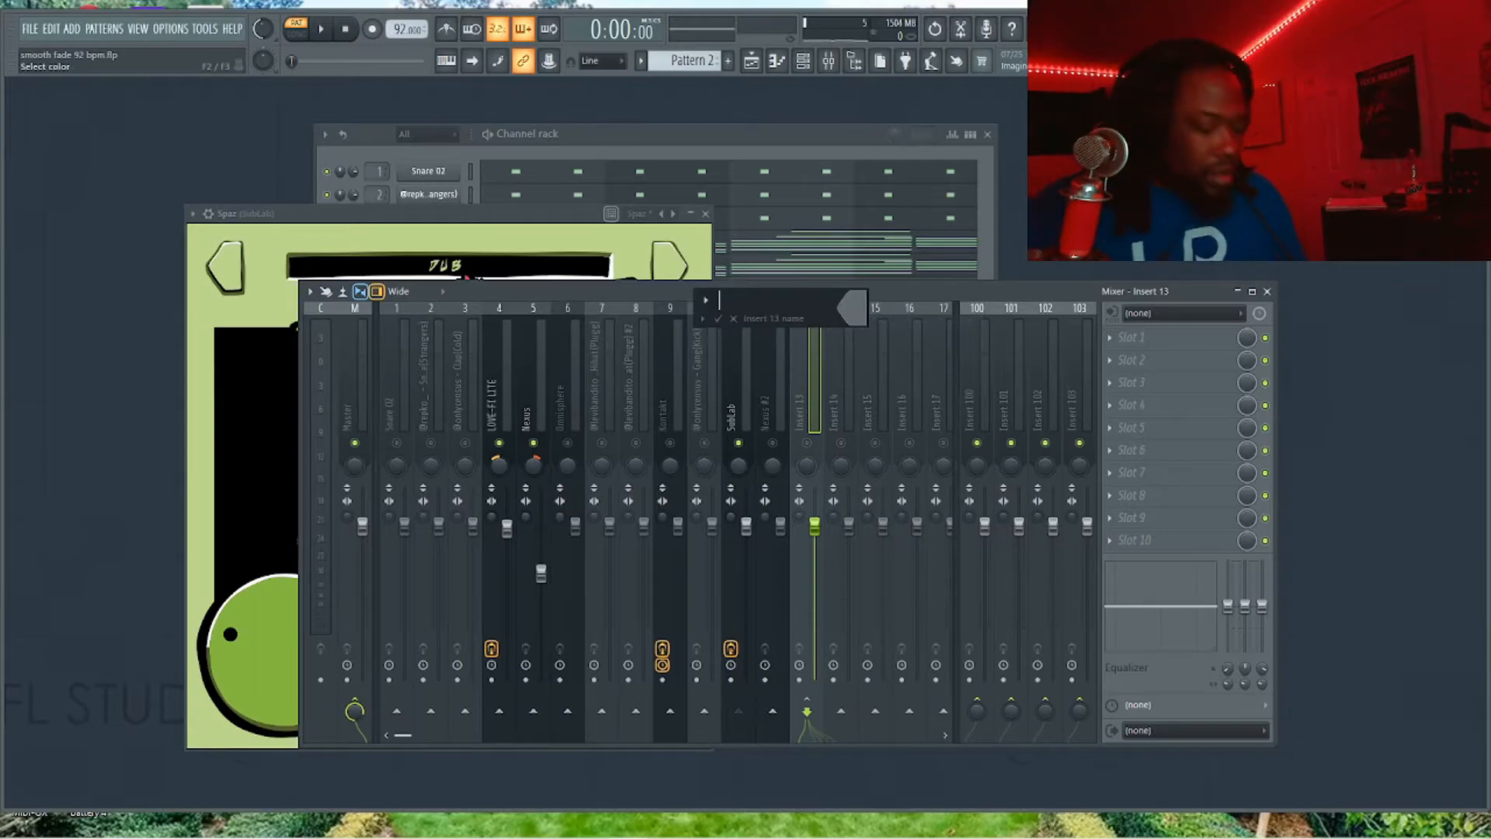
text(sub2)
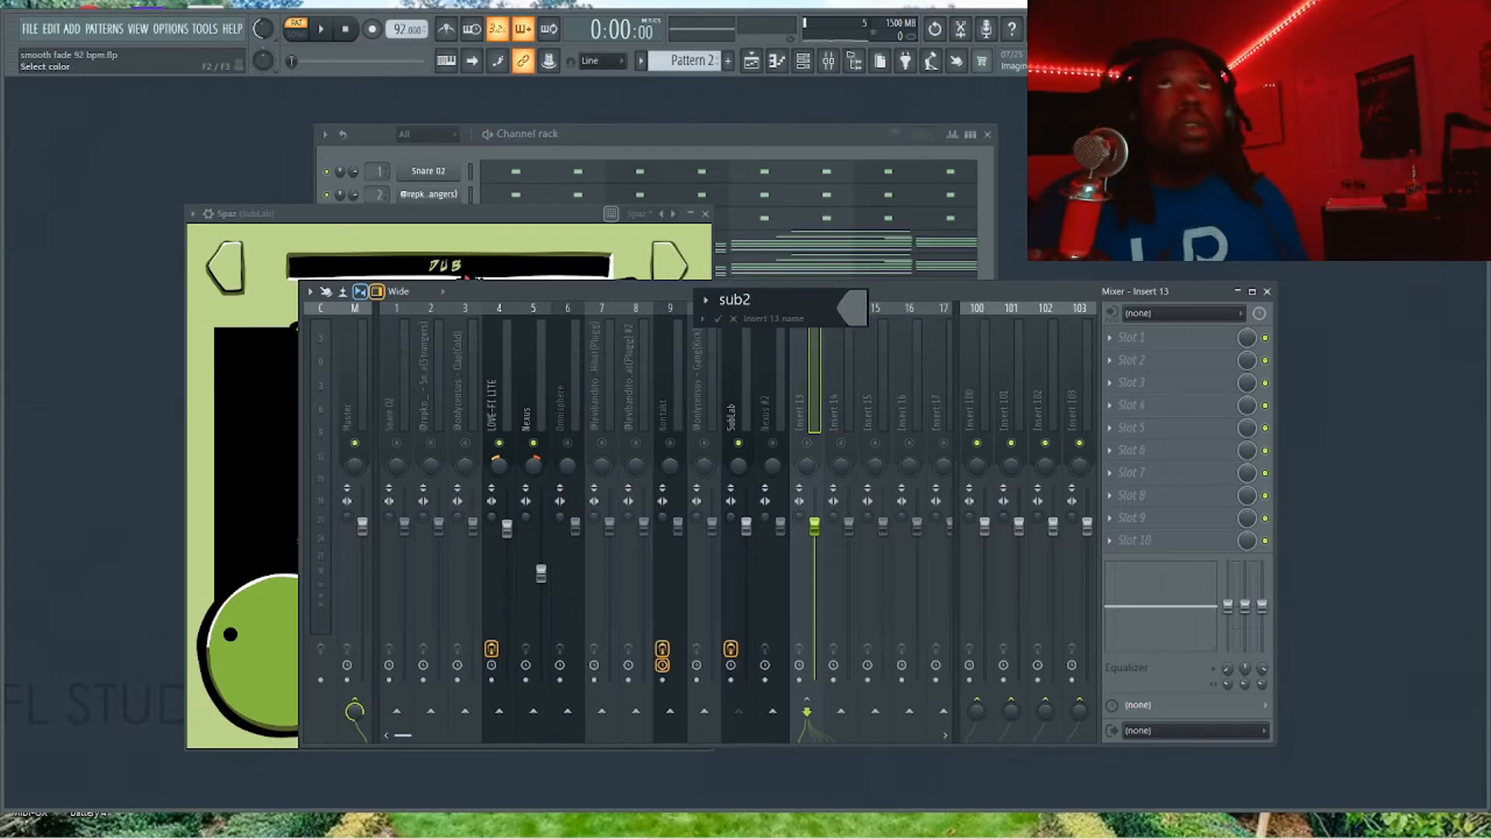
key(Return)
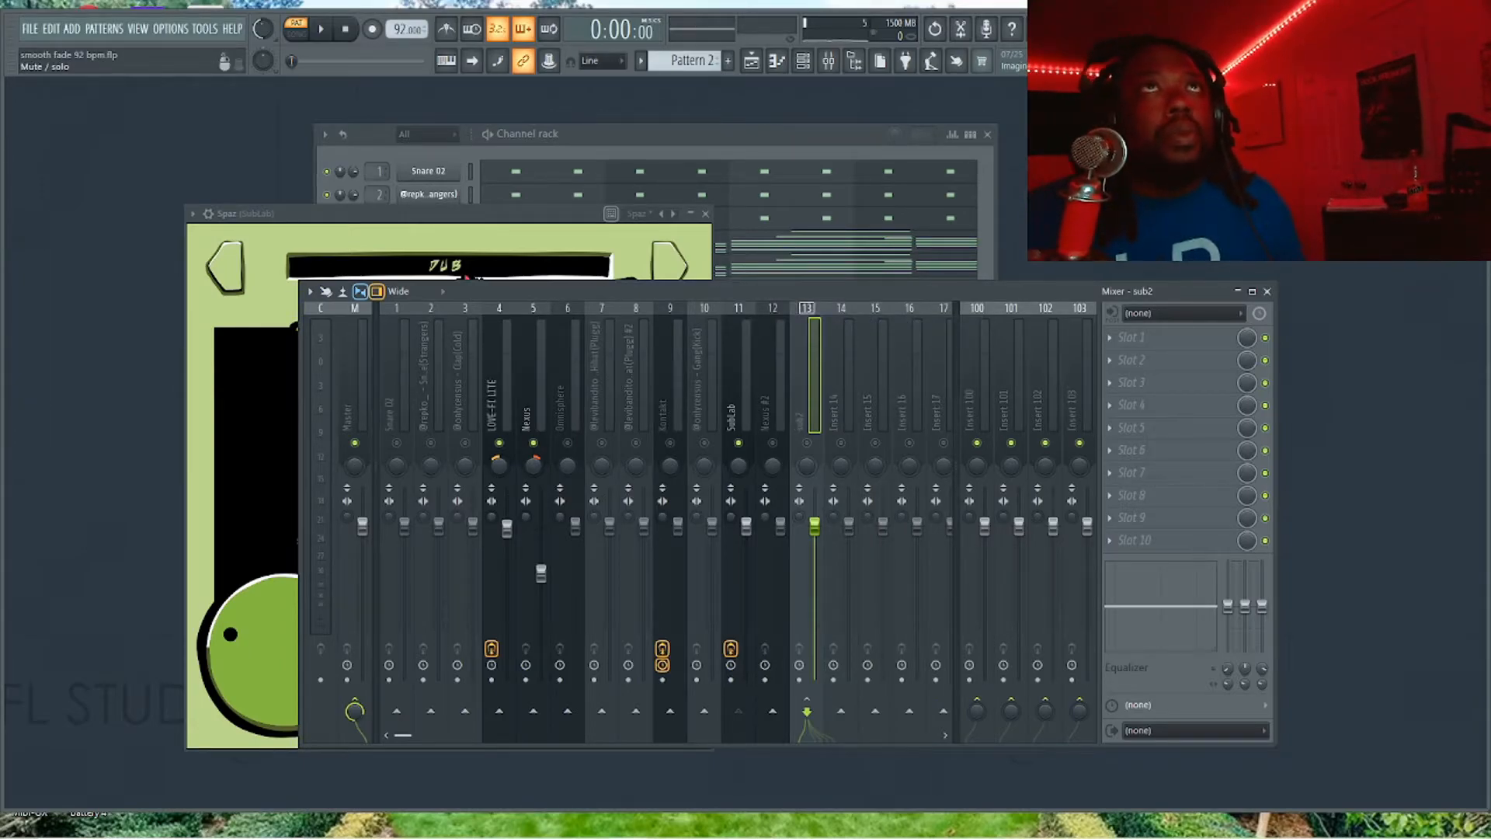
Unmute the sub2 track, play the pattern briefly, and check the SubLab and sub2 mixer tracks.
click(807, 443)
key(space)
key(space)
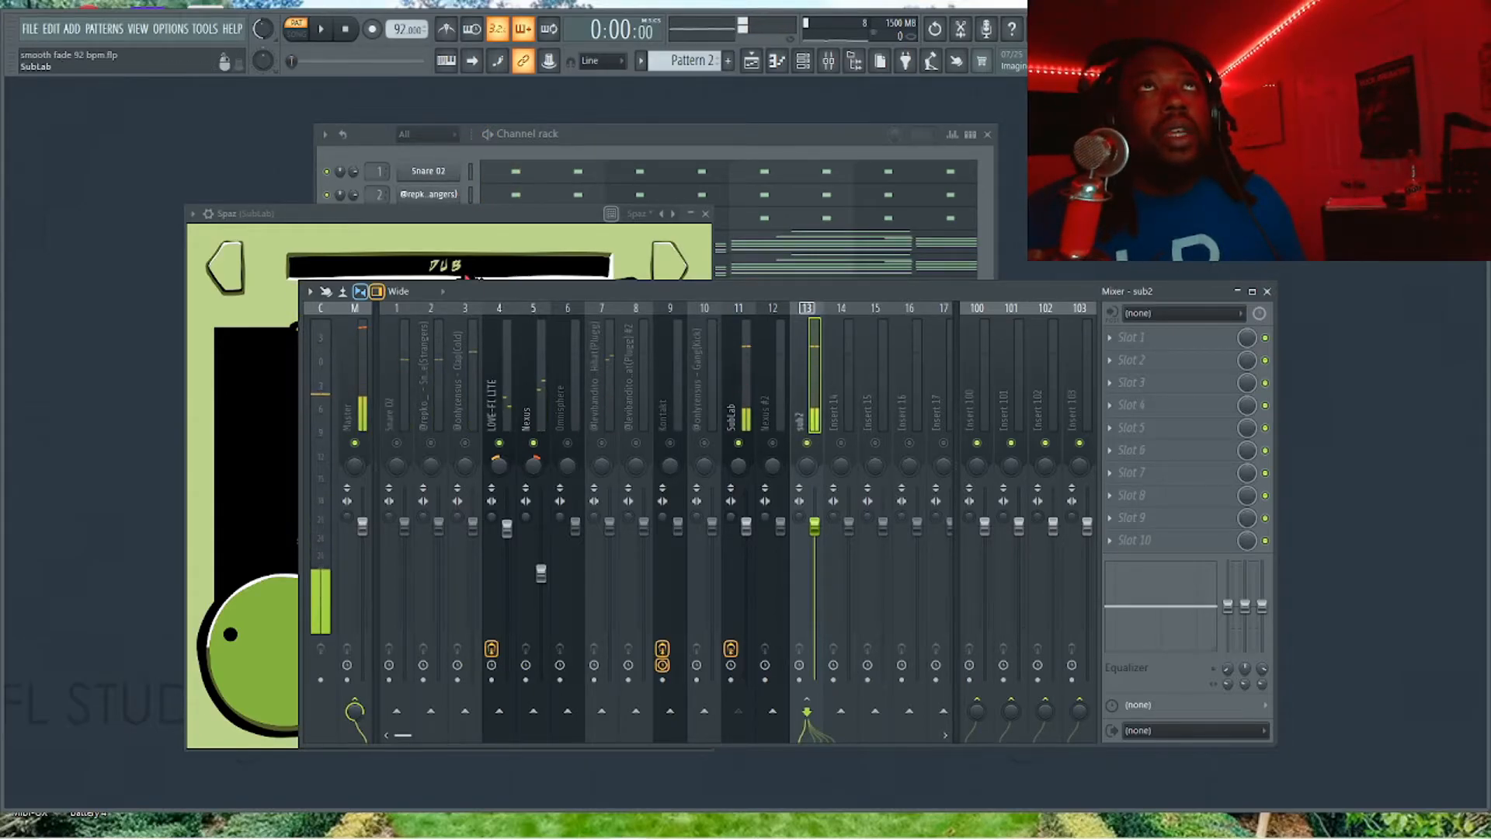
click(739, 389)
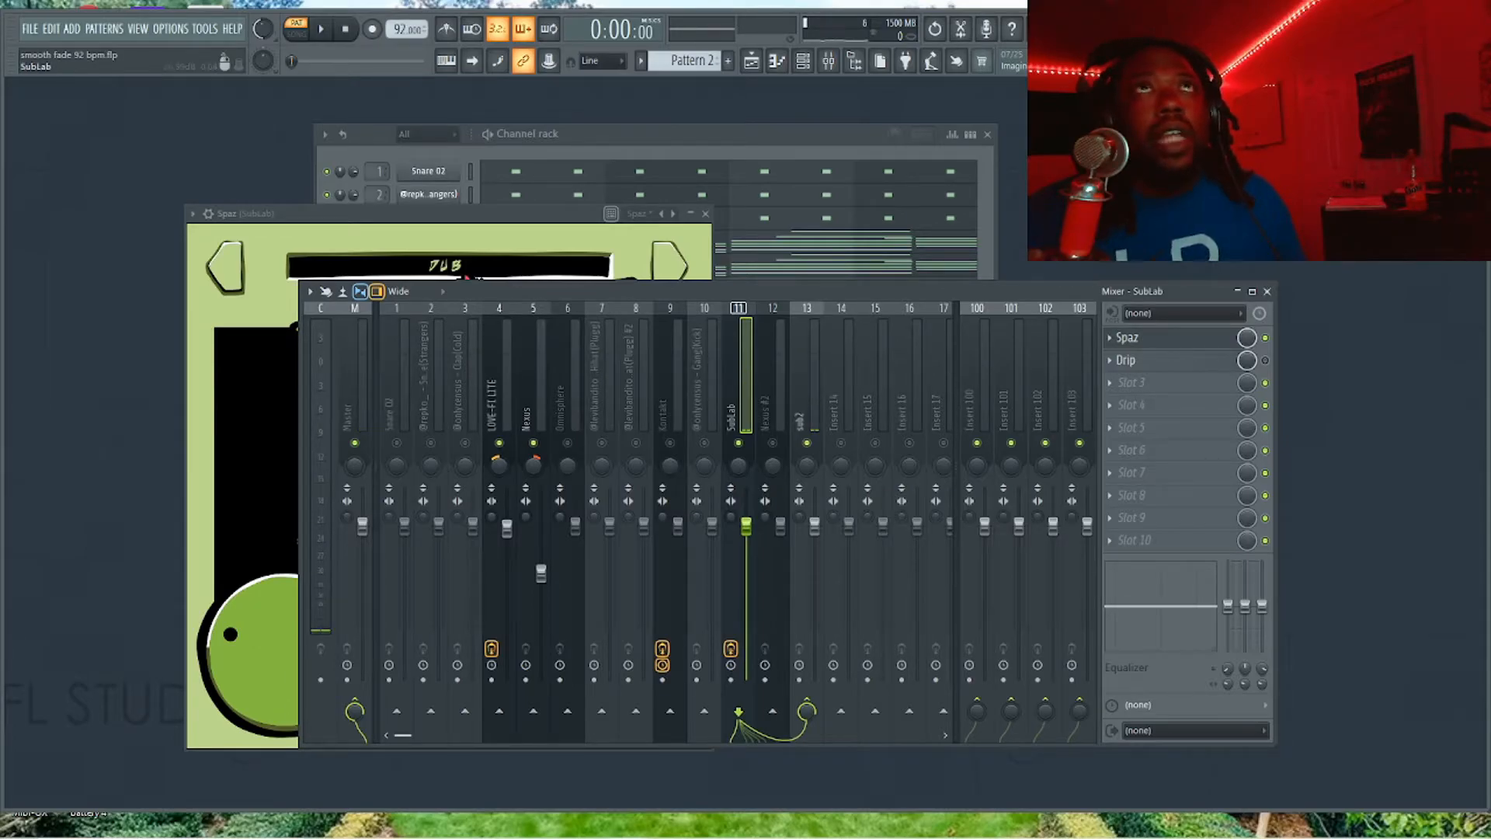
click(807, 380)
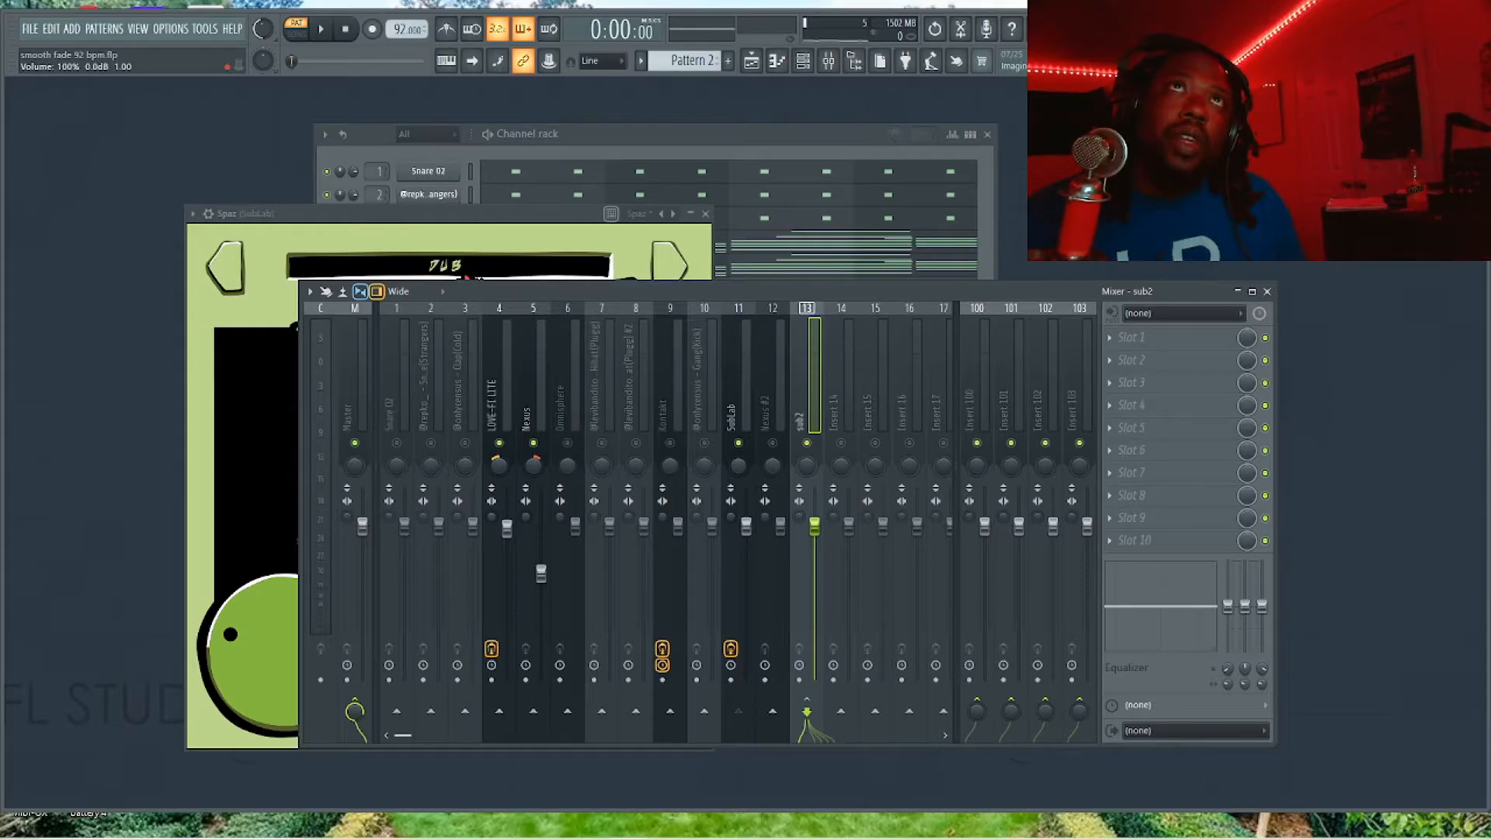
Audition the pattern with the SubLab fader at 15% and raise it to 66%.
drag(746, 527, 745, 653)
key(space)
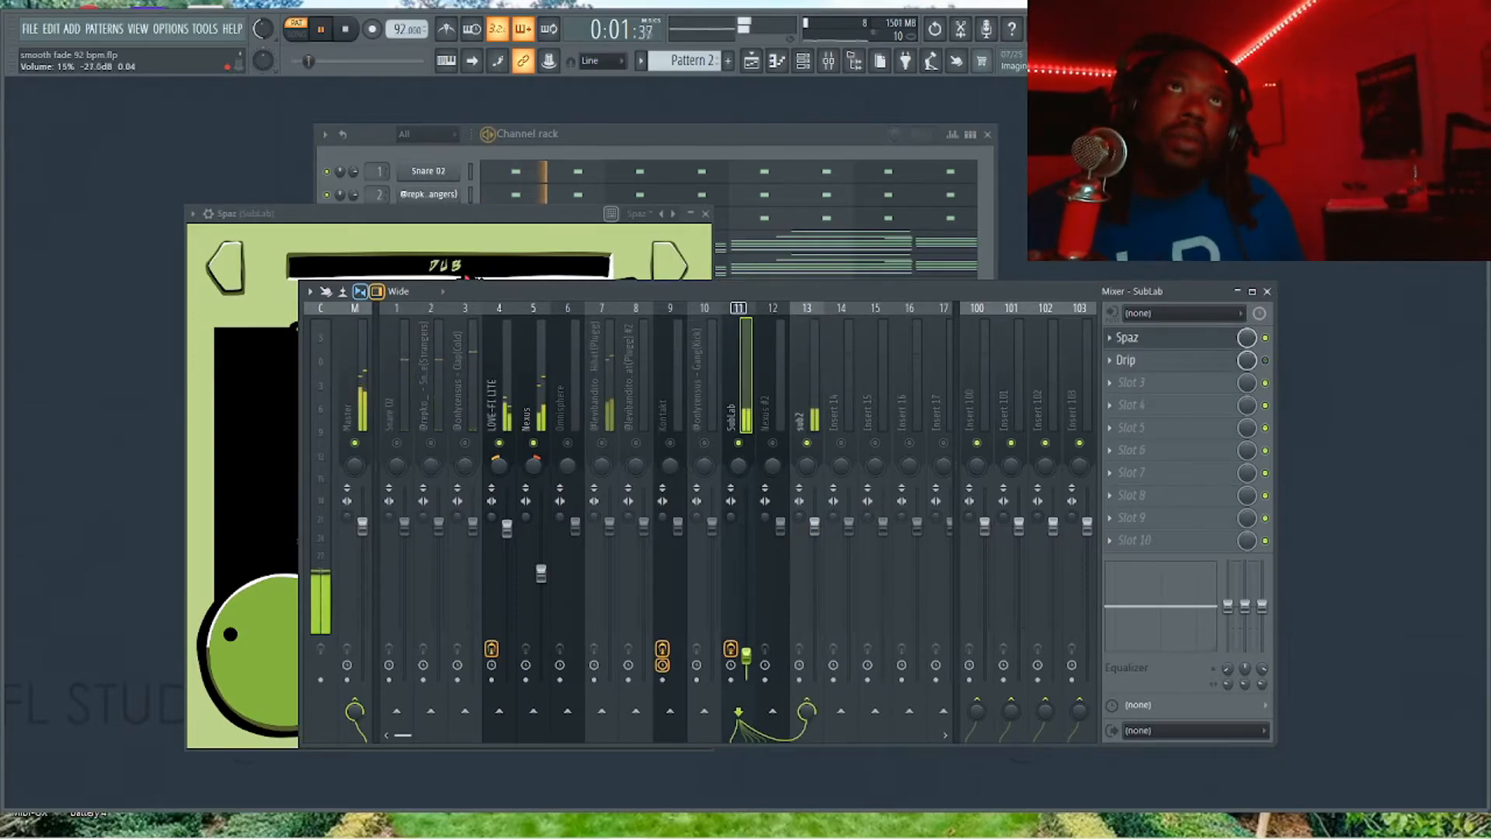
drag(745, 653, 746, 584)
key(space)
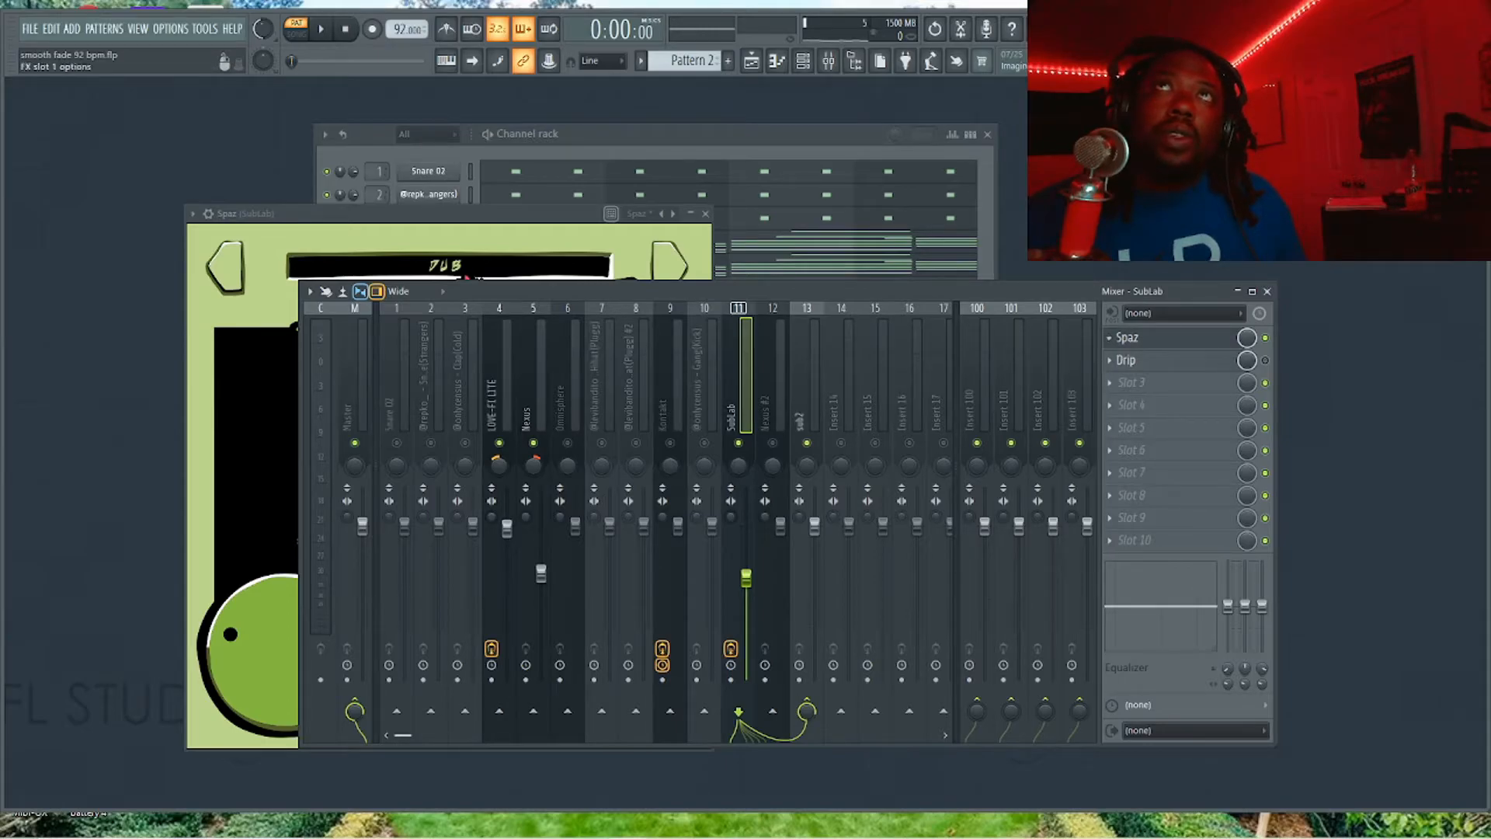
Copy Spaz with its current DUB settings from the SubLab track to the sub2 track.
click(1109, 337)
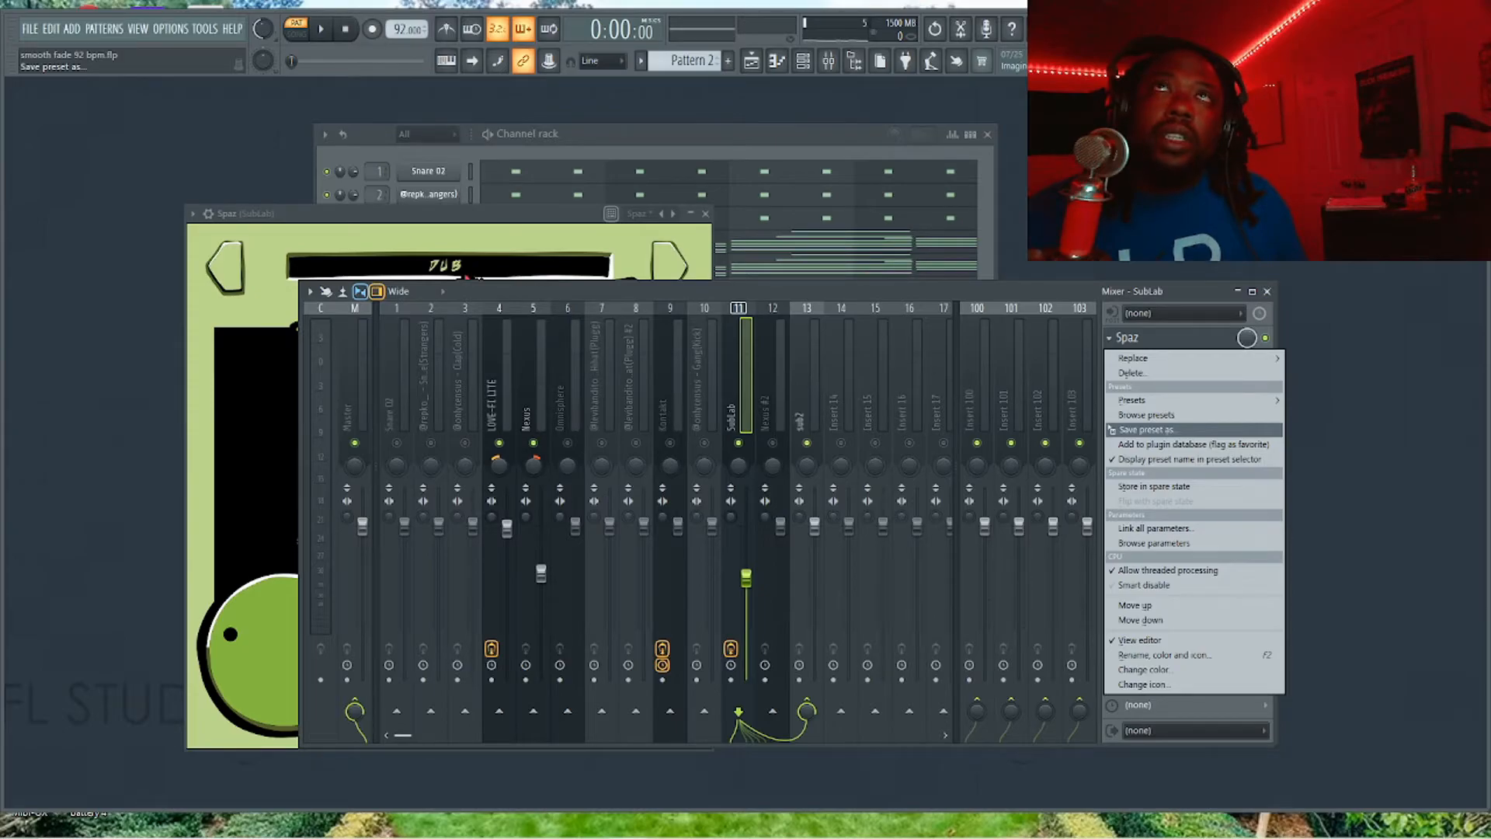
drag(1145, 429, 803, 431)
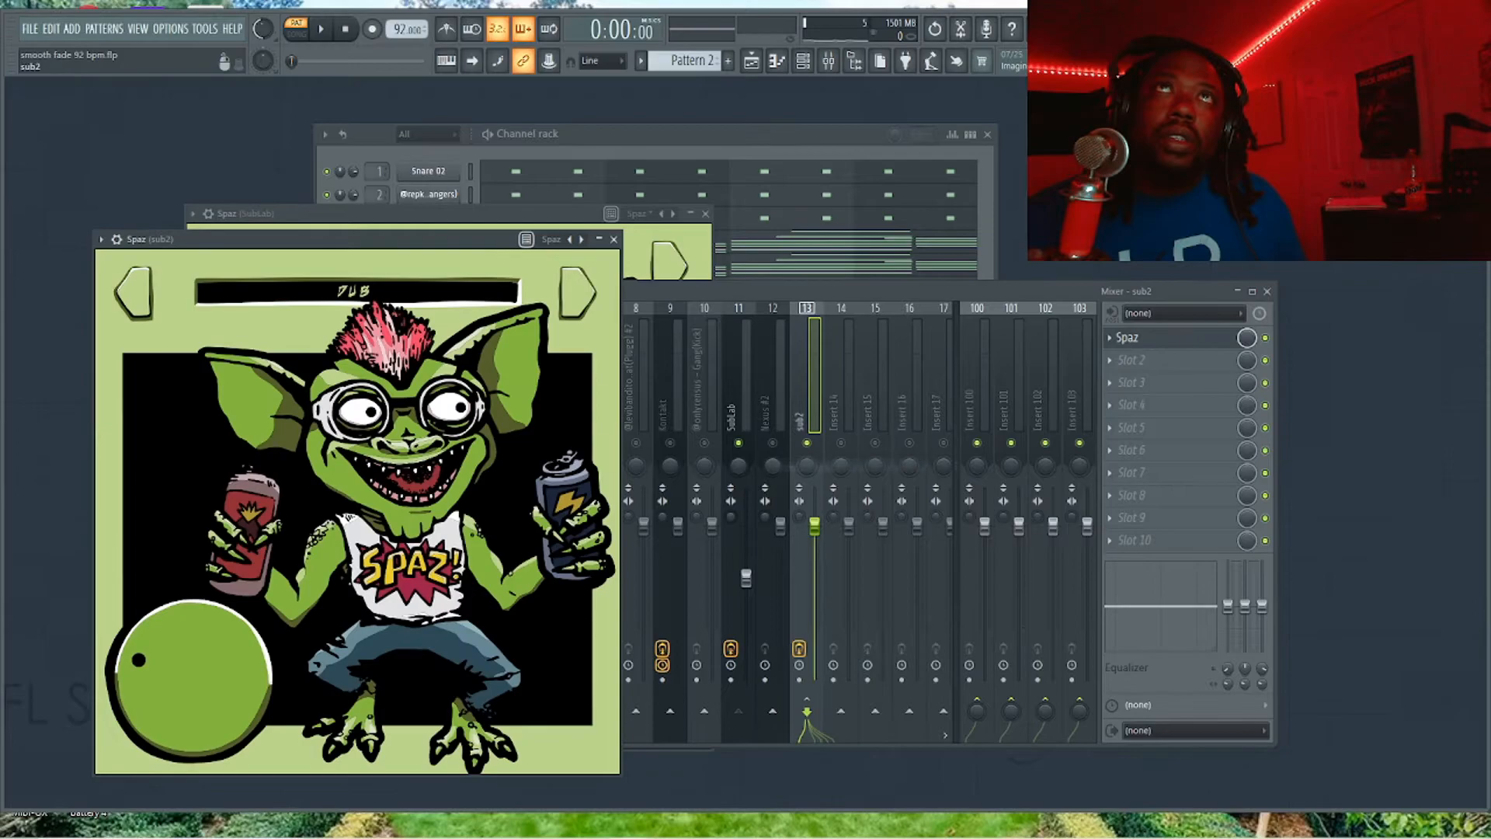
Audition the SubLab track with its fader lowered to 42% and set the volume to 75%.
click(736, 413)
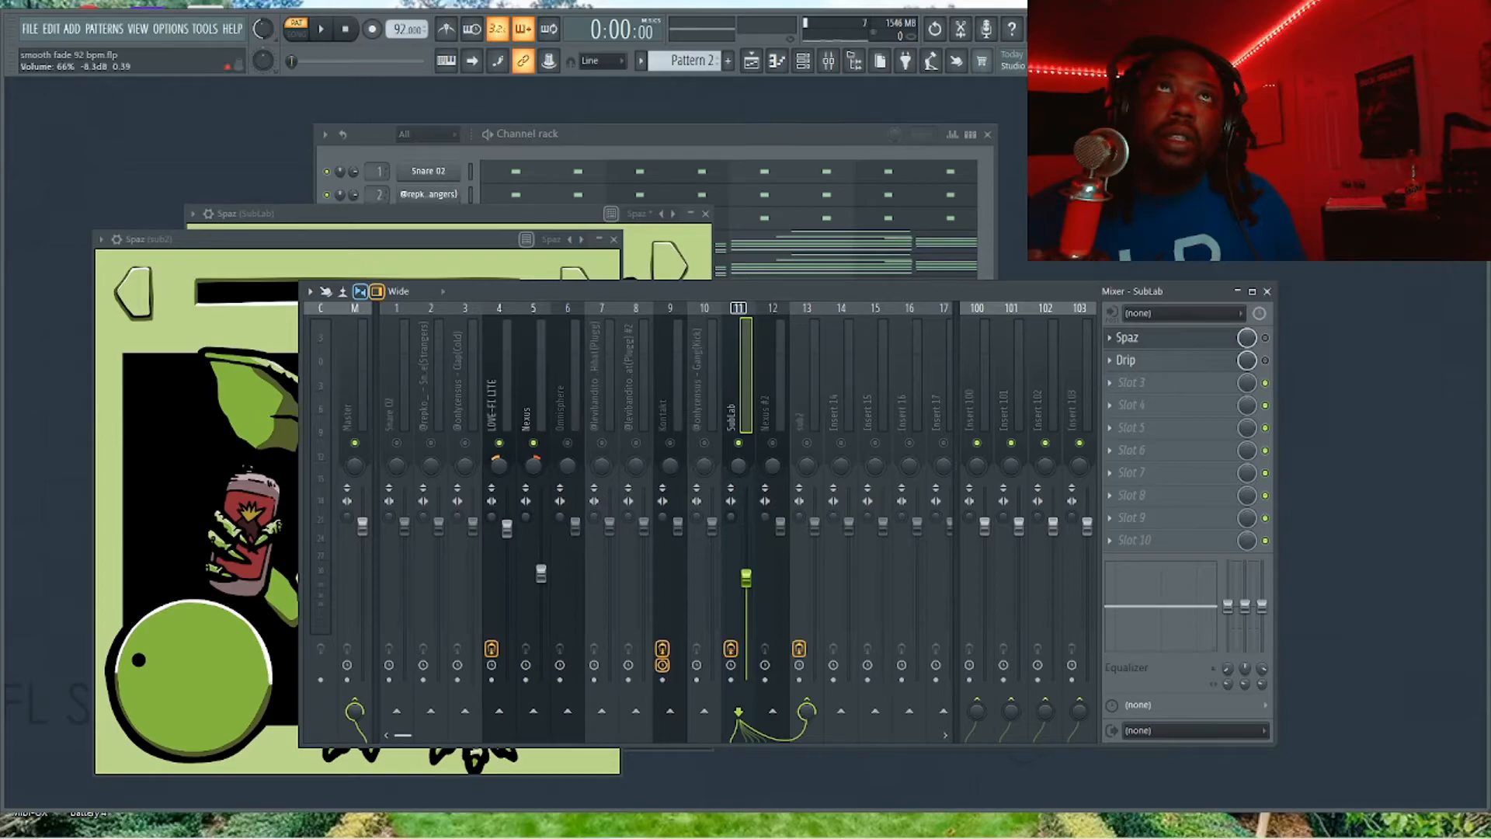
key(space)
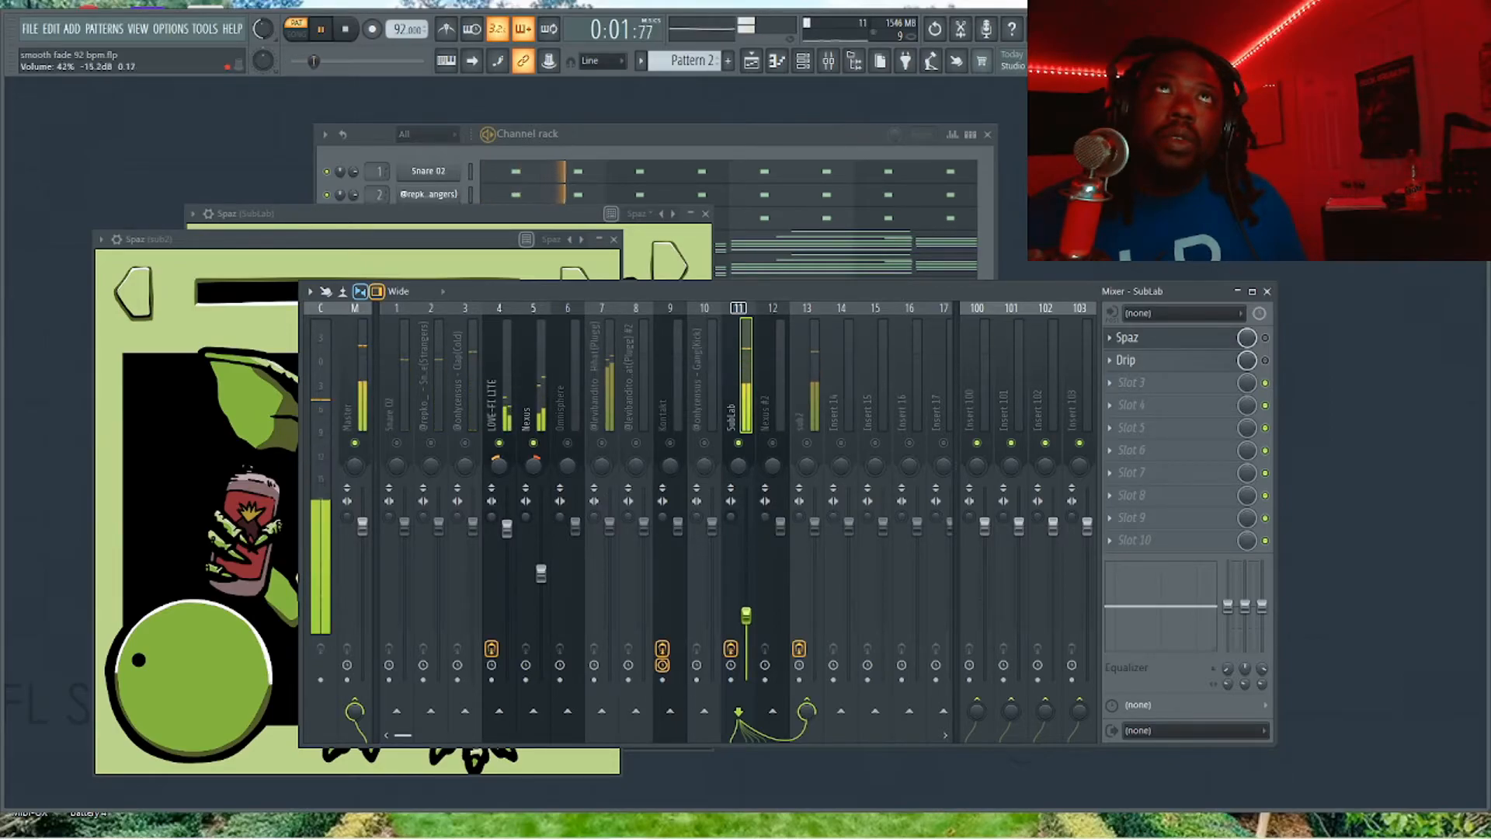
key(space)
drag(745, 594, 745, 575)
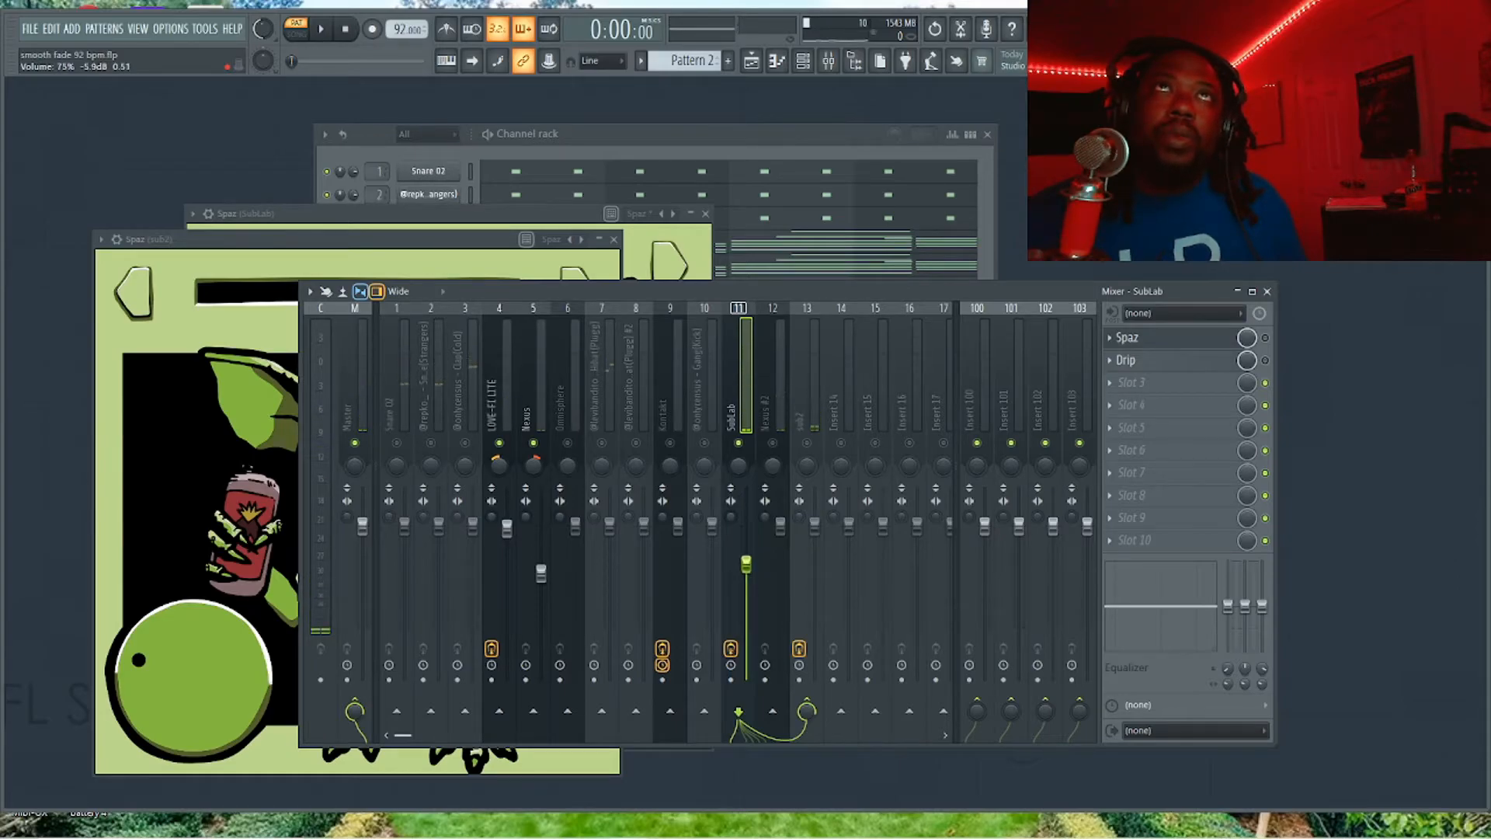
Delete Spaz from the sub2 track and remove the send from SubLab to sub2.
click(807, 389)
click(1118, 337)
click(1130, 373)
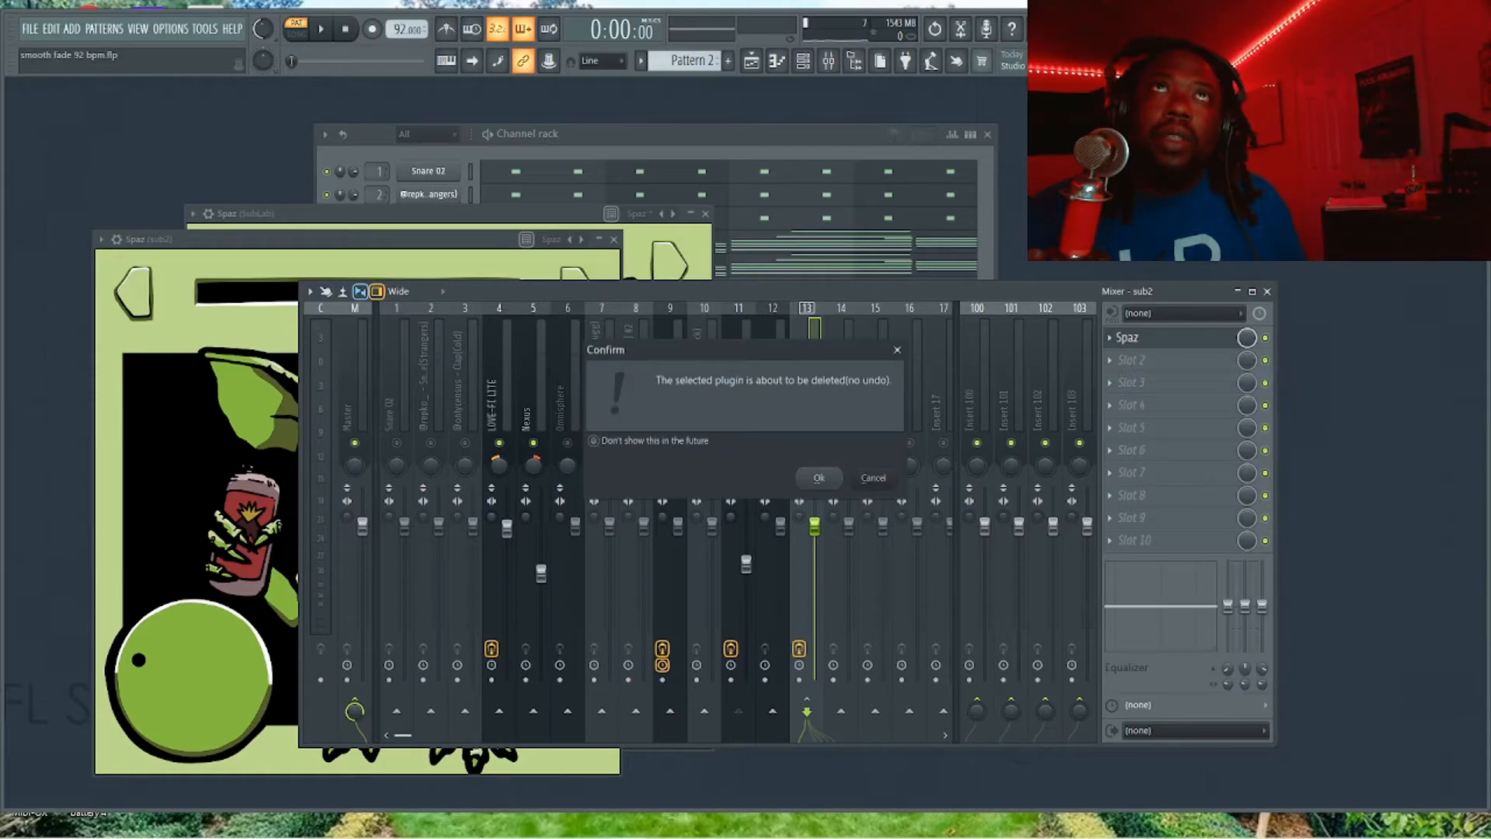
key(Return)
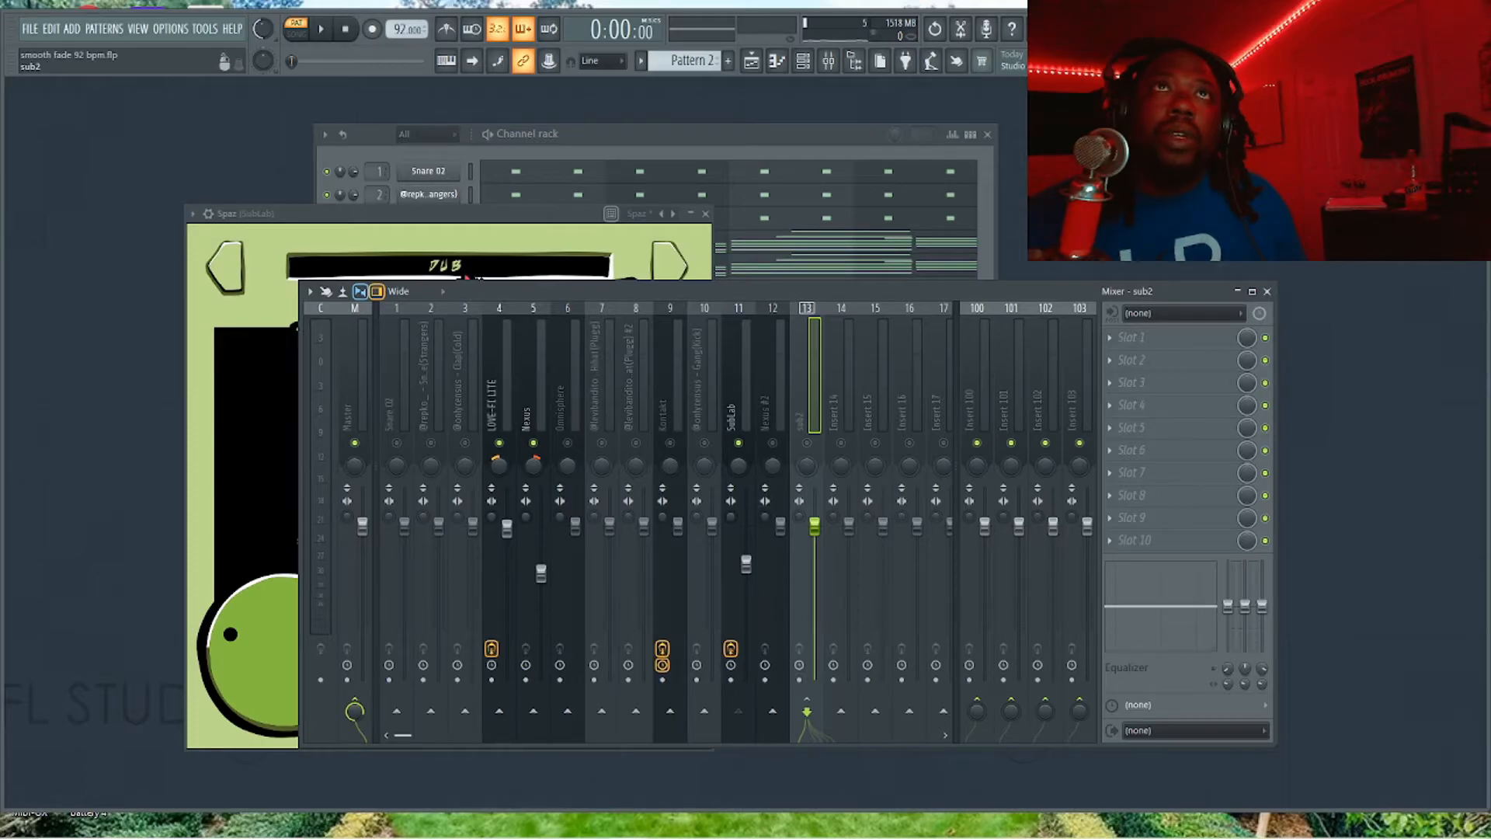
click(733, 418)
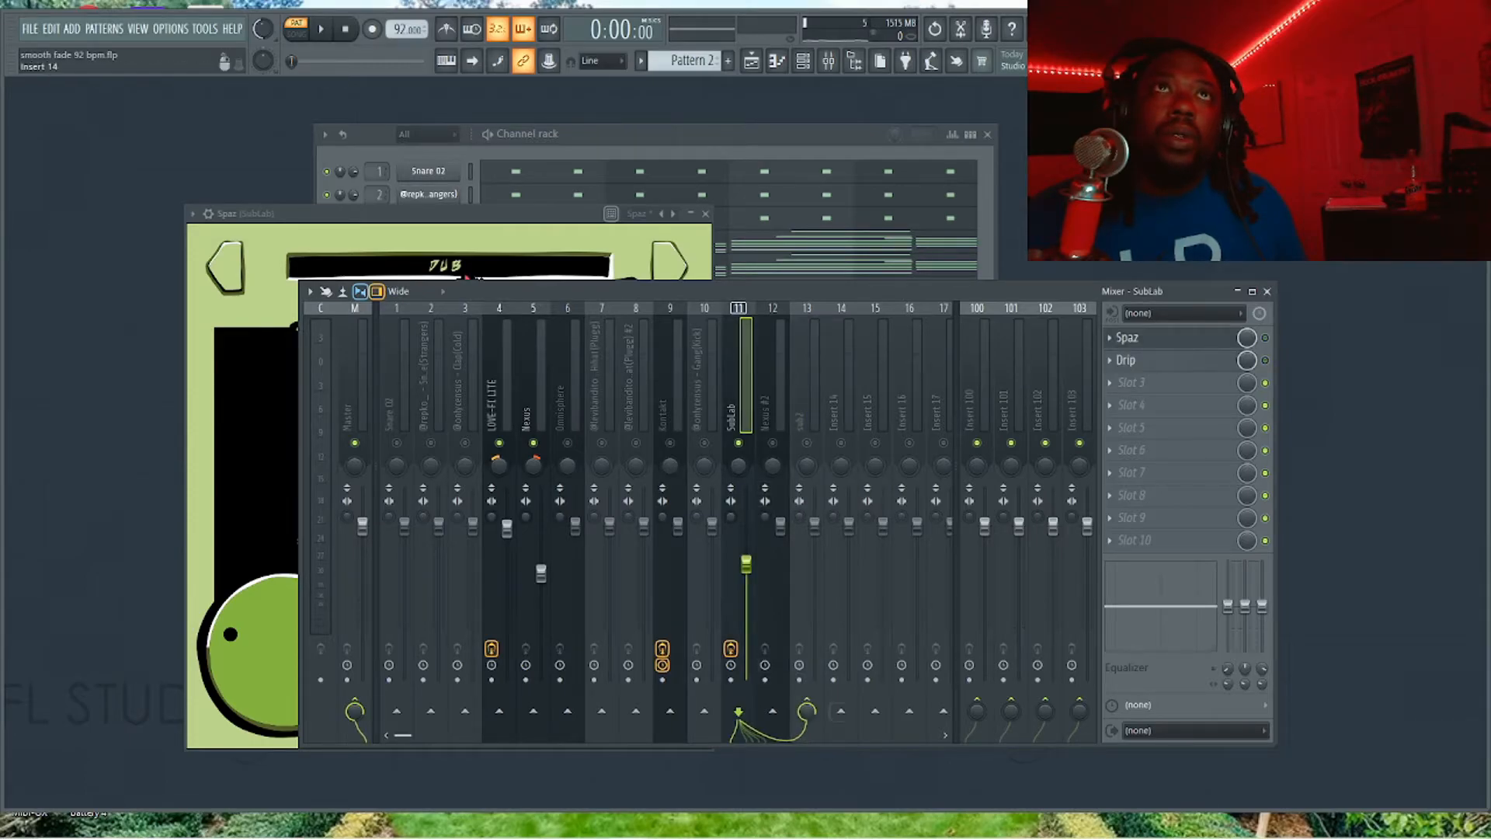
click(806, 711)
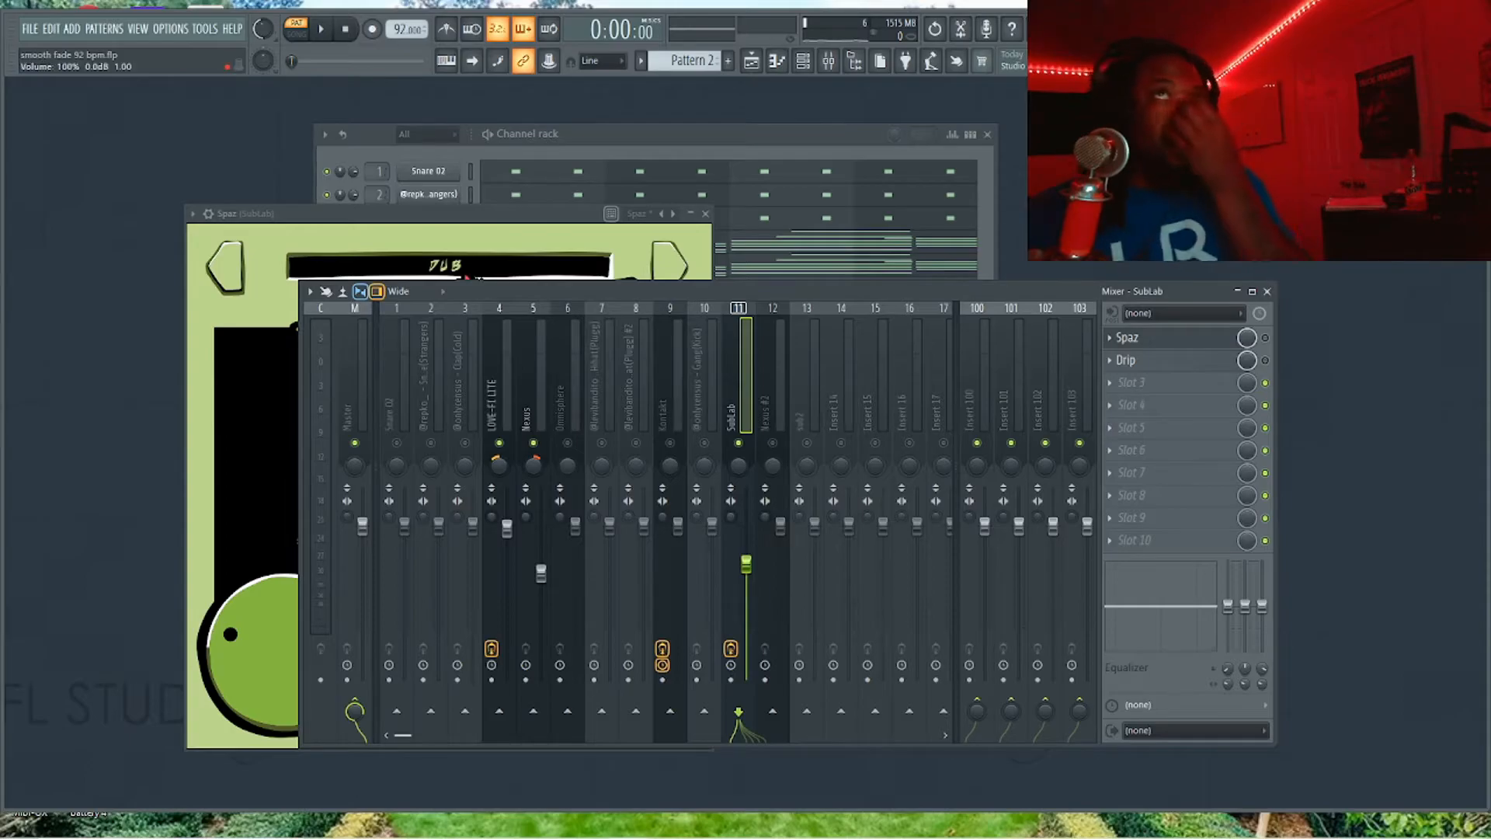
Clone the SubLab channel in the Channel rack and close the clone's plugin window.
key(F6)
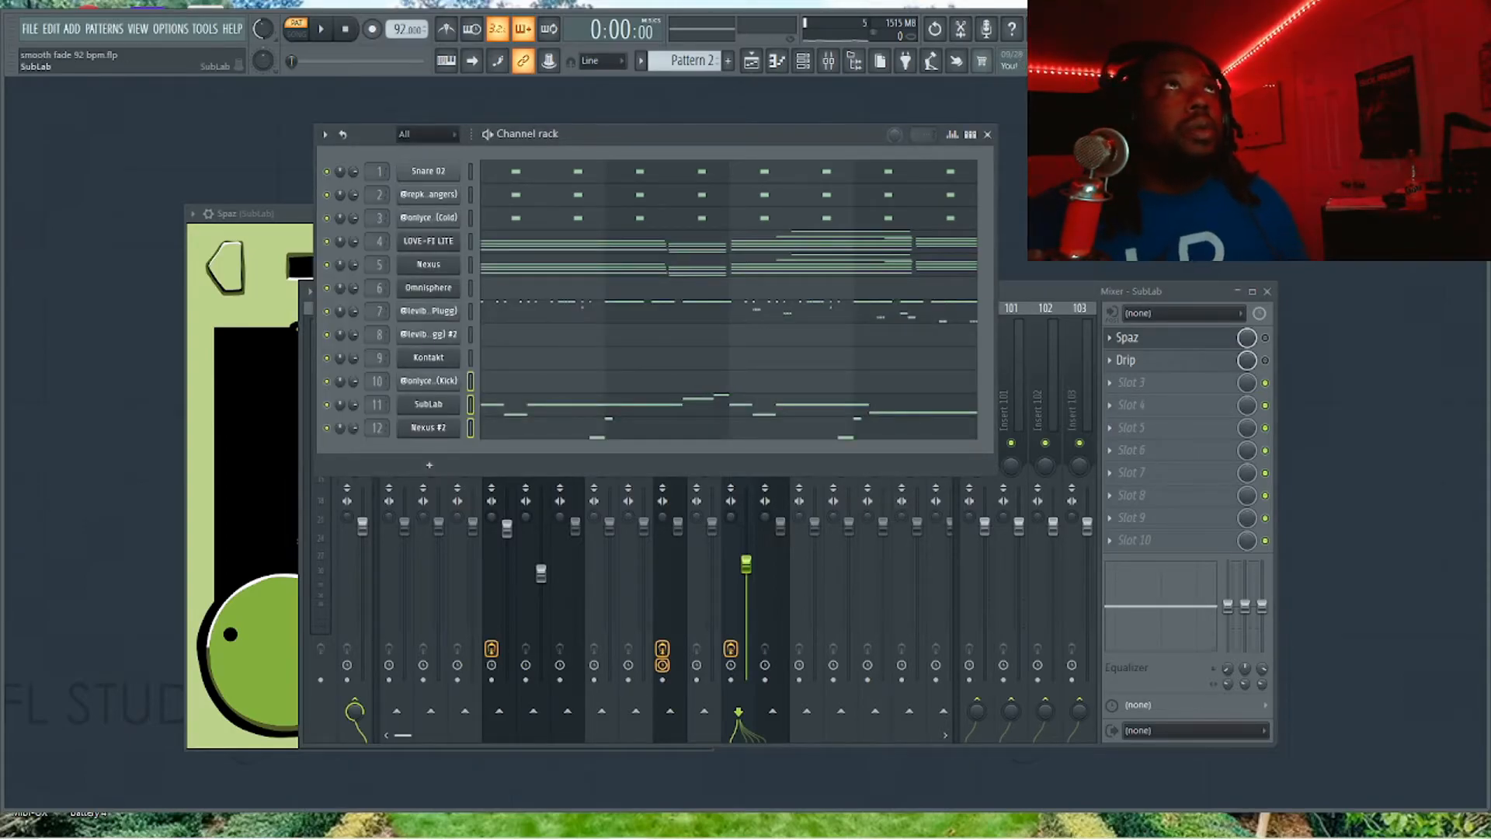
right_click(428, 403)
click(497, 539)
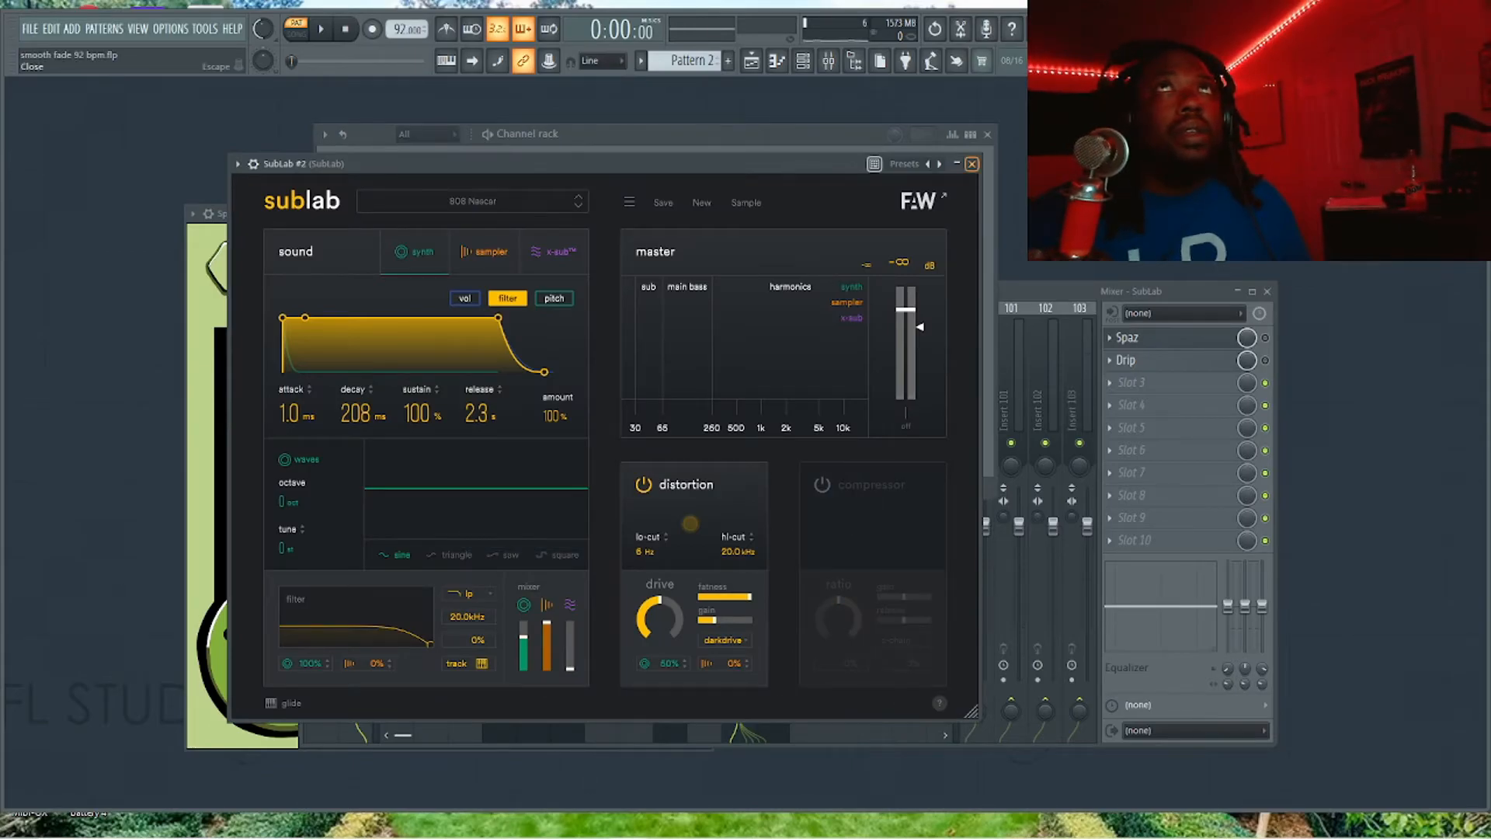
click(971, 164)
Copy the note pattern from the SubLab channel and paste it into the SubLab #2 channel.
right_click(428, 404)
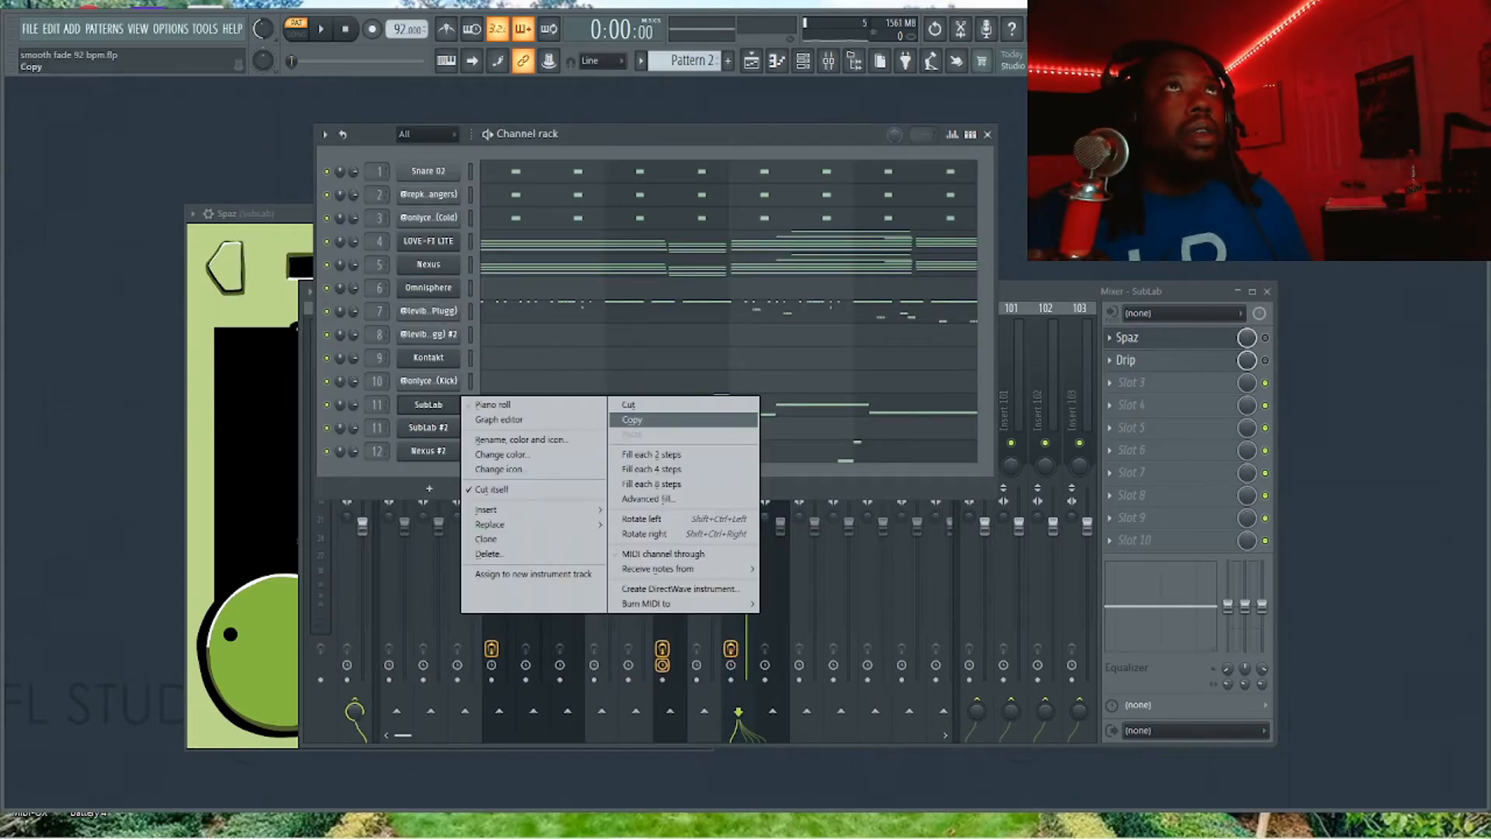
click(632, 420)
right_click(388, 428)
right_click(454, 426)
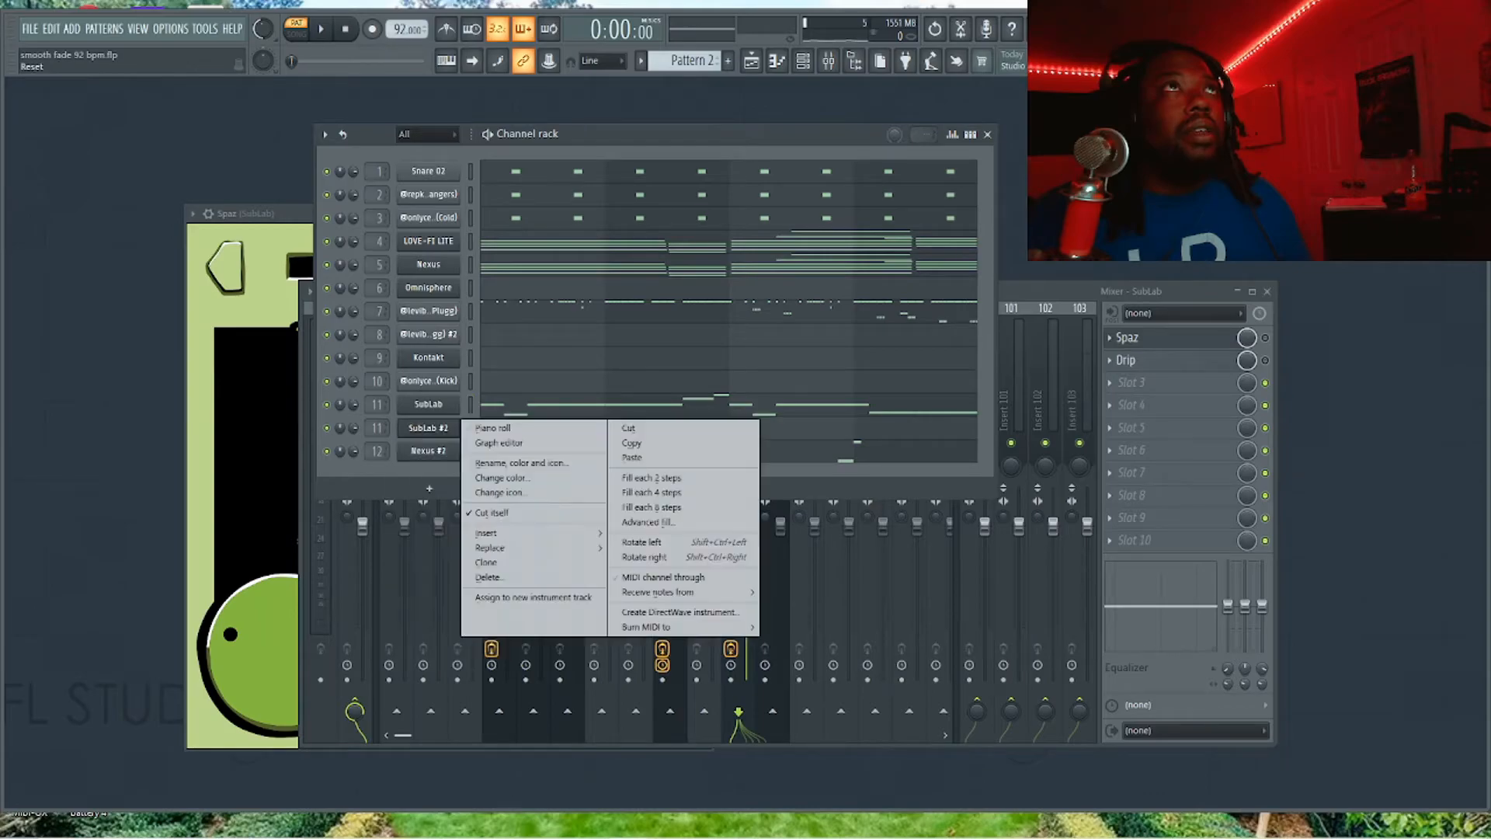
click(645, 458)
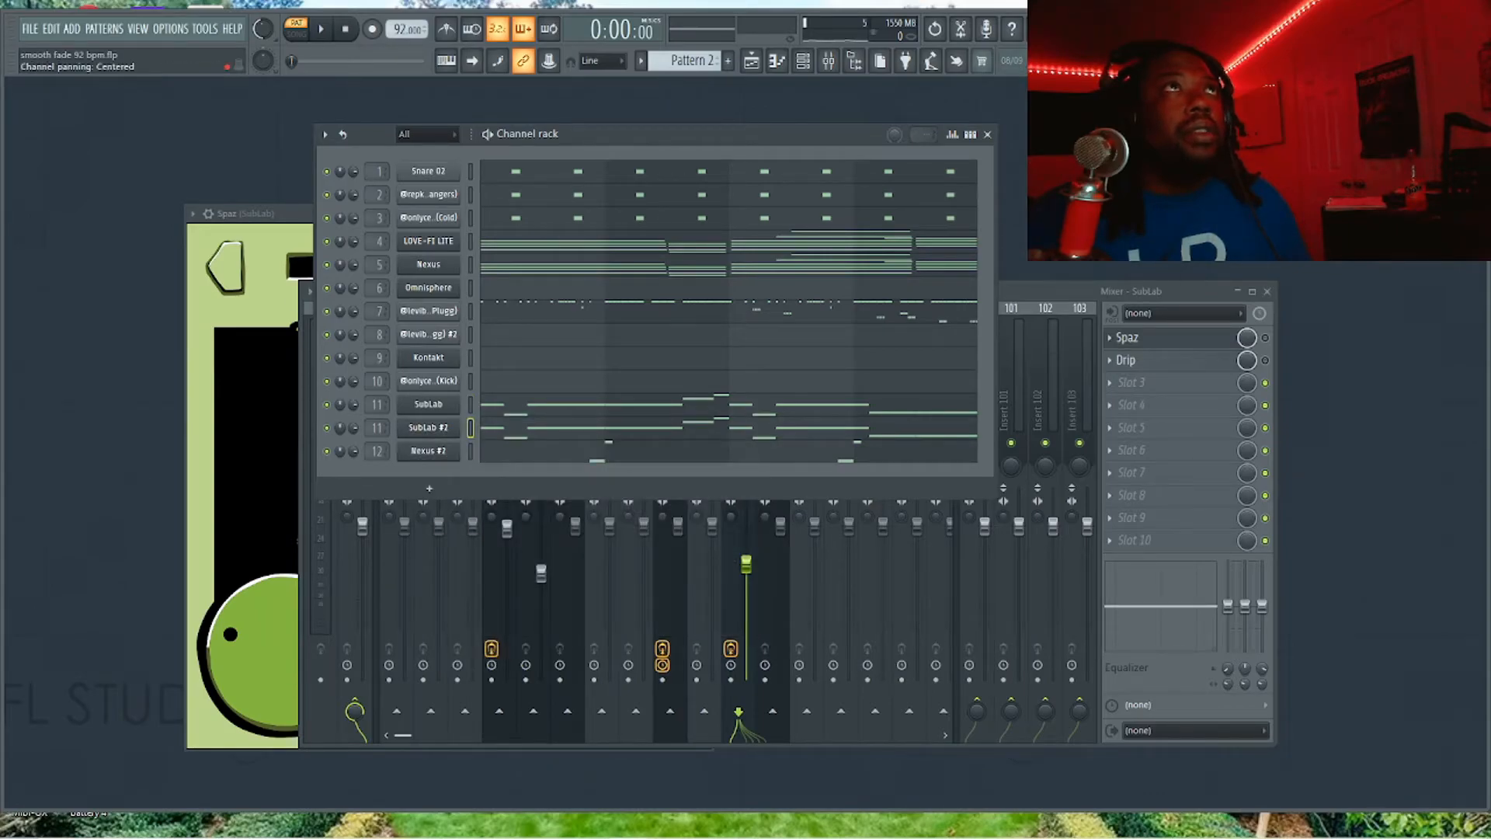
Route the selected SubLab #2 channel to the sub2 mixer track and play the pattern.
click(1045, 293)
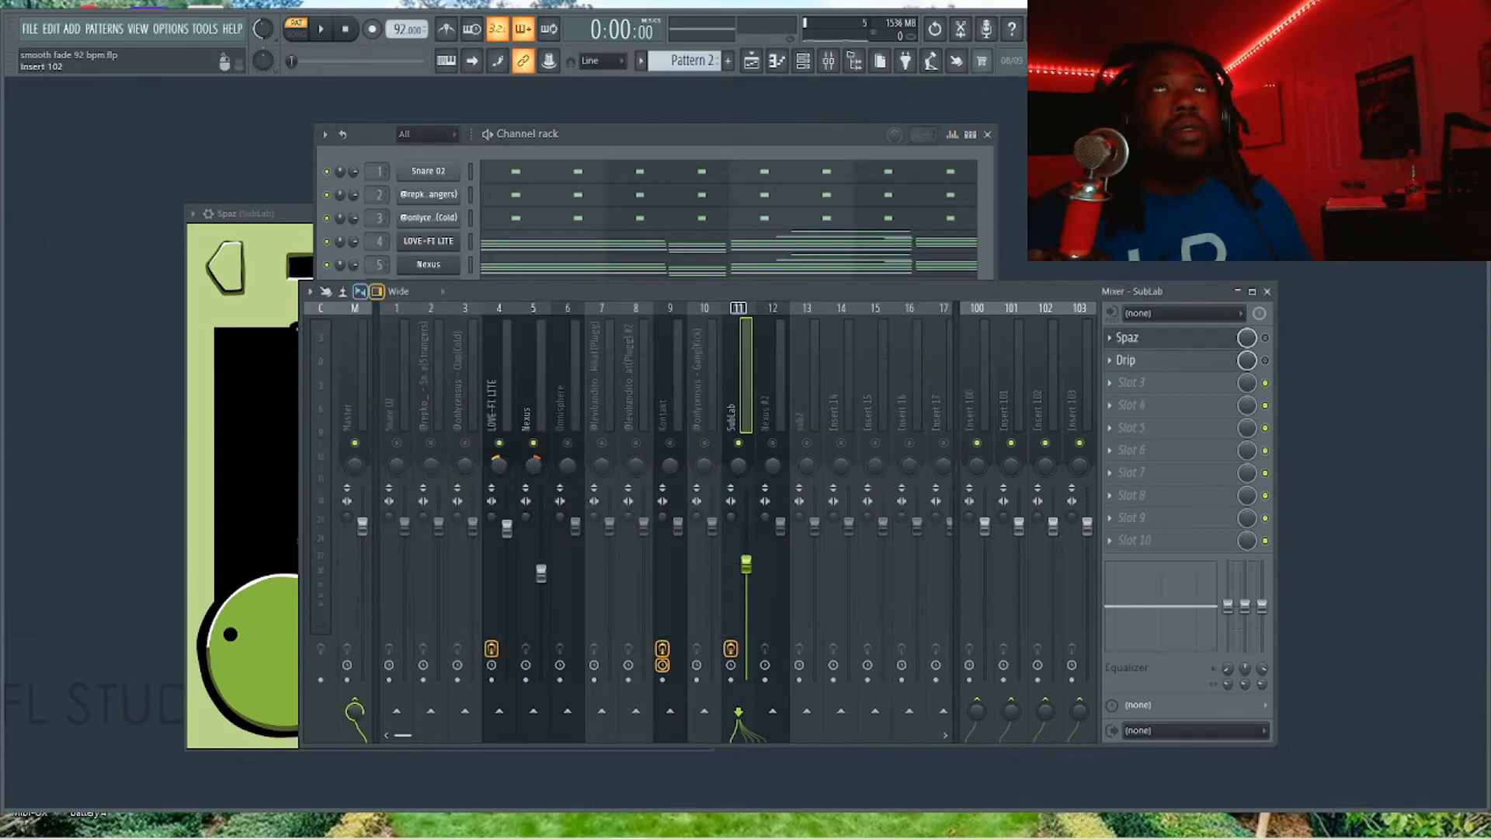
right_click(804, 412)
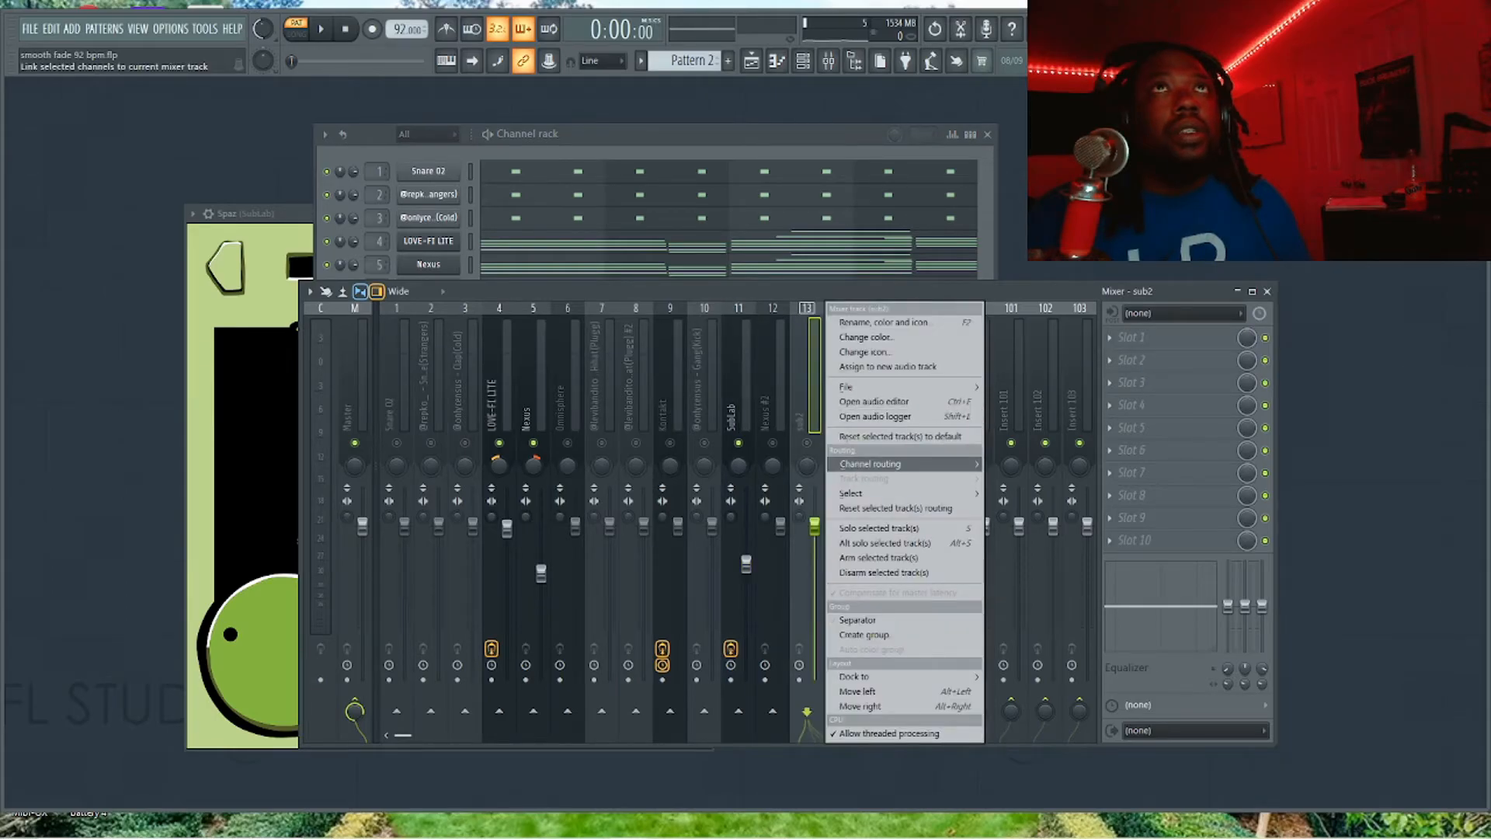
mouse_move(877, 464)
click(1069, 464)
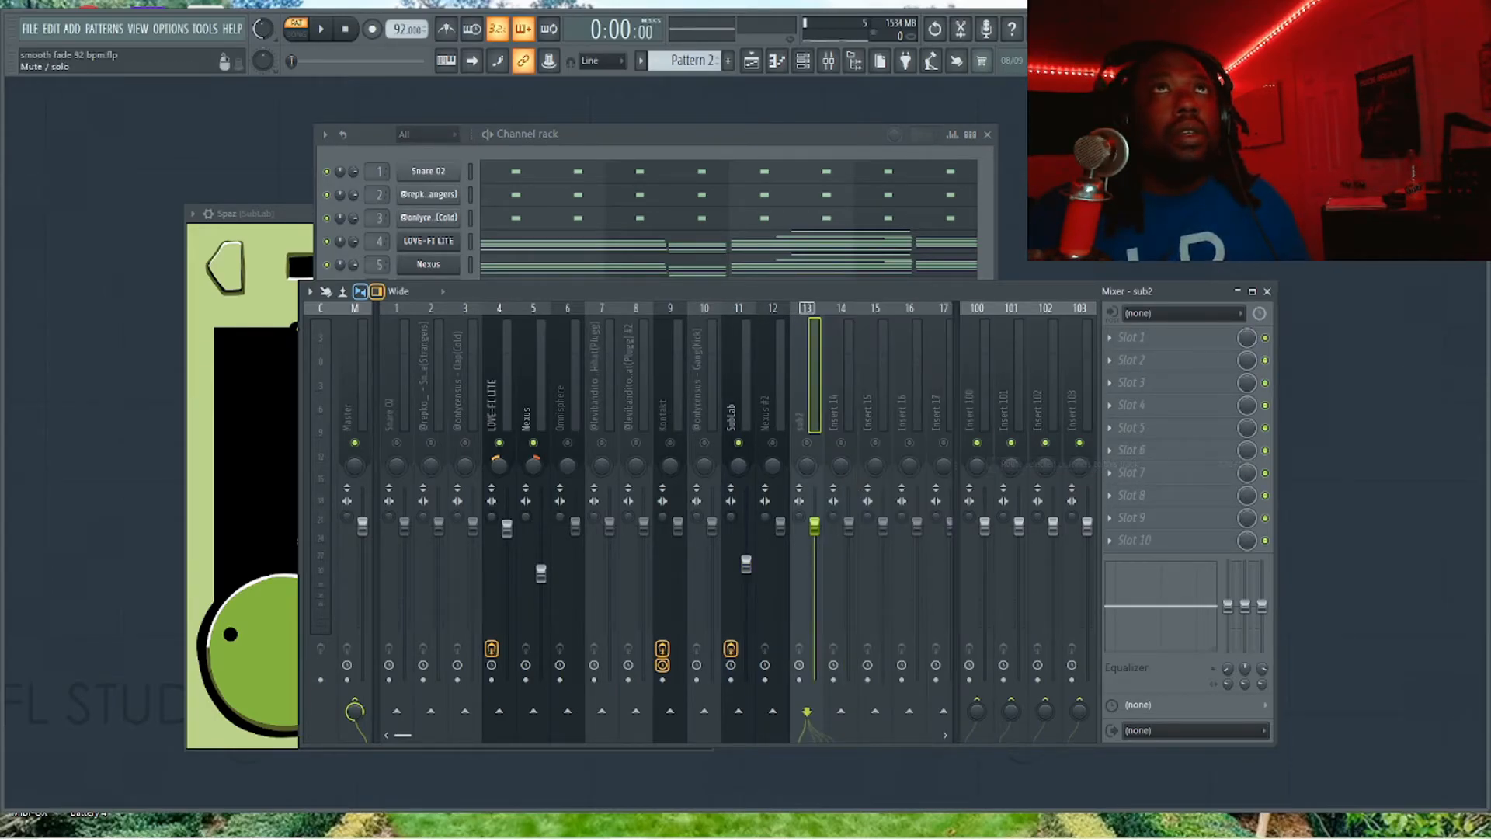
key(space)
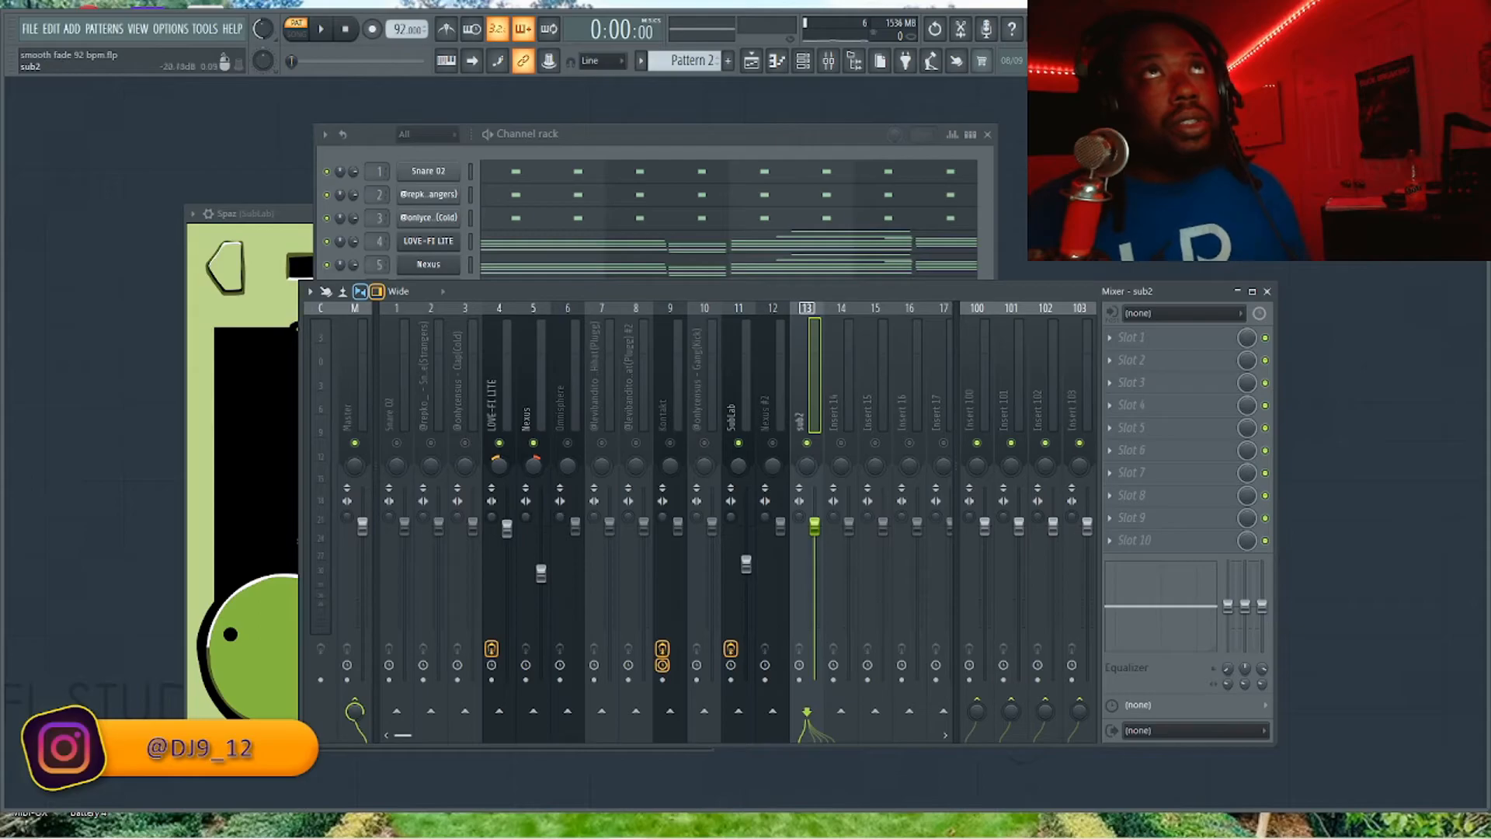
Re-enable Spaz on the SubLab track, rebalance the SubLab and sub2 faders, and play the pattern.
click(734, 404)
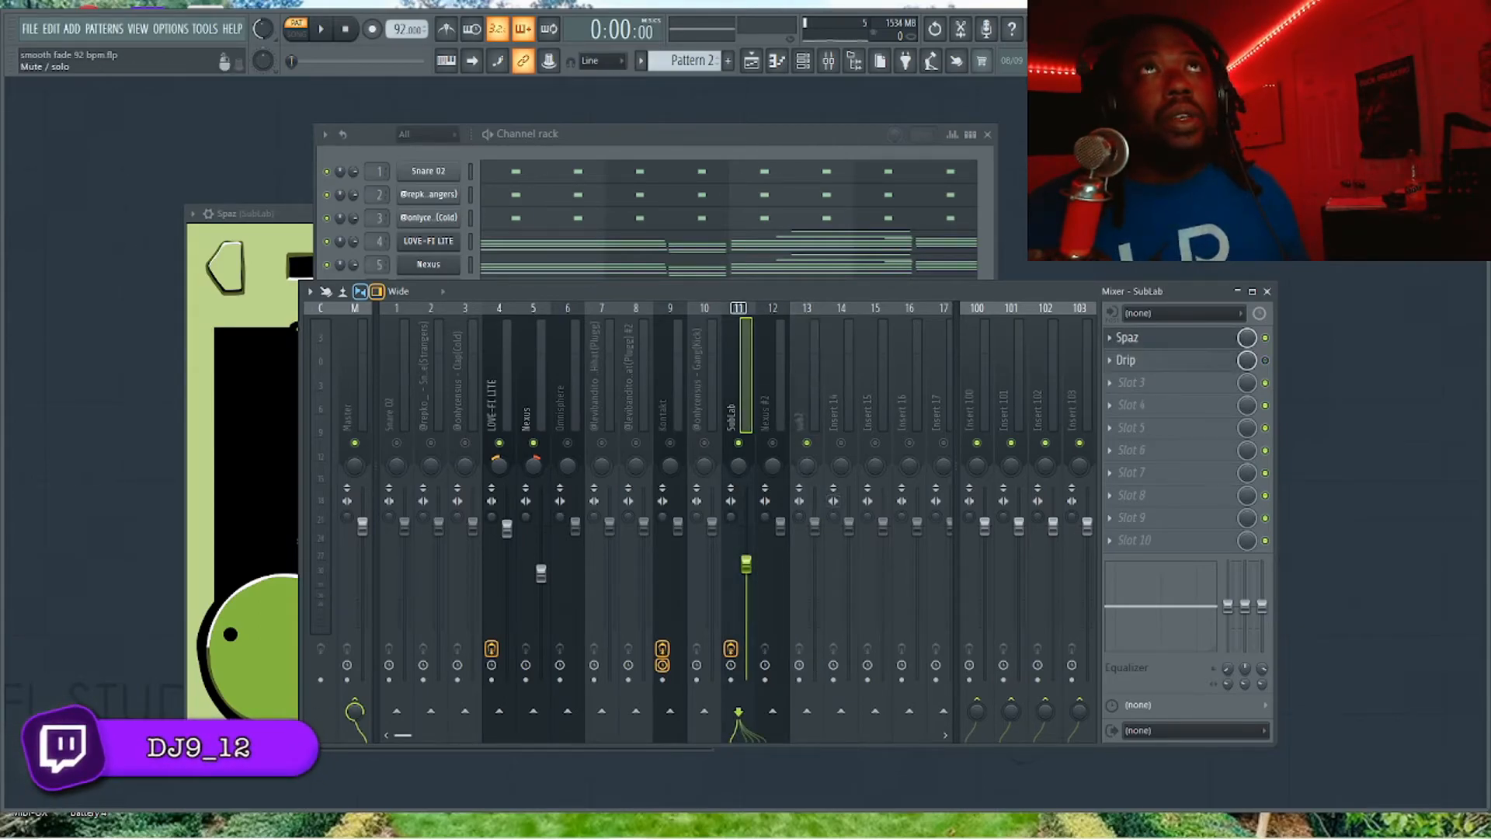
drag(814, 526, 746, 549)
key(space)
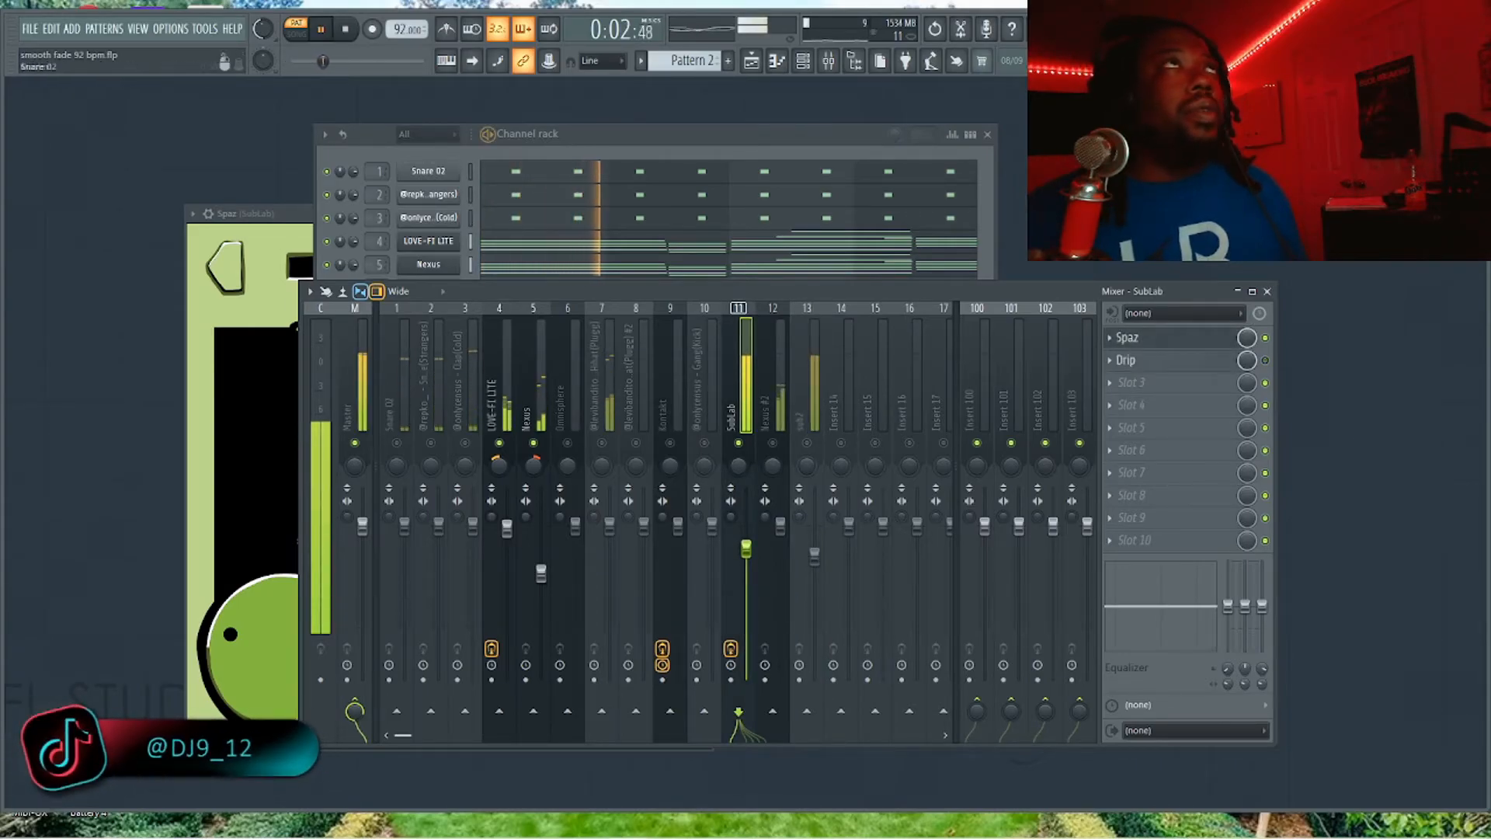
Raise the Spaz amount slightly on the SubLab track during playback and unmute the sub2 track.
click(253, 466)
mouse_move(285, 651)
mouse_down()
mouse_move(285, 589)
mouse_move(285, 645)
mouse_up()
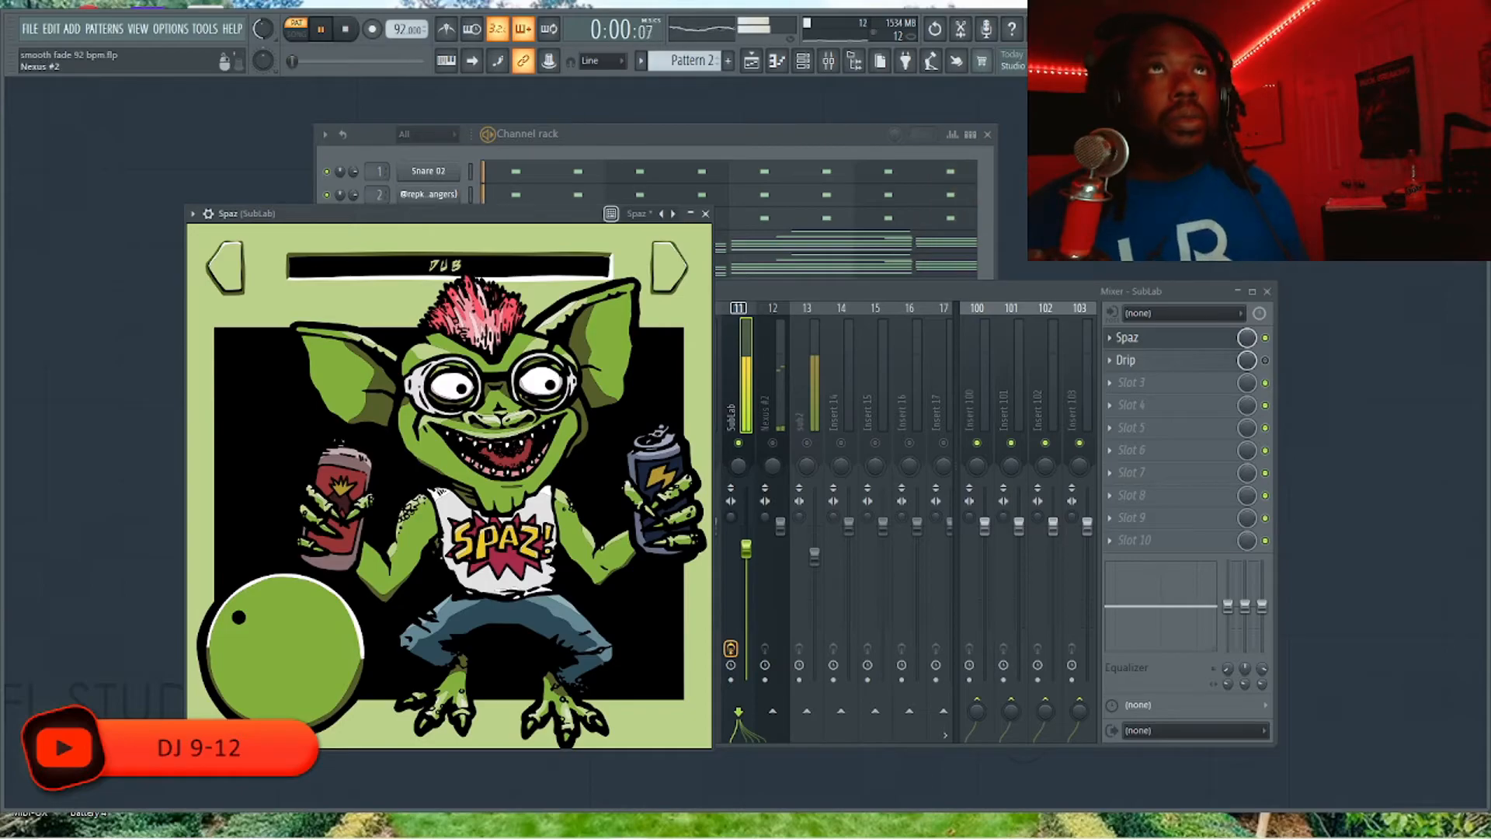
click(807, 442)
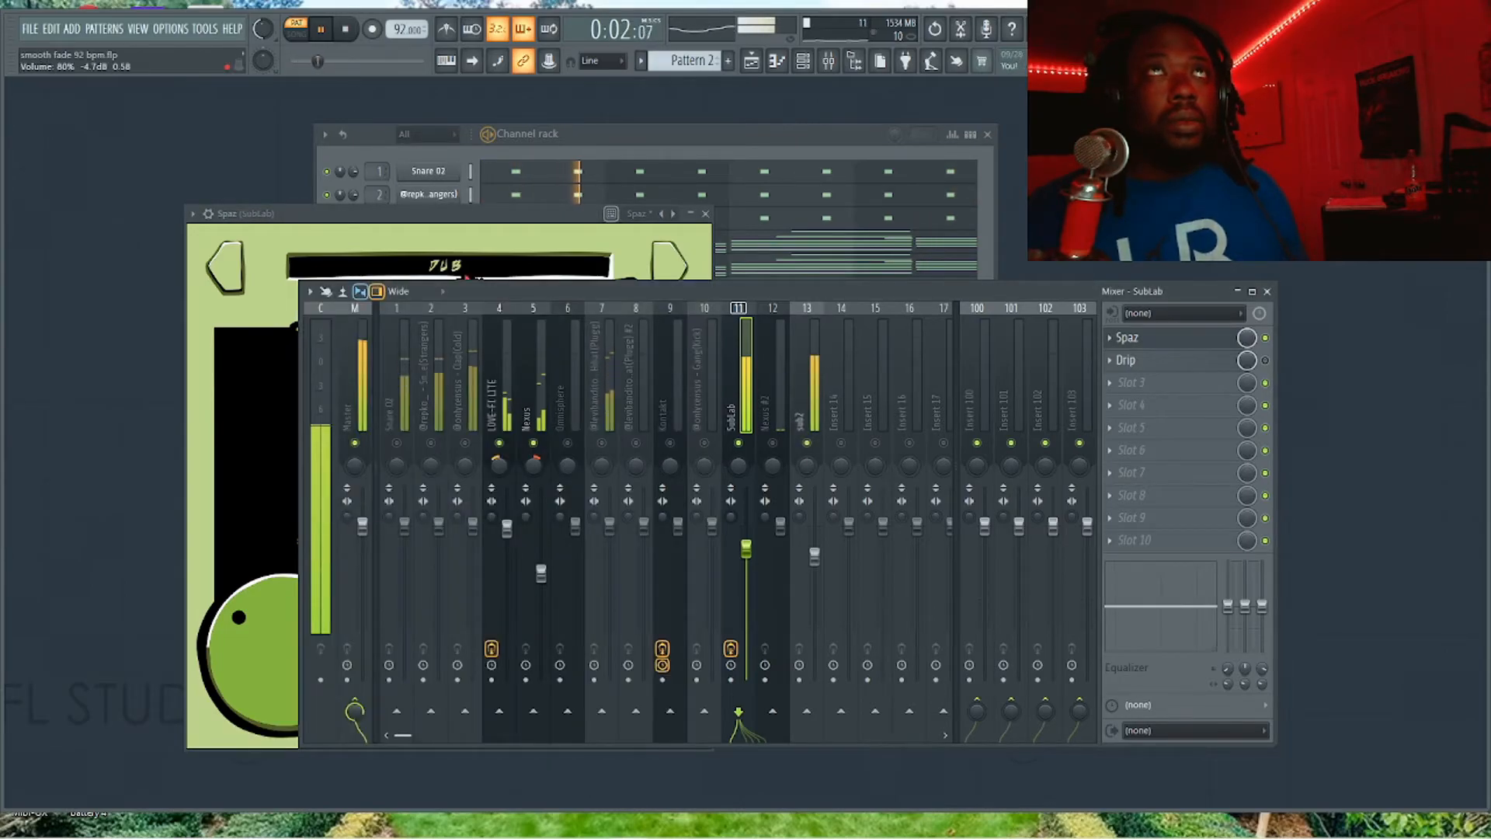
Balance the two bass layers by setting the SubLab fader to about 72% and the sub2 fader to about 89%.
drag(814, 555, 746, 568)
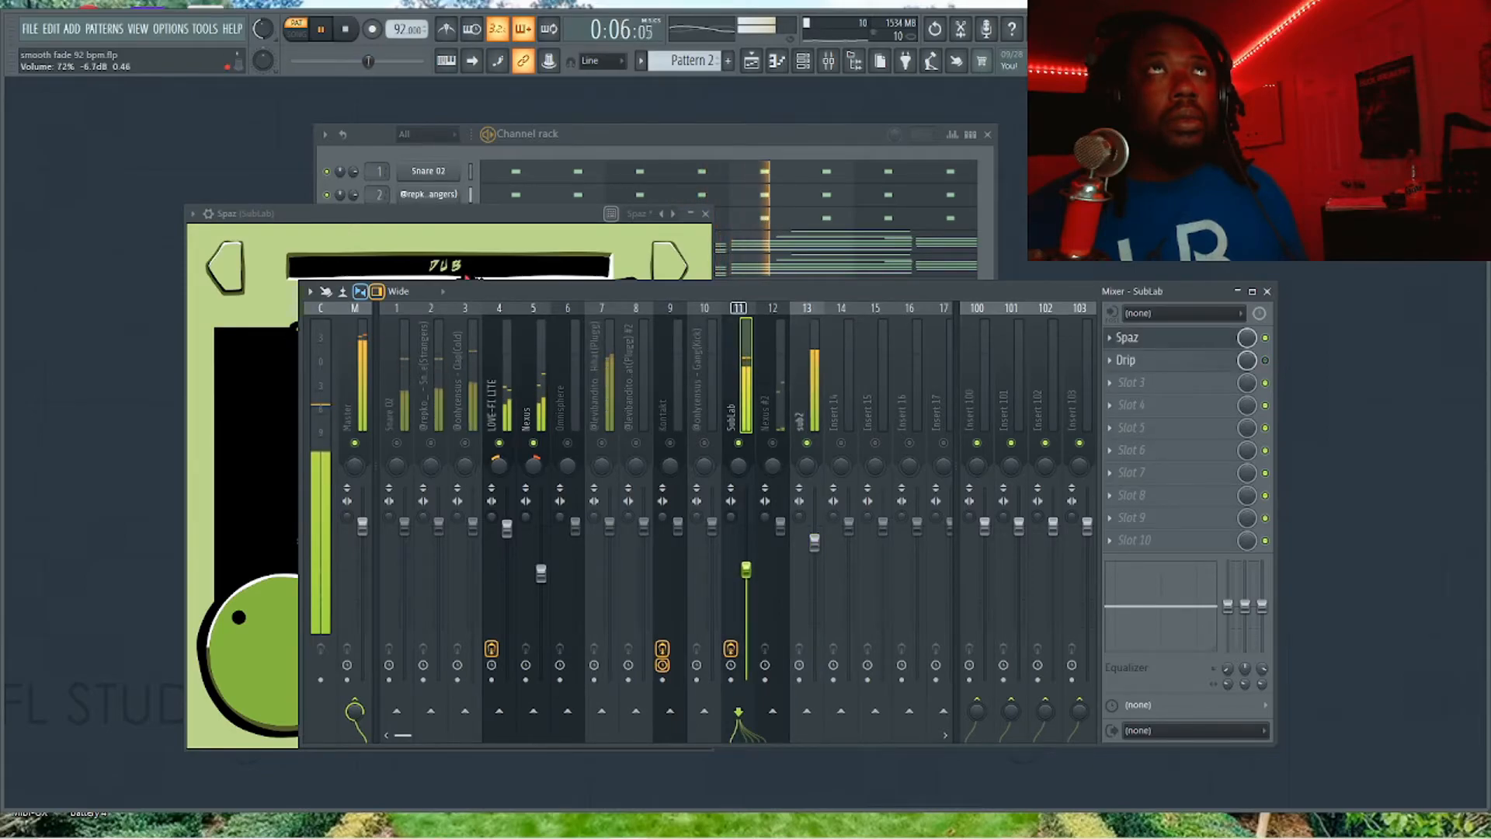
click(814, 543)
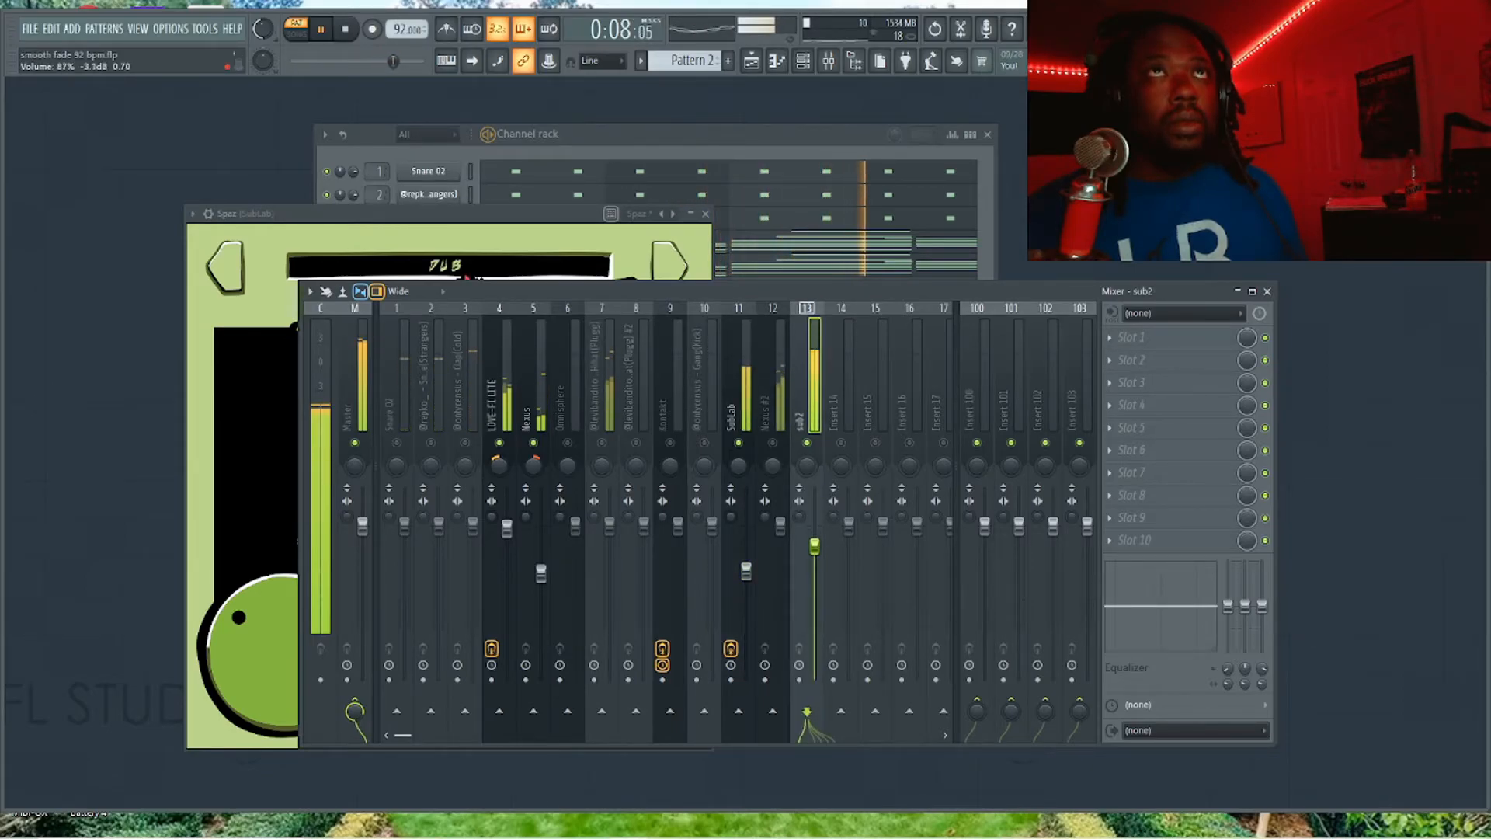
drag(814, 545, 814, 544)
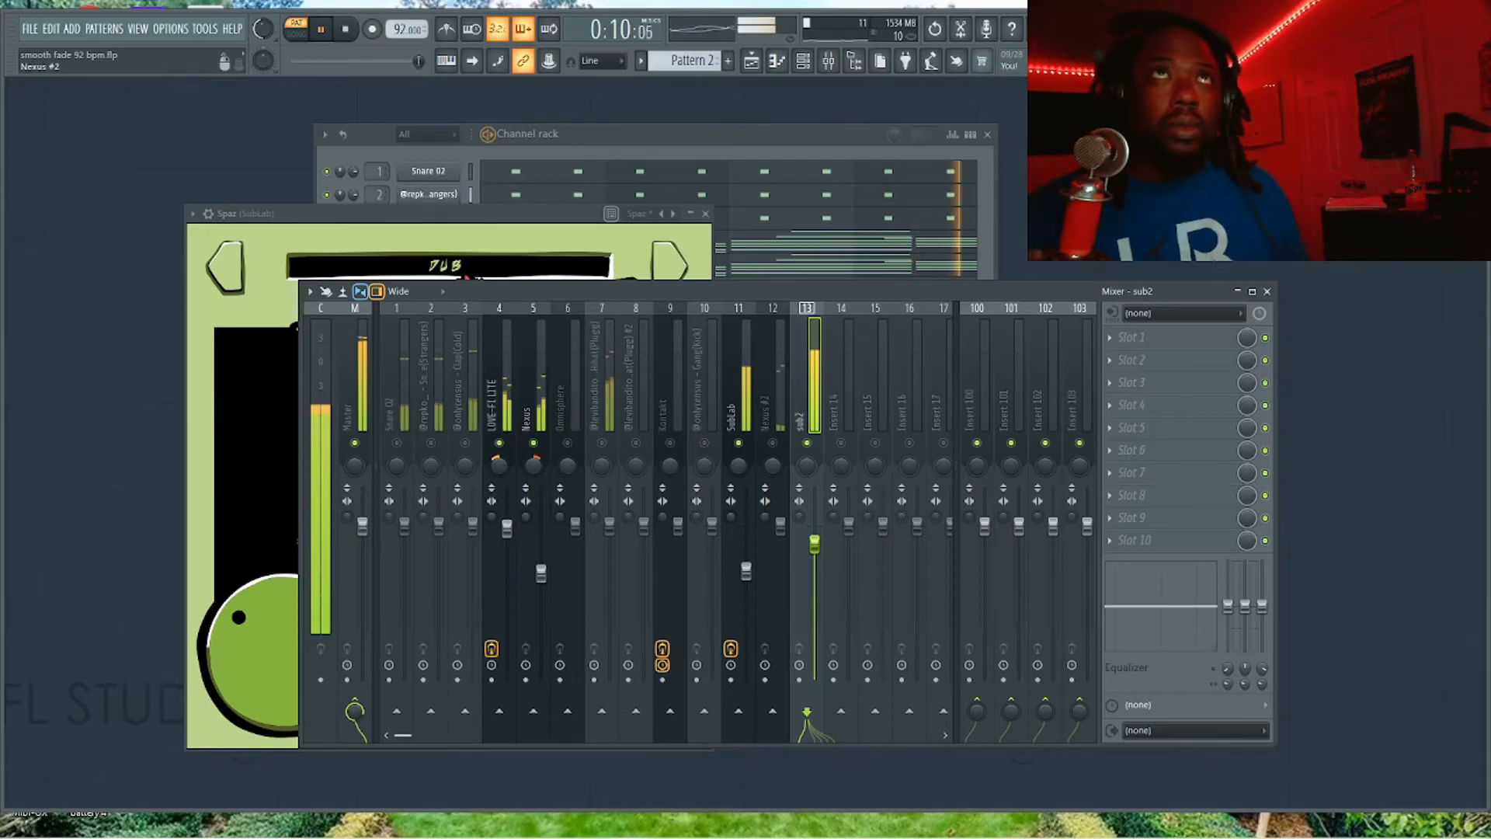
click(746, 571)
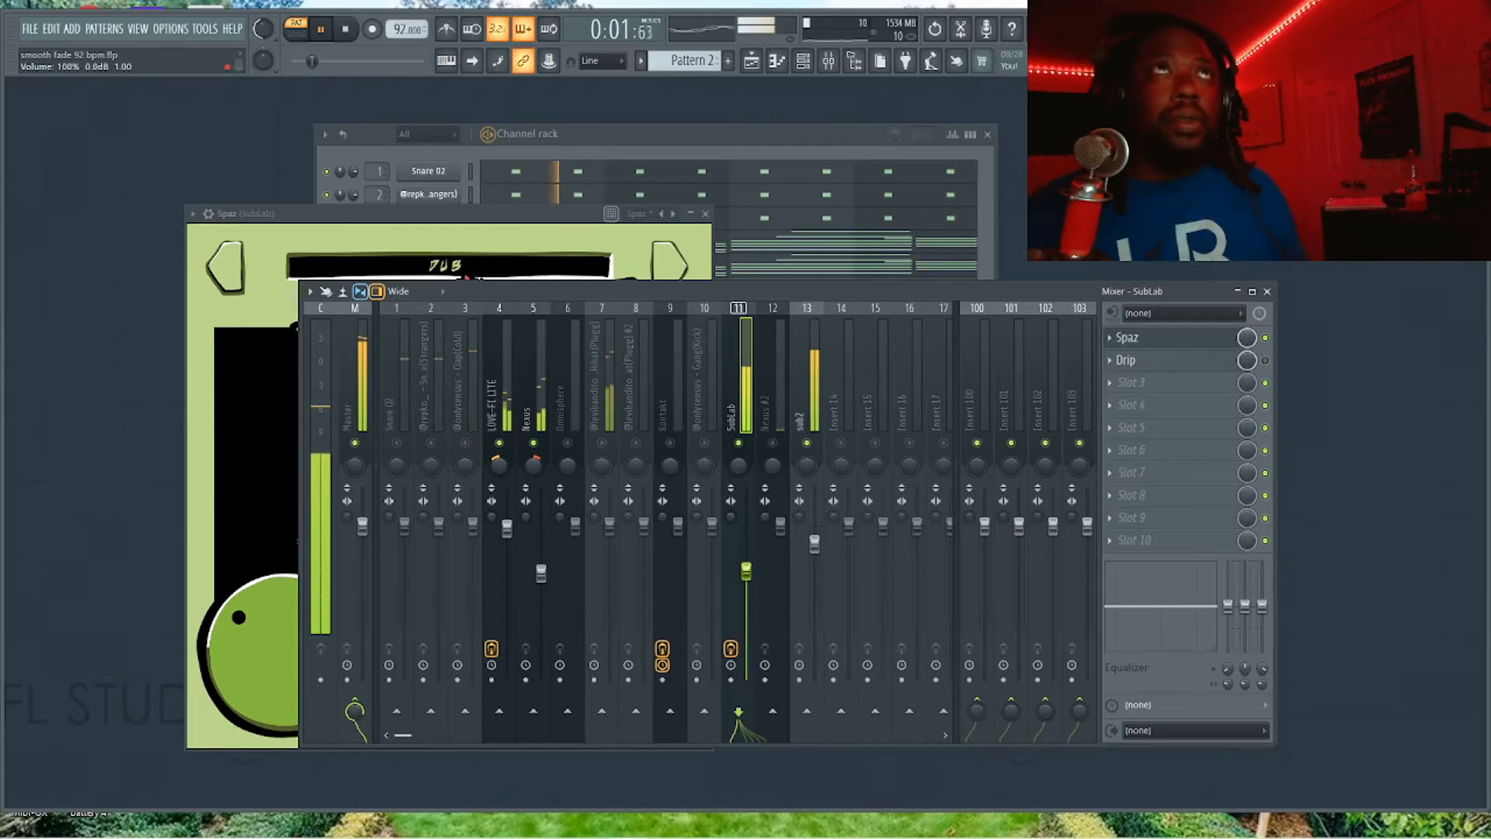
Unmute the hi-hat, clap and both snare mixer tracks to hear the bass layers with the drums.
click(601, 443)
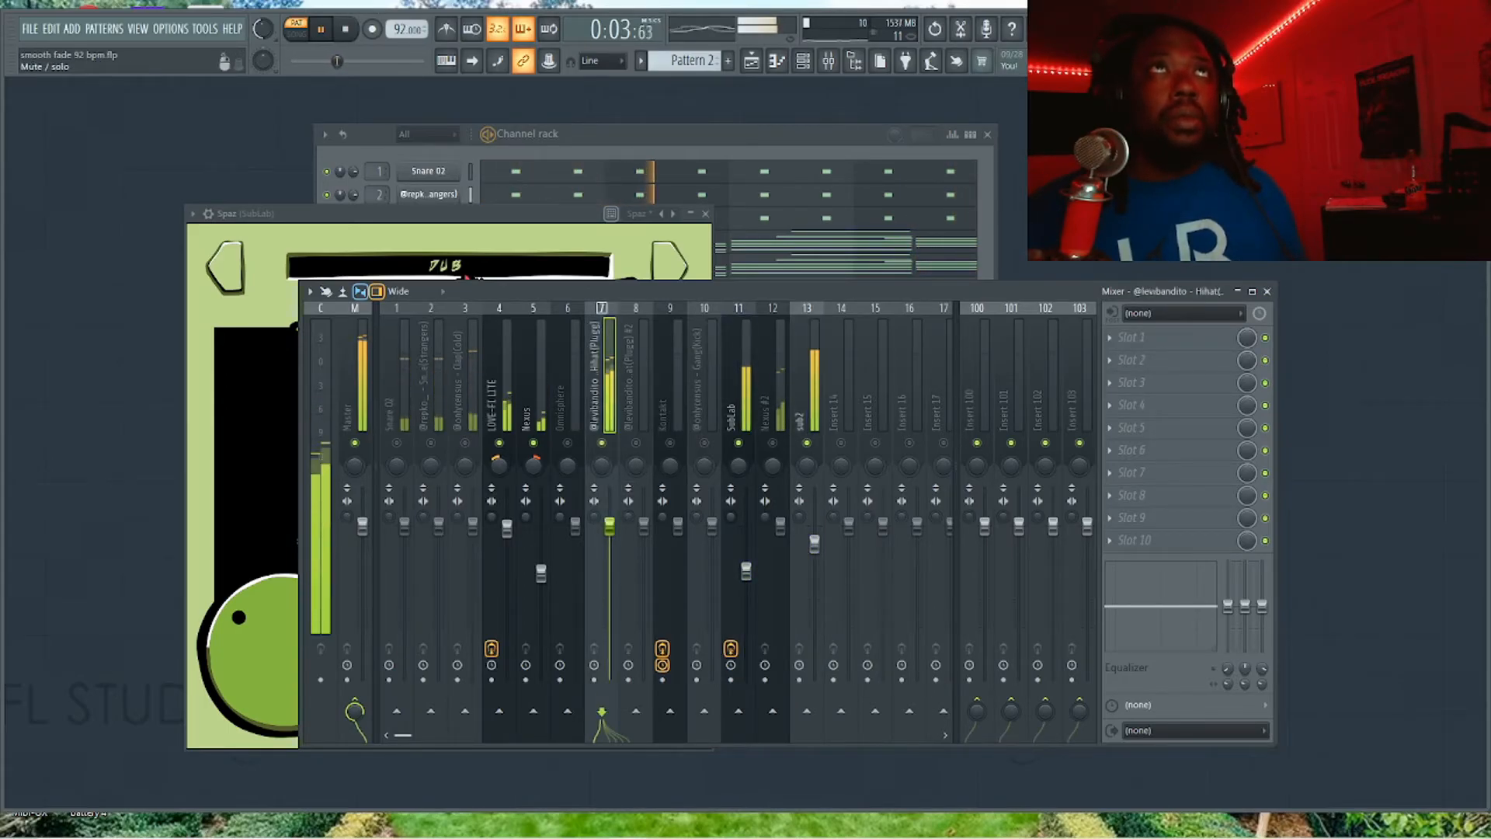
click(465, 442)
click(431, 443)
click(397, 443)
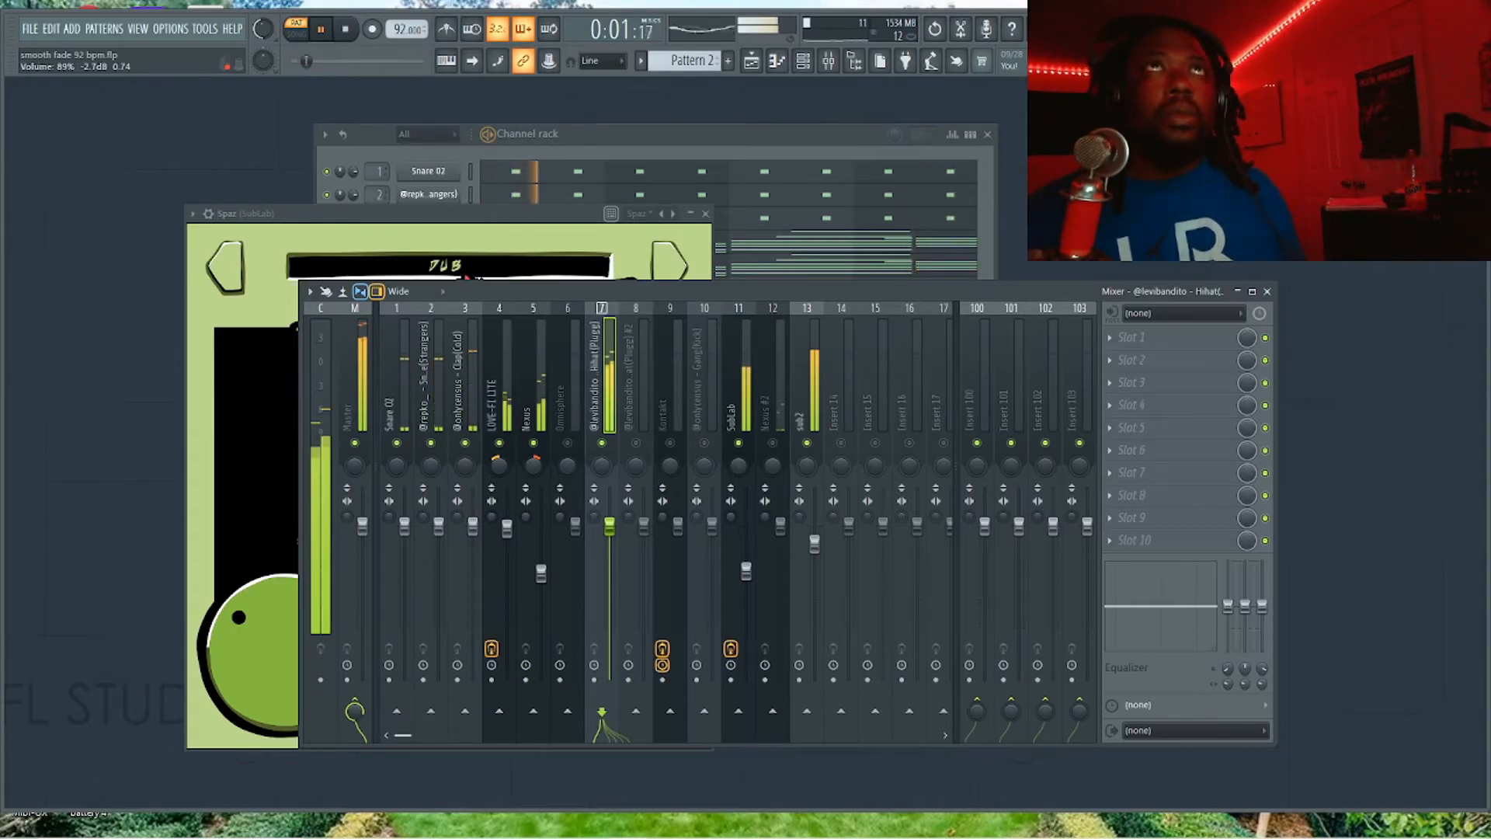
Fine-tune the SubLab fader, set the sub2 fader to 84%, and stop playback.
drag(746, 571, 746, 568)
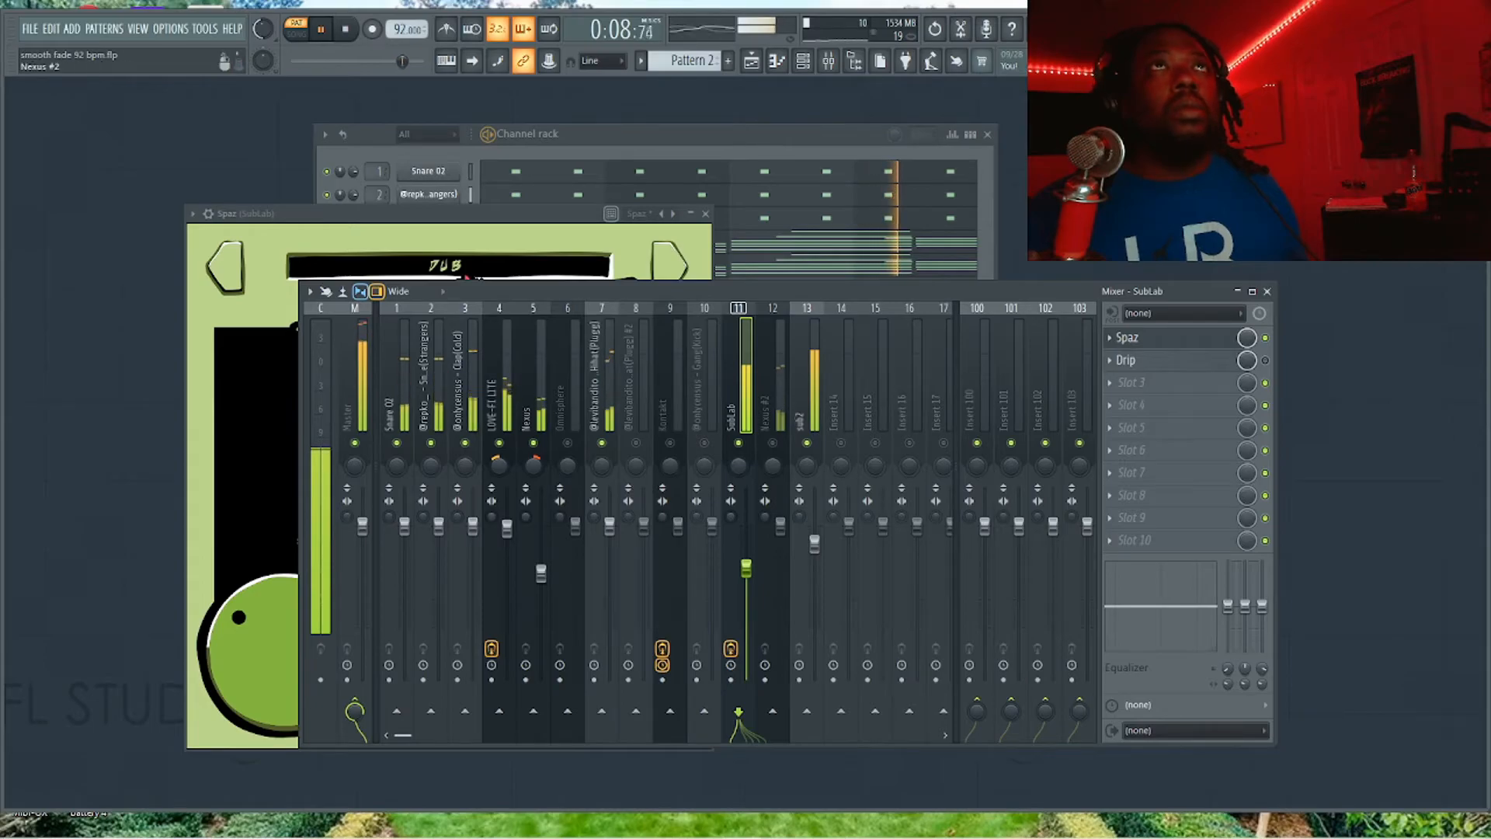
drag(814, 544, 814, 551)
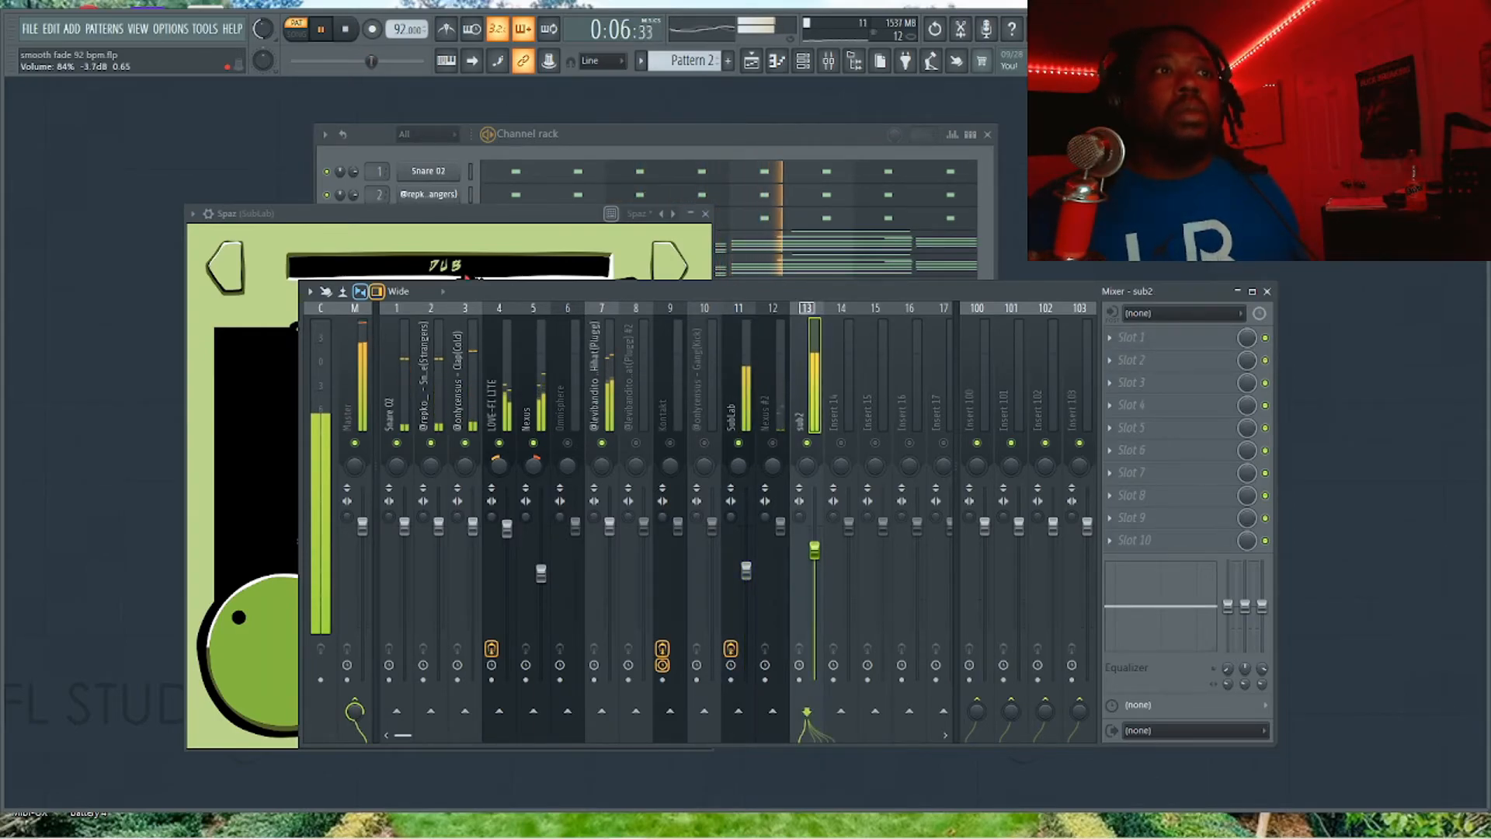
key(space)
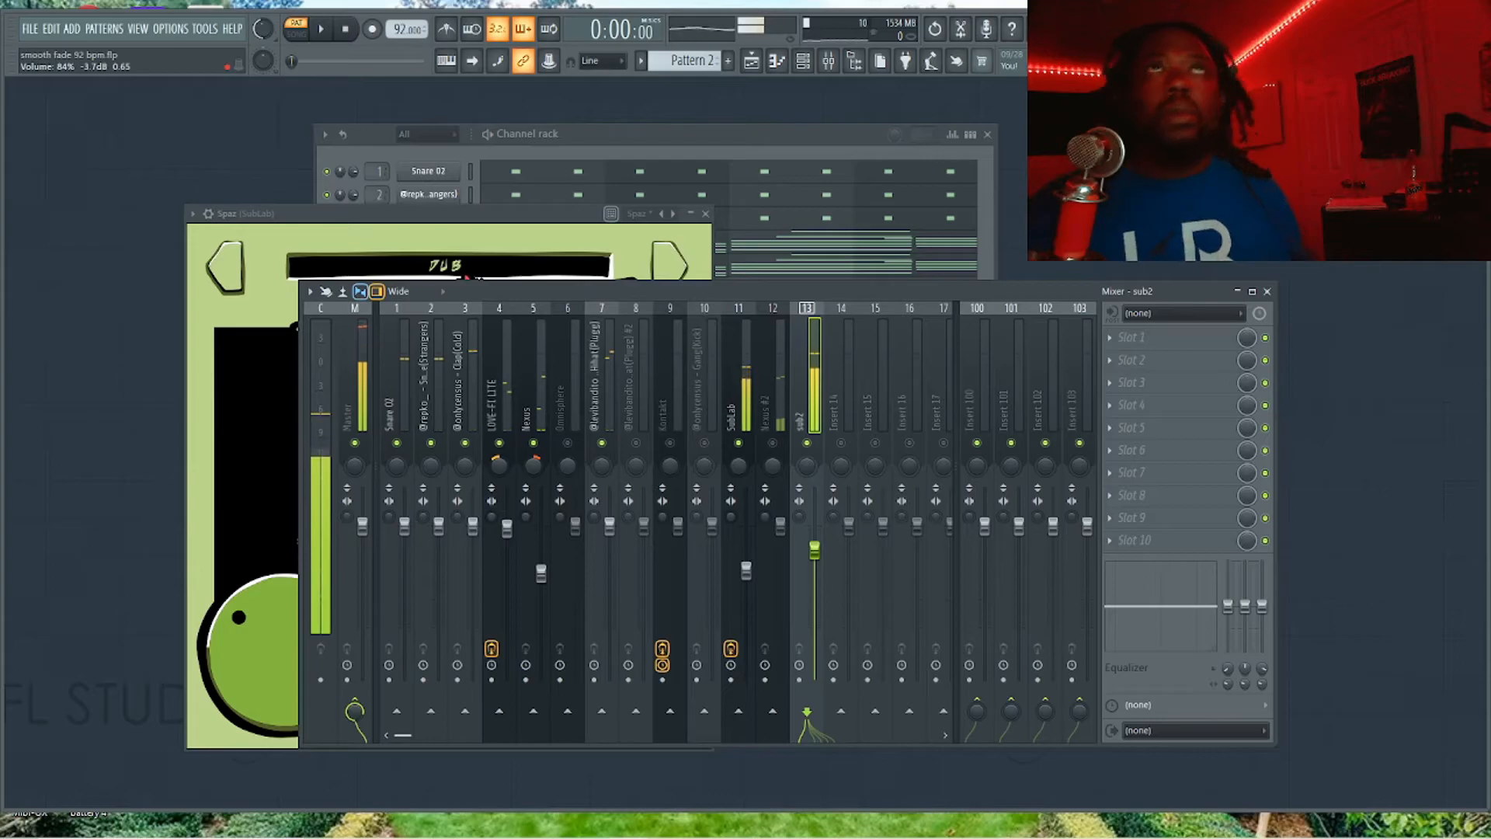
mouse_move(753, 836)
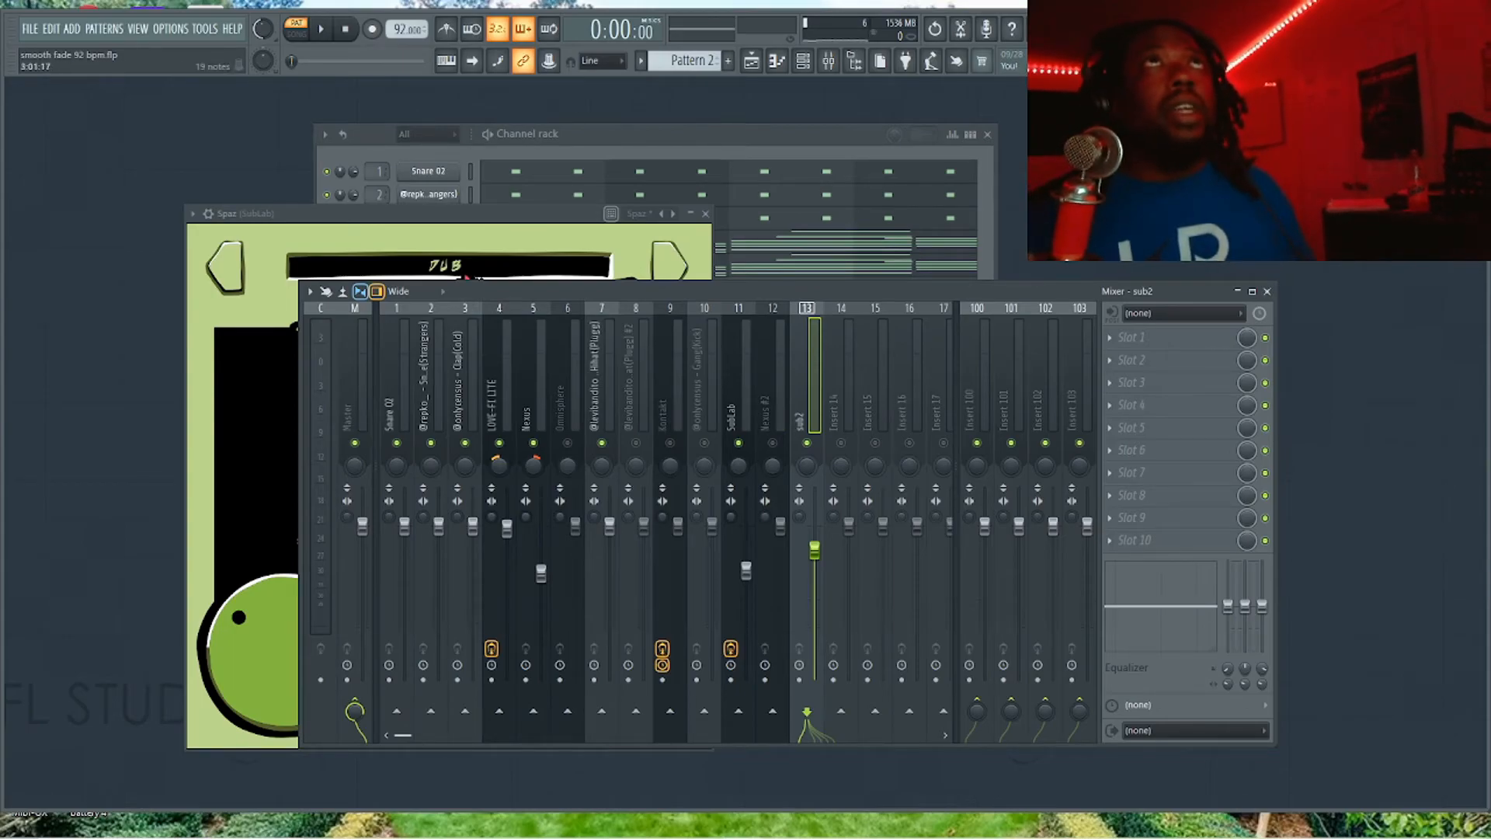
Show the SubLab track's Spaz and Drip plugins side by side and close both windows.
click(706, 214)
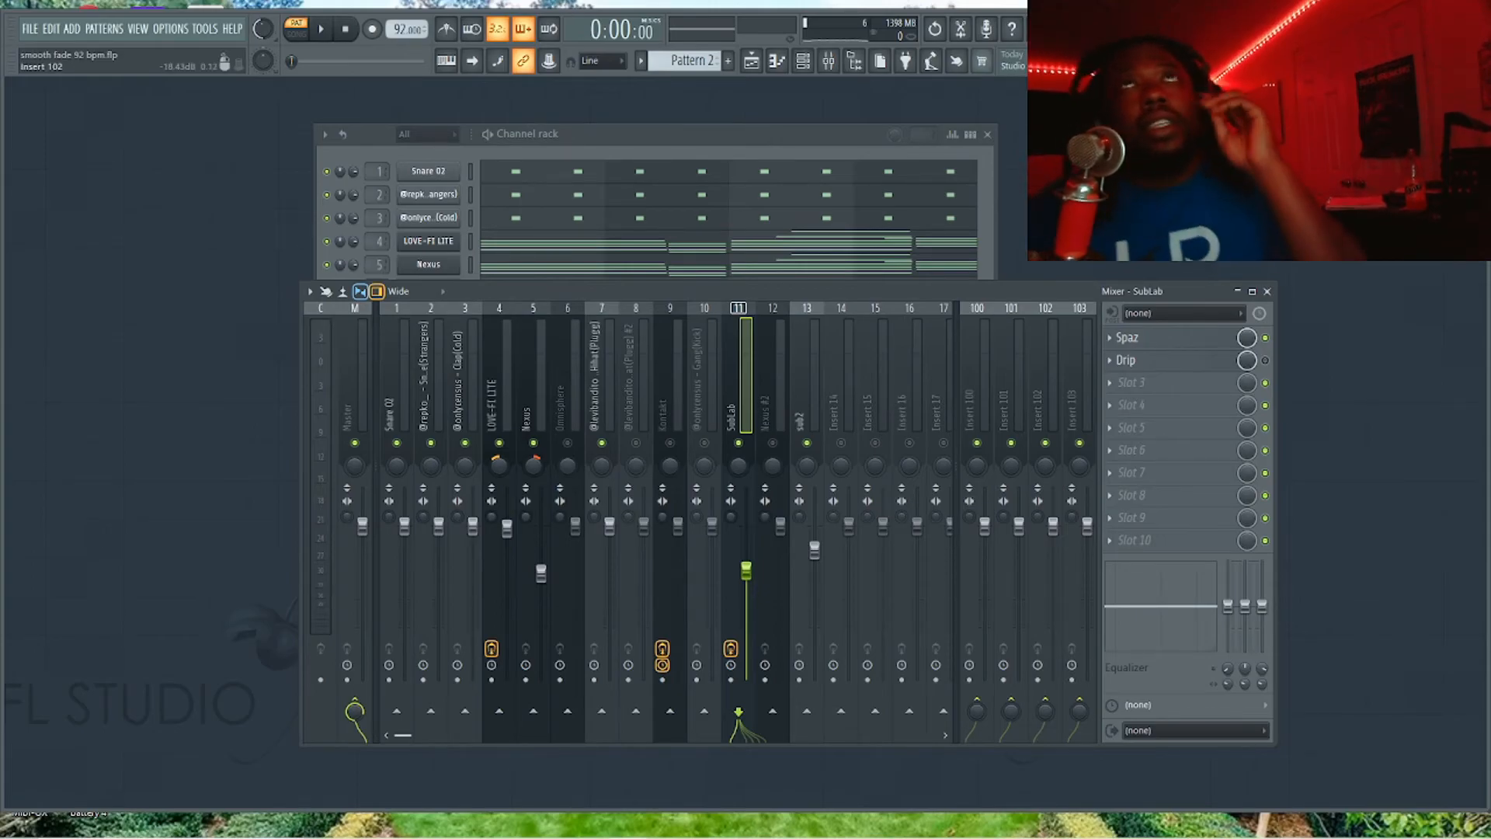
click(1127, 337)
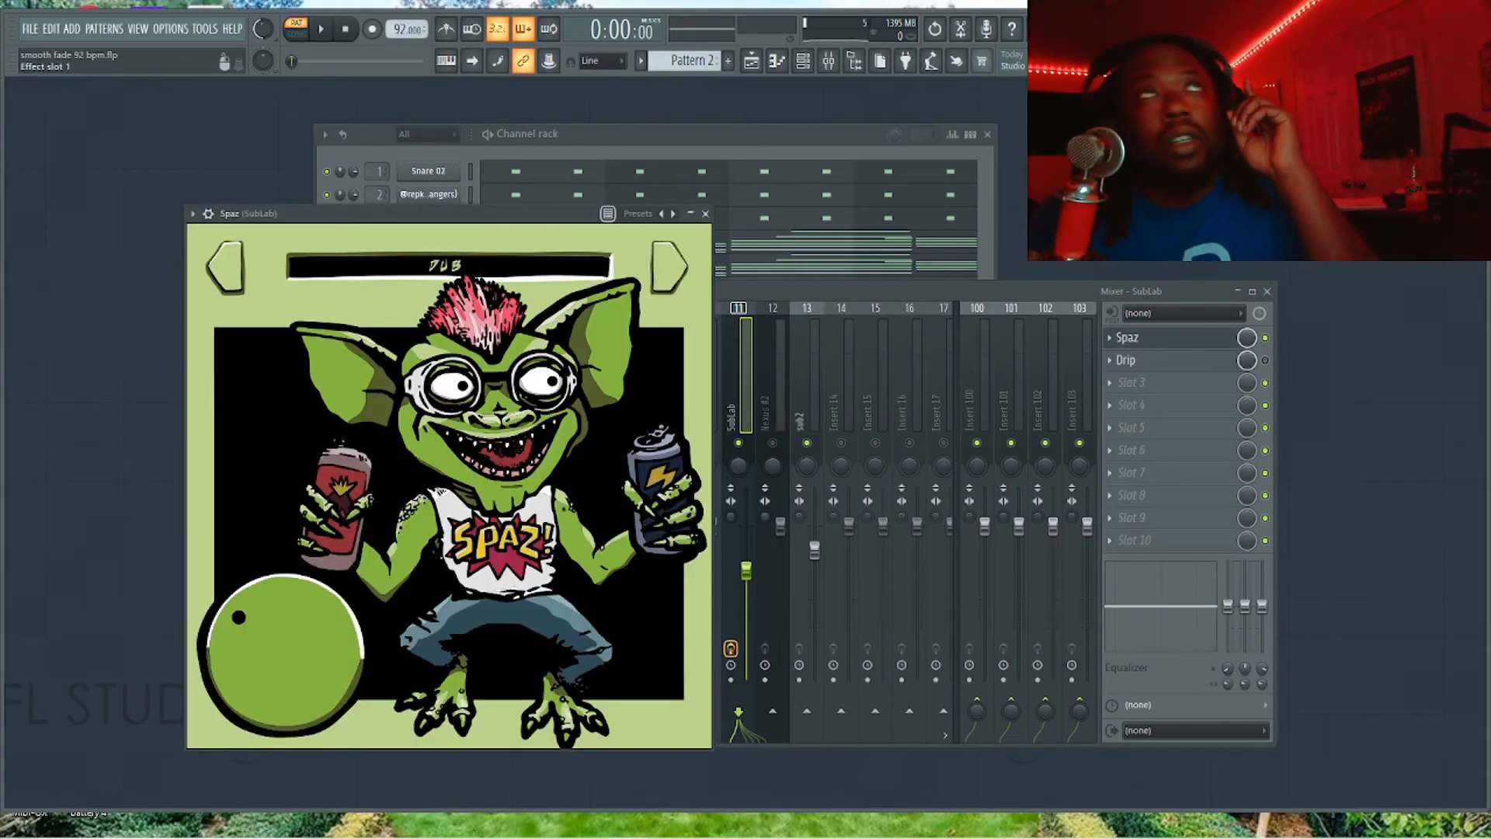
click(1126, 359)
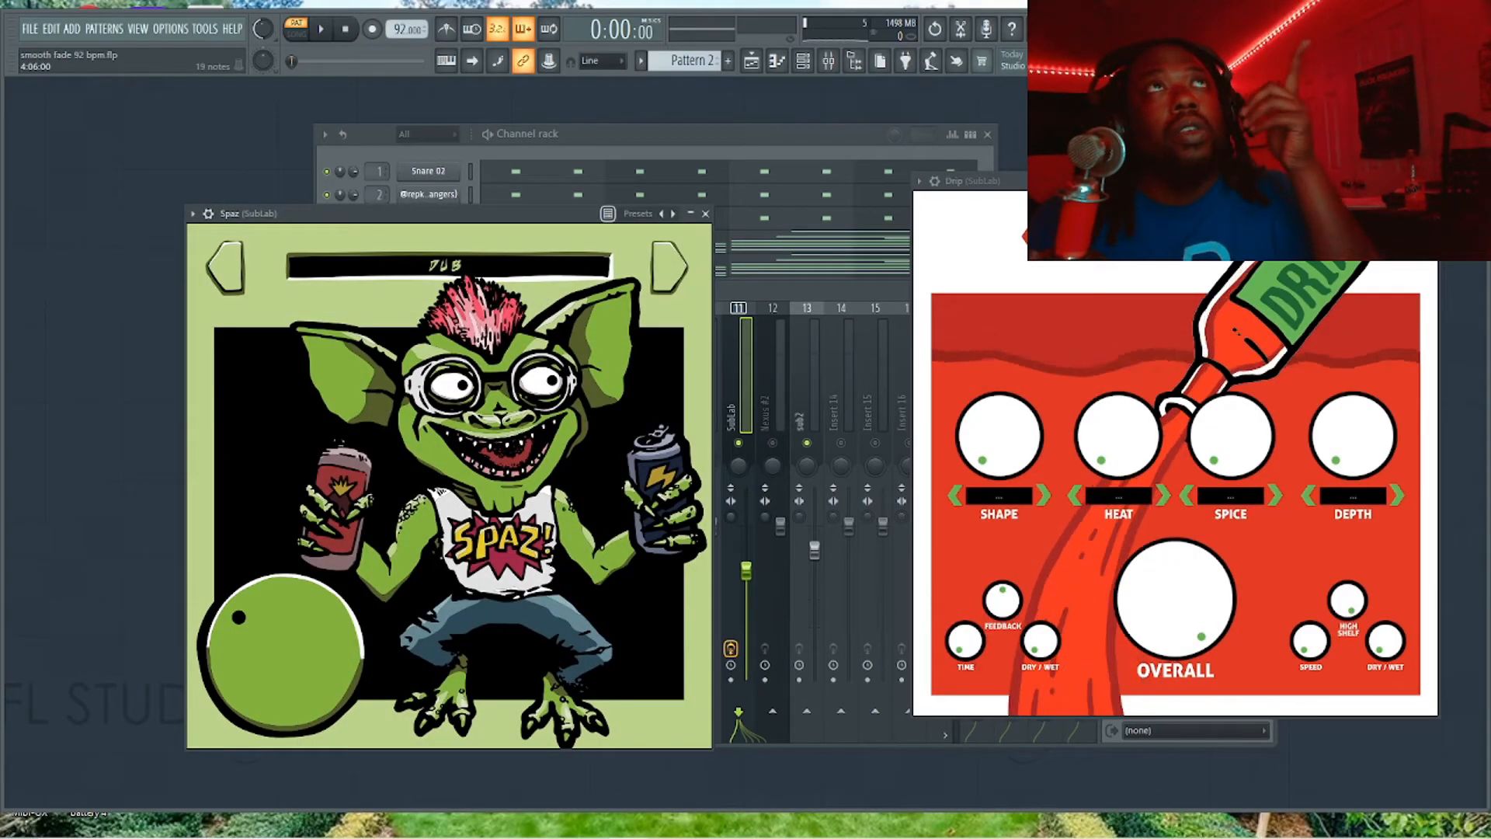
drag(435, 214, 484, 252)
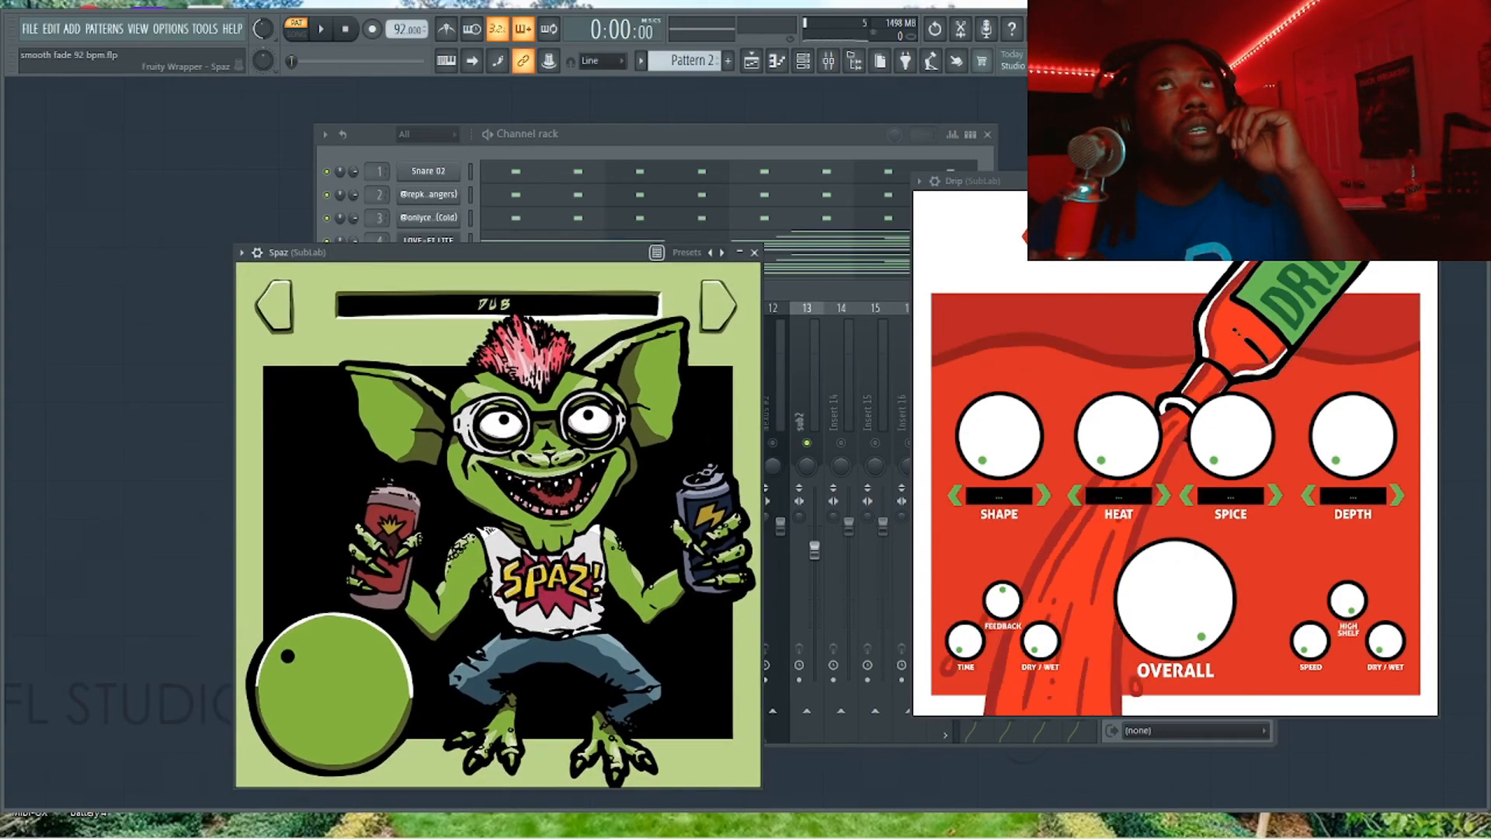
drag(1087, 181, 1045, 251)
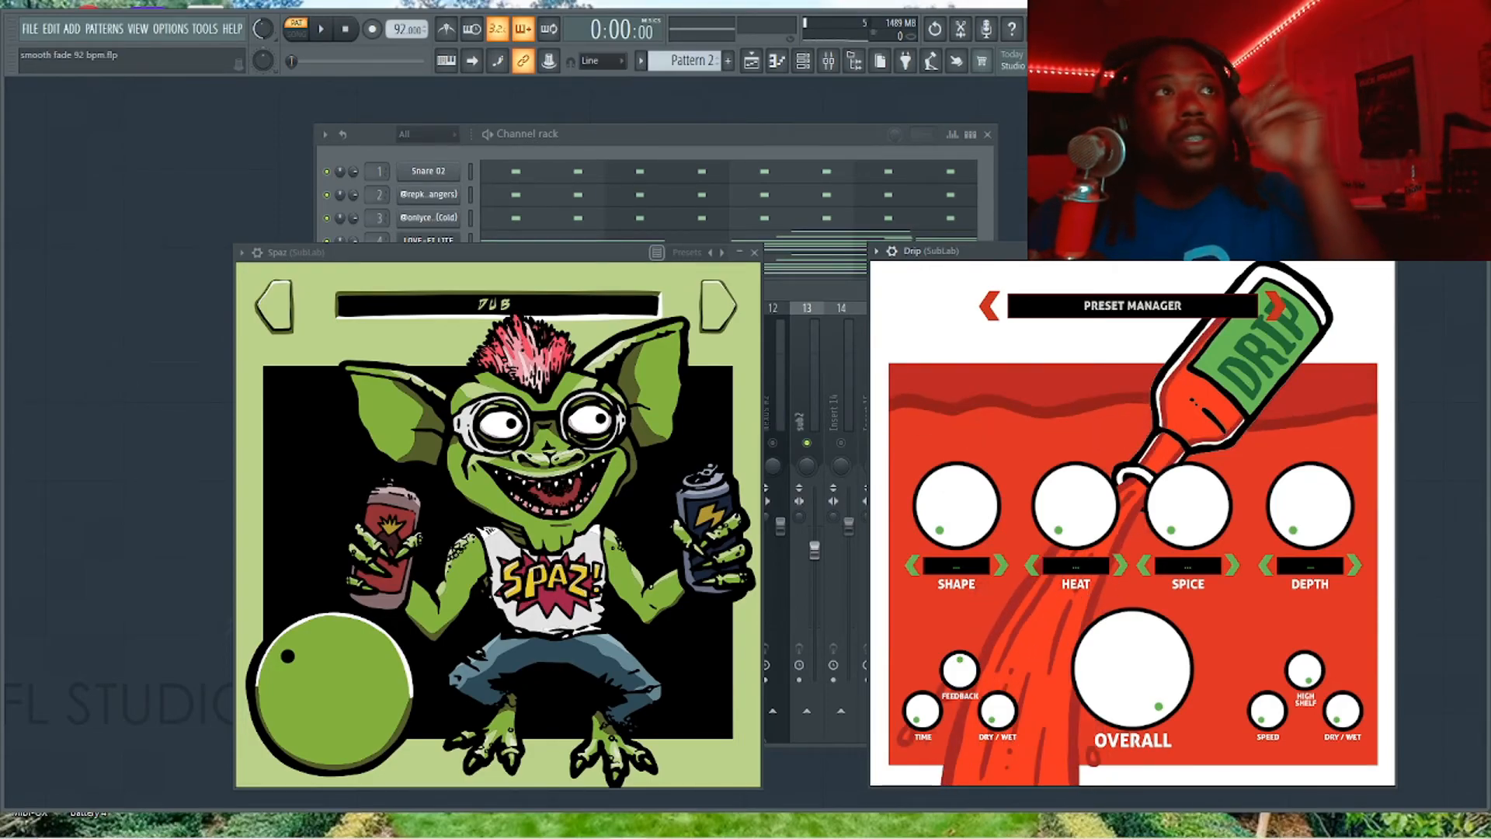
drag(1126, 251, 1100, 237)
drag(482, 252, 450, 213)
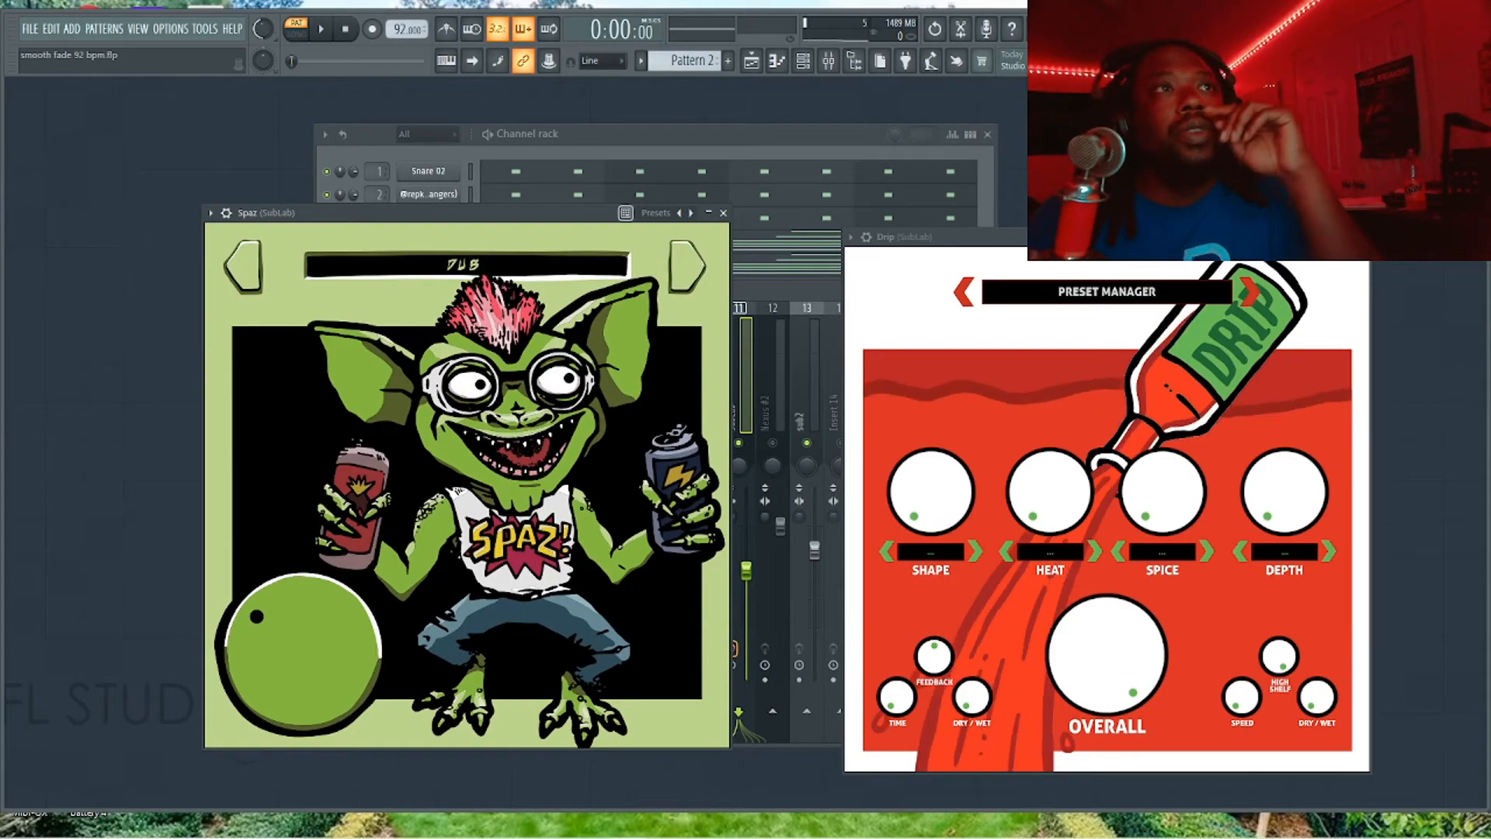
click(723, 213)
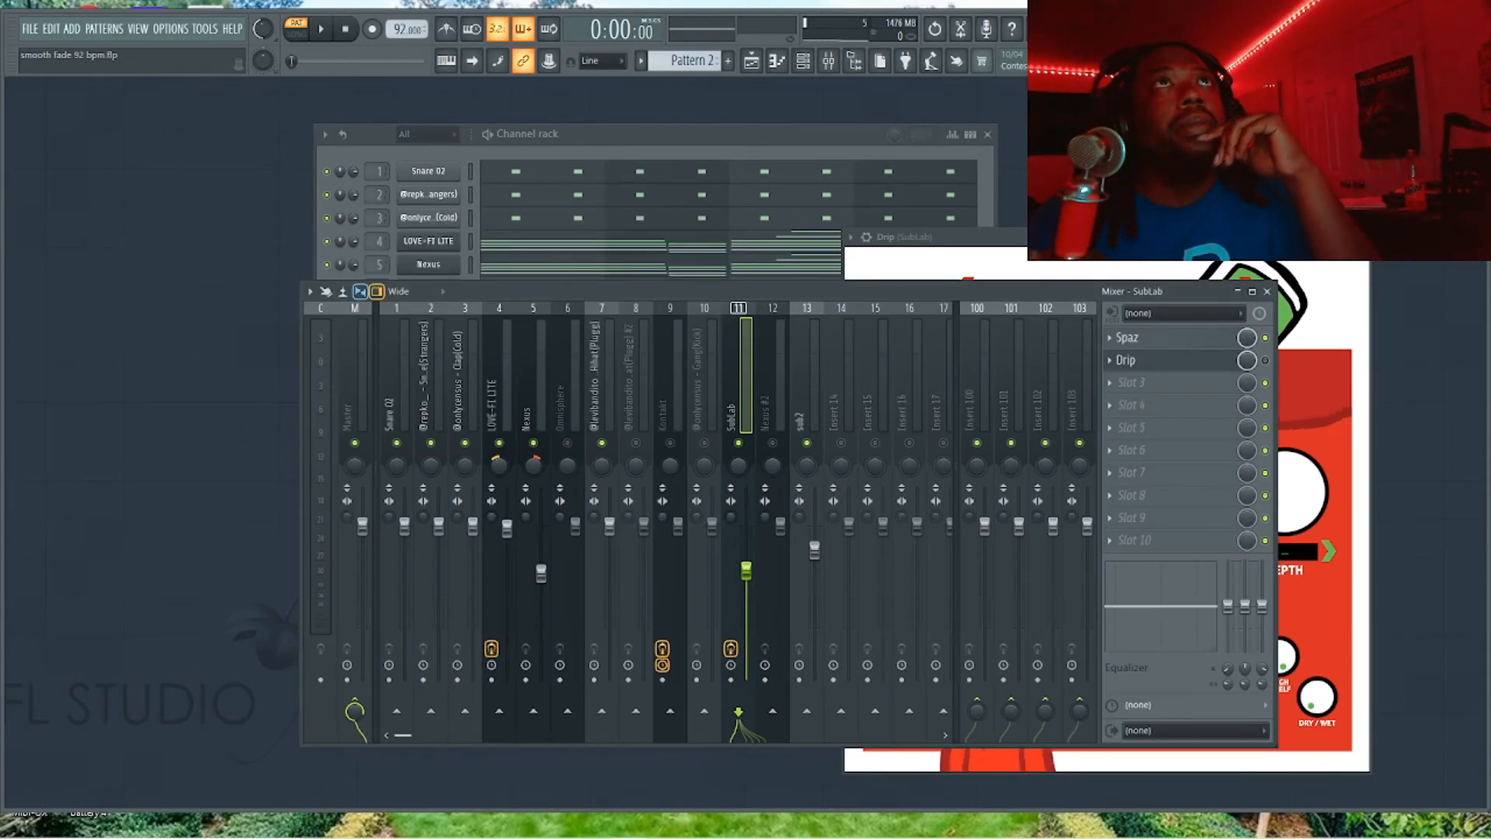
click(1364, 237)
click(1364, 236)
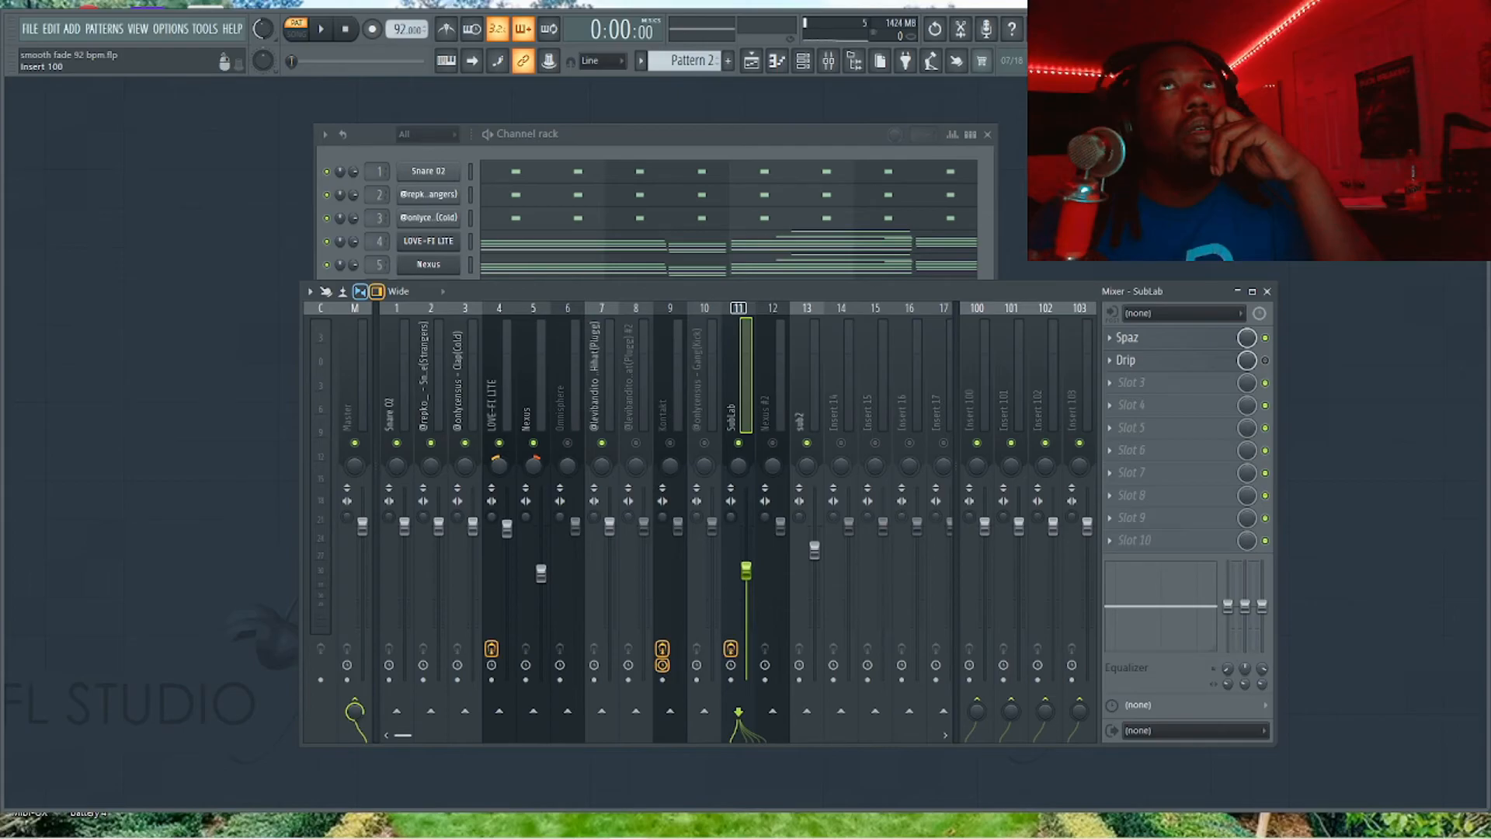
click(1131, 382)
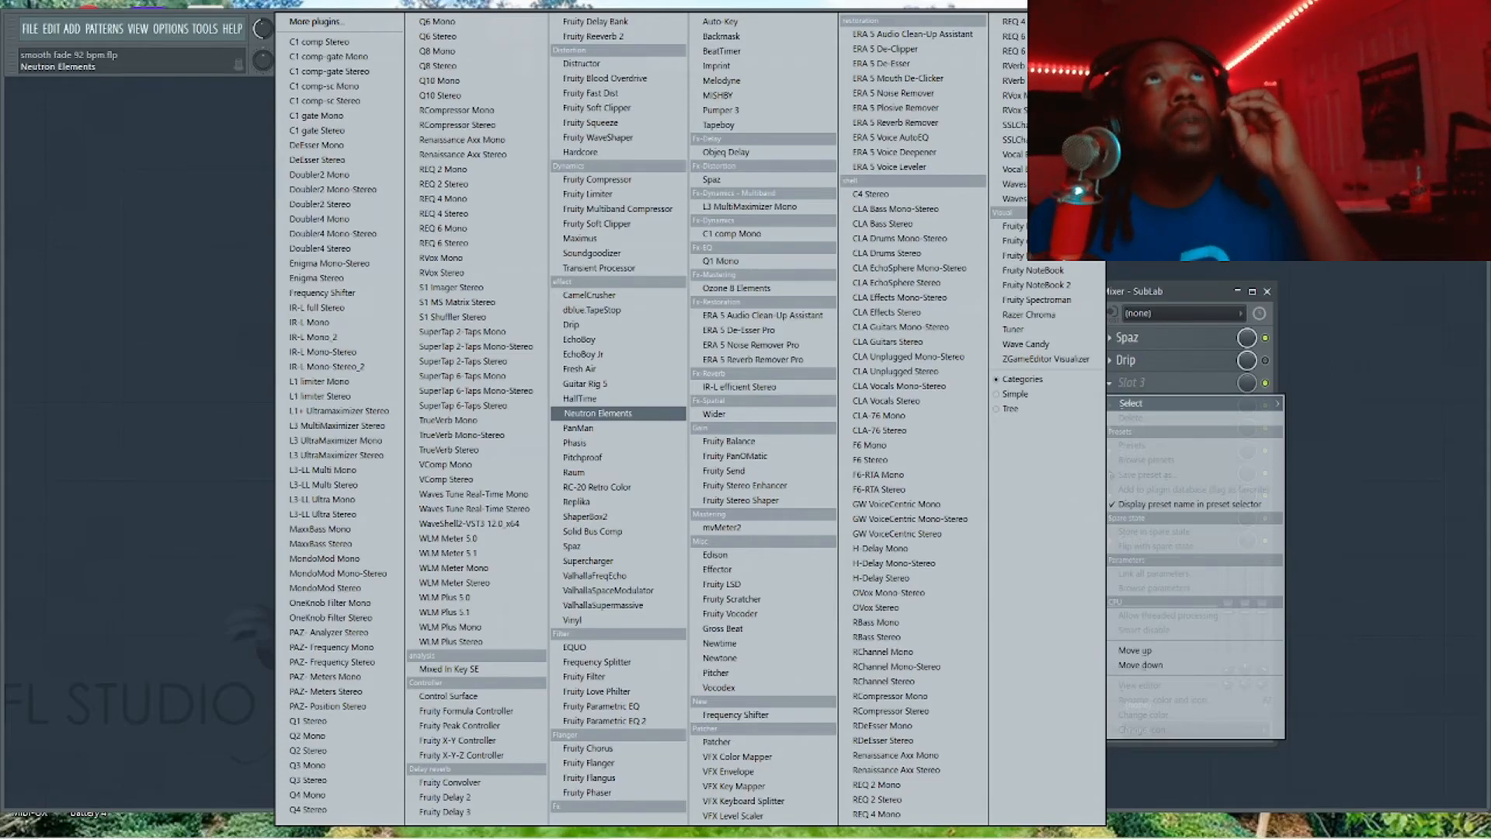
click(1010, 409)
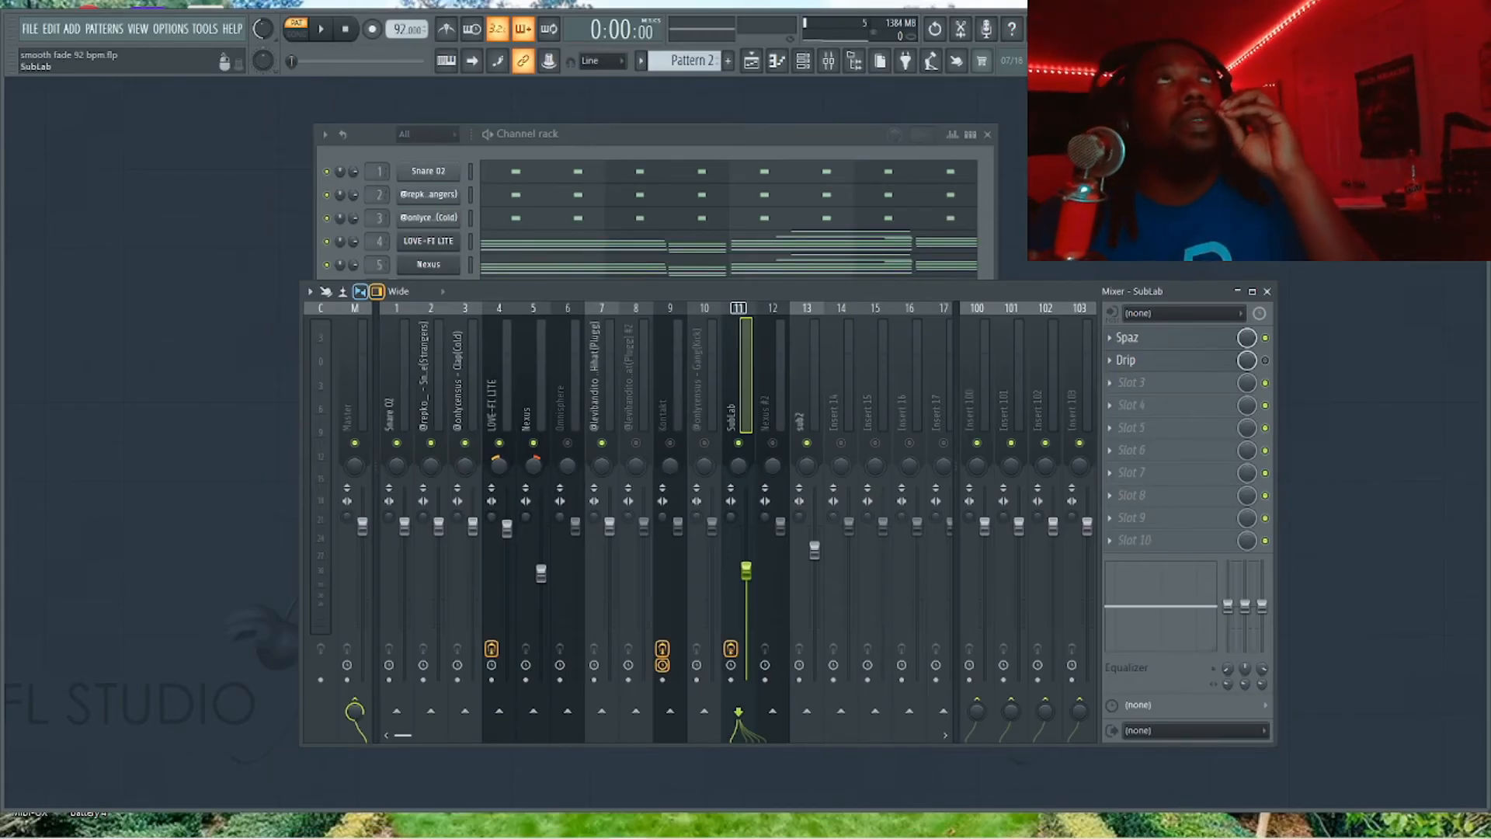
Open the LOVE-FI LITE instrument, move its window aside, and select its mixer track to show its effects.
click(428, 242)
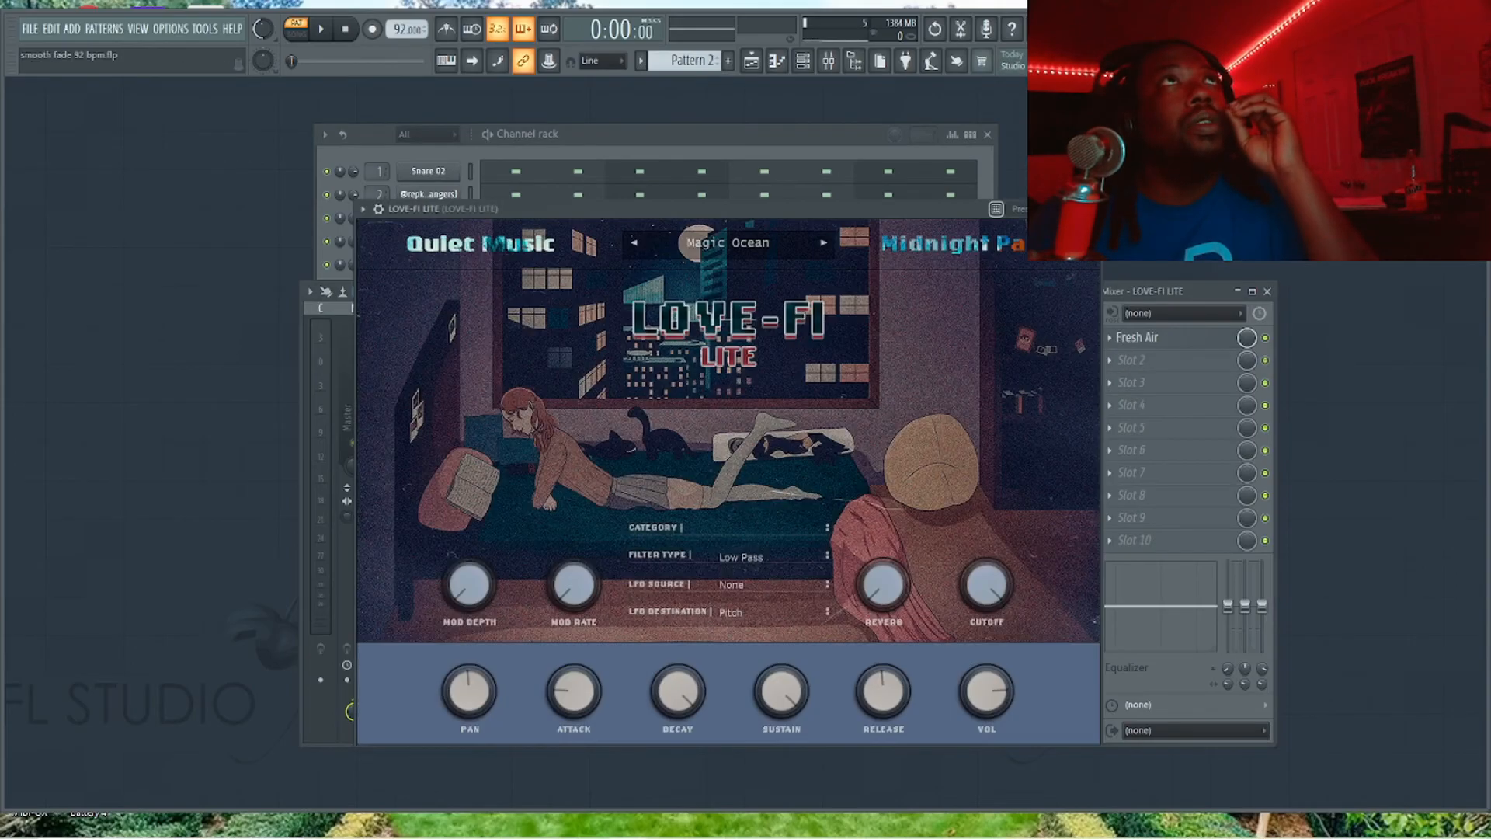
drag(699, 208, 427, 208)
click(916, 291)
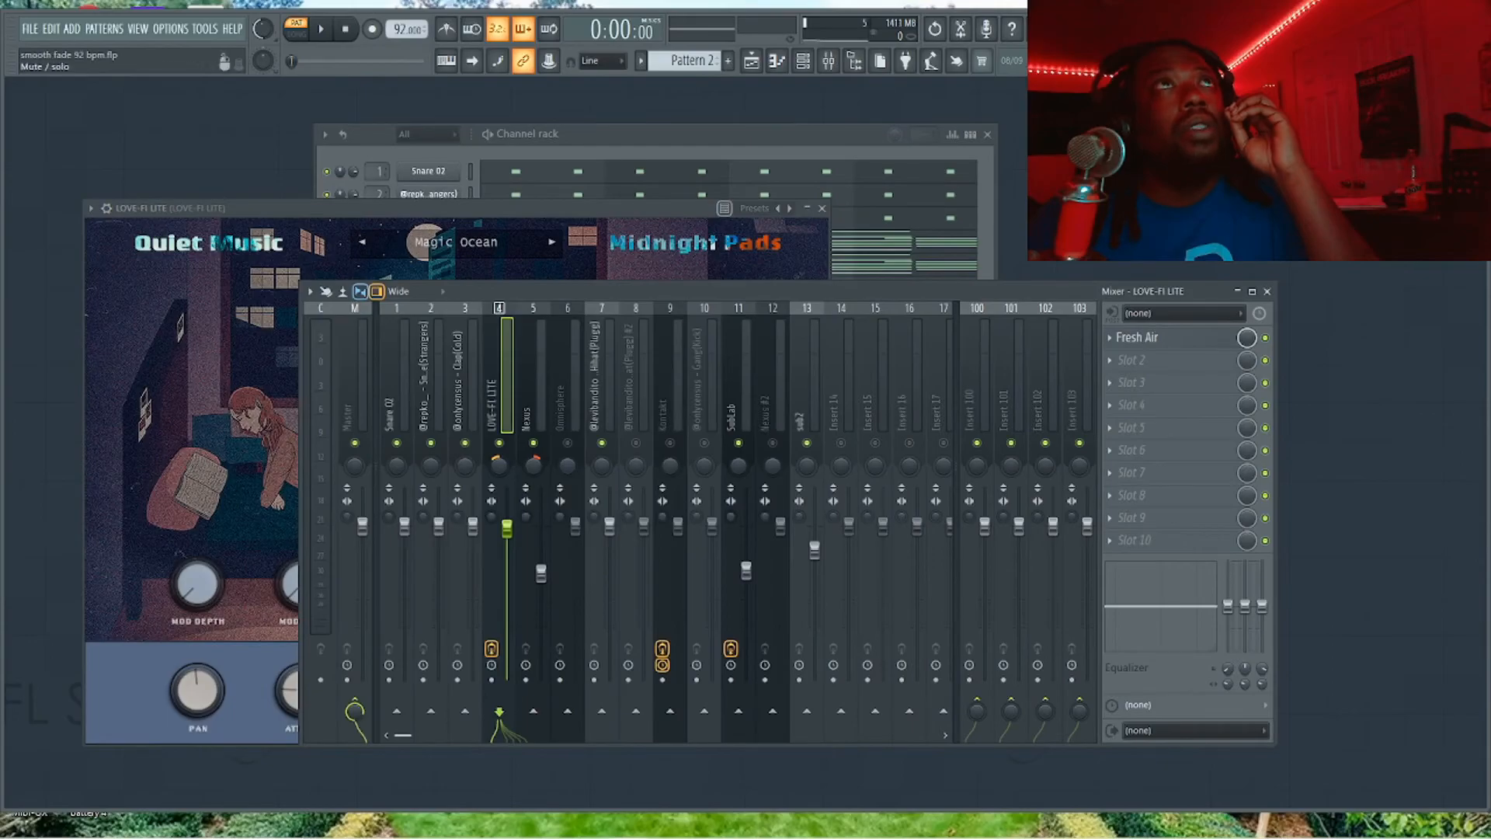
click(534, 388)
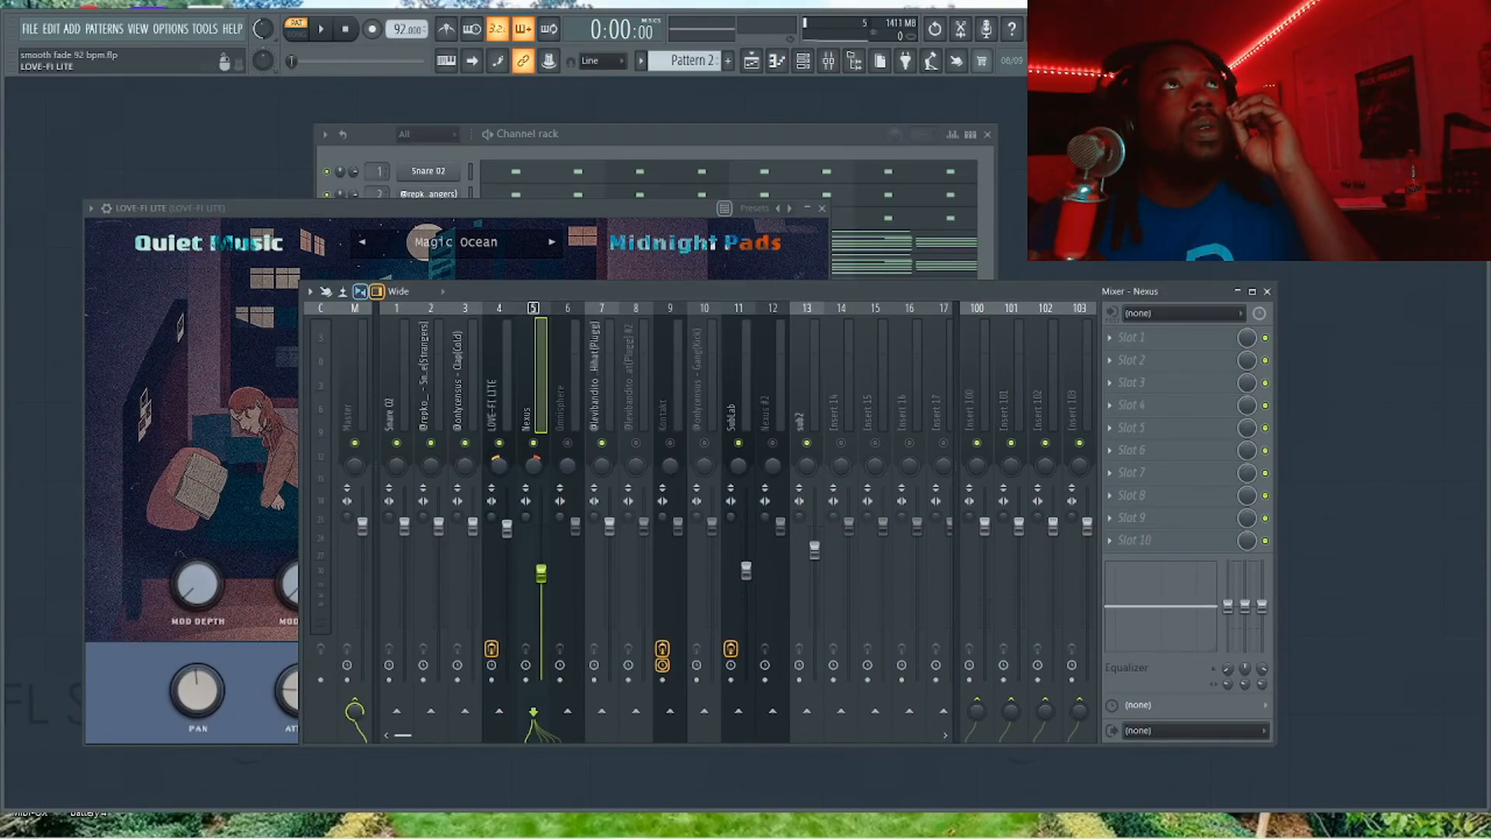
click(499, 388)
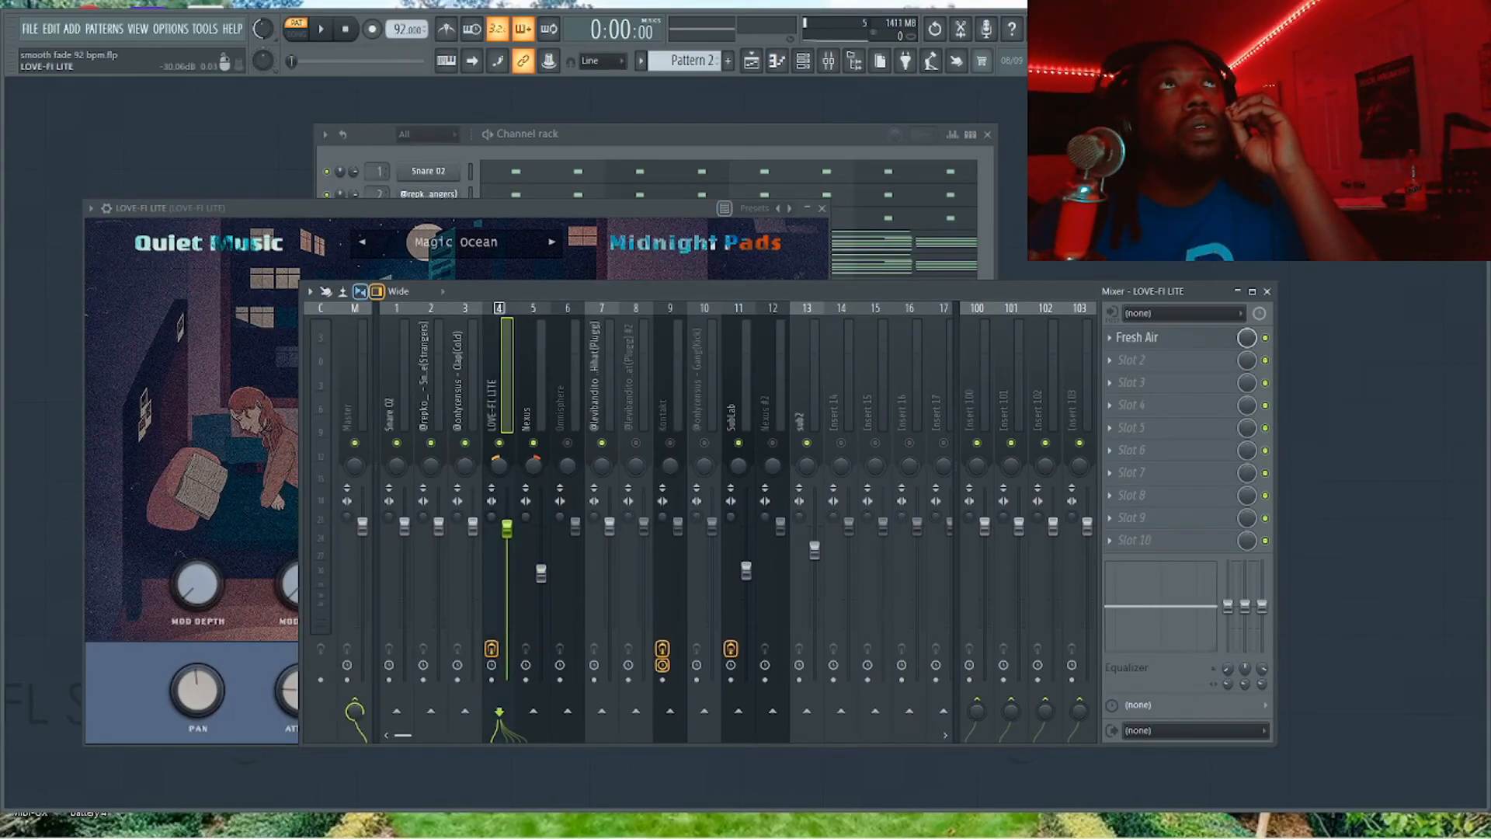
Open the Fresh Air effect on the LOVE-FI LITE mixer track and arrange its window beside the instrument's window.
click(1141, 337)
drag(893, 318, 1046, 225)
click(660, 208)
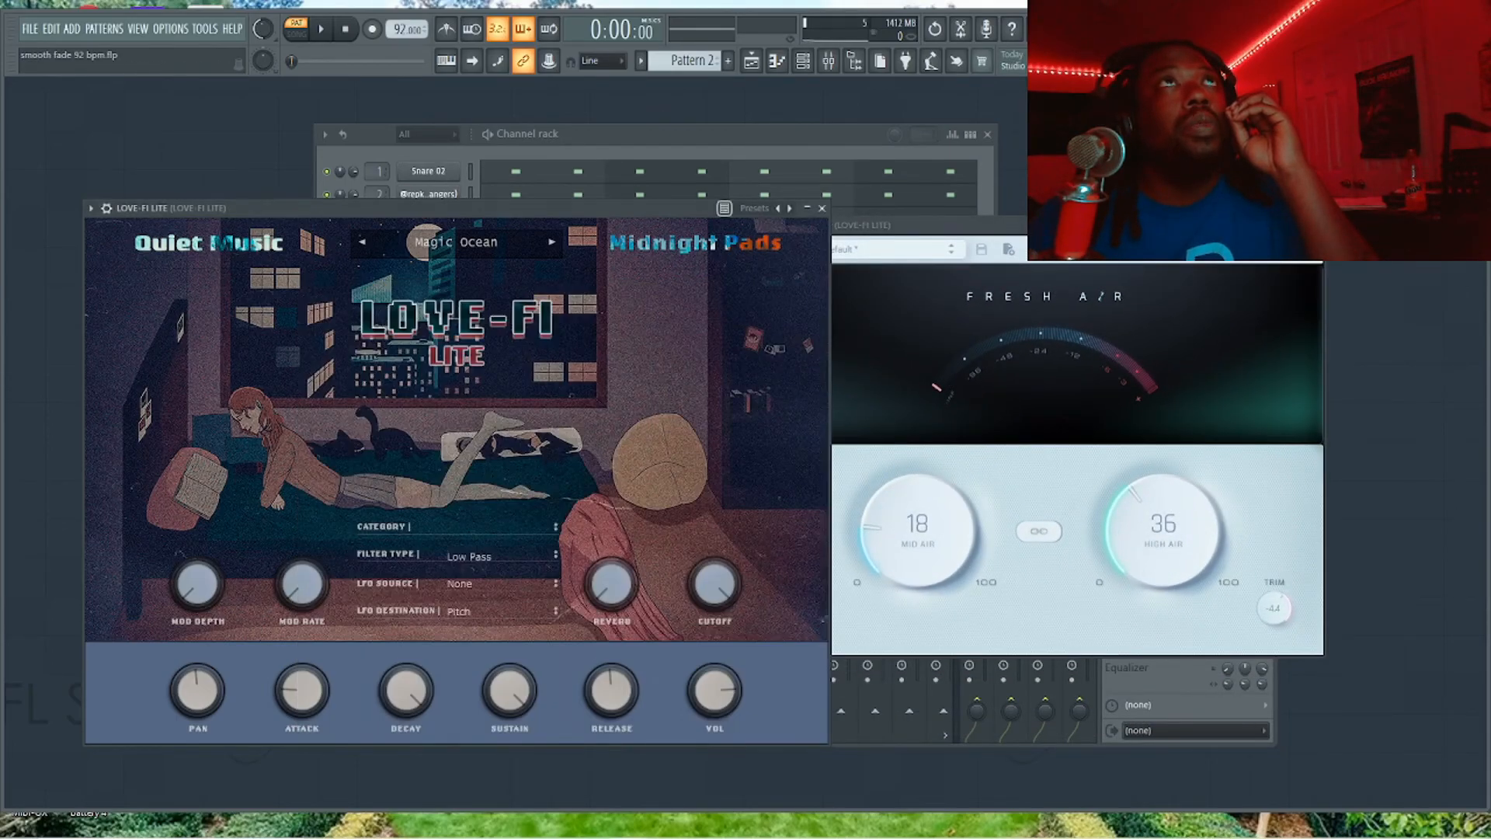
drag(924, 225, 982, 215)
drag(668, 208, 638, 175)
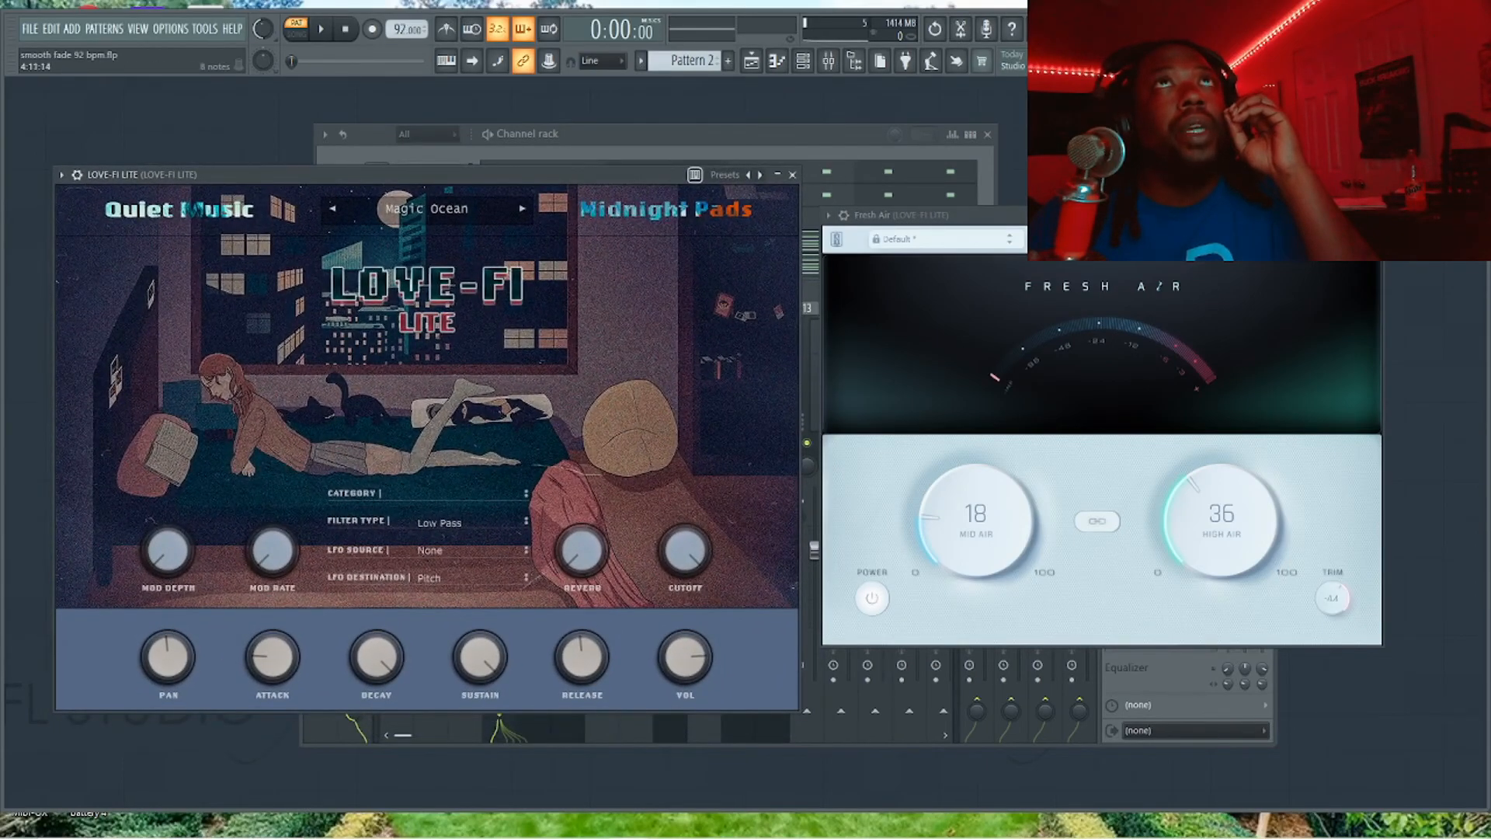
drag(963, 215, 978, 276)
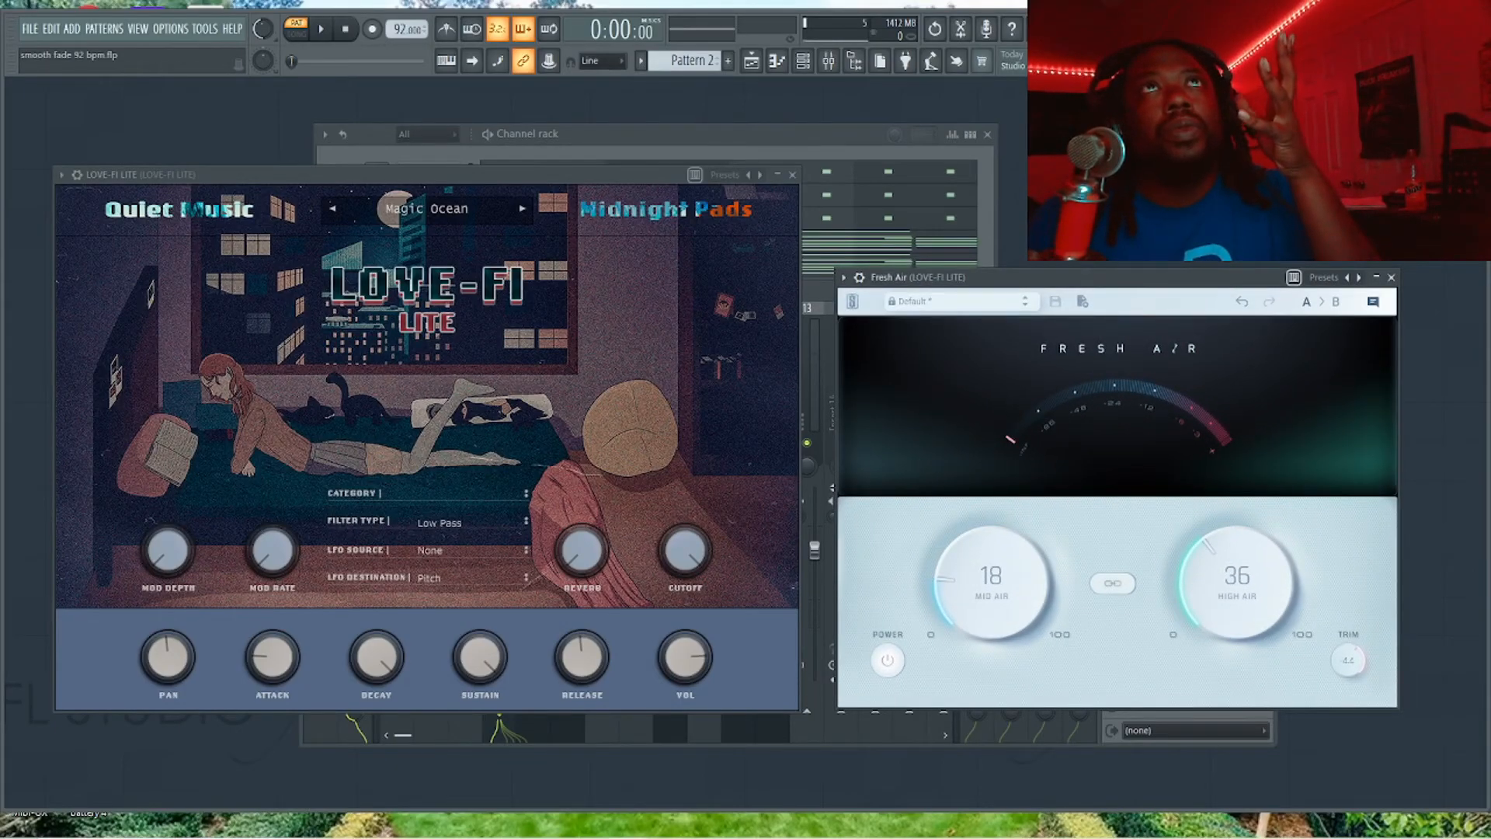
drag(978, 277, 984, 234)
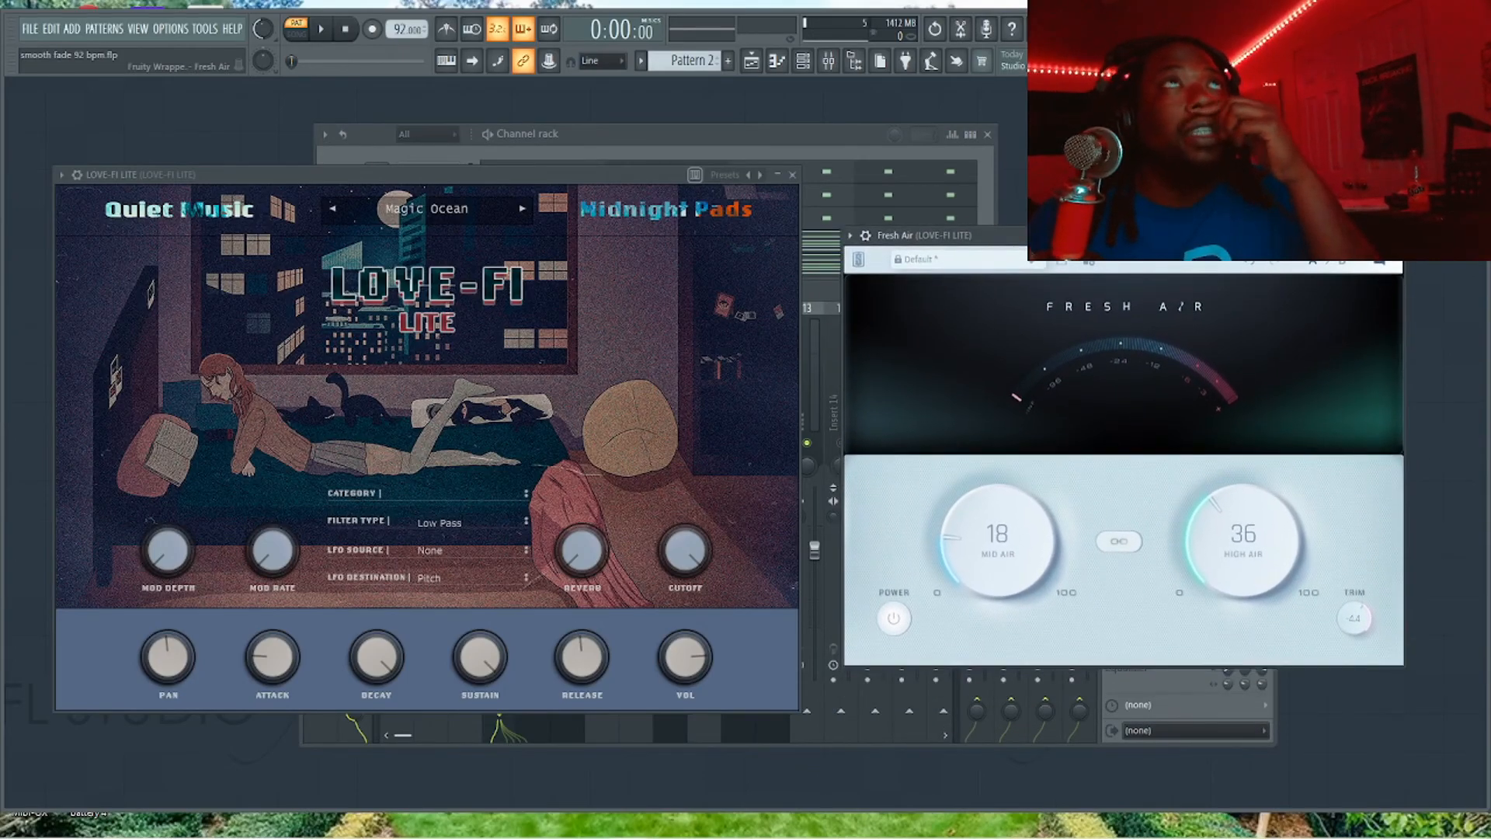
Reopen the LOVE-FI LITE instrument from the channel rack and bring the Fresh Air window back into view beside it.
click(426, 164)
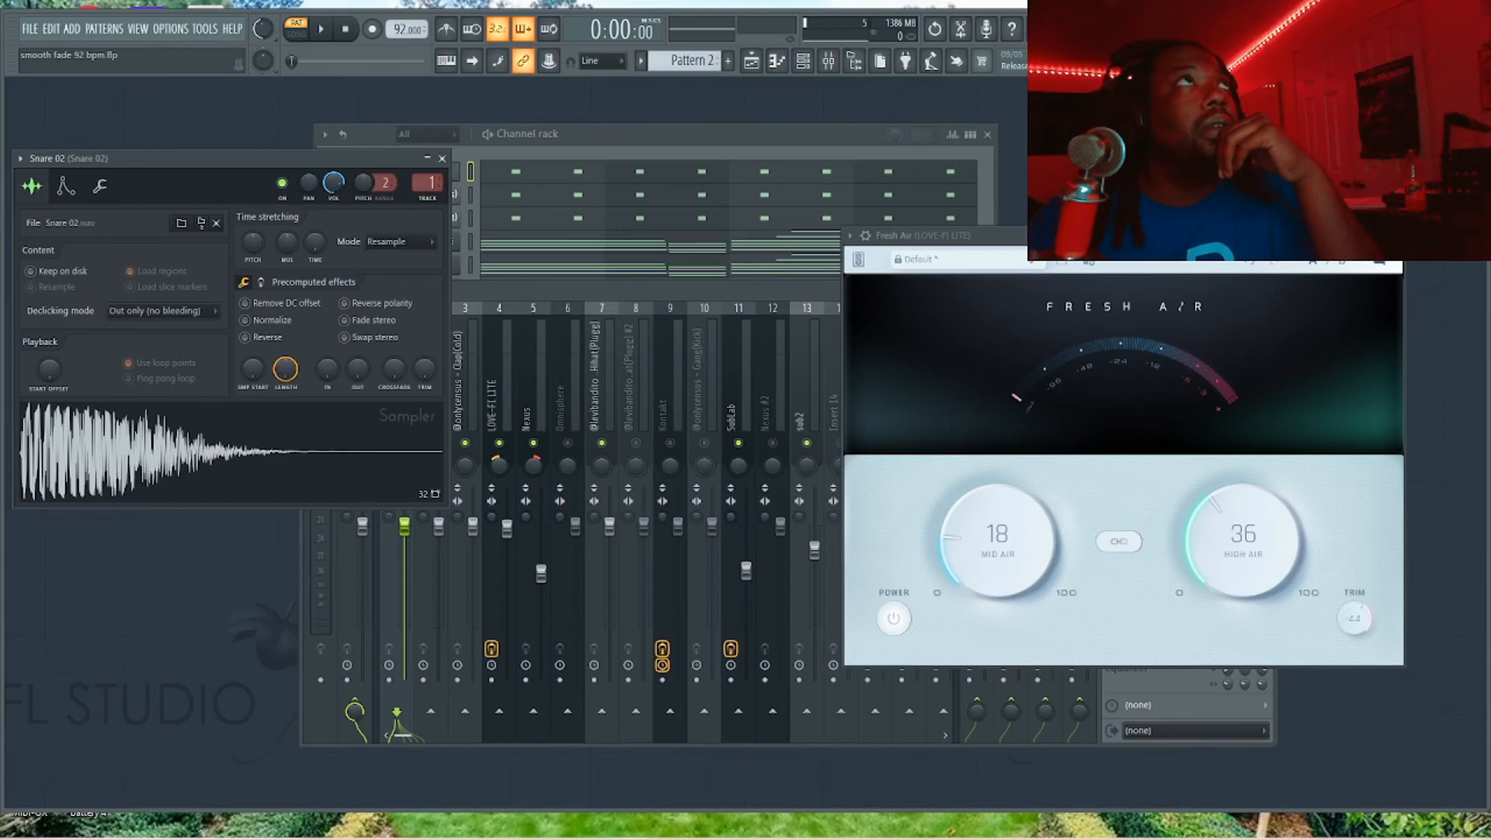
key(F6)
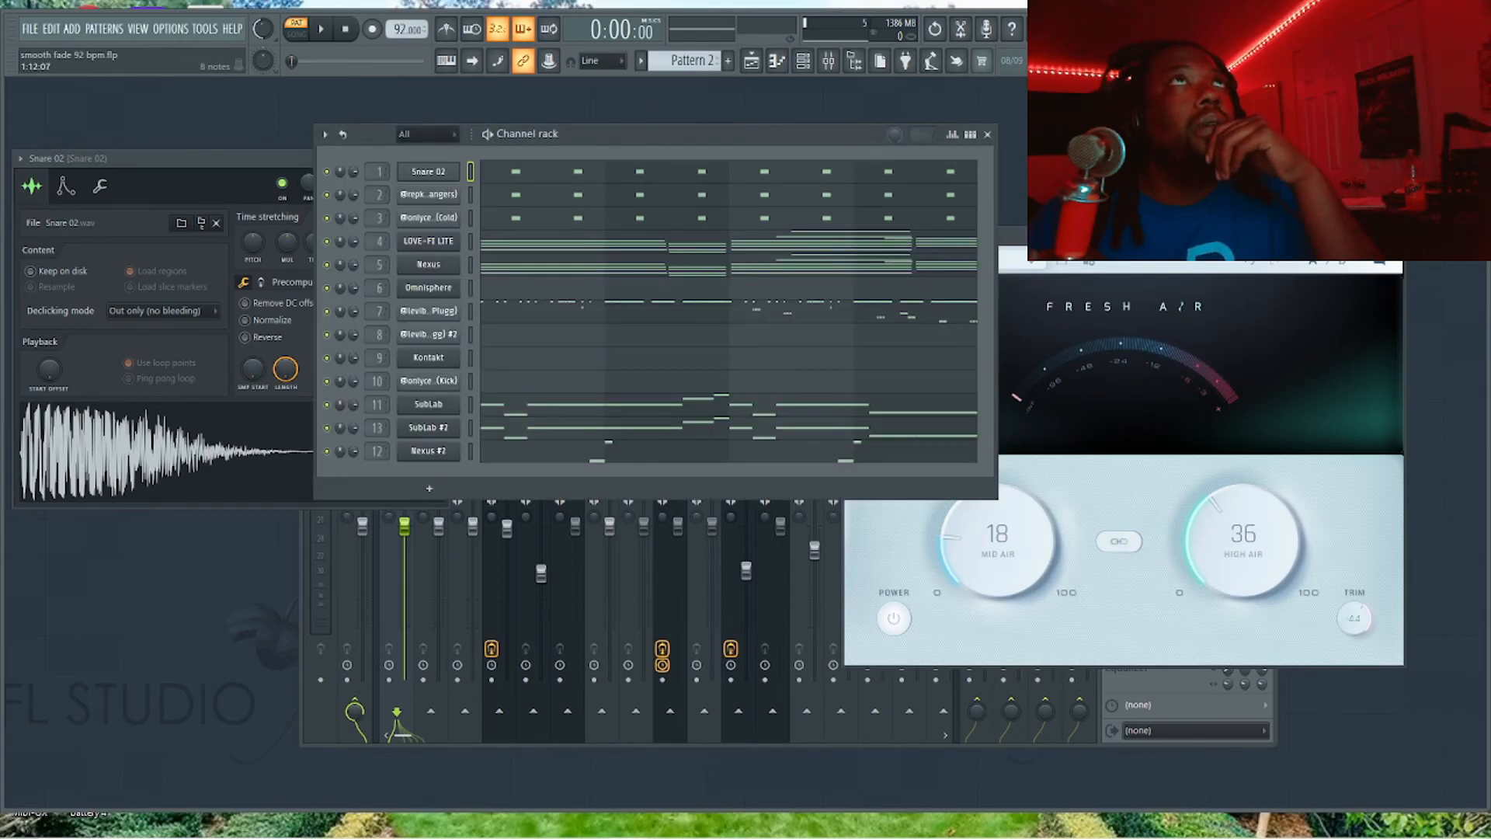
click(428, 241)
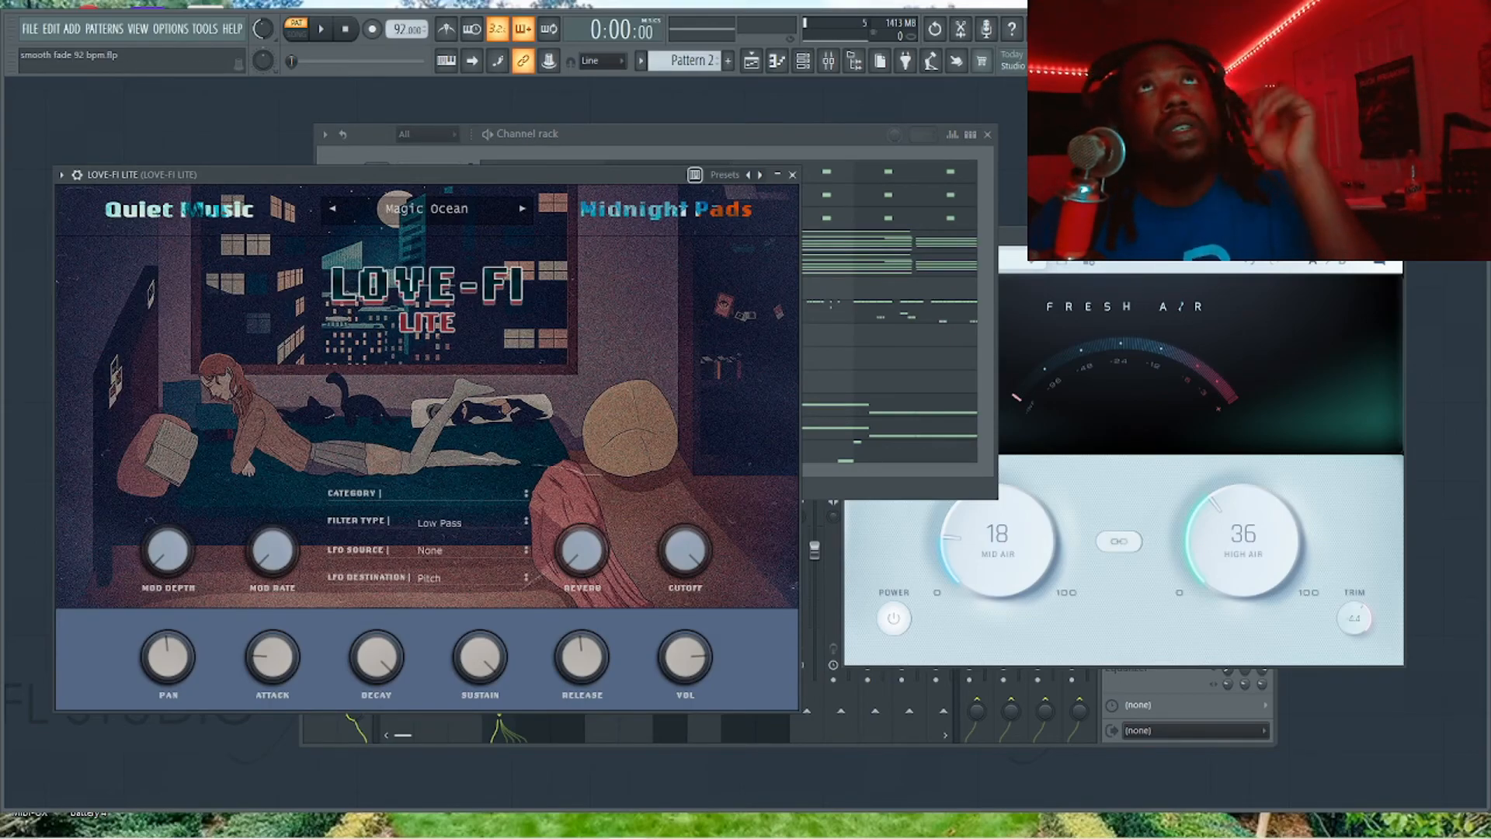
click(1013, 349)
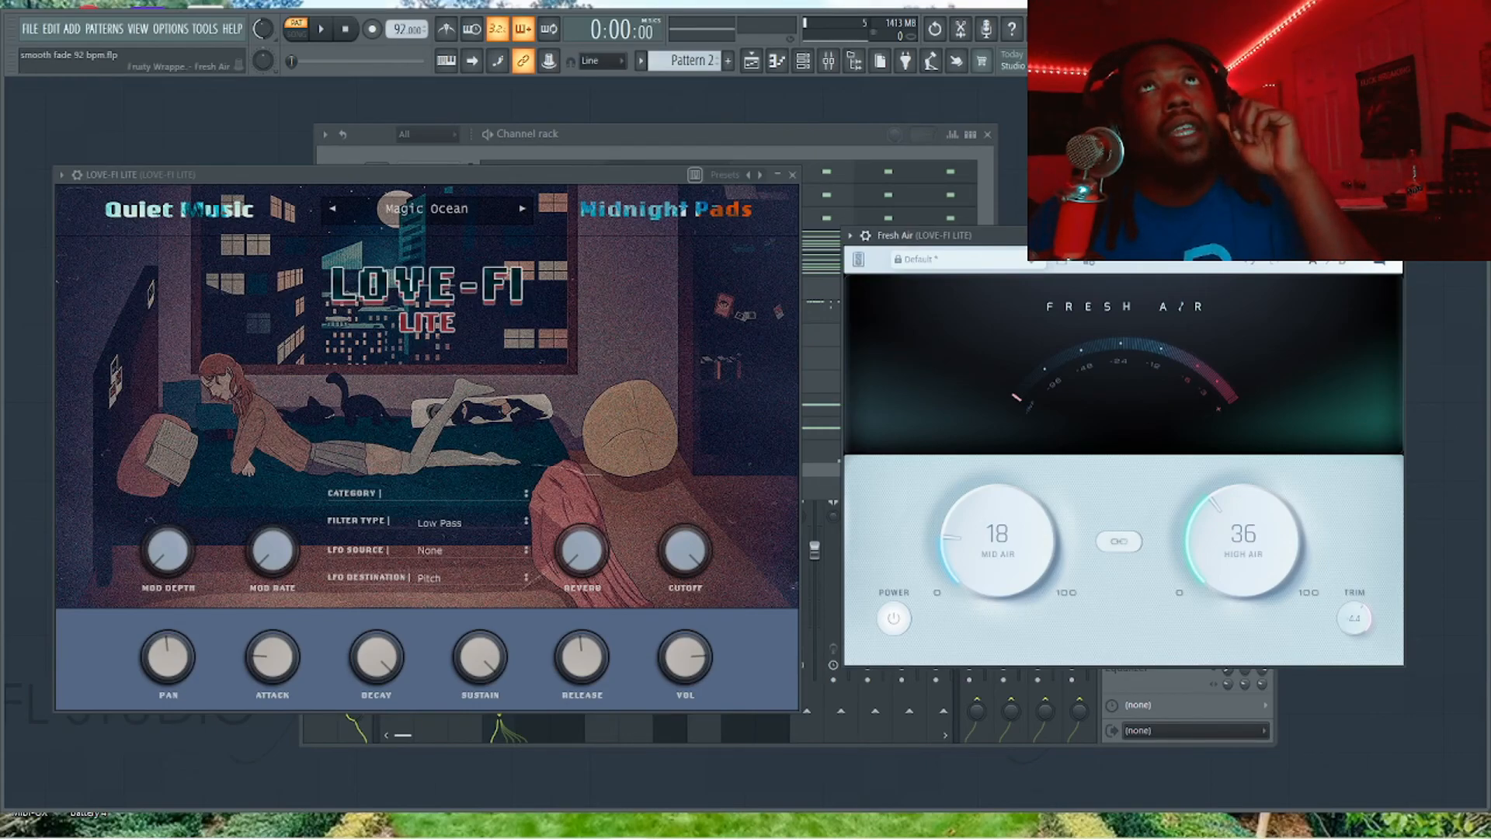
mouse_move(1164, 235)
mouse_down()
mouse_move(1164, 258)
mouse_move(1159, 222)
mouse_up()
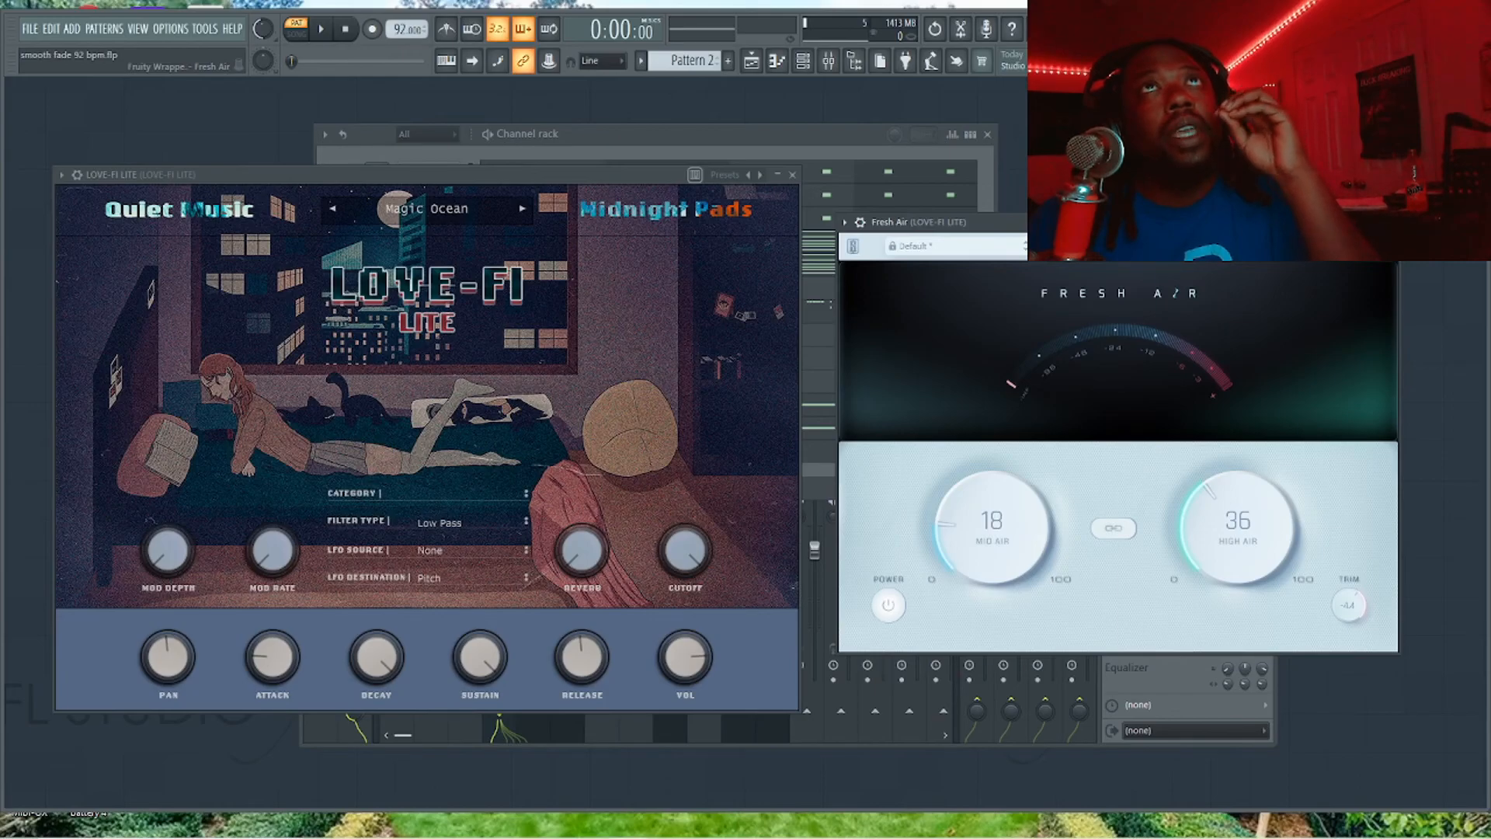